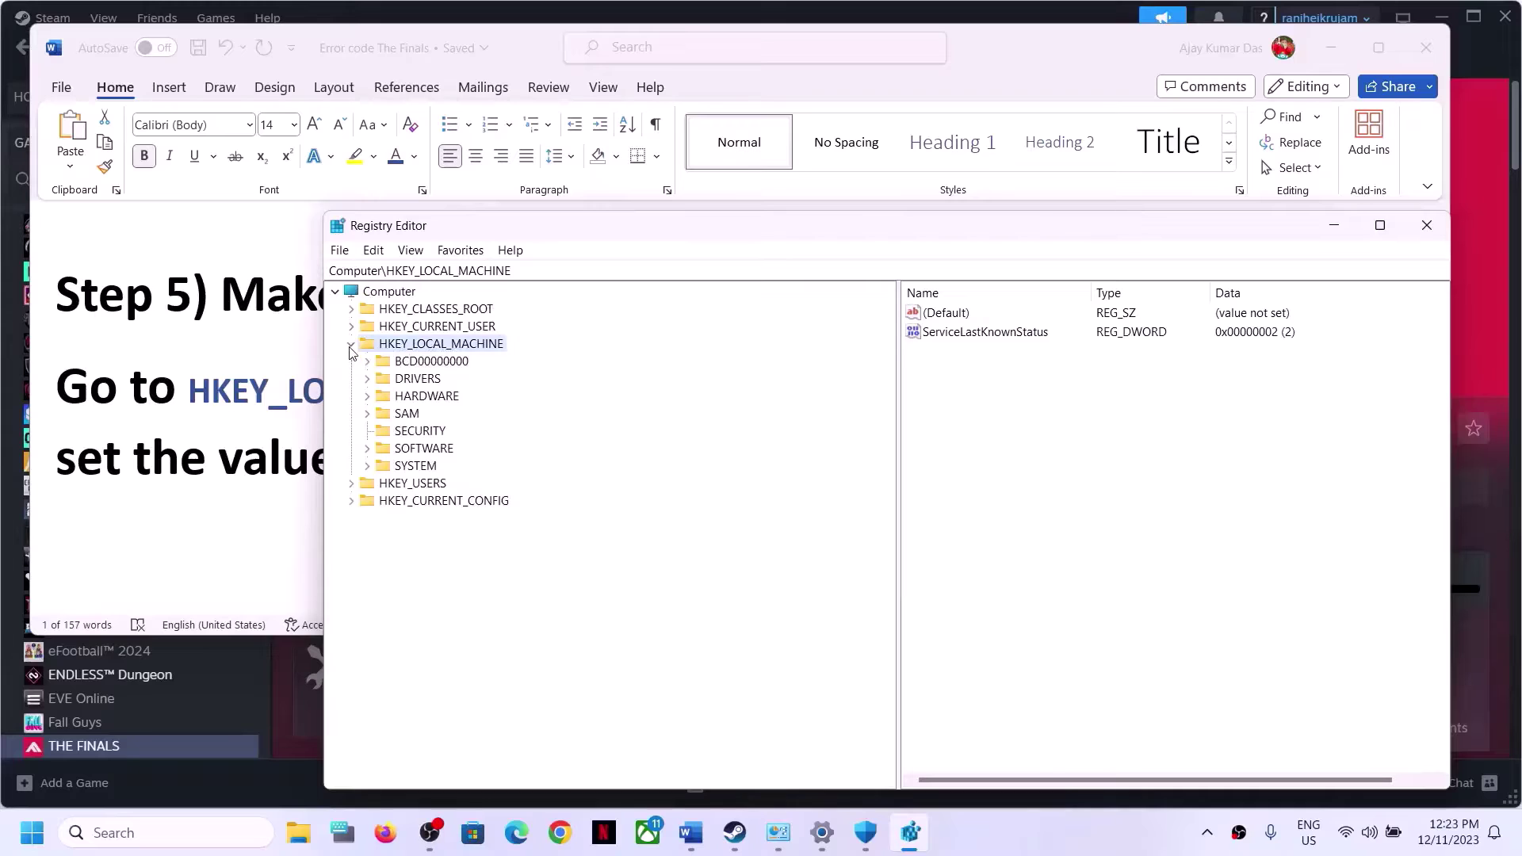
Check the registry path in the Word document and expand the SYSTEM key under HKEY_LOCAL_MACHINE in Registry Editor.
{"action": "key", "text": "alt+Tab"}
{"action": "left_click", "coordinate": [657, 408]}
{"action": "key", "text": "alt+Tab"}
{"action": "left_click", "coordinate": [414, 466]}
{"action": "left_click", "coordinate": [367, 465]}
Following the path in the Word document, expand CurrentControlSet and its Control subkey in Registry Editor.
{"action": "key", "text": "alt+Tab"}
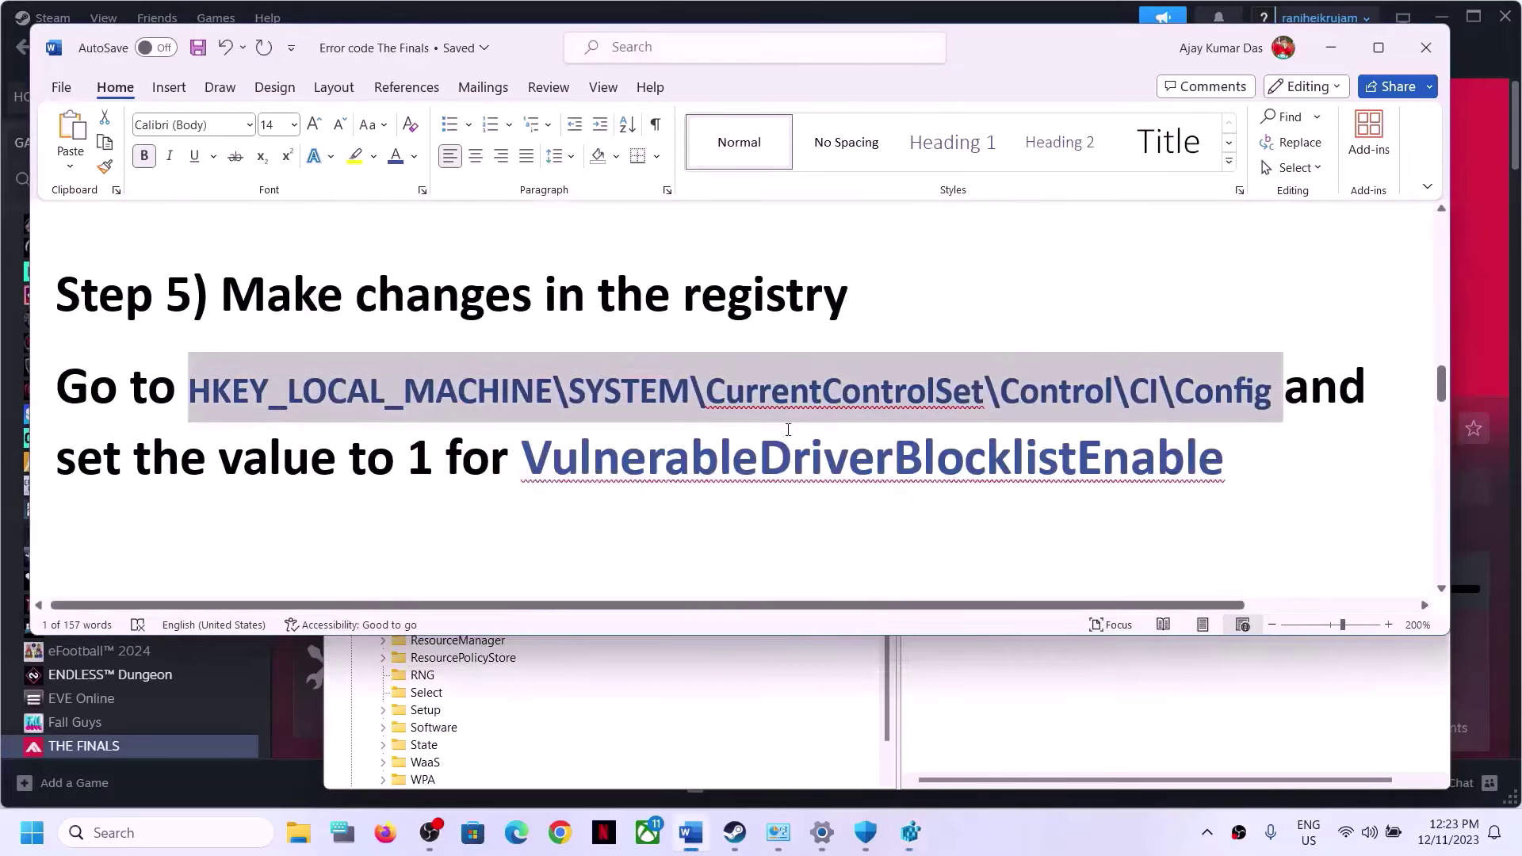
{"action": "key", "text": "alt+Tab"}
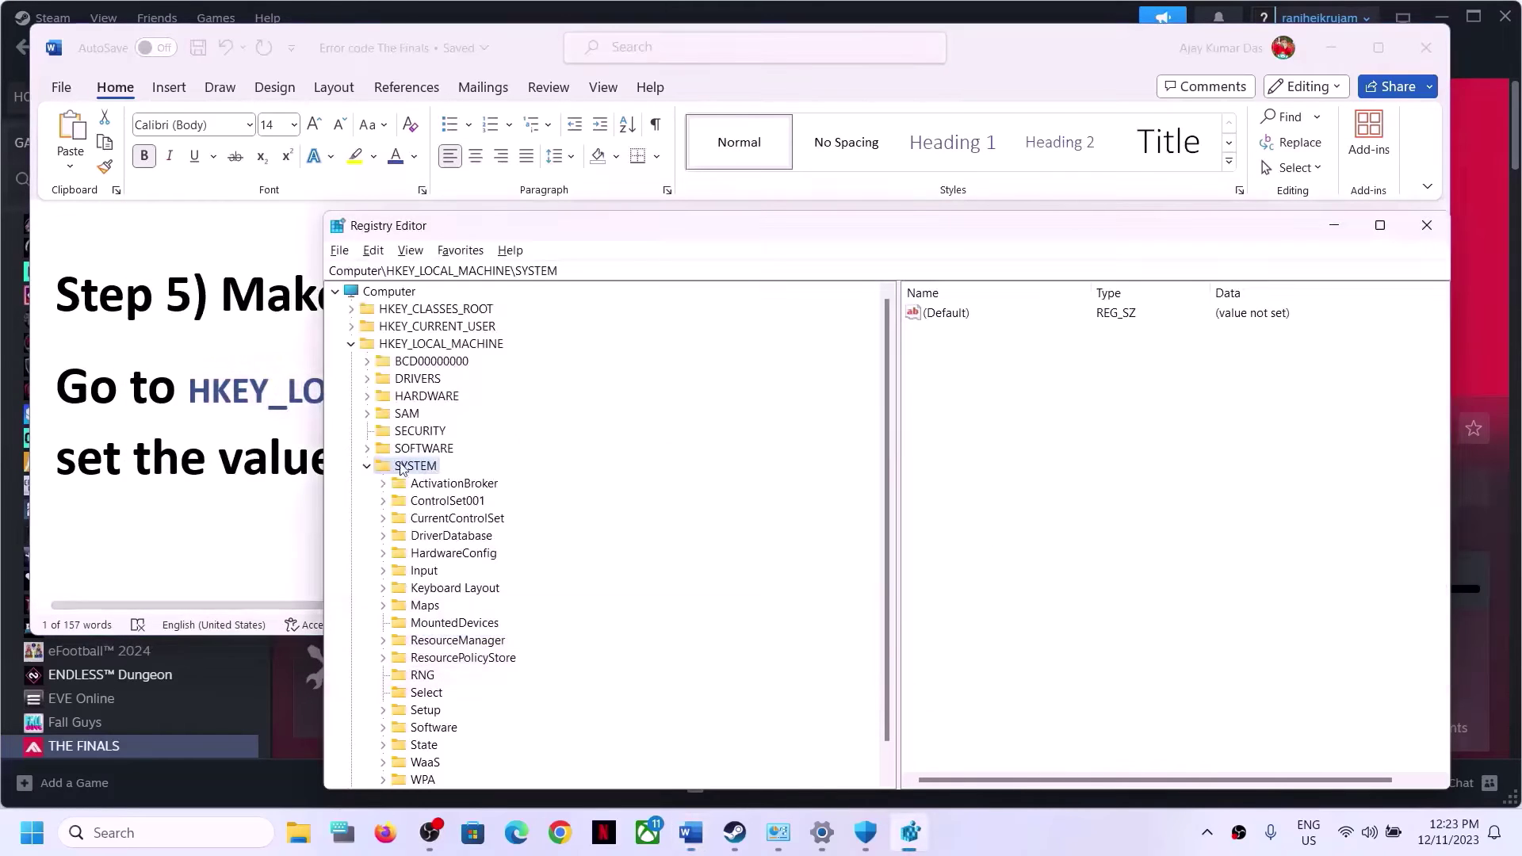
{"action": "left_click", "coordinate": [447, 519]}
{"action": "left_click", "coordinate": [382, 518]}
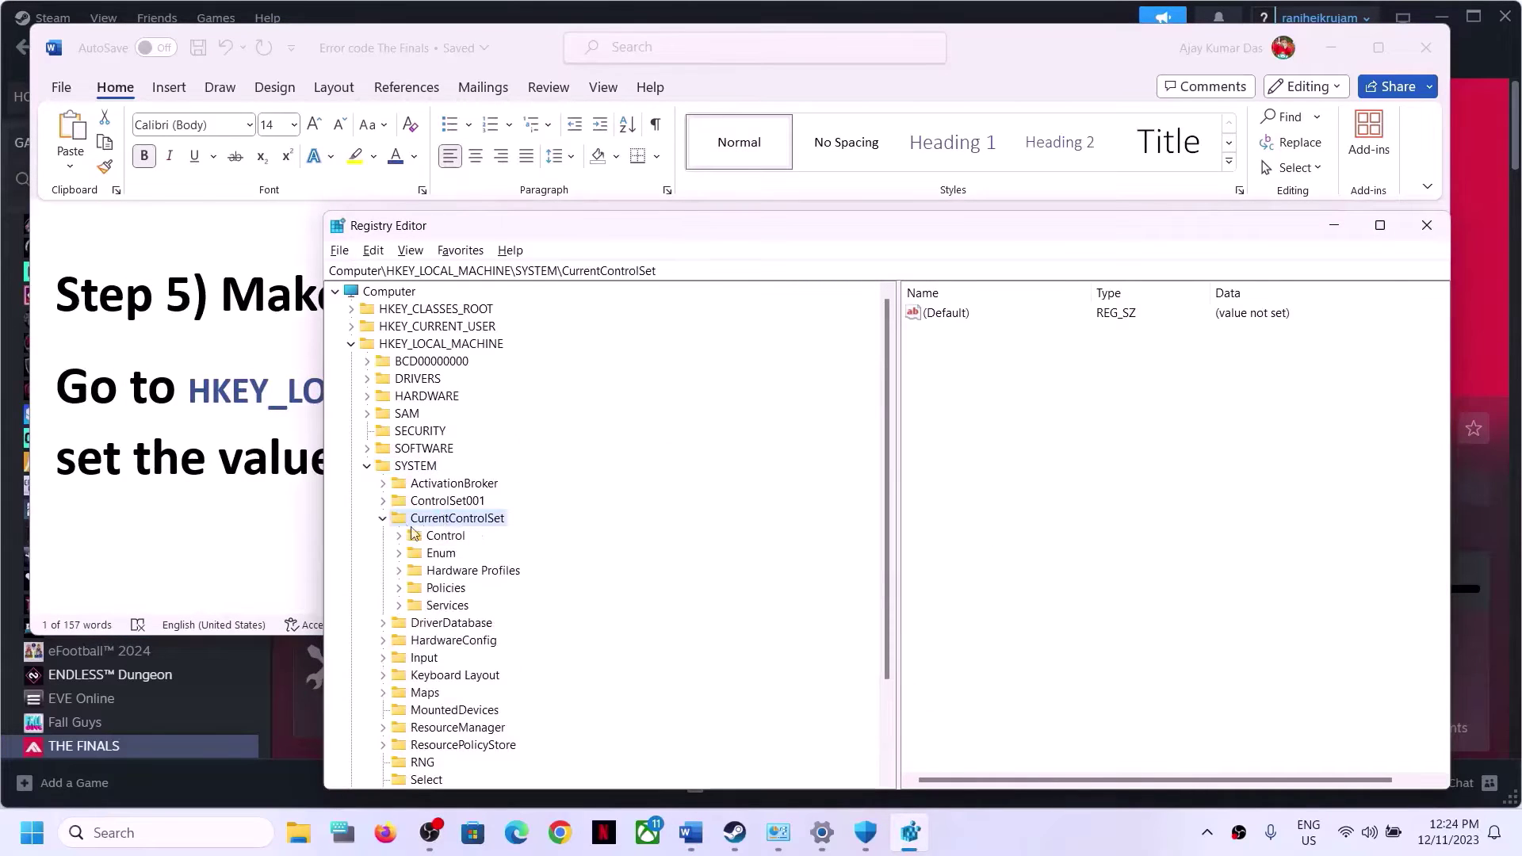
{"action": "left_click", "coordinate": [445, 538]}
{"action": "left_click", "coordinate": [399, 537]}
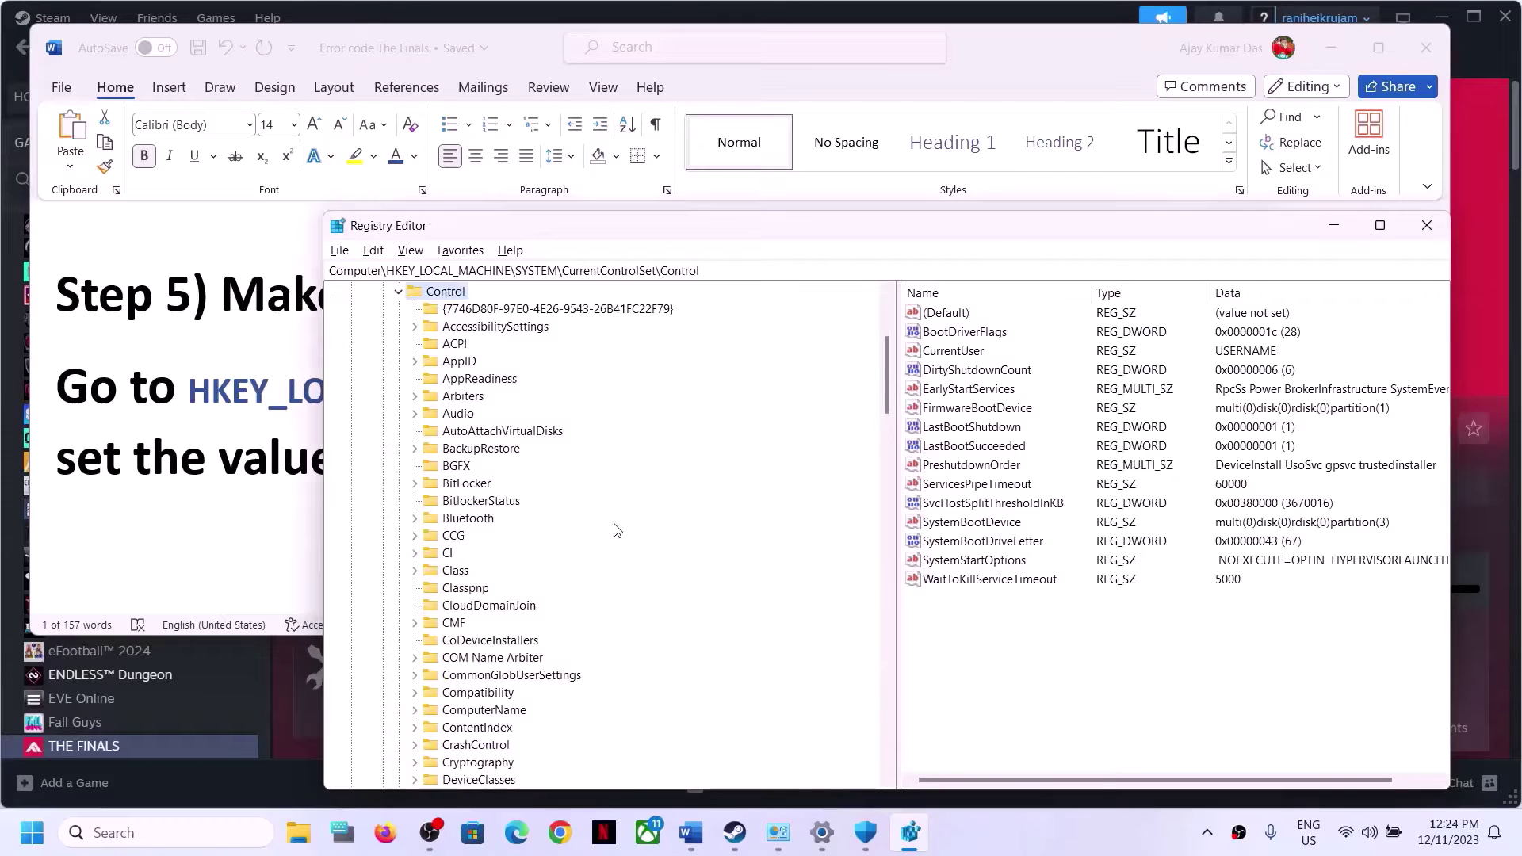
Check the path in the Word document again, expand the CI key under Control, and open its Config subkey.
{"action": "key", "text": "alt+Tab"}
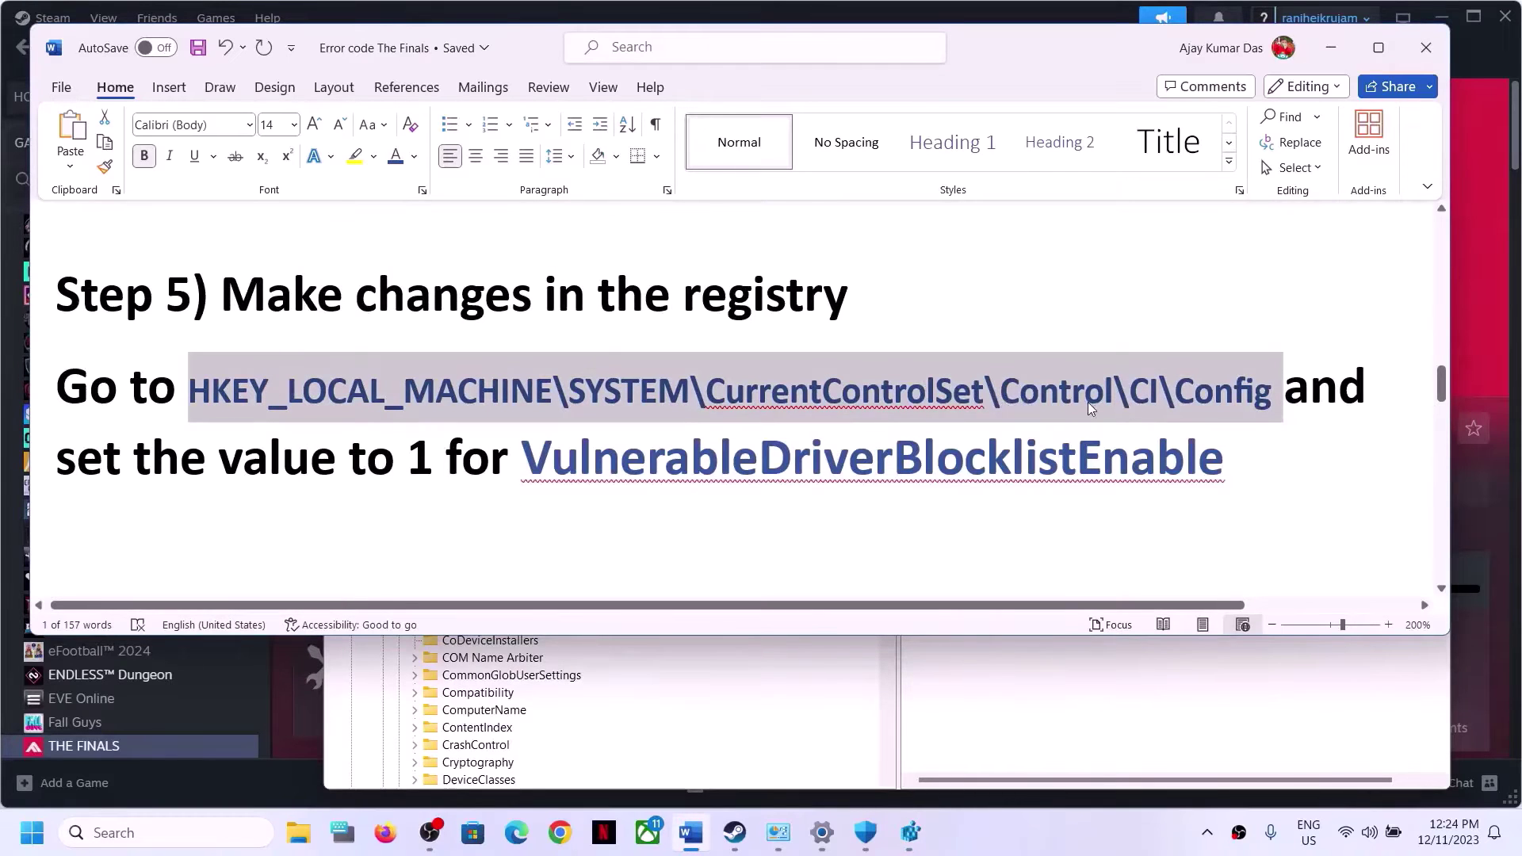
{"action": "key", "text": "alt+Tab"}
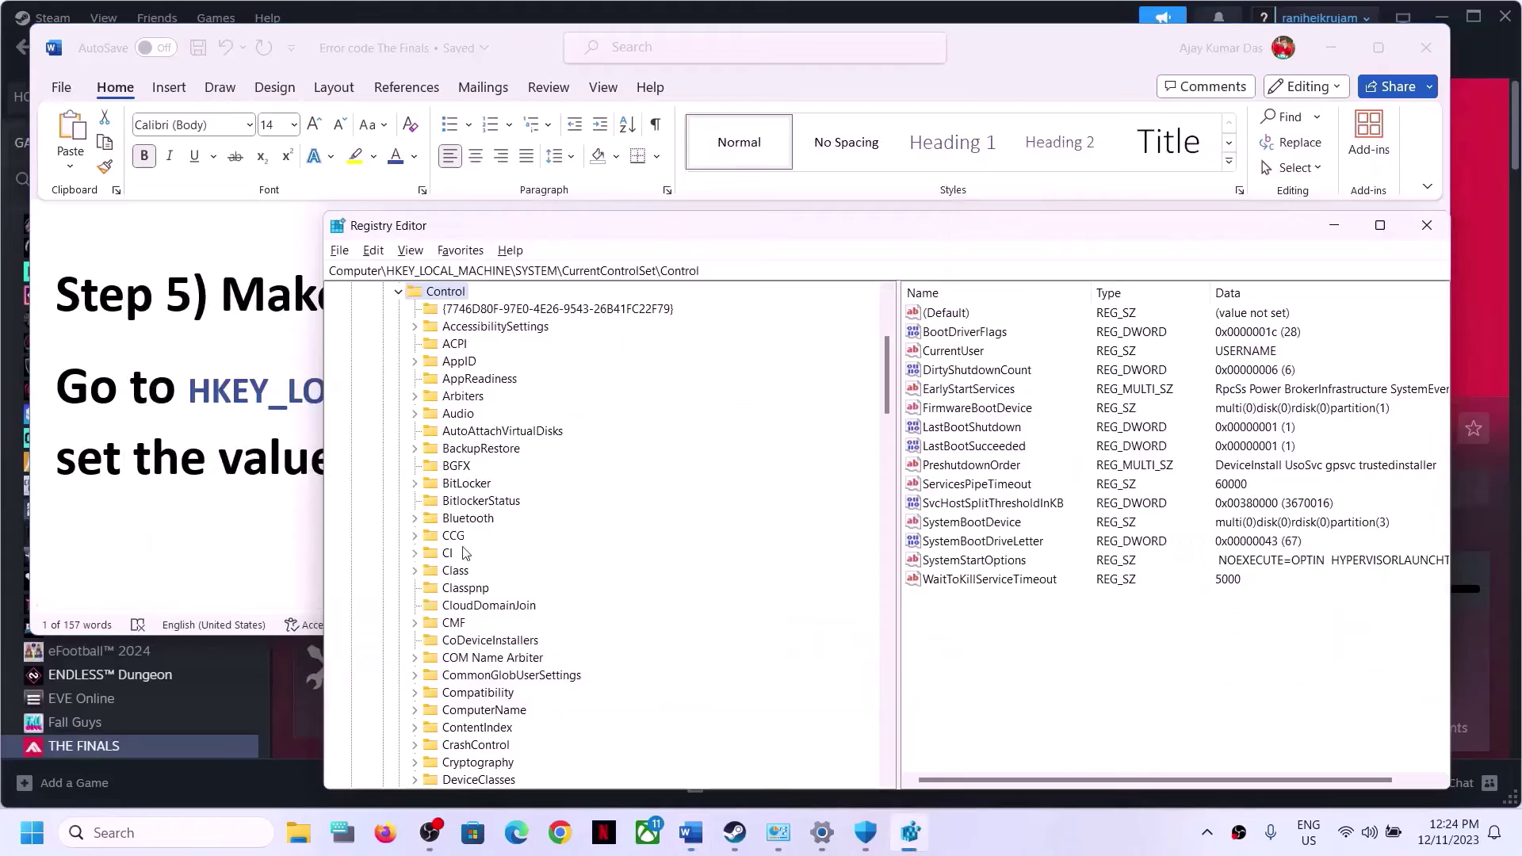
{"action": "left_click", "coordinate": [452, 554]}
{"action": "left_click", "coordinate": [415, 555]}
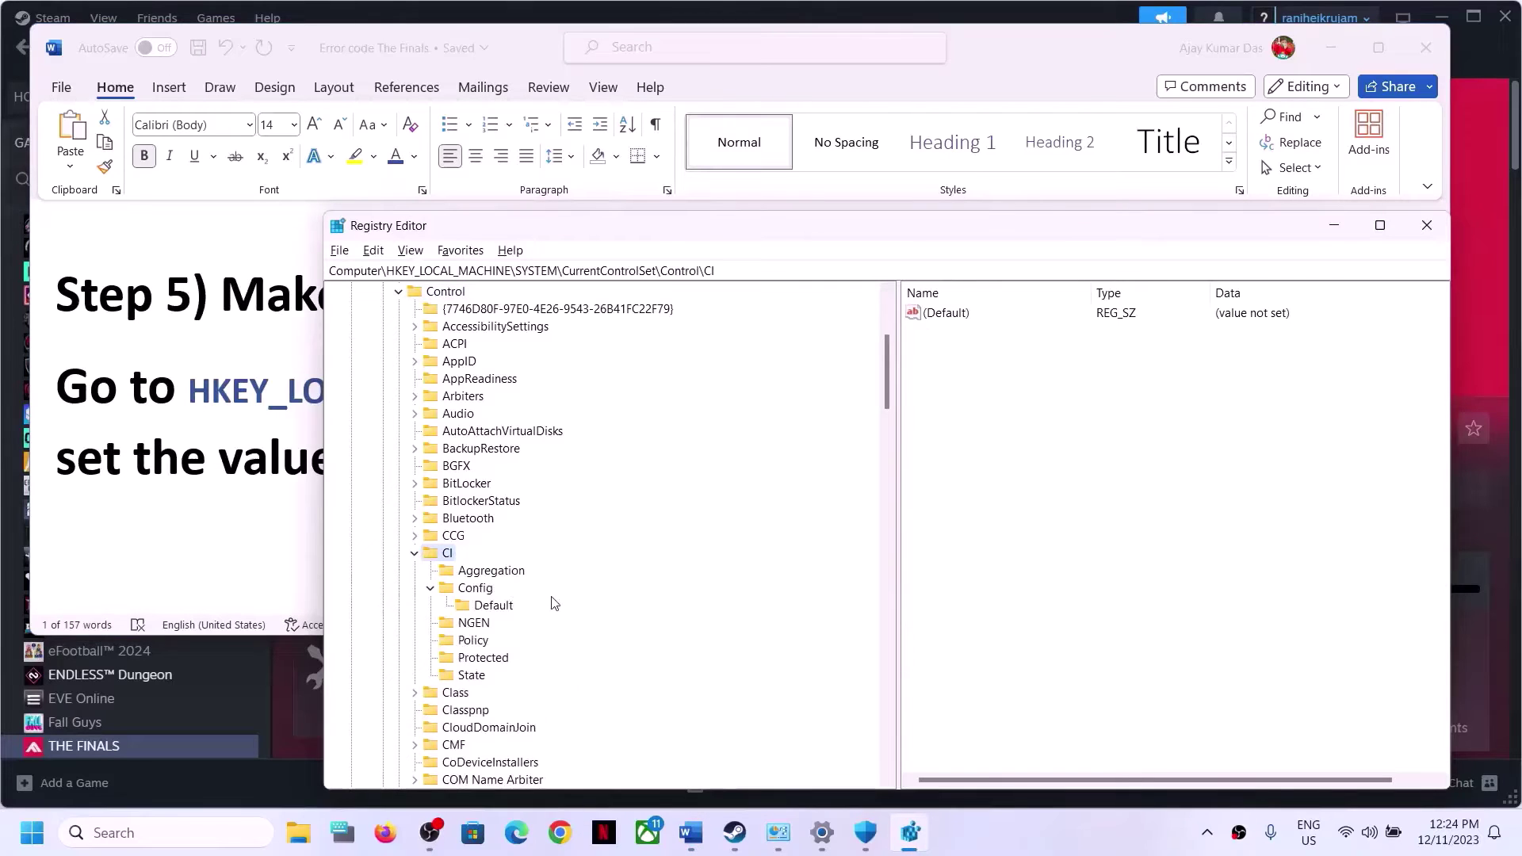
{"action": "left_click", "coordinate": [473, 590]}
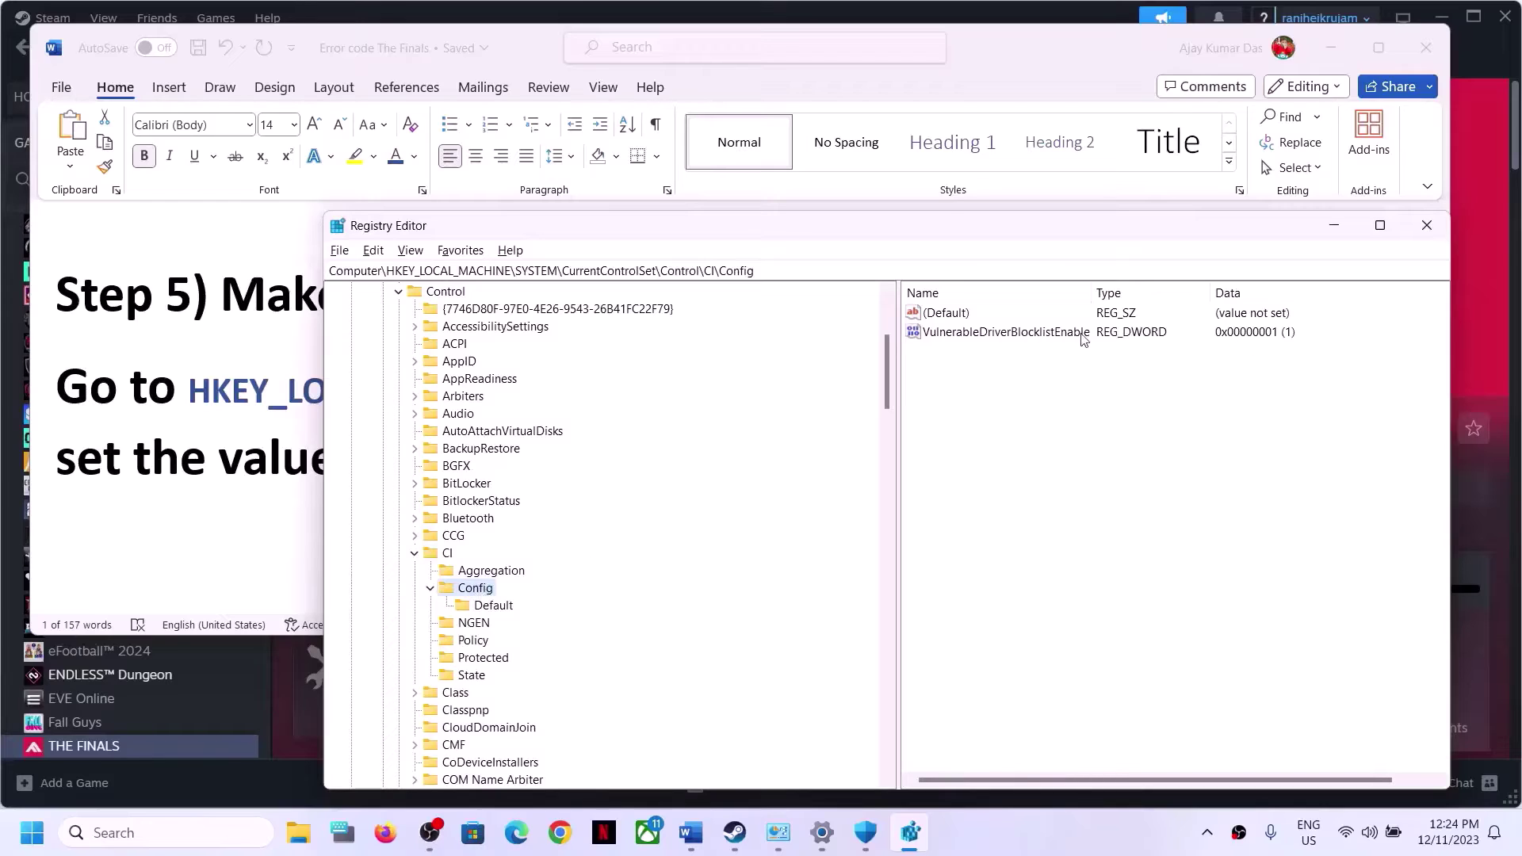
Set the value data of VulnerableDriverBlocklistEnable to 1 in the Config key and close Registry Editor.
{"action": "left_click", "coordinate": [963, 340]}
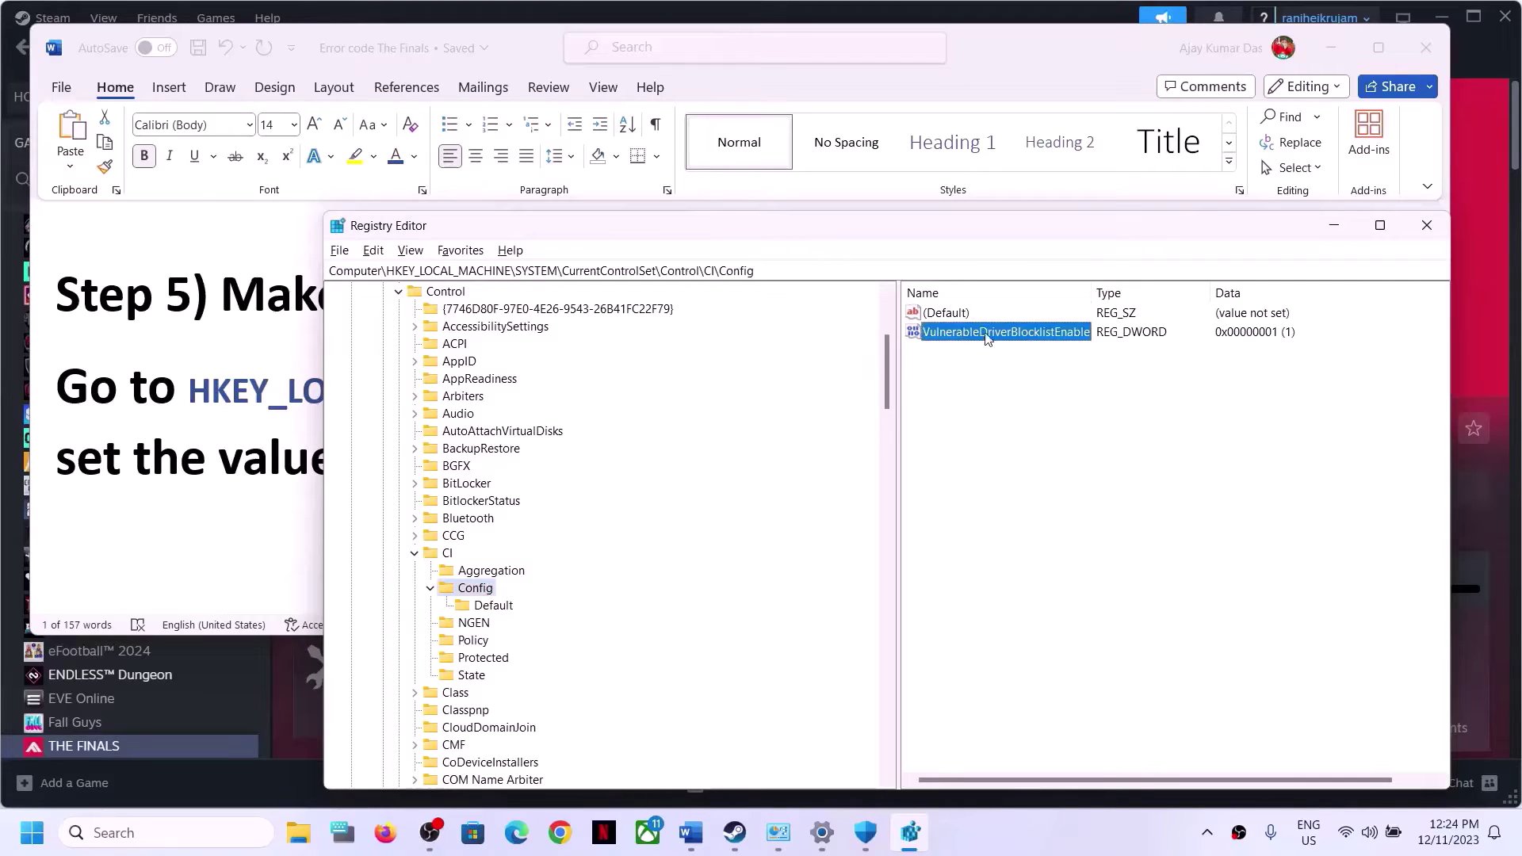
{"action": "double_click", "coordinate": [1046, 342]}
{"action": "left_click", "coordinate": [440, 407]}
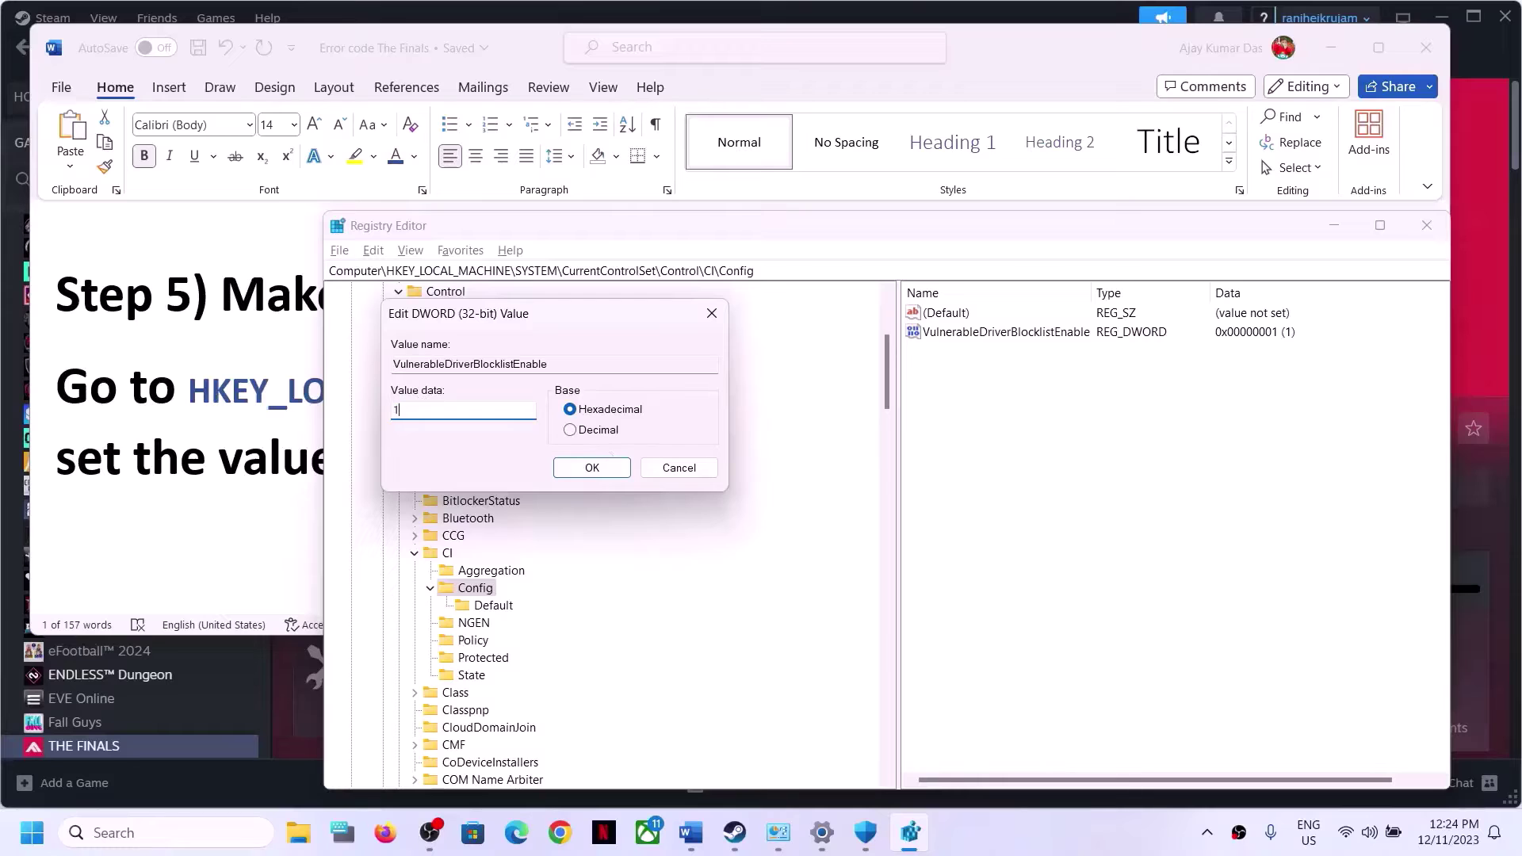
{"action": "left_click", "coordinate": [592, 468]}
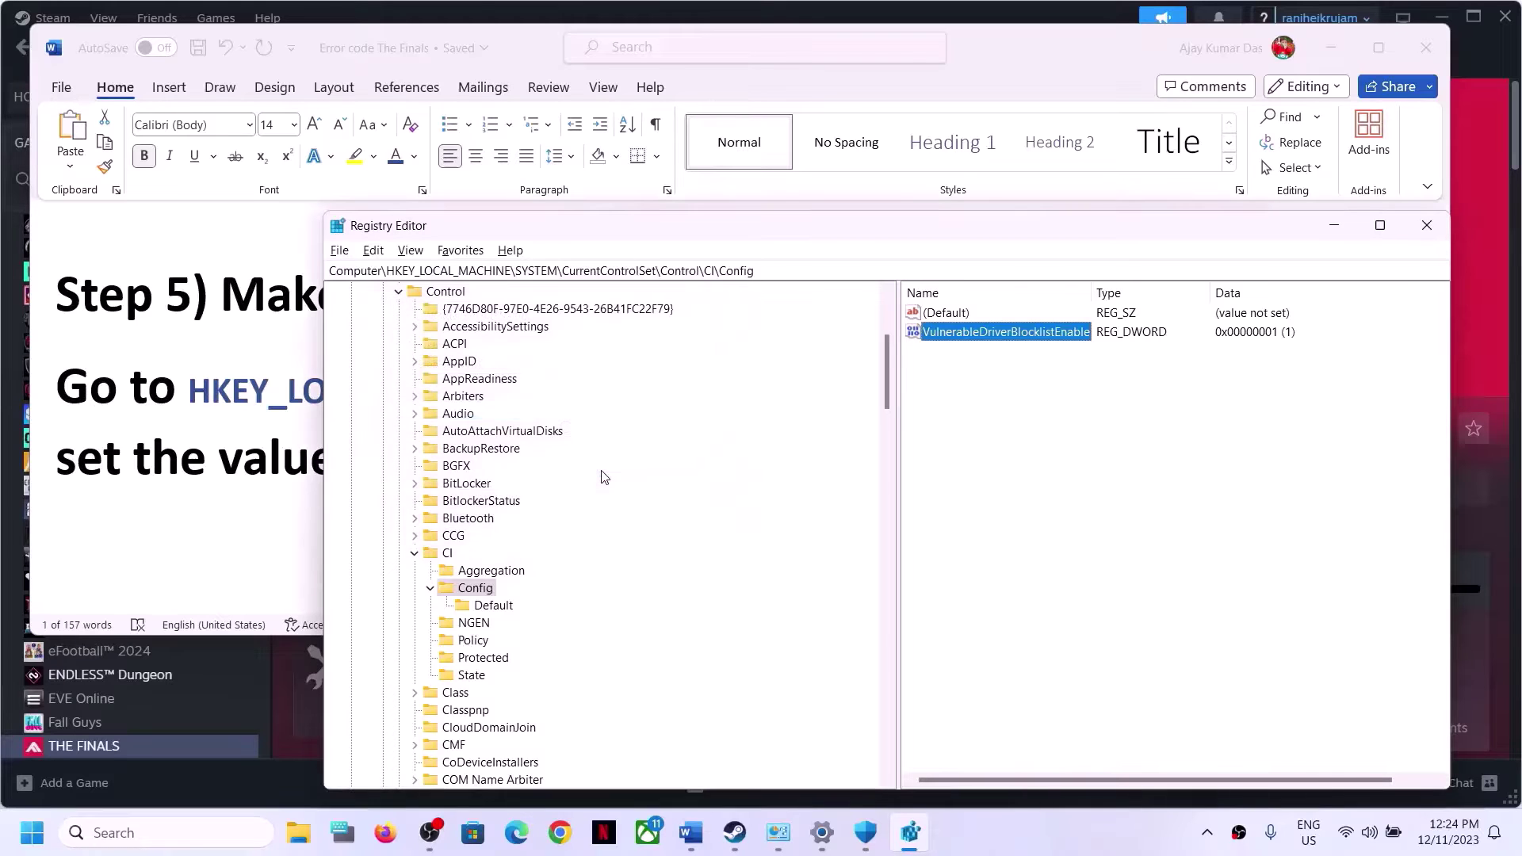
{"action": "left_click", "coordinate": [1430, 228]}
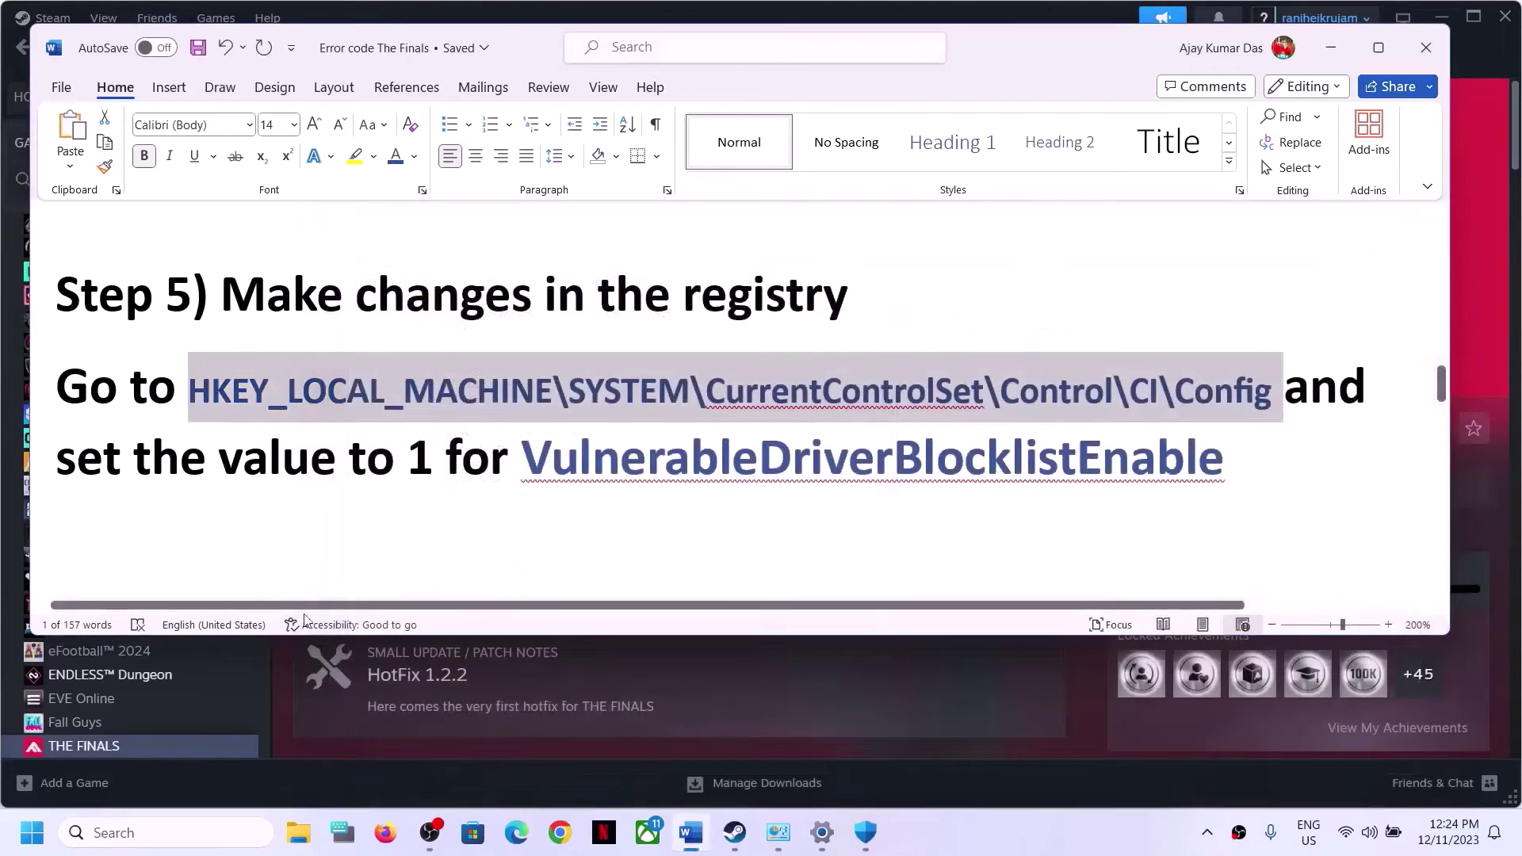
{"action": "left_click", "coordinate": [32, 833]}
{"action": "left_click", "coordinate": [577, 764]}
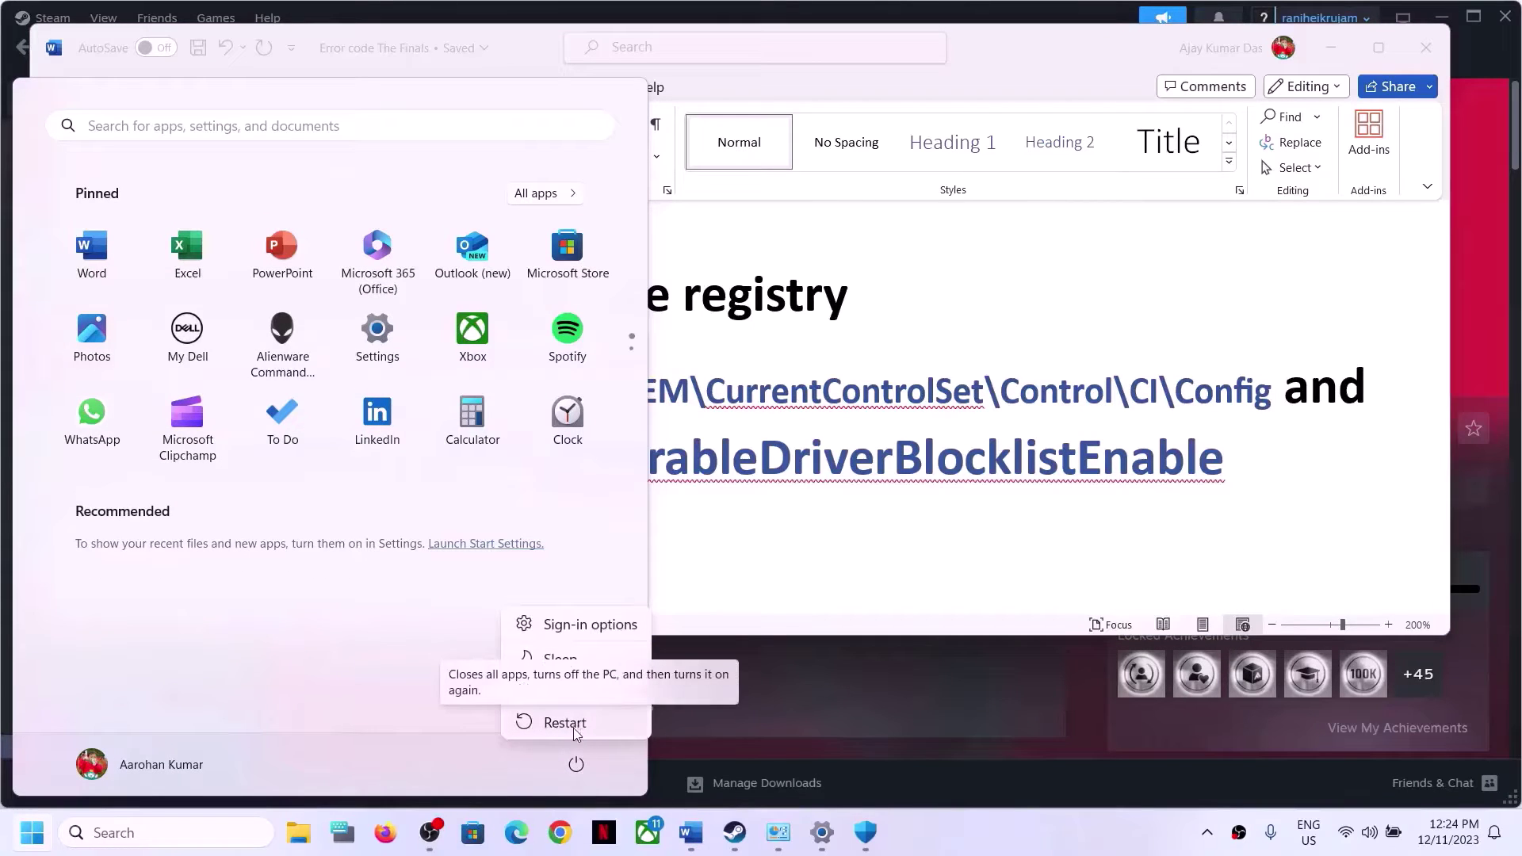
{"action": "left_click", "coordinate": [1001, 493]}
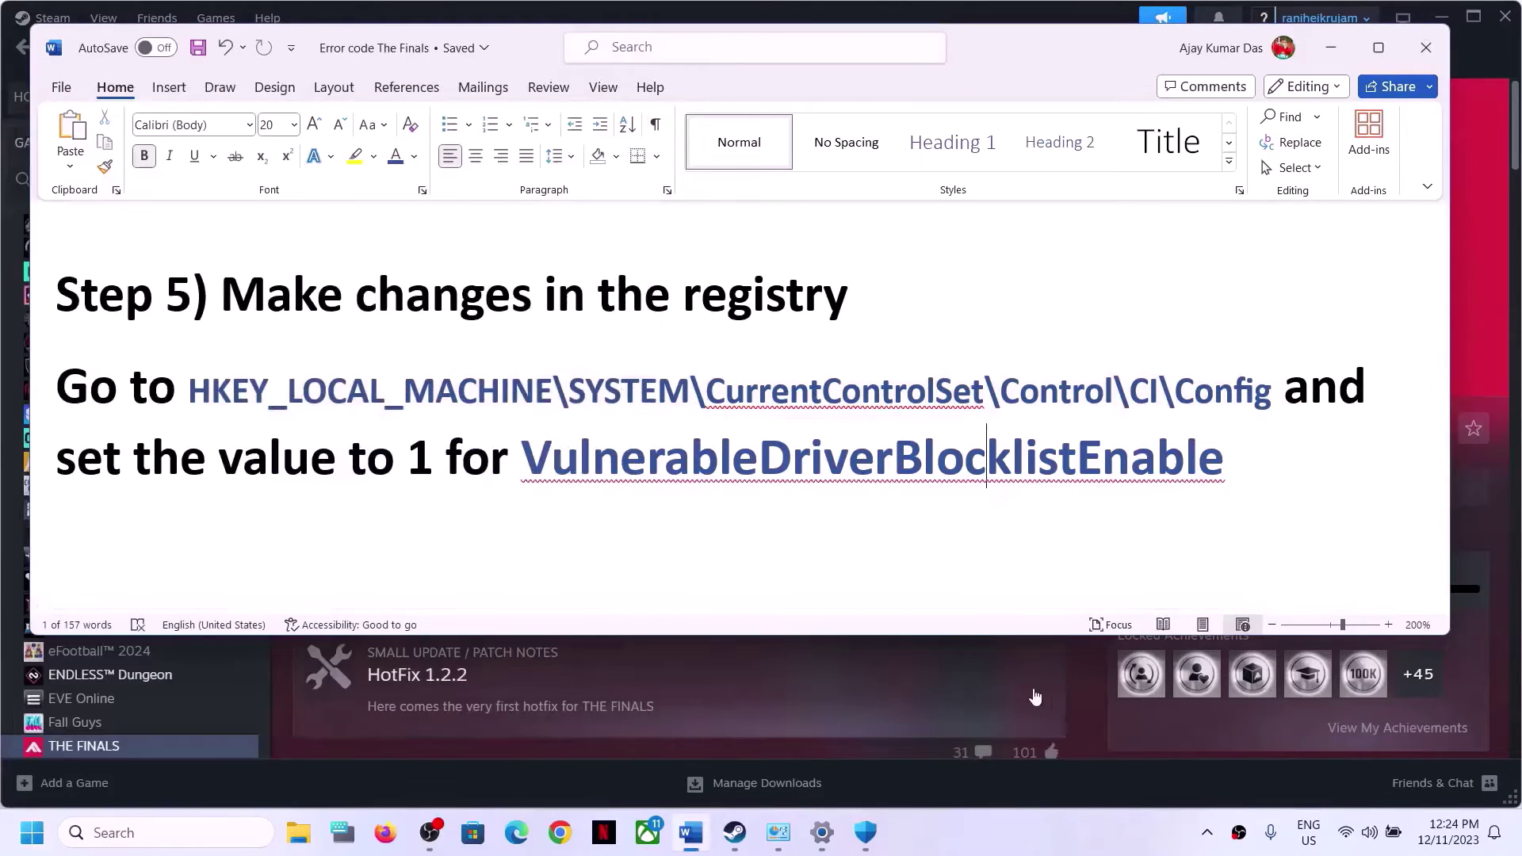
{"action": "left_click", "coordinate": [1083, 692]}
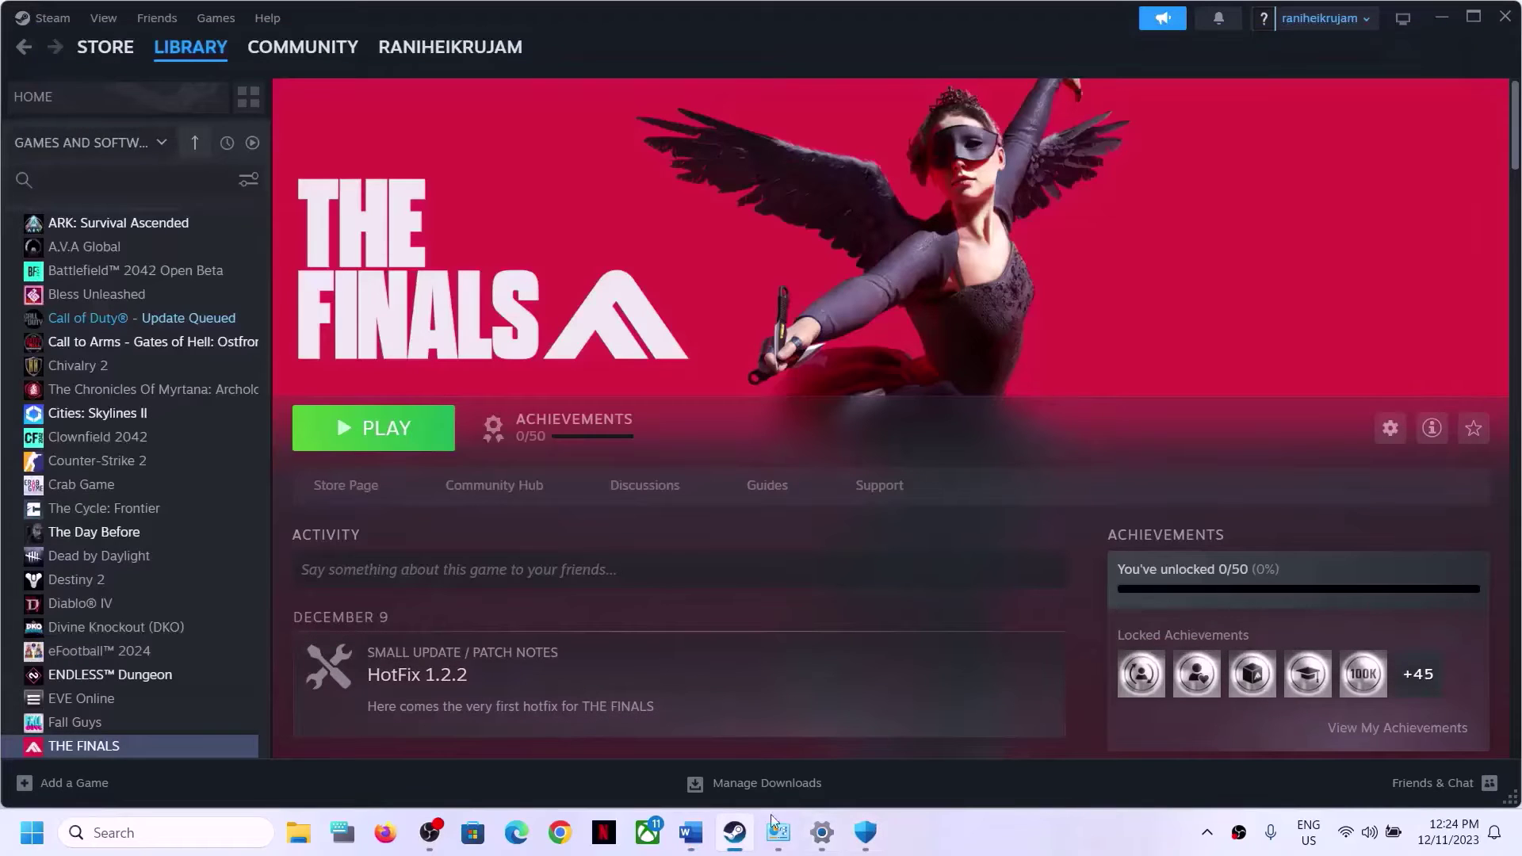
Return to the Word document and read Step 6 on deleting config files, highlighting the path to the Discovery folder.
{"action": "left_click", "coordinate": [690, 832]}
{"action": "scroll", "coordinate": [469, 489], "scroll_direction": "down", "scroll_amount": 2}
{"action": "scroll", "coordinate": [469, 489], "scroll_direction": "down", "scroll_amount": 5}
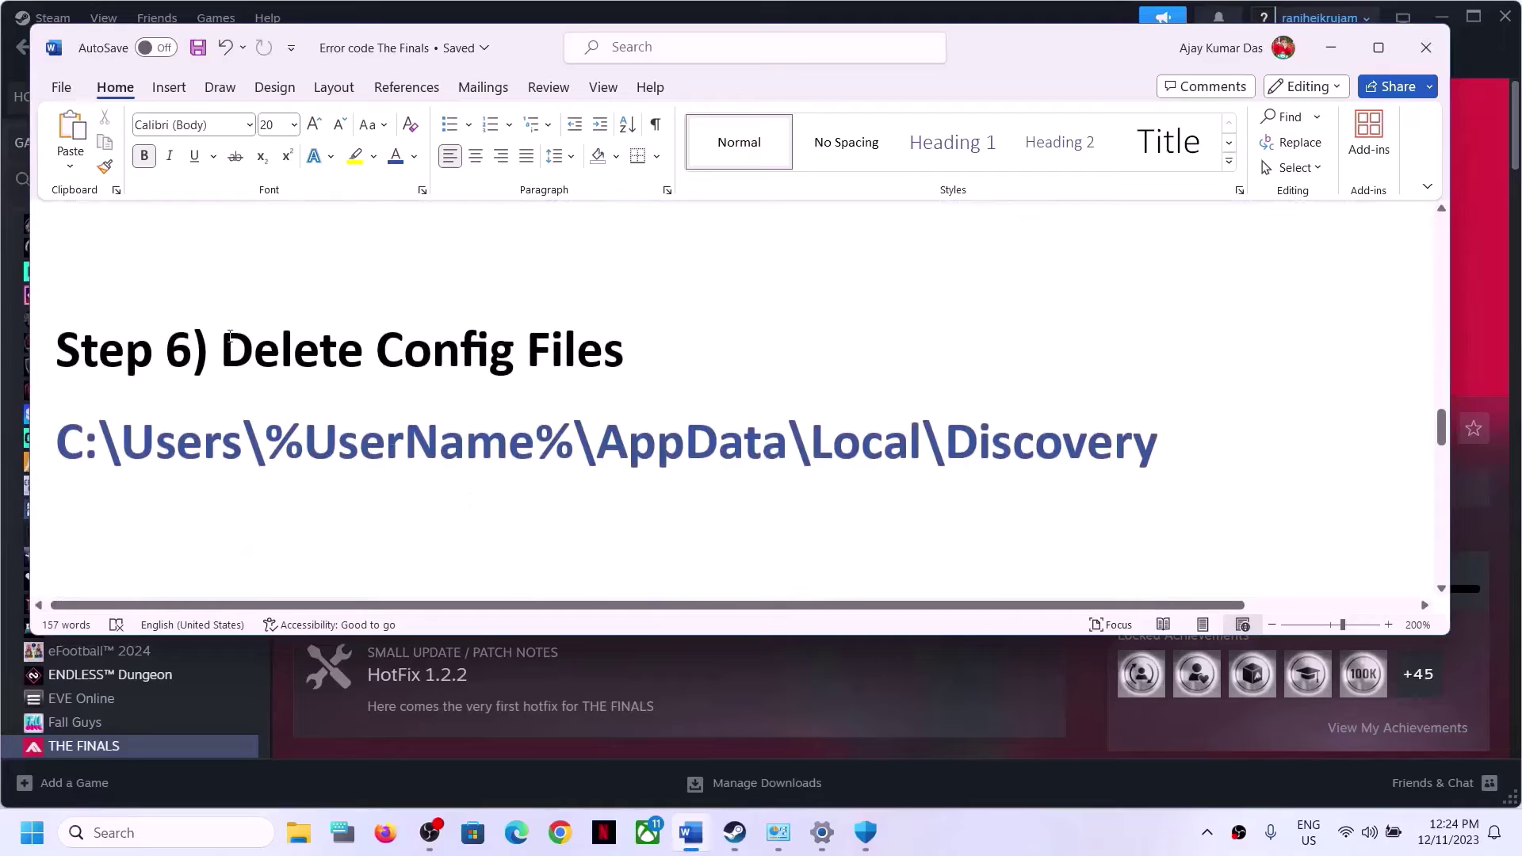
{"action": "left_click_drag", "start_coordinate": [229, 337], "coordinate": [680, 350]}
{"action": "left_click", "coordinate": [884, 448]}
{"action": "left_click_drag", "start_coordinate": [1141, 448], "coordinate": [49, 444]}
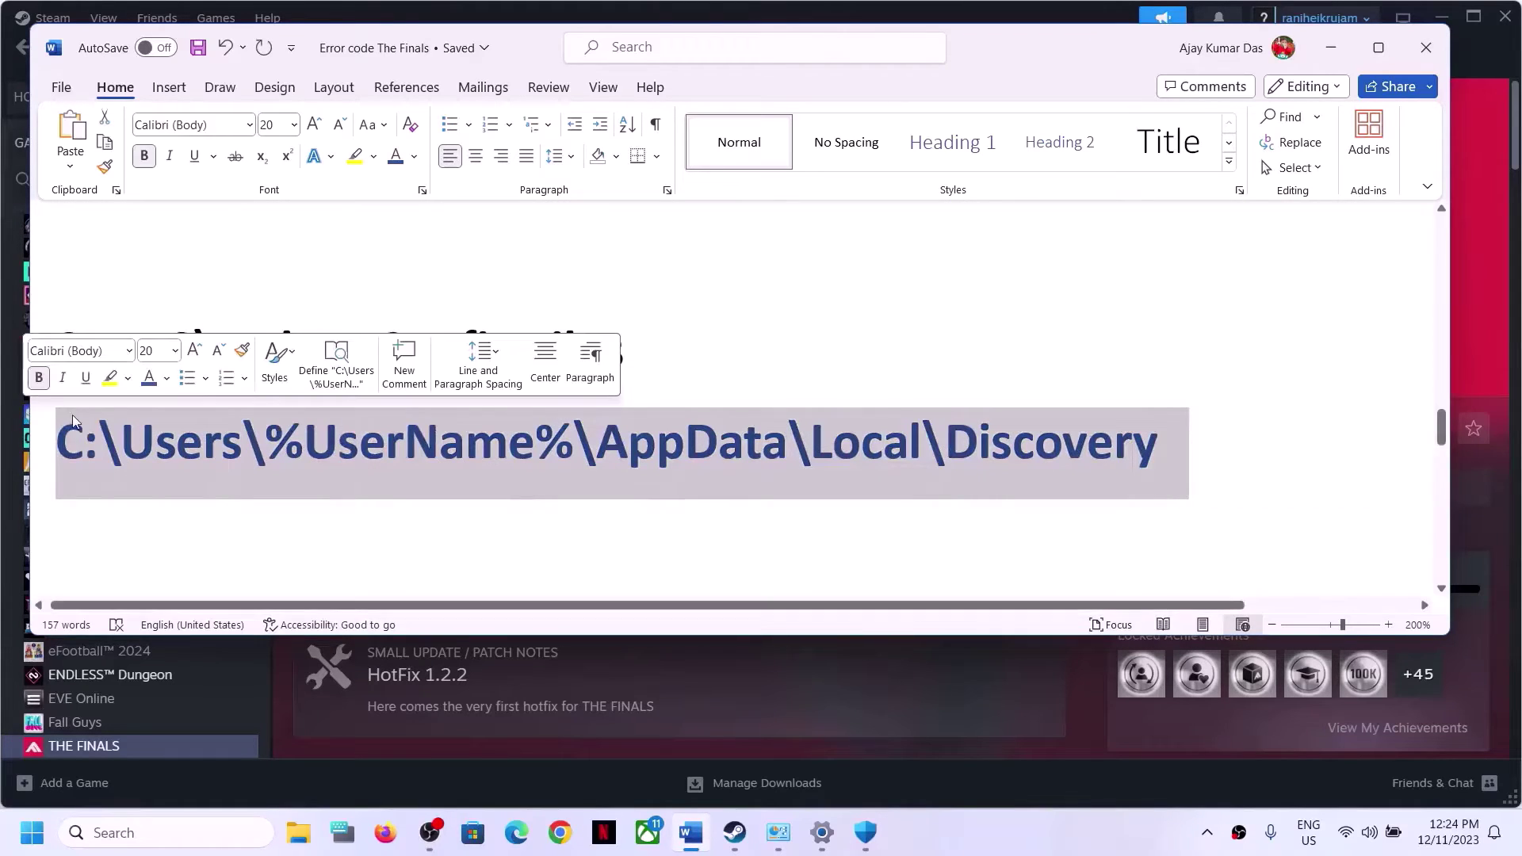
Switch to File Explorer and open the current user's profile folder under Users on the C: drive.
{"action": "left_click", "coordinate": [298, 832]}
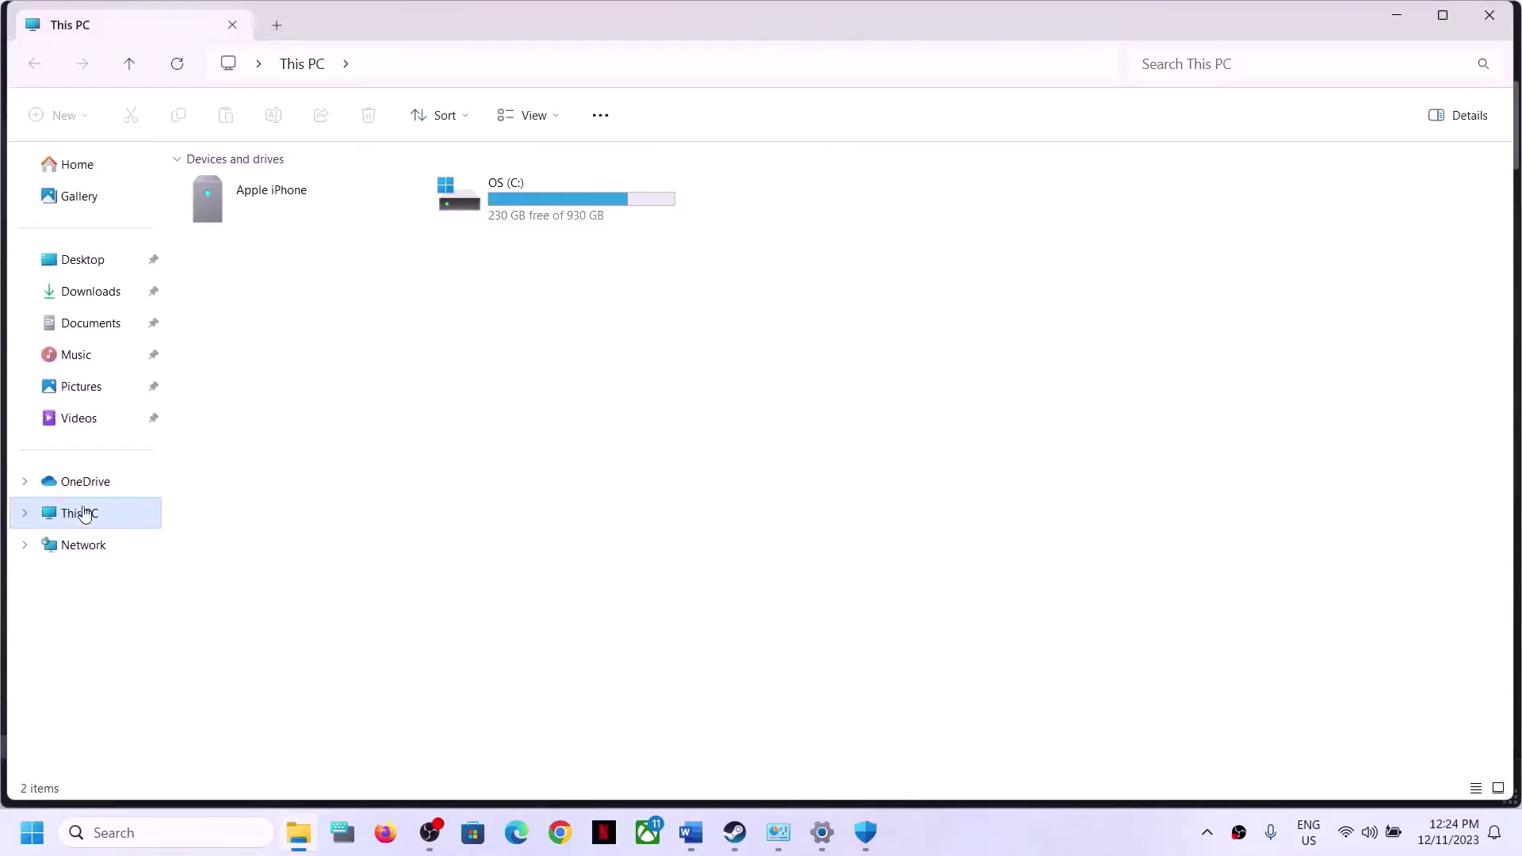
{"action": "left_click", "coordinate": [567, 201]}
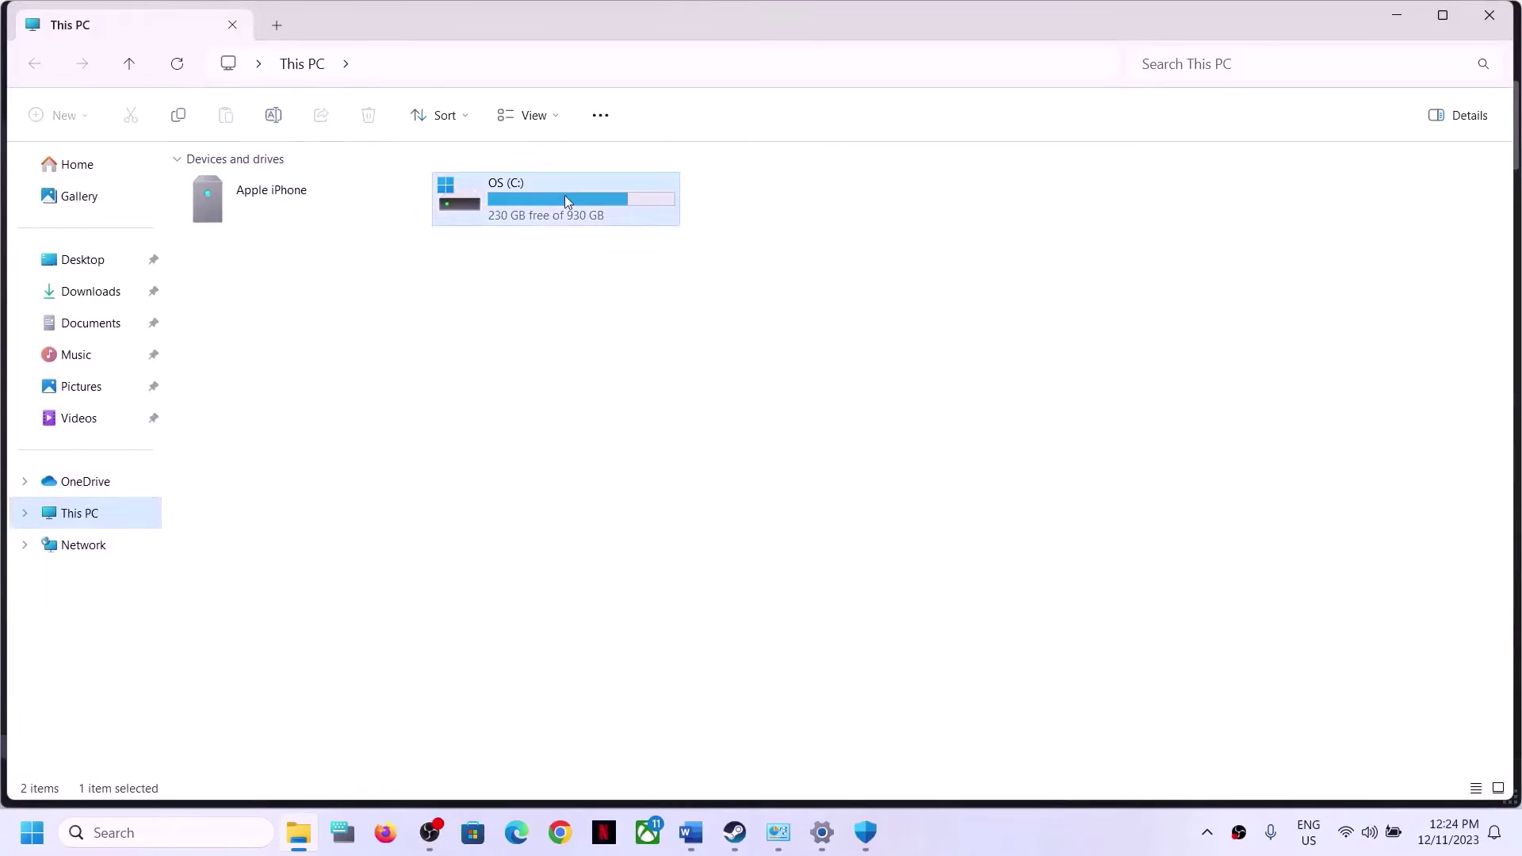
{"action": "double_click", "coordinate": [565, 199]}
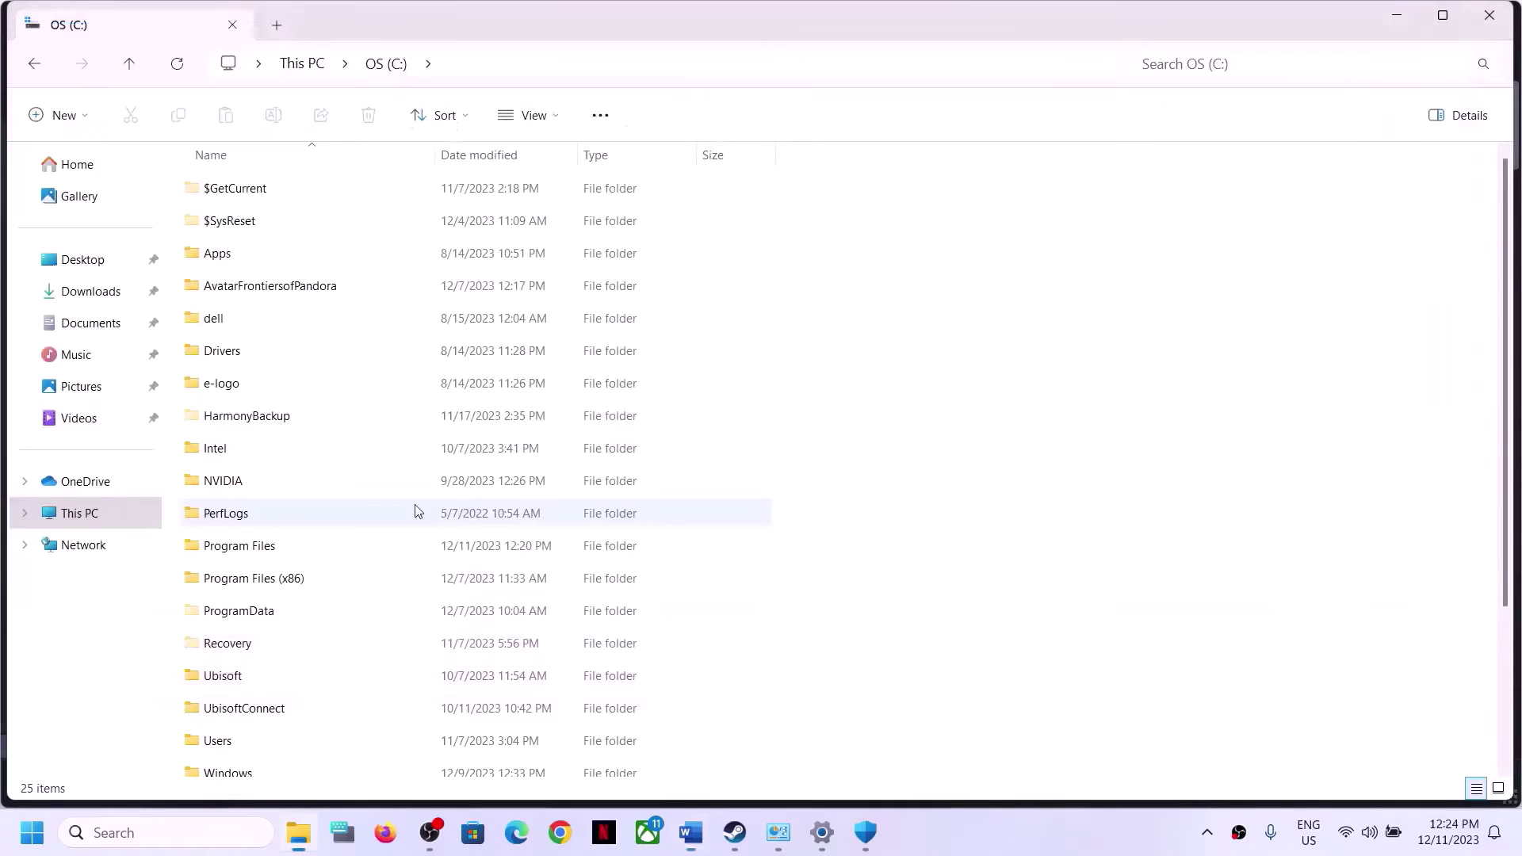
{"action": "left_click", "coordinate": [214, 746]}
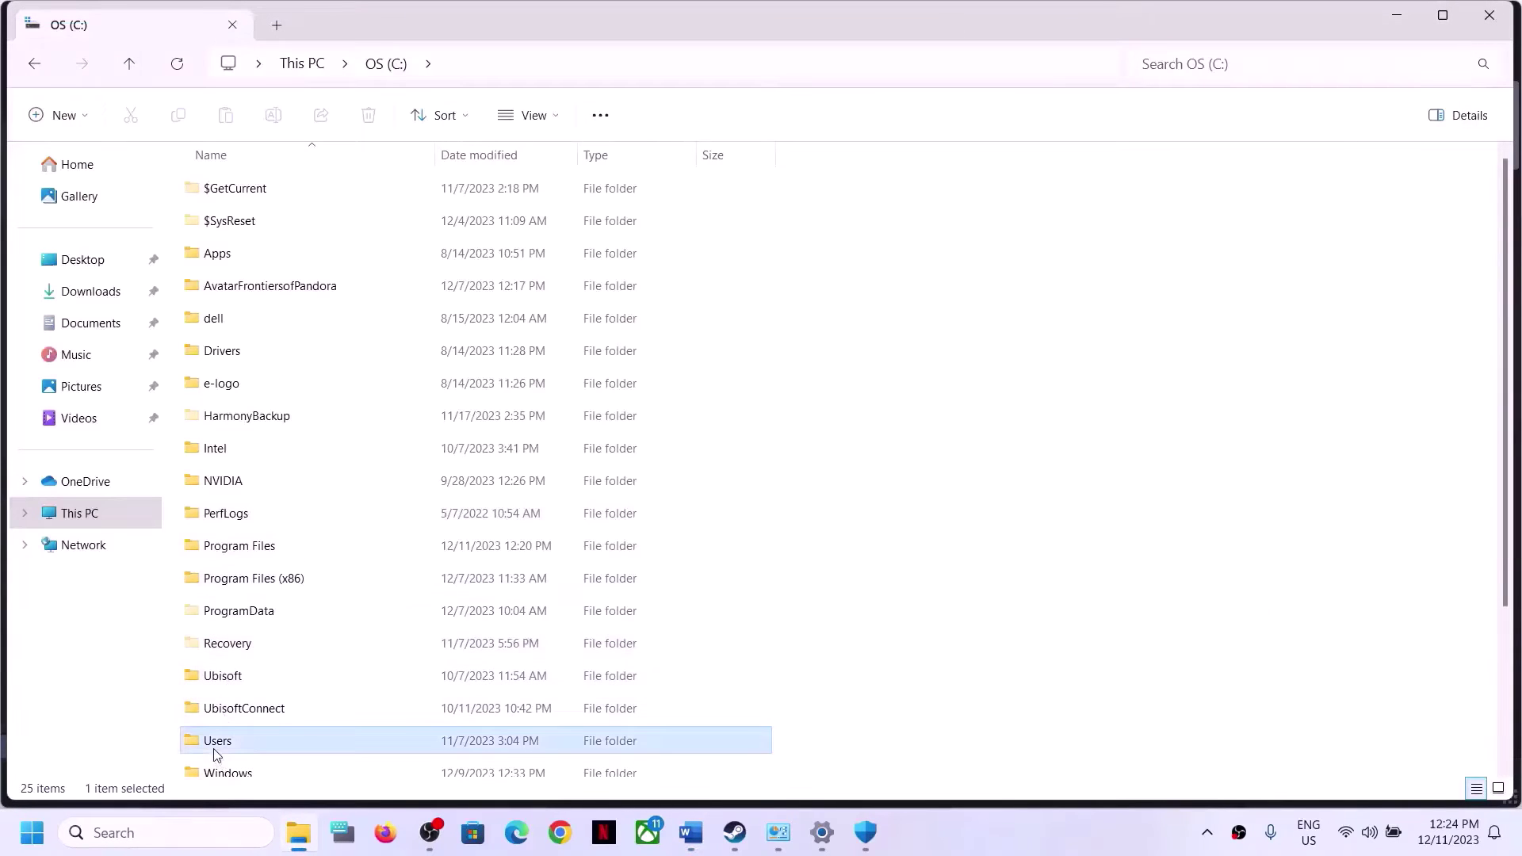
{"action": "double_click", "coordinate": [253, 745]}
{"action": "left_click", "coordinate": [367, 184]}
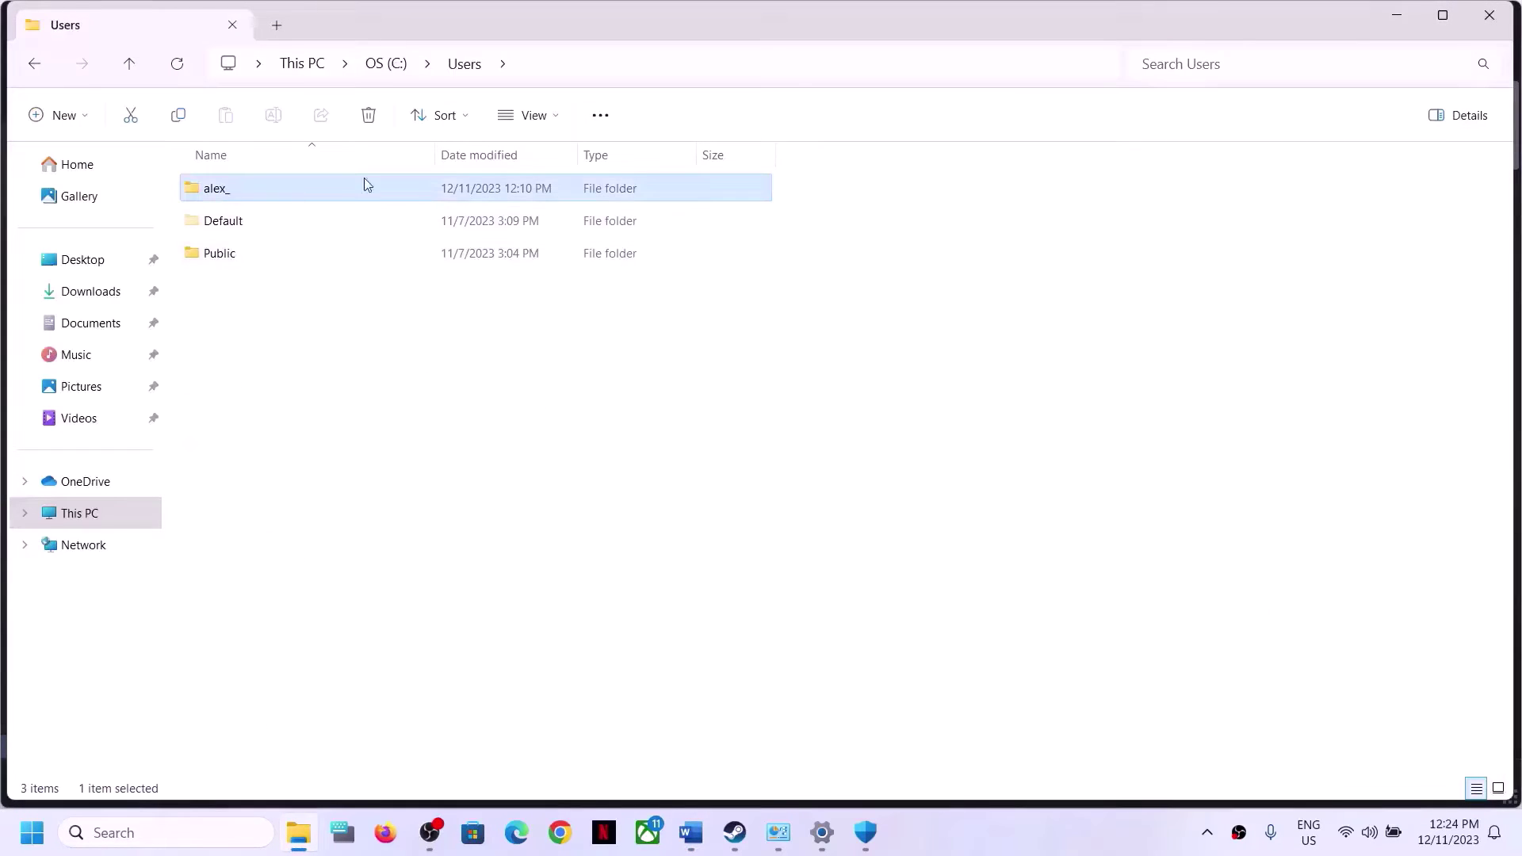
{"action": "double_click", "coordinate": [276, 189]}
Check that Hidden items is enabled in the view options and open the AppData folder.
{"action": "left_click", "coordinate": [249, 226]}
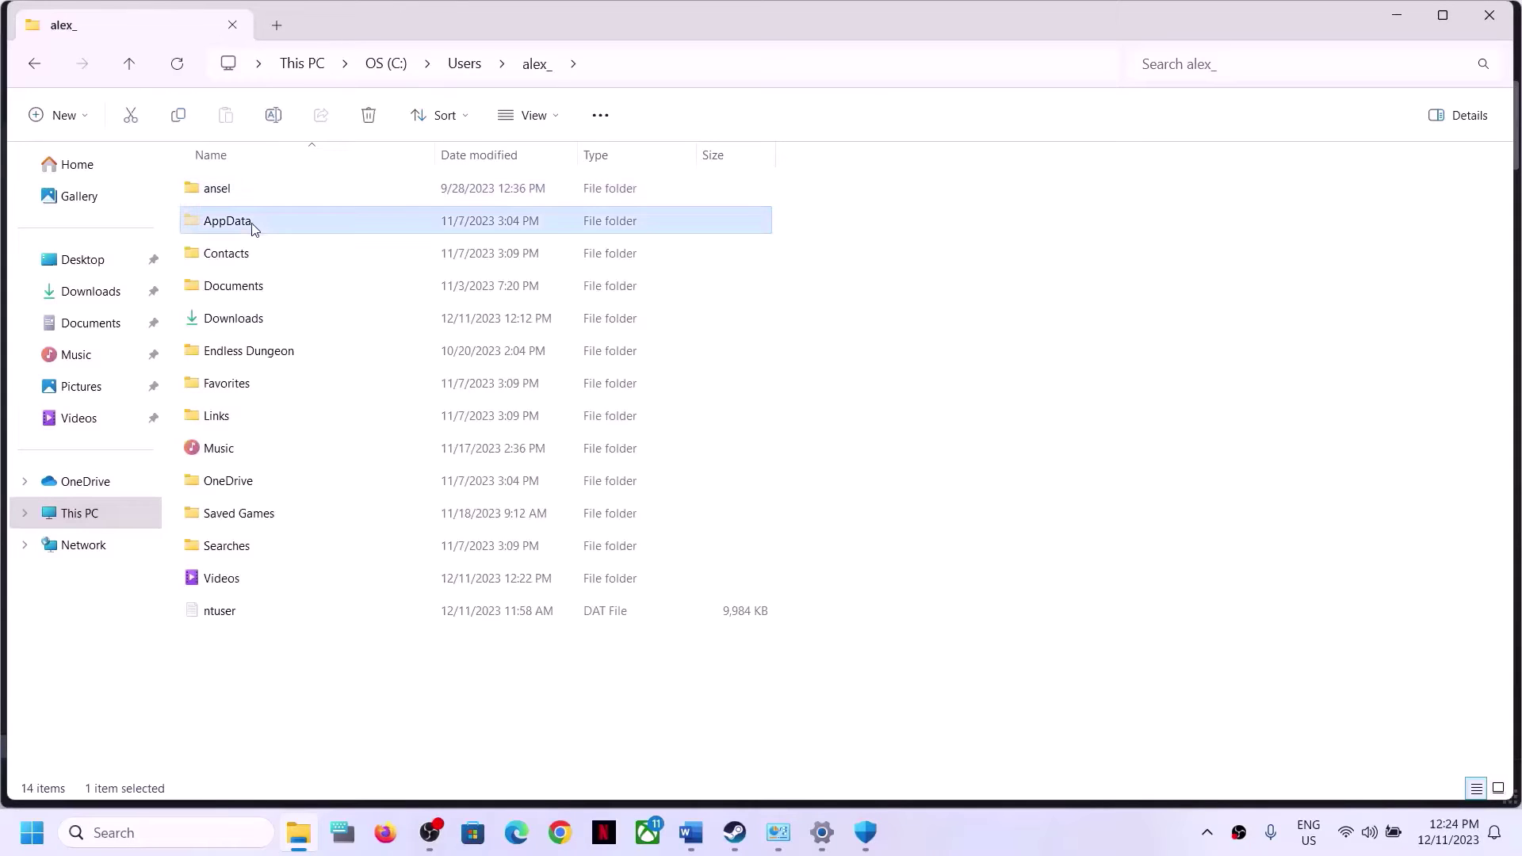
{"action": "left_click", "coordinate": [565, 116]}
{"action": "mouse_move", "coordinate": [553, 489]}
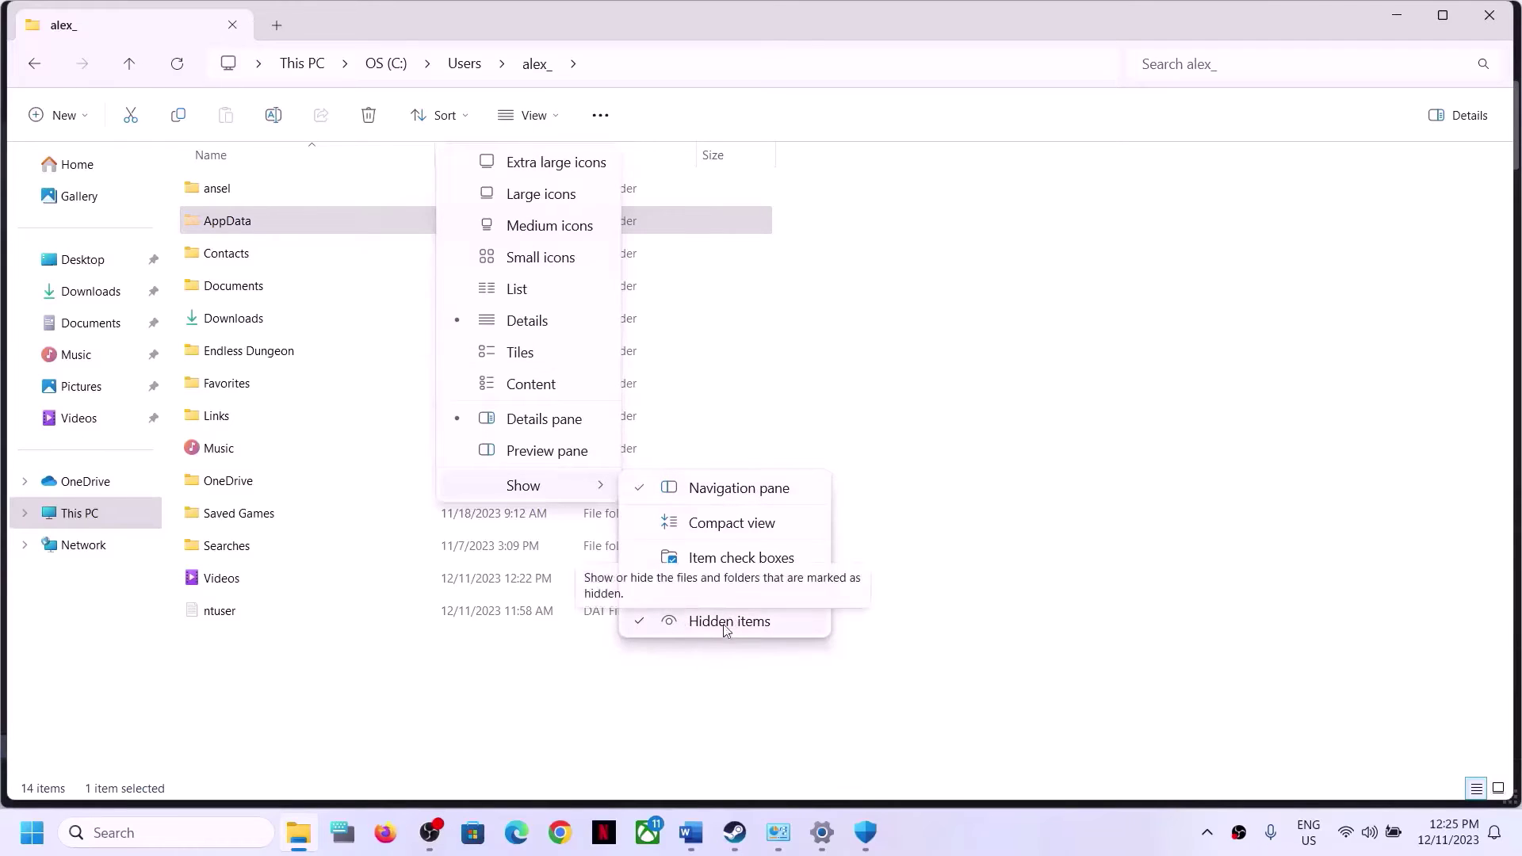
{"action": "left_click", "coordinate": [226, 229]}
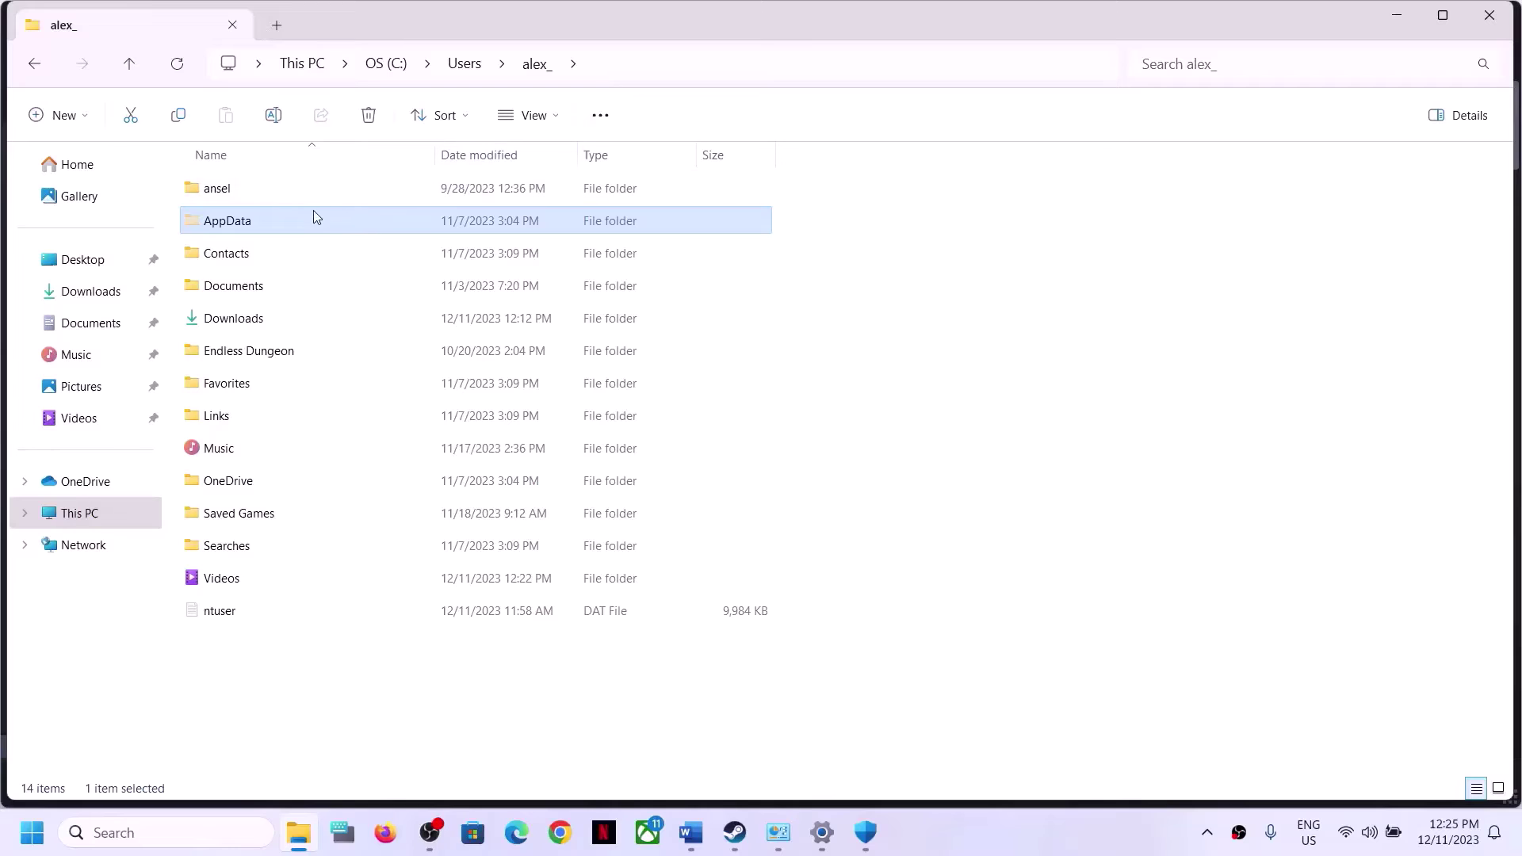
{"action": "double_click", "coordinate": [290, 228]}
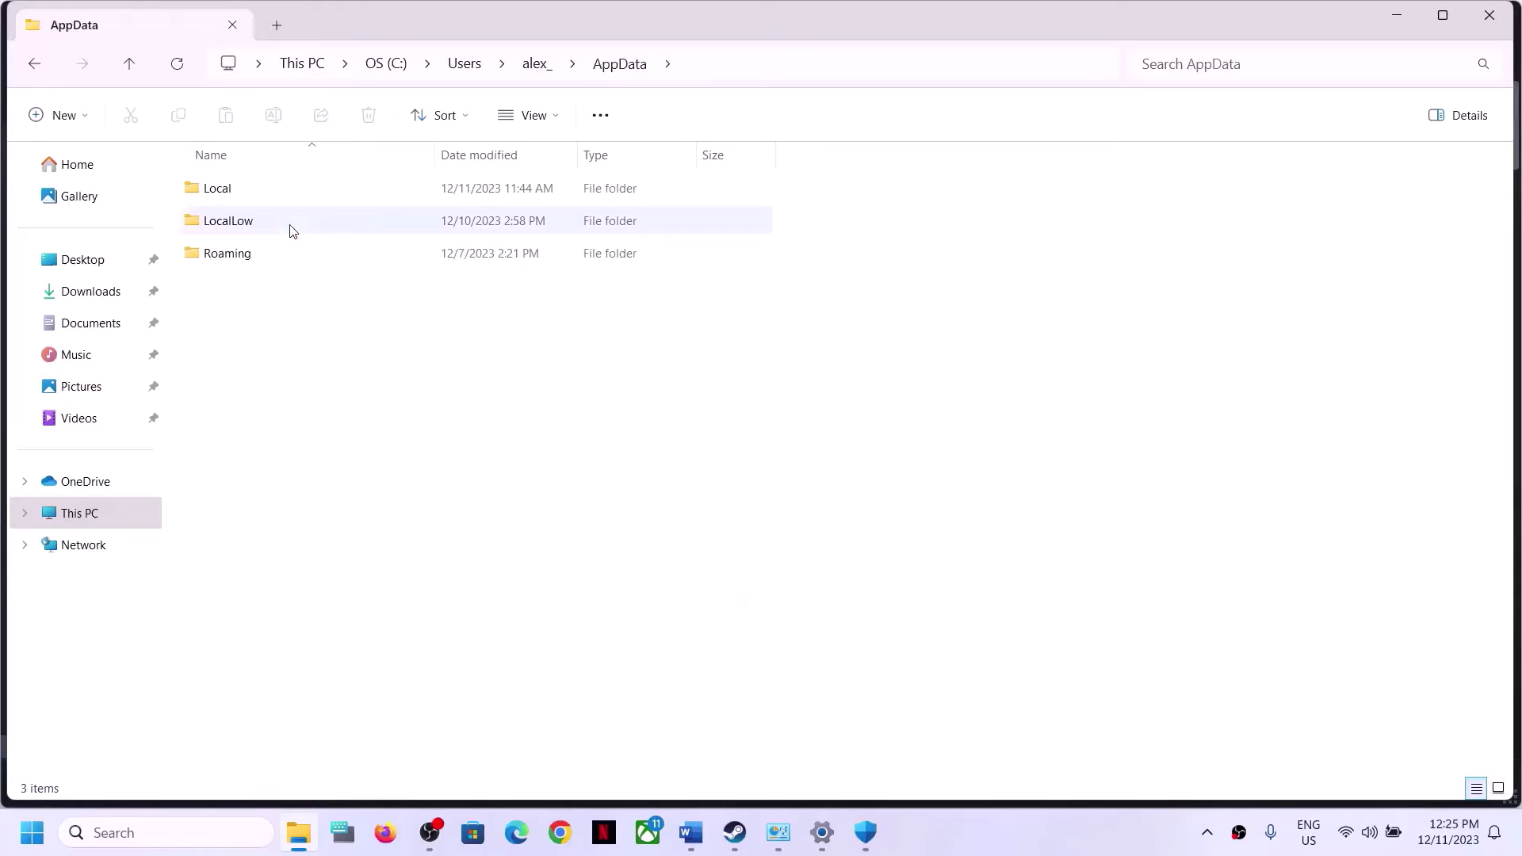
Check the folder path in the Word document, open the Local folder, and find and open its Discovery folder.
{"action": "key", "text": "alt+Tab"}
{"action": "key", "text": "alt+Tab"}
{"action": "double_click", "coordinate": [222, 195]}
{"action": "left_click", "coordinate": [250, 325]}
{"action": "key", "text": "d"}
{"action": "key", "text": "d"}
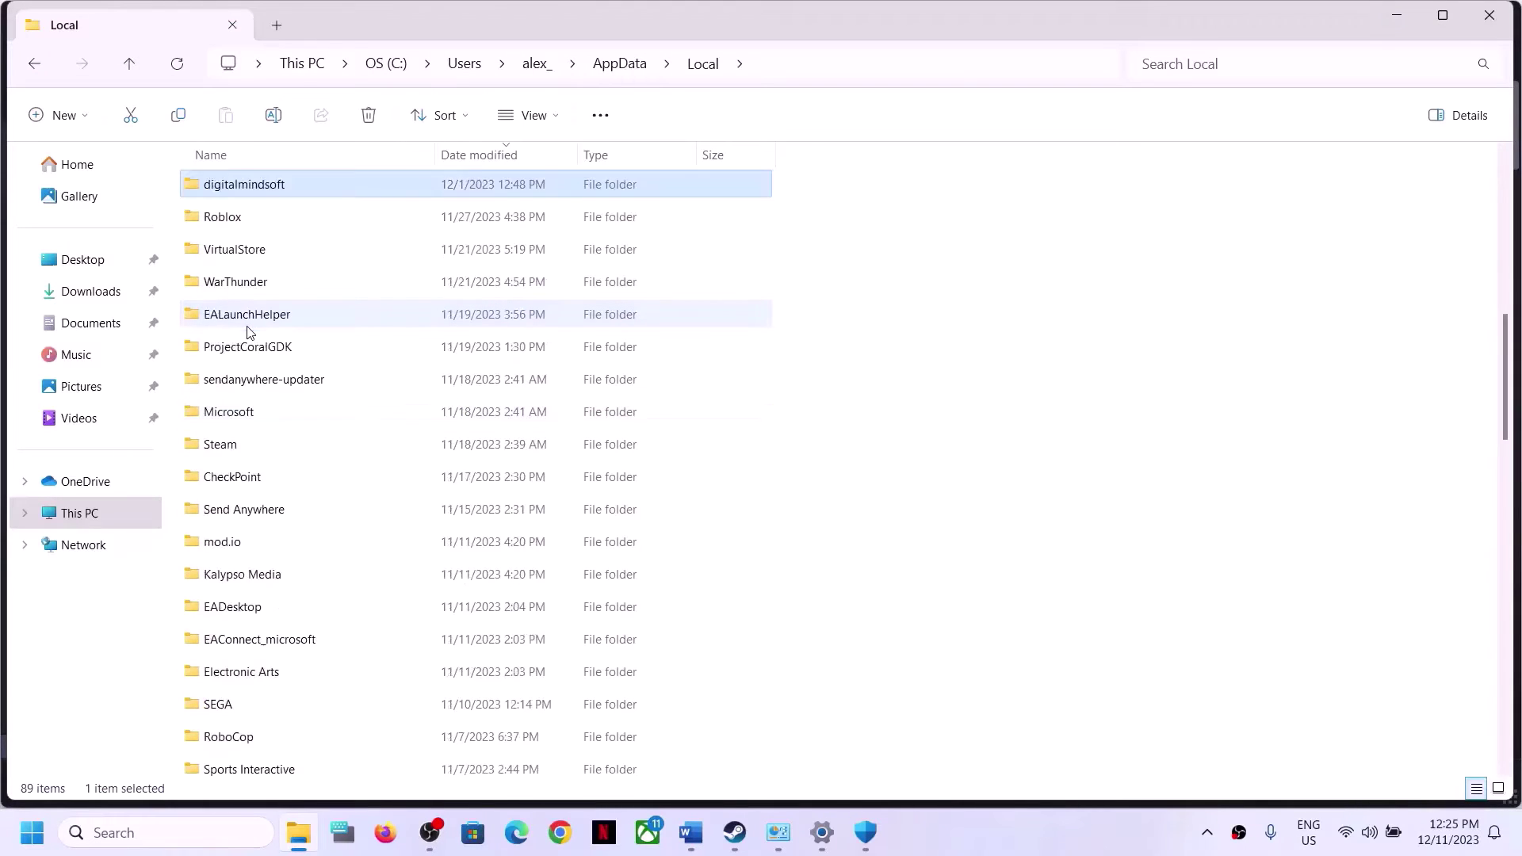
{"action": "key", "text": "d"}
{"action": "key", "text": "d"}
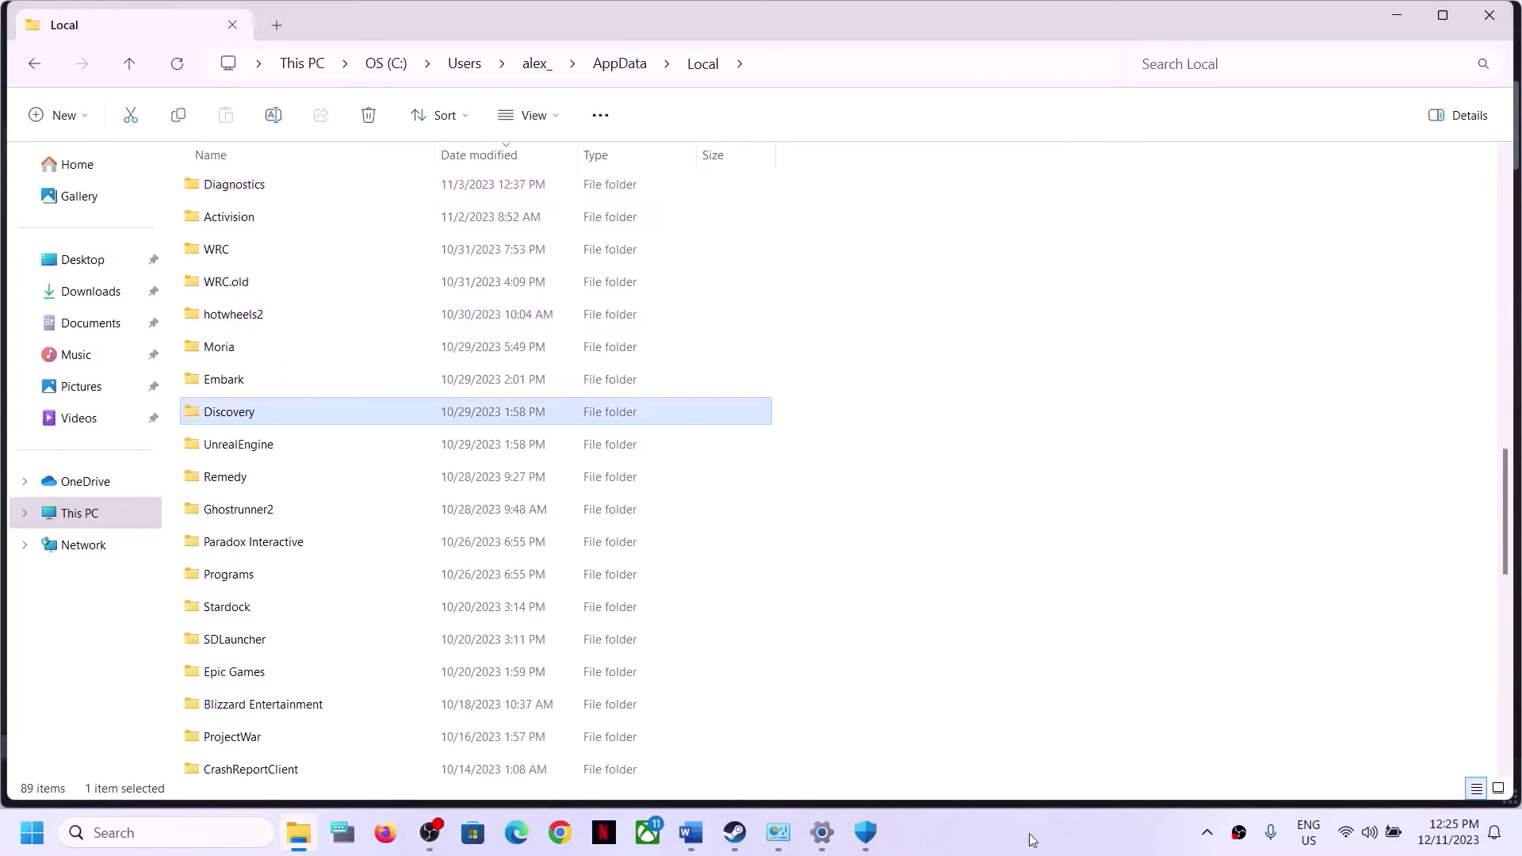
{"action": "double_click", "coordinate": [292, 411]}
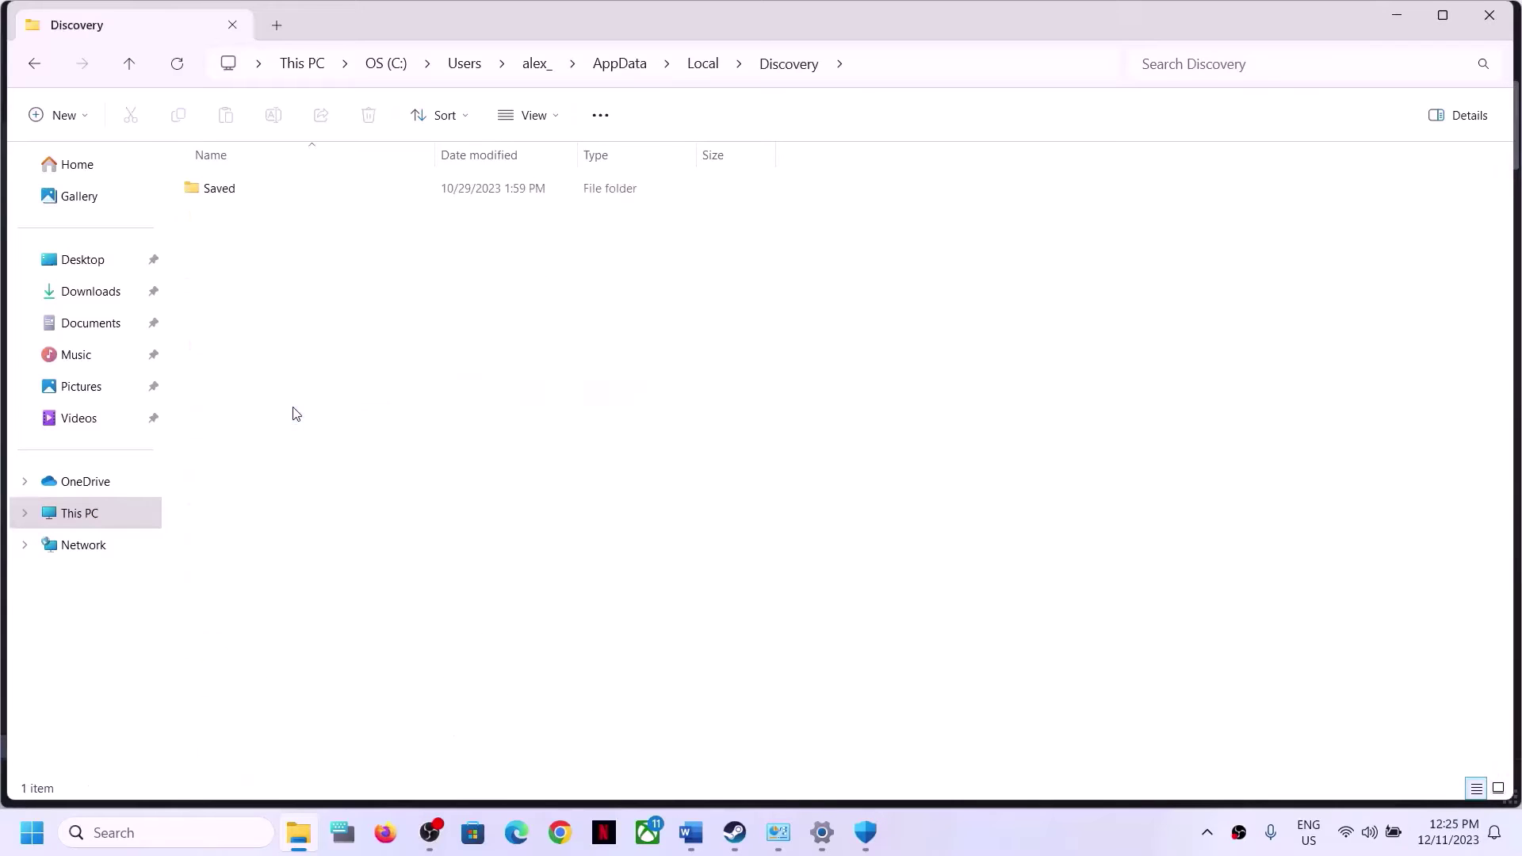
Compare the location with the Word document and inspect the Saved folder, its Config subfolder and the folder inside it.
{"action": "key", "text": "alt+Tab"}
{"action": "key", "text": "alt+Tab"}
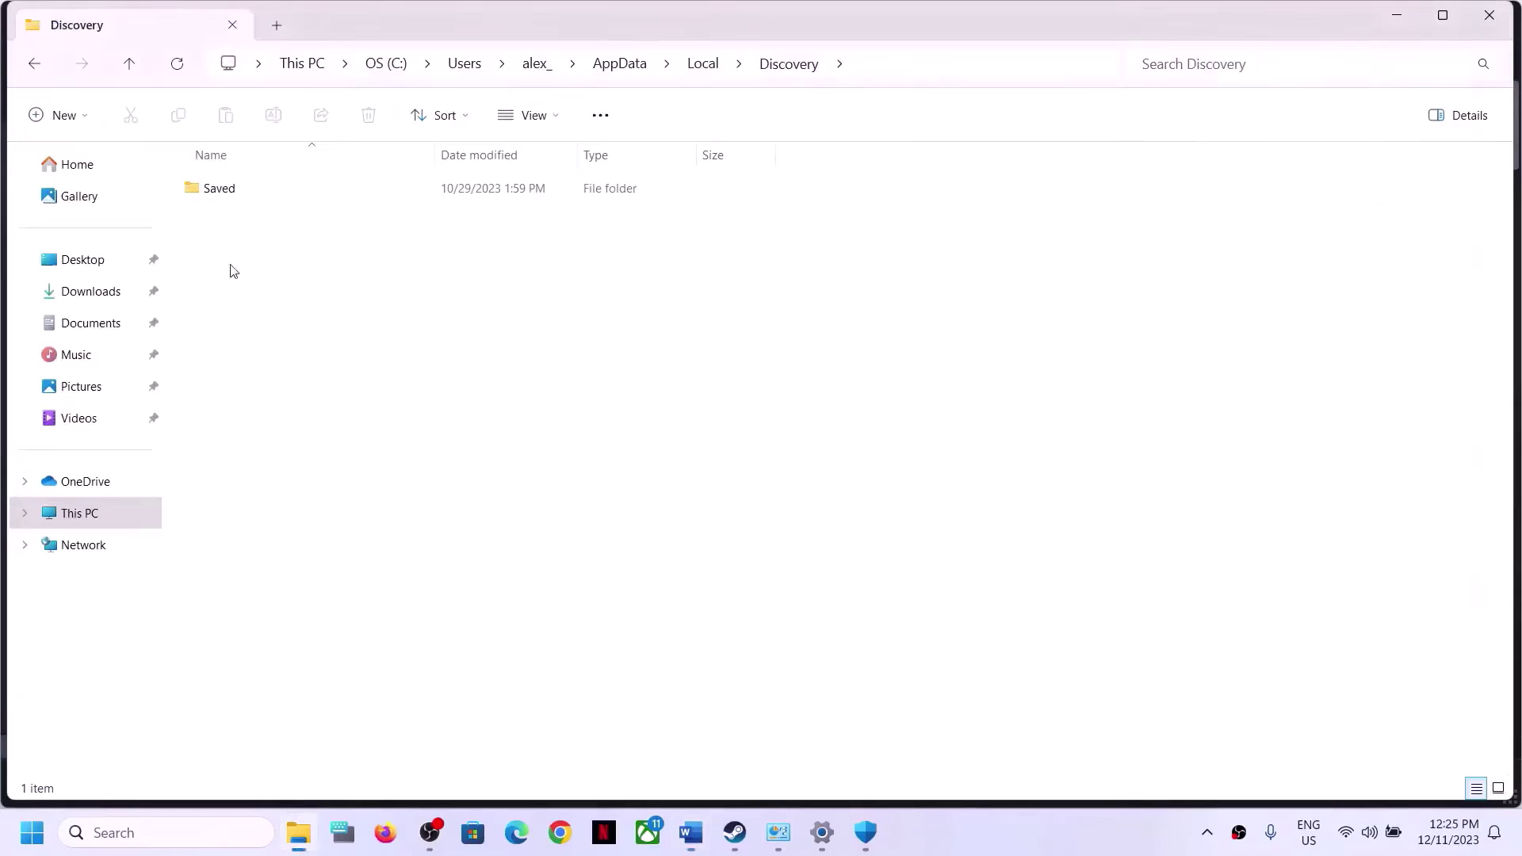
{"action": "double_click", "coordinate": [247, 194]}
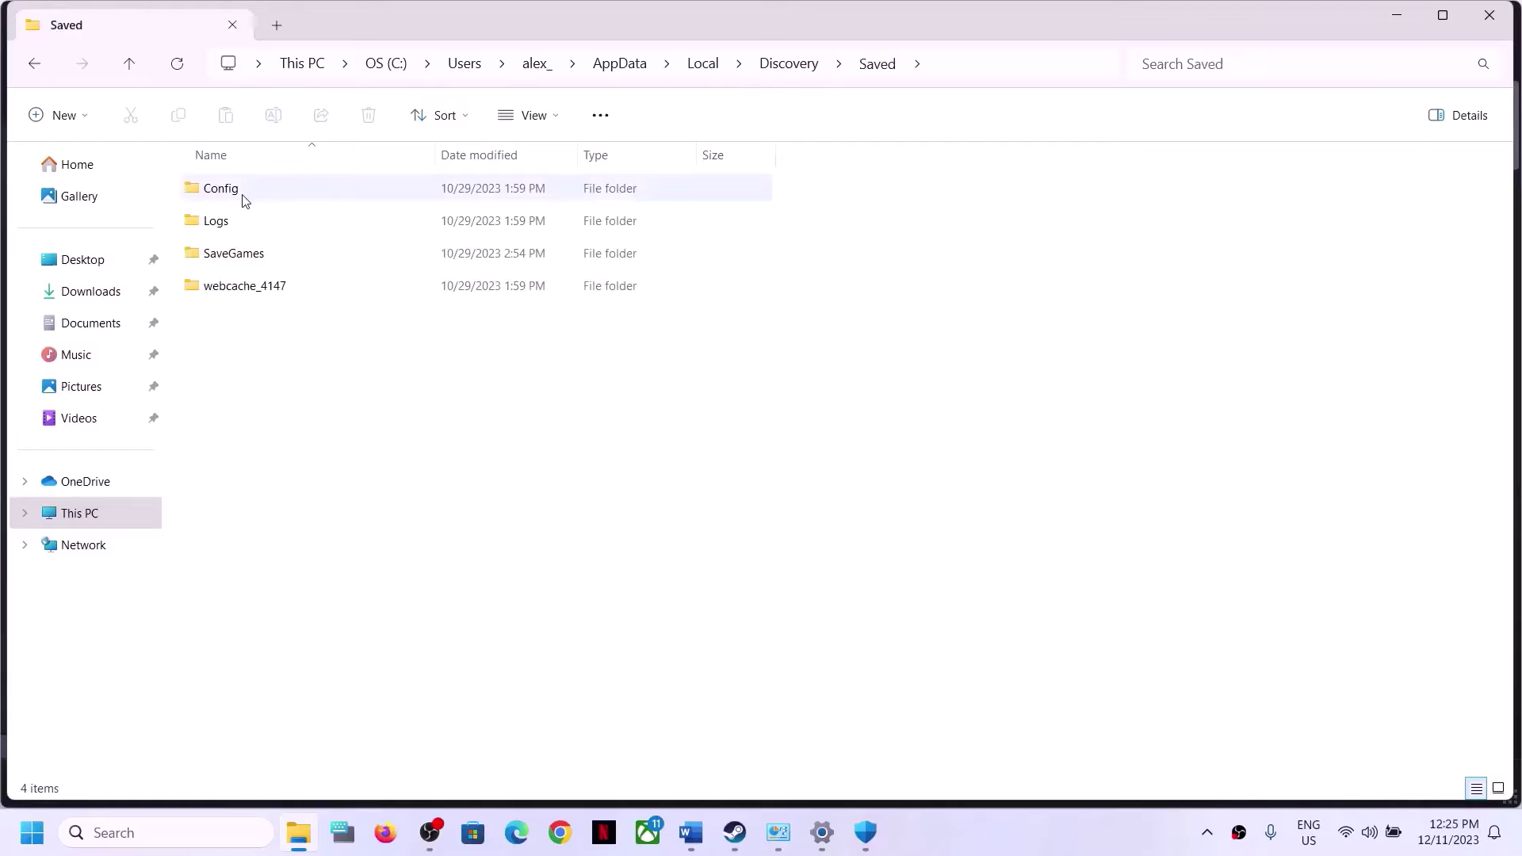
{"action": "double_click", "coordinate": [247, 199]}
{"action": "left_click_drag", "start_coordinate": [441, 330], "coordinate": [275, 231]}
{"action": "double_click", "coordinate": [275, 229]}
Go back up the folder levels to Local and reopen the Discovery folder.
{"action": "left_click", "coordinate": [138, 66]}
{"action": "left_click", "coordinate": [139, 67]}
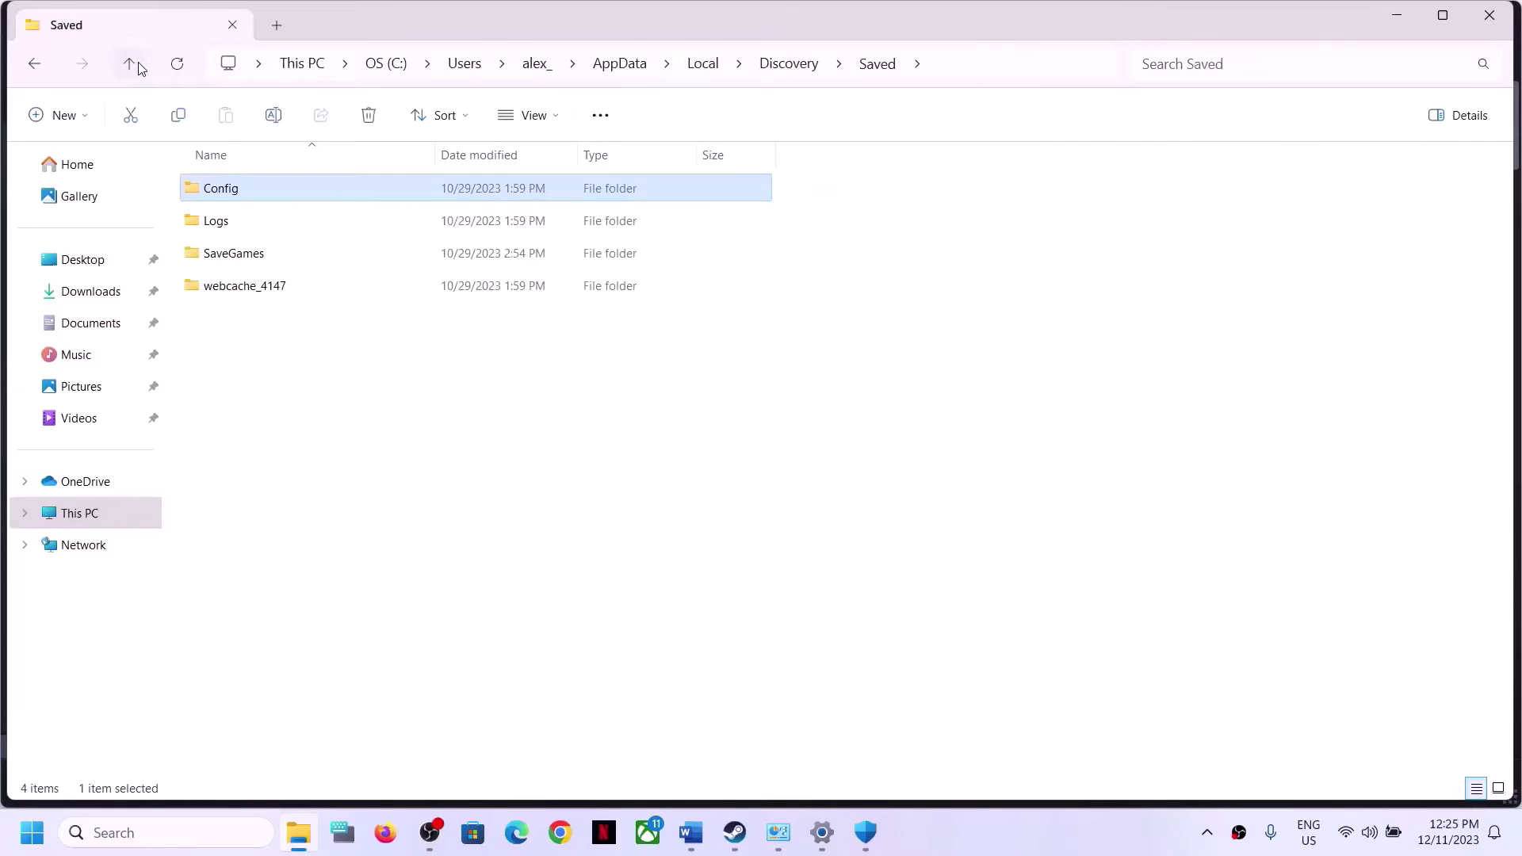
{"action": "left_click", "coordinate": [139, 67]}
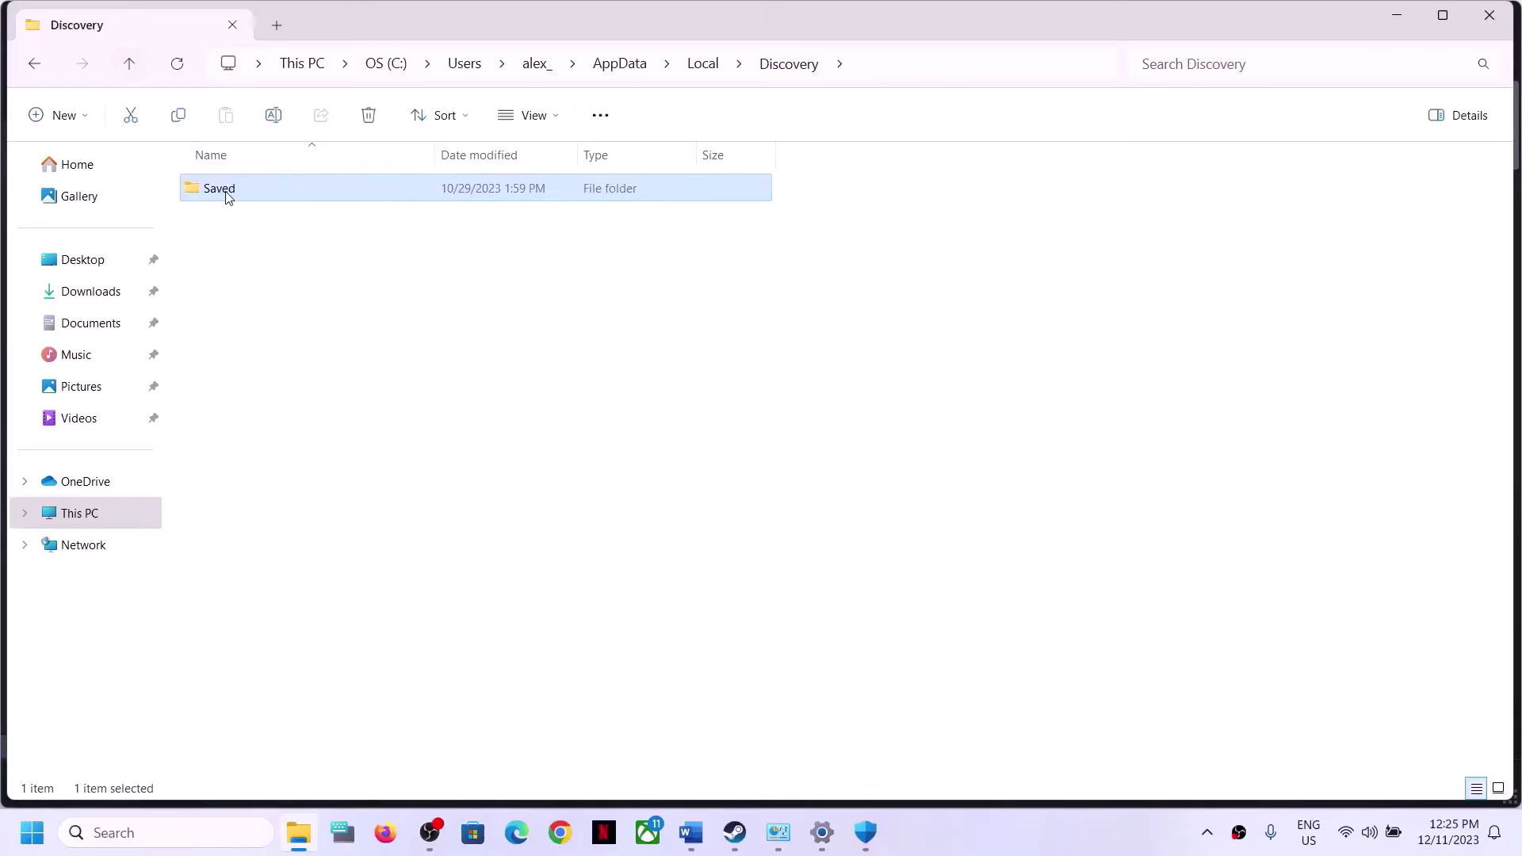
{"action": "left_click", "coordinate": [138, 66]}
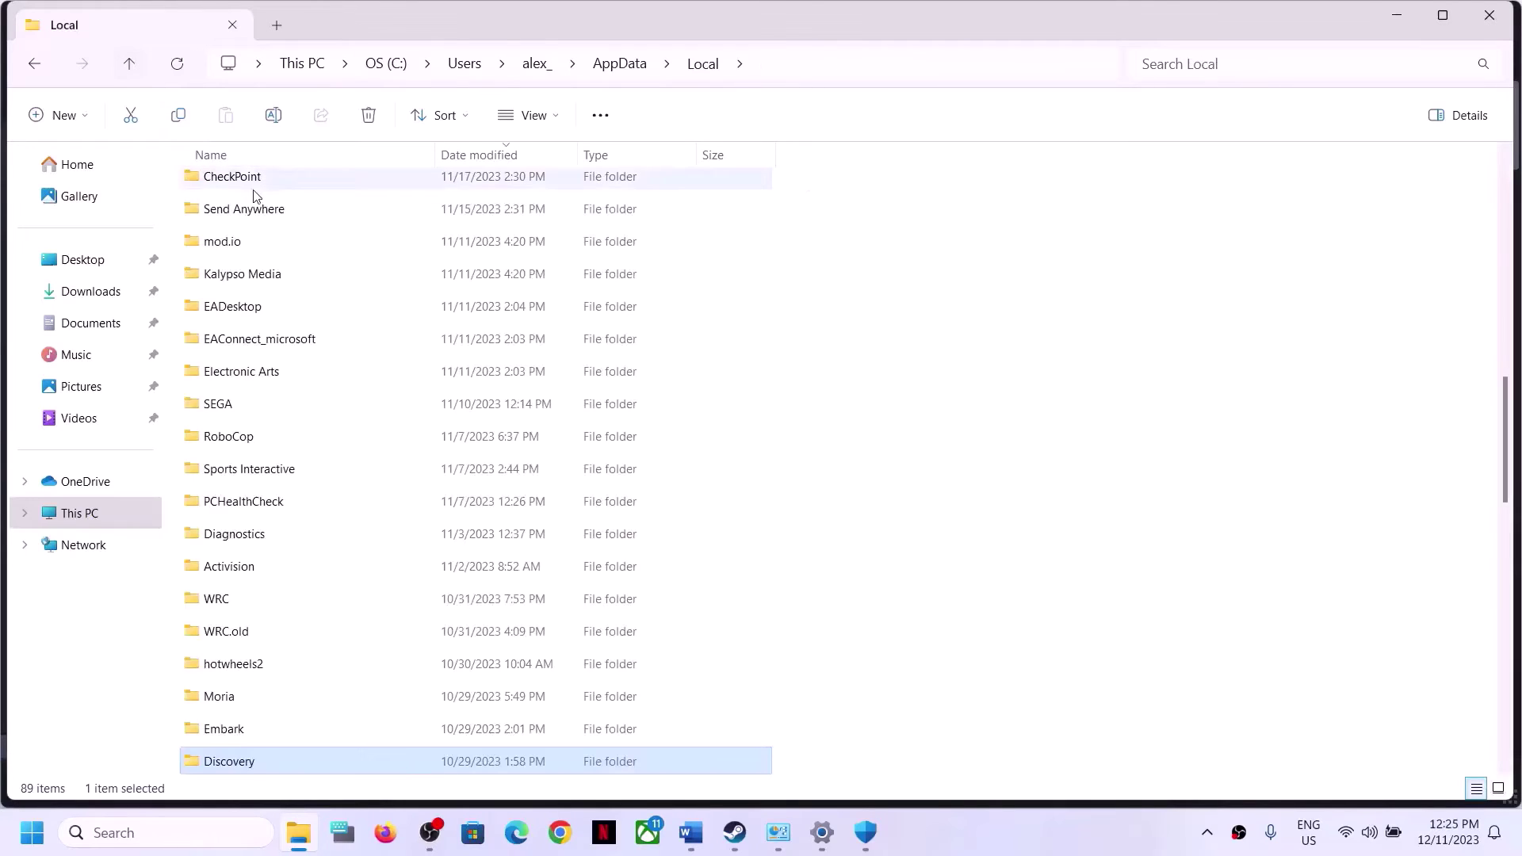
{"action": "double_click", "coordinate": [230, 763]}
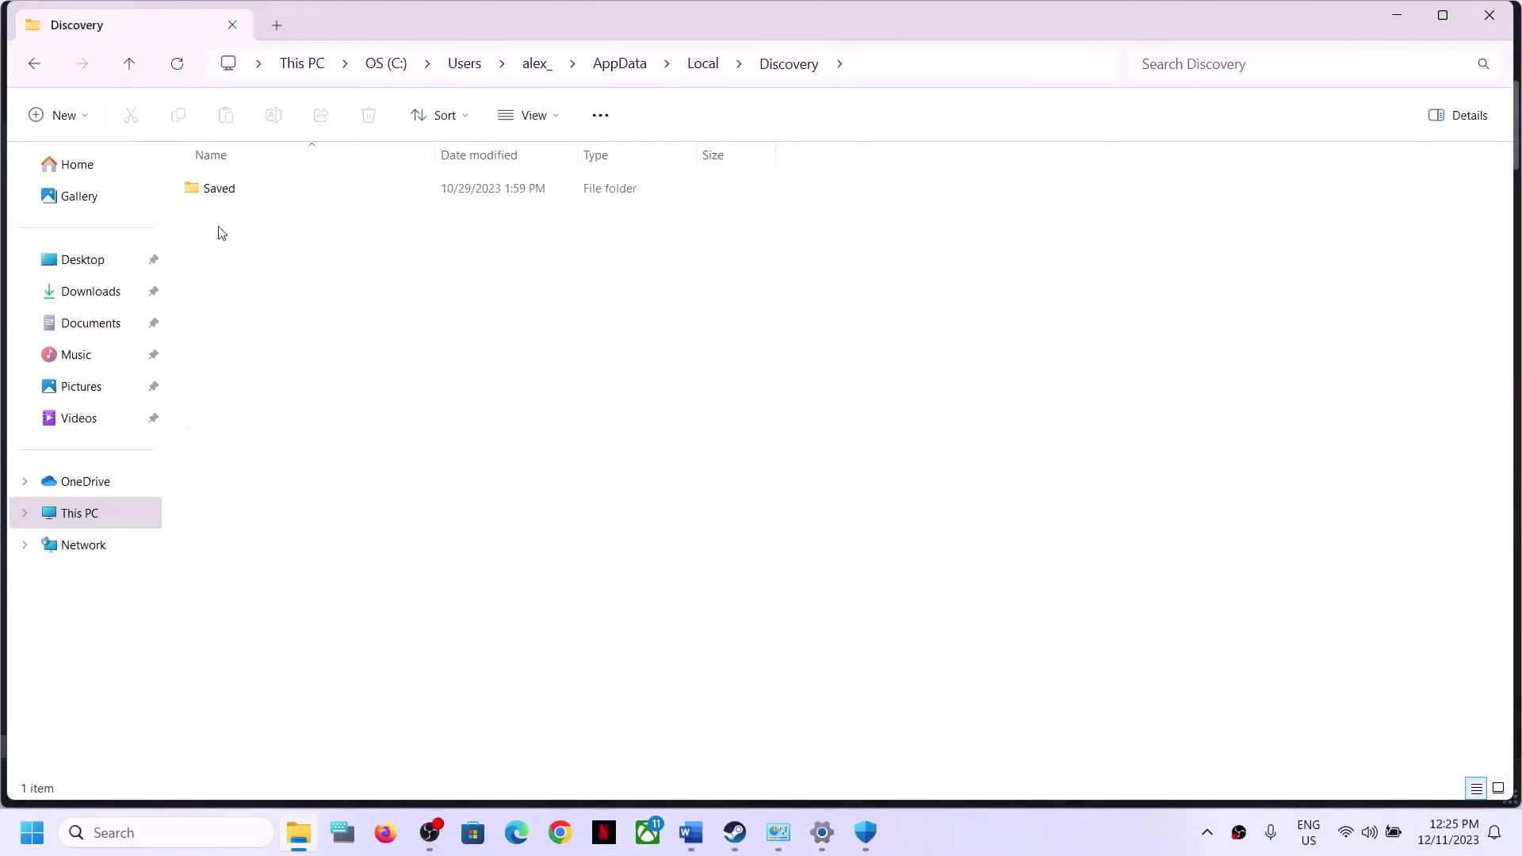
Go back up to the Local folder and delete the Discovery folder.
{"action": "left_click", "coordinate": [241, 196]}
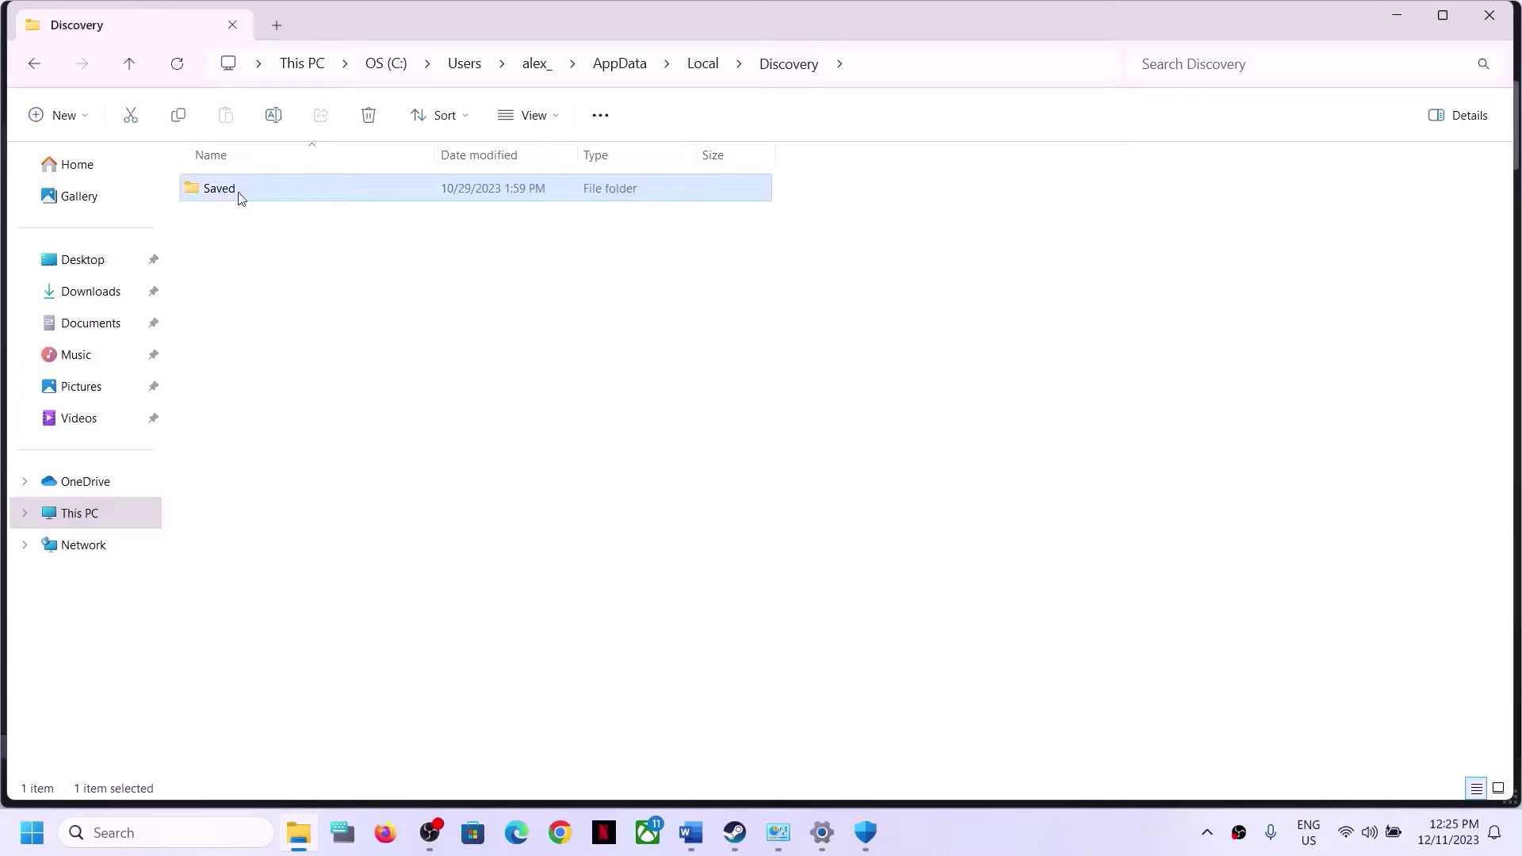
{"action": "left_click", "coordinate": [131, 65]}
{"action": "right_click", "coordinate": [245, 576]}
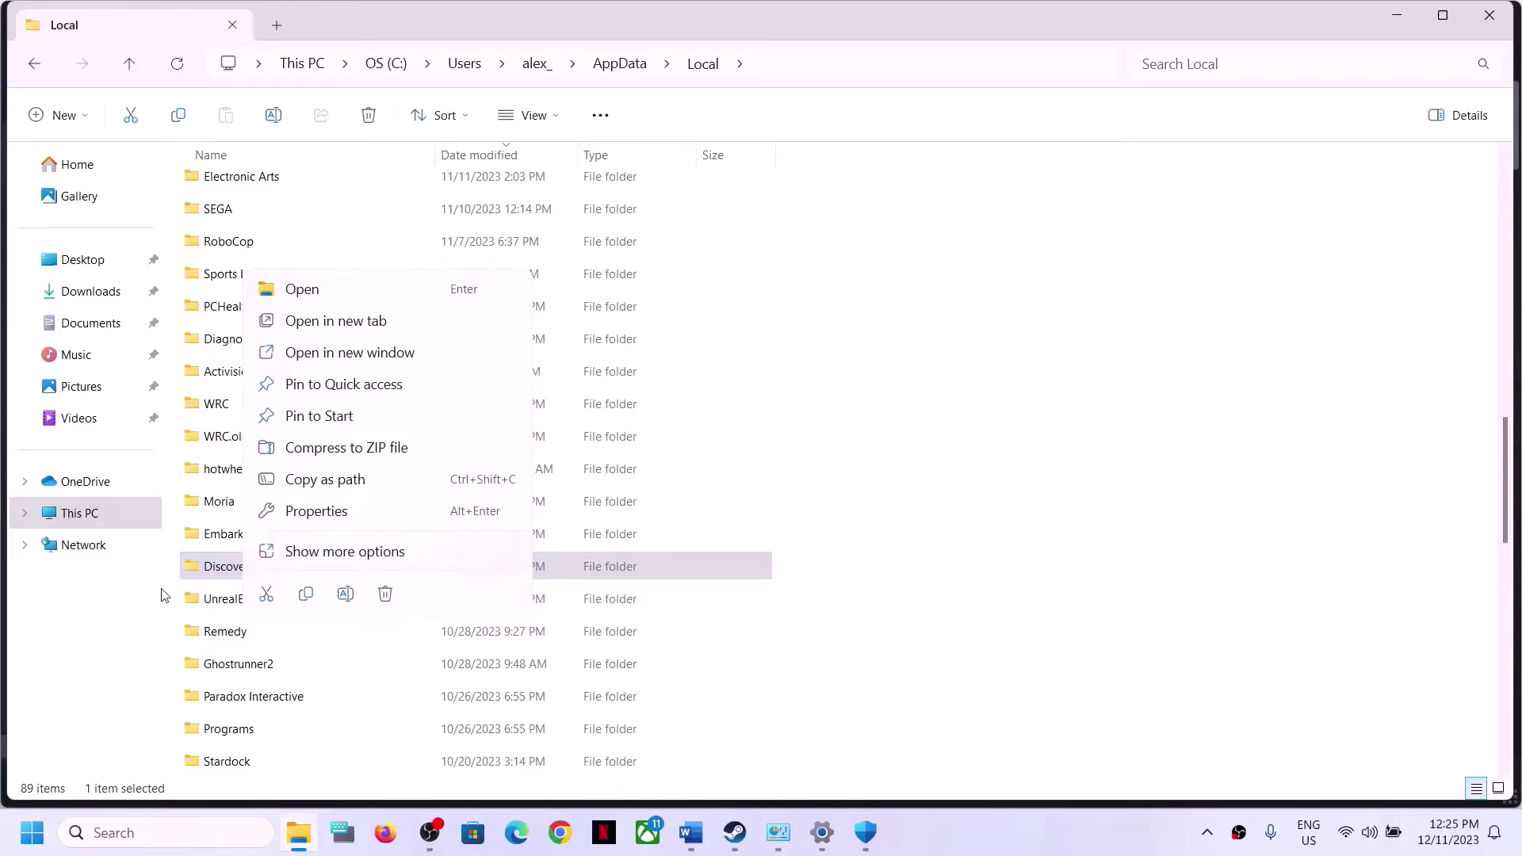
{"action": "key", "text": "Escape"}
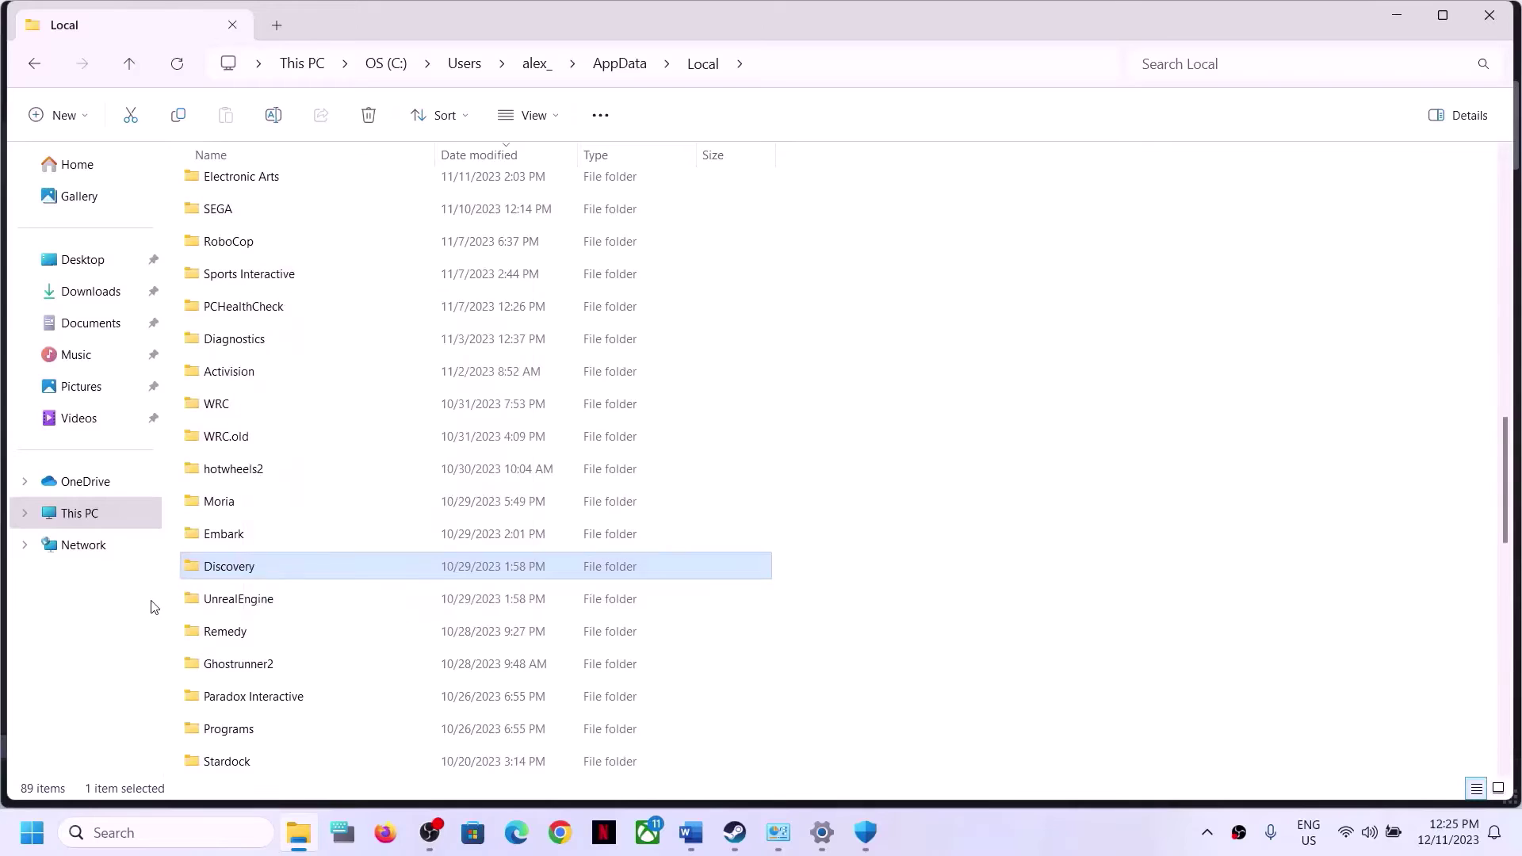
{"action": "right_click", "coordinate": [273, 571]}
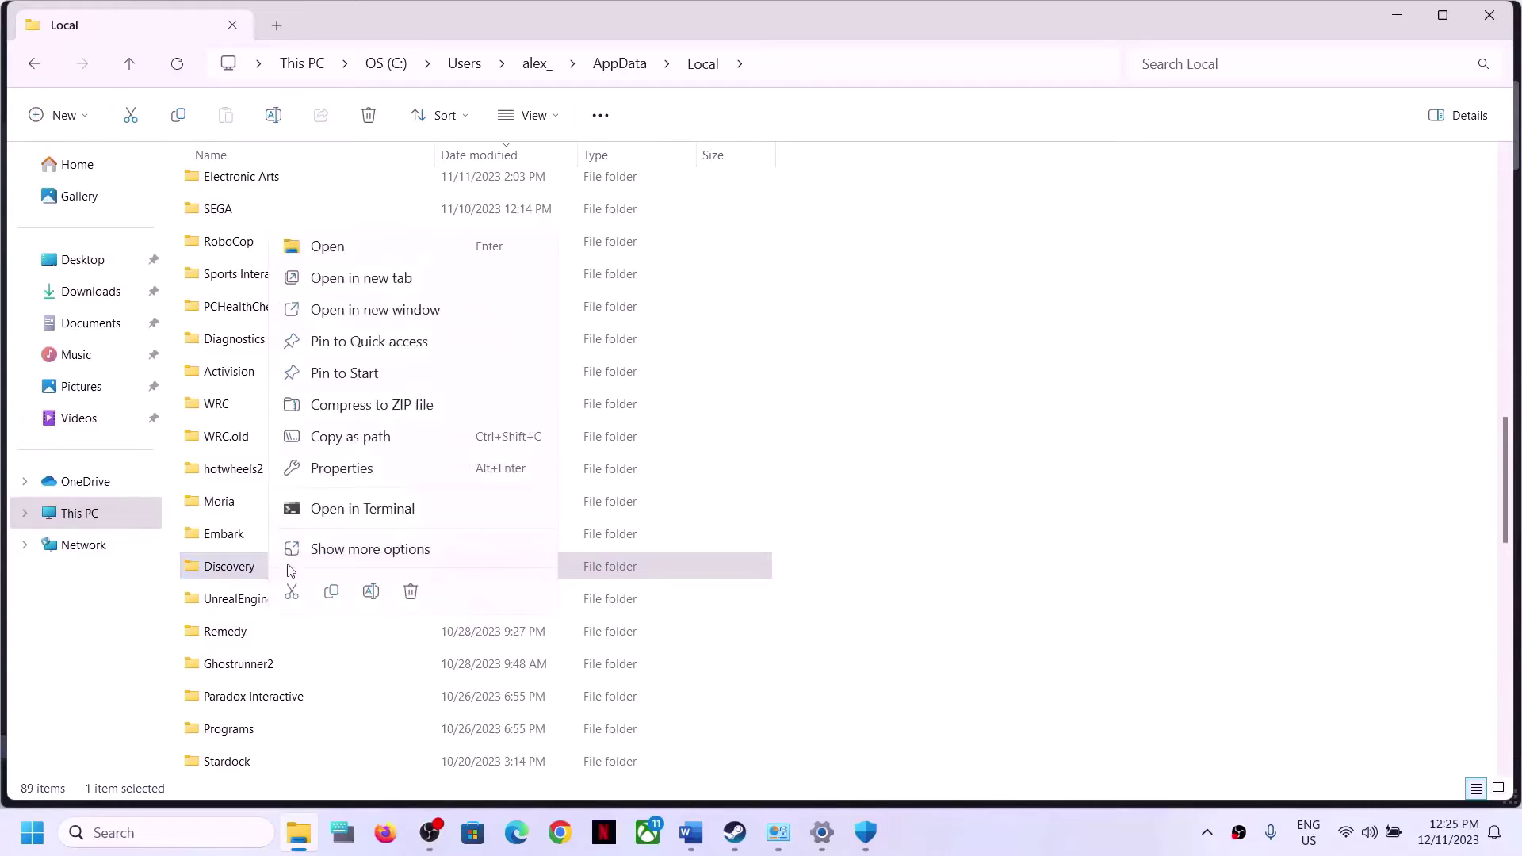
{"action": "left_click", "coordinate": [411, 592]}
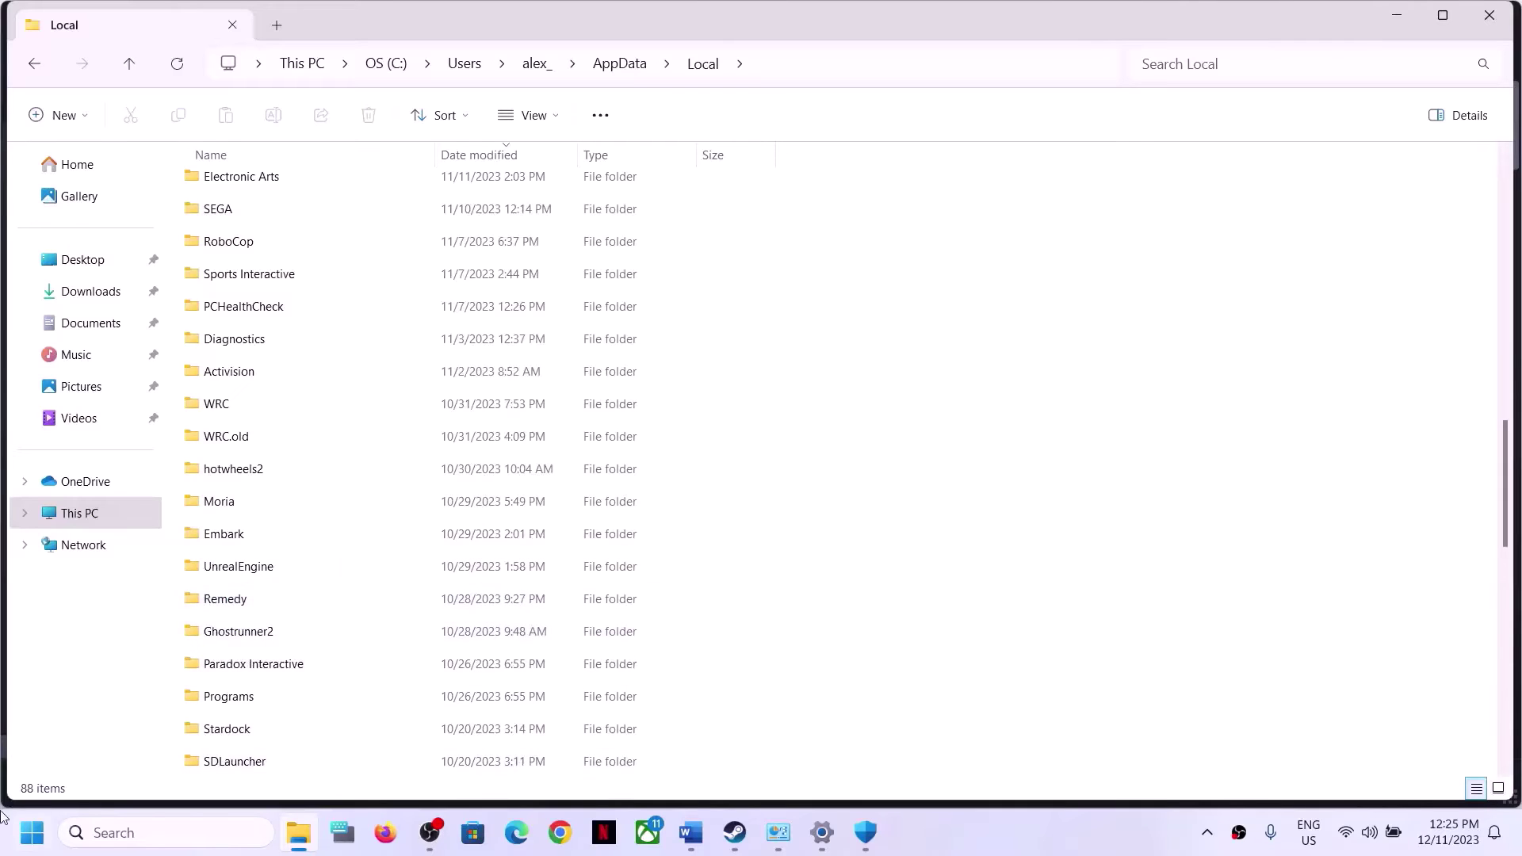
Check the power options for Restart and switch to the game's Steam library page.
{"action": "left_click", "coordinate": [35, 847]}
{"action": "left_click", "coordinate": [574, 766]}
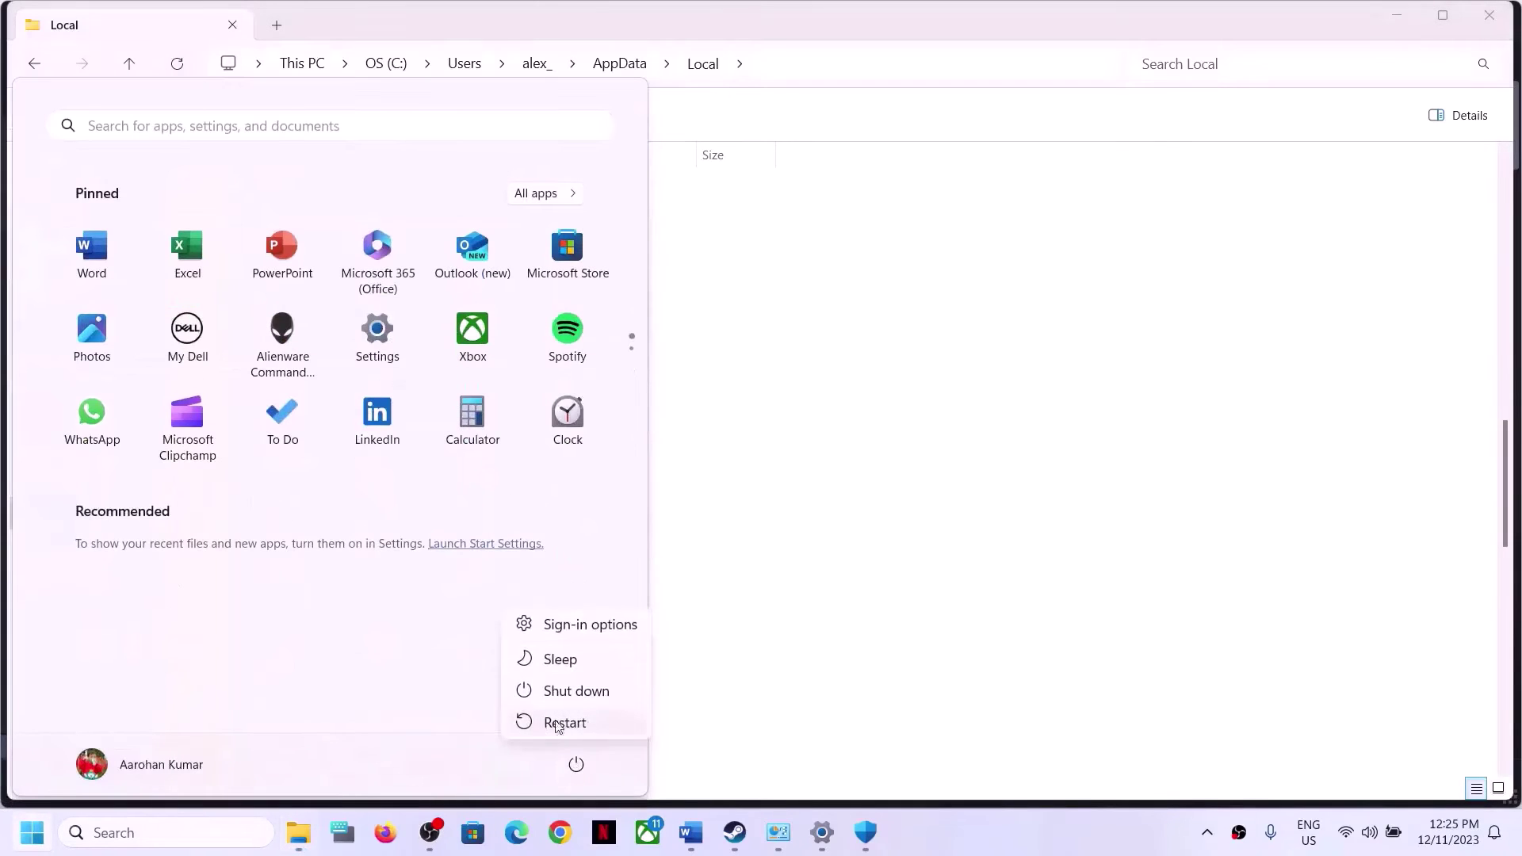
{"action": "left_click", "coordinate": [735, 831]}
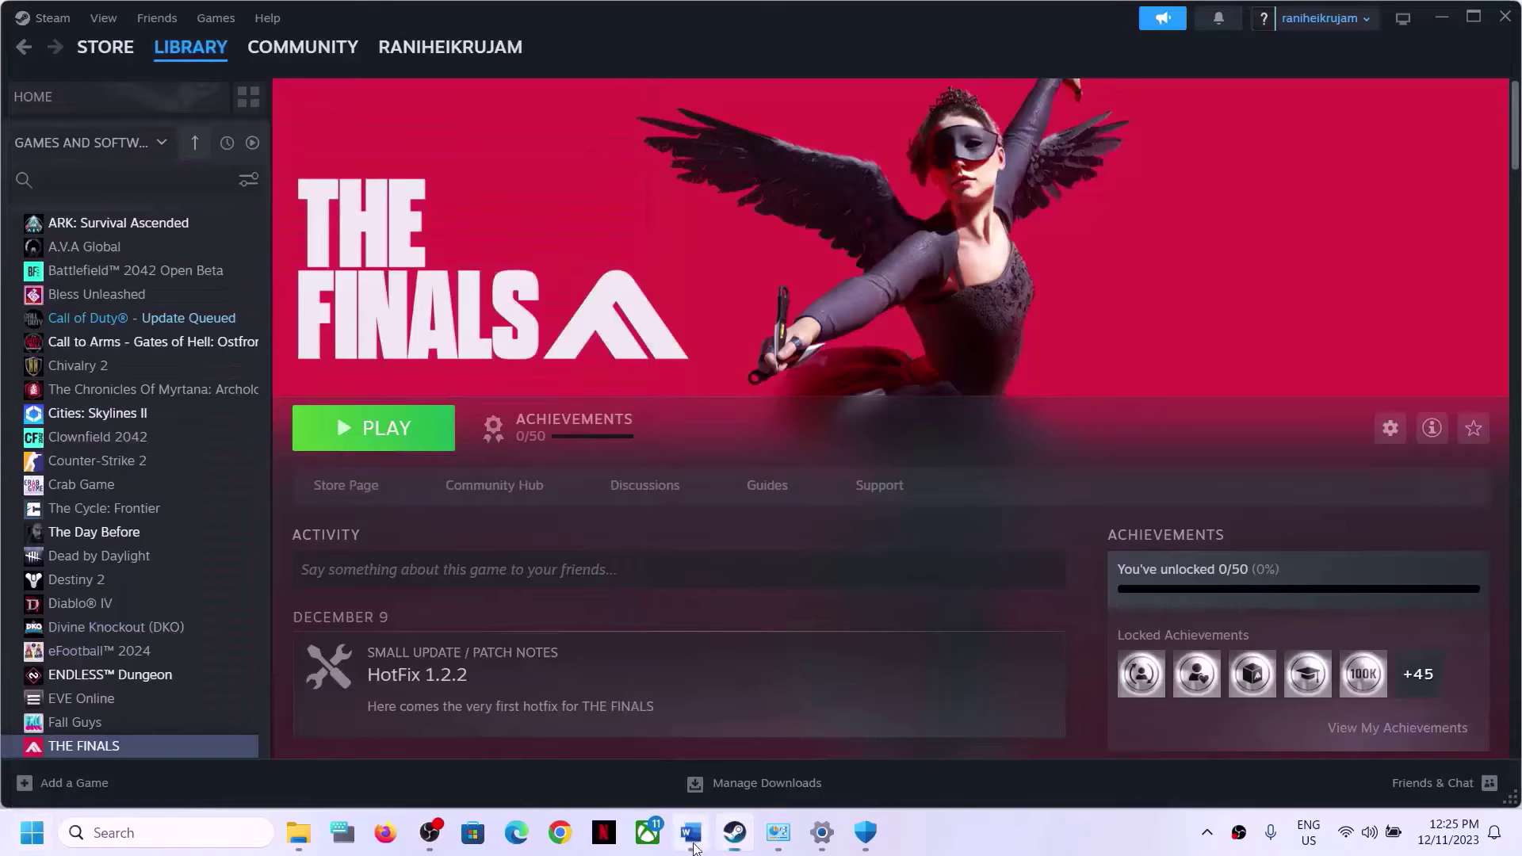
Read Step 7 on uninstalling and reinstalling EAC in the Word document and return to Steam.
{"action": "left_click", "coordinate": [691, 832]}
{"action": "scroll", "coordinate": [260, 499], "scroll_direction": "down", "scroll_amount": 2}
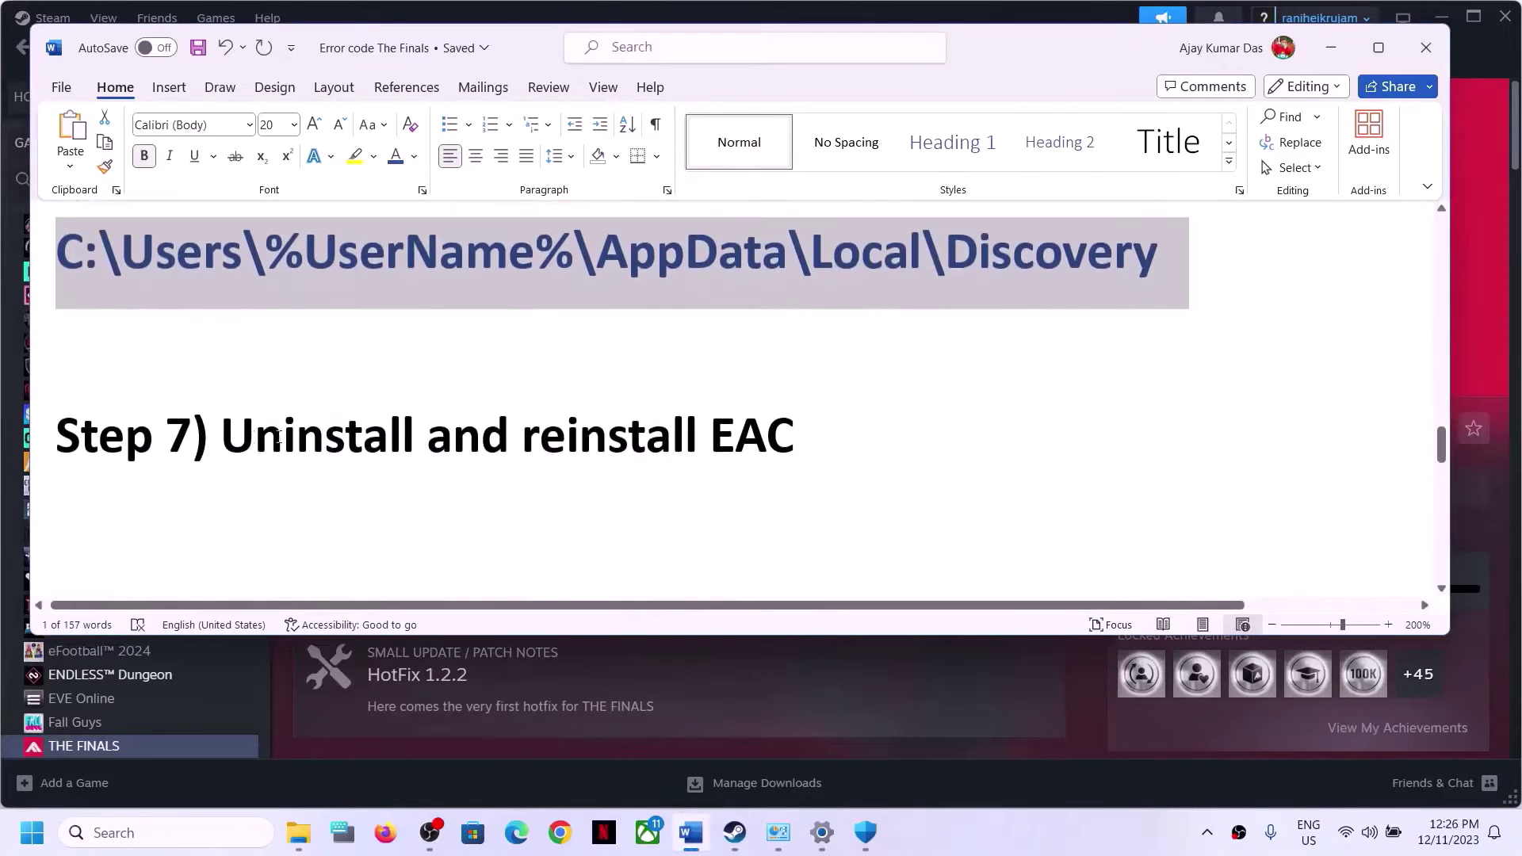
{"action": "left_click_drag", "start_coordinate": [223, 438], "coordinate": [825, 444]}
{"action": "left_click", "coordinate": [1332, 49]}
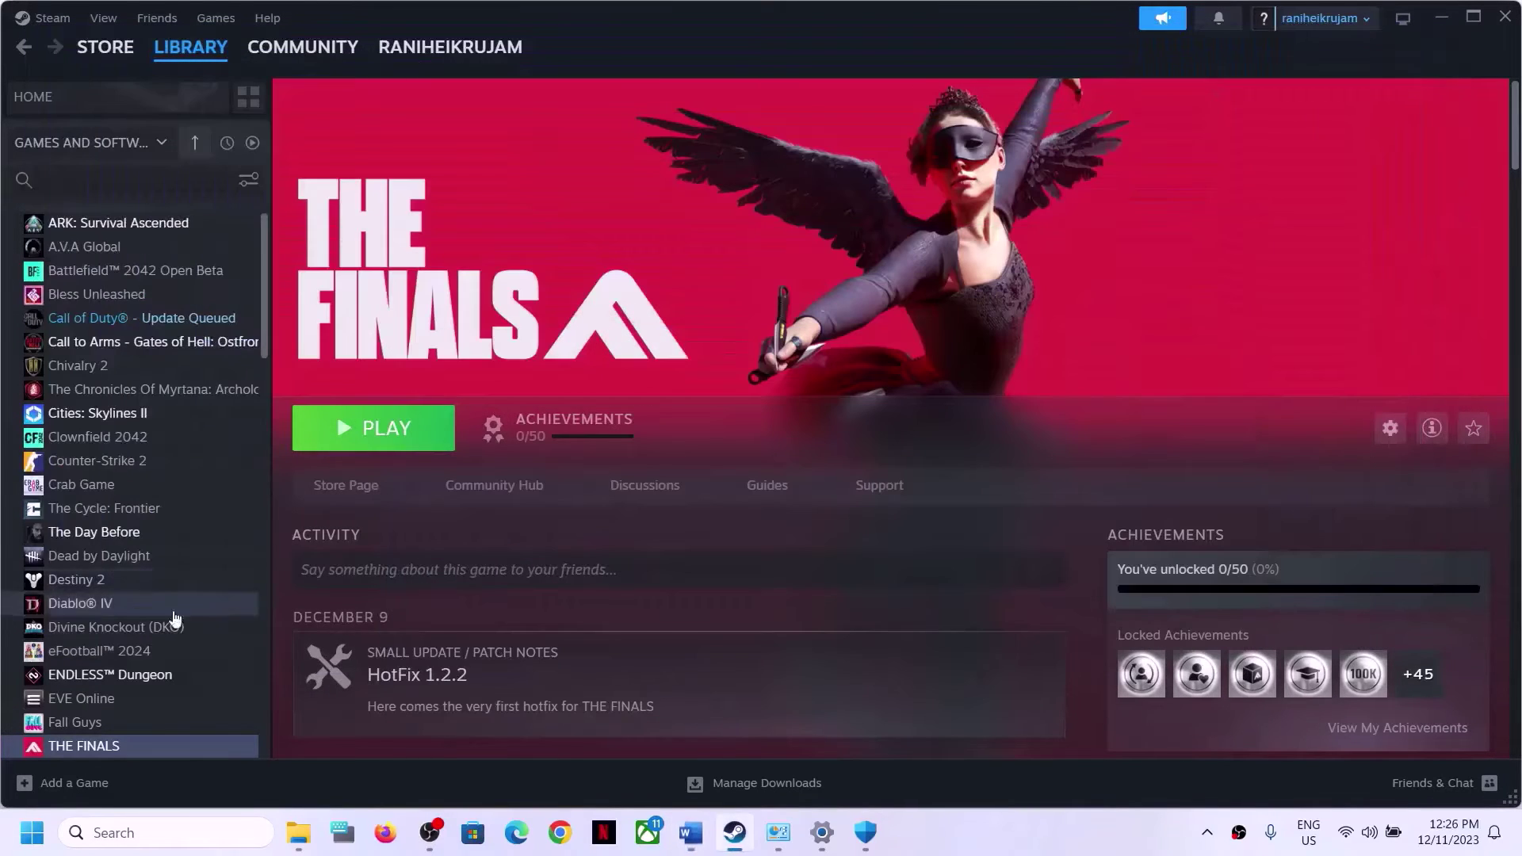
Browse the local files of The Finals from the Steam library and show its installation folder.
{"action": "scroll", "coordinate": [149, 670], "scroll_direction": "down", "scroll_amount": 5}
{"action": "right_click", "coordinate": [111, 459]}
{"action": "mouse_move", "coordinate": [137, 569]}
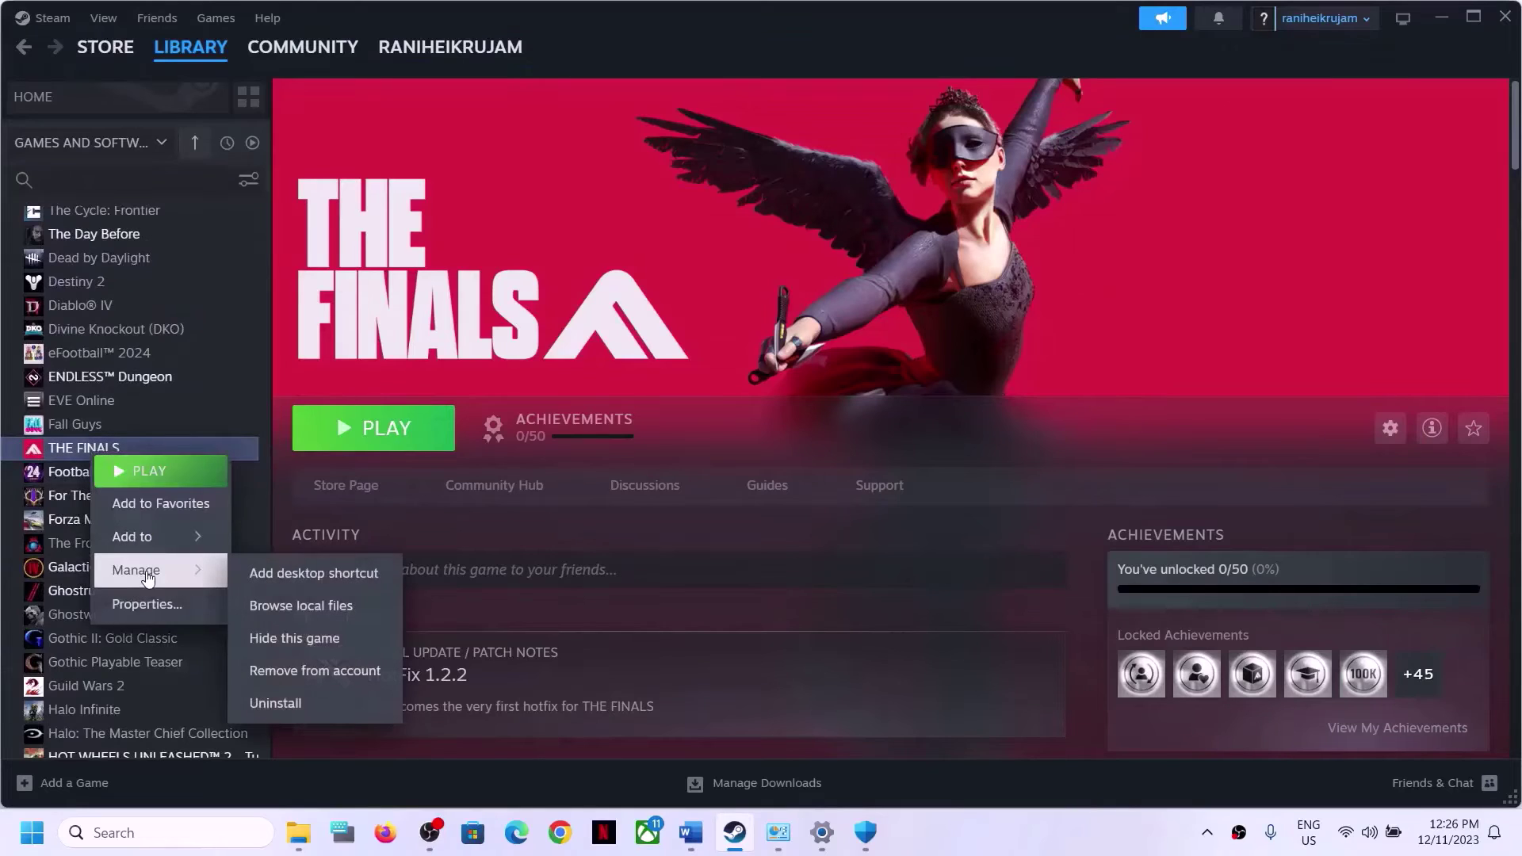
{"action": "left_click", "coordinate": [326, 608]}
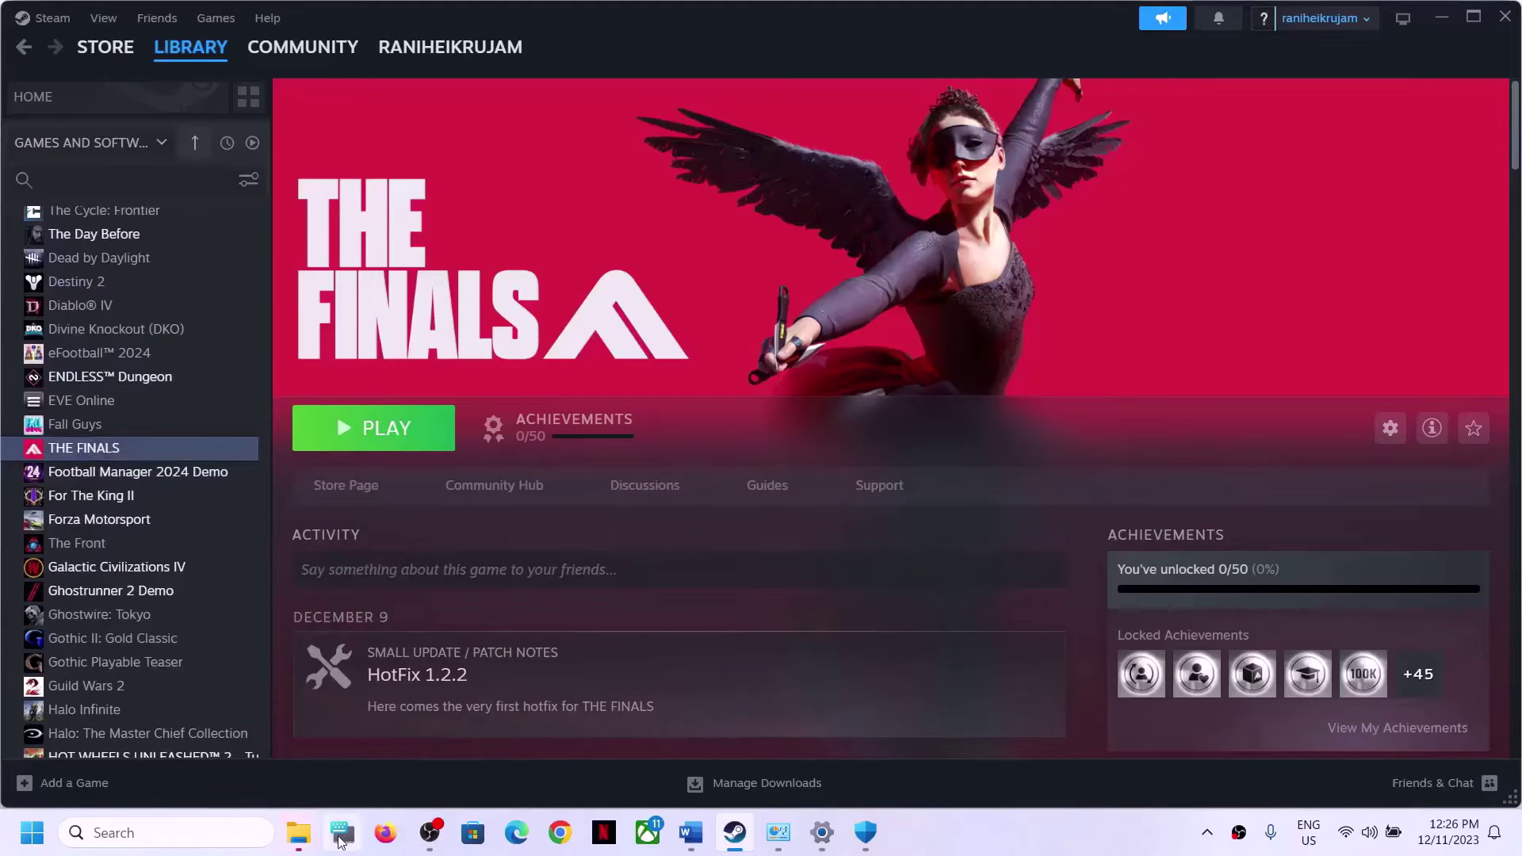
{"action": "mouse_move", "coordinate": [298, 833]}
{"action": "left_click", "coordinate": [442, 773]}
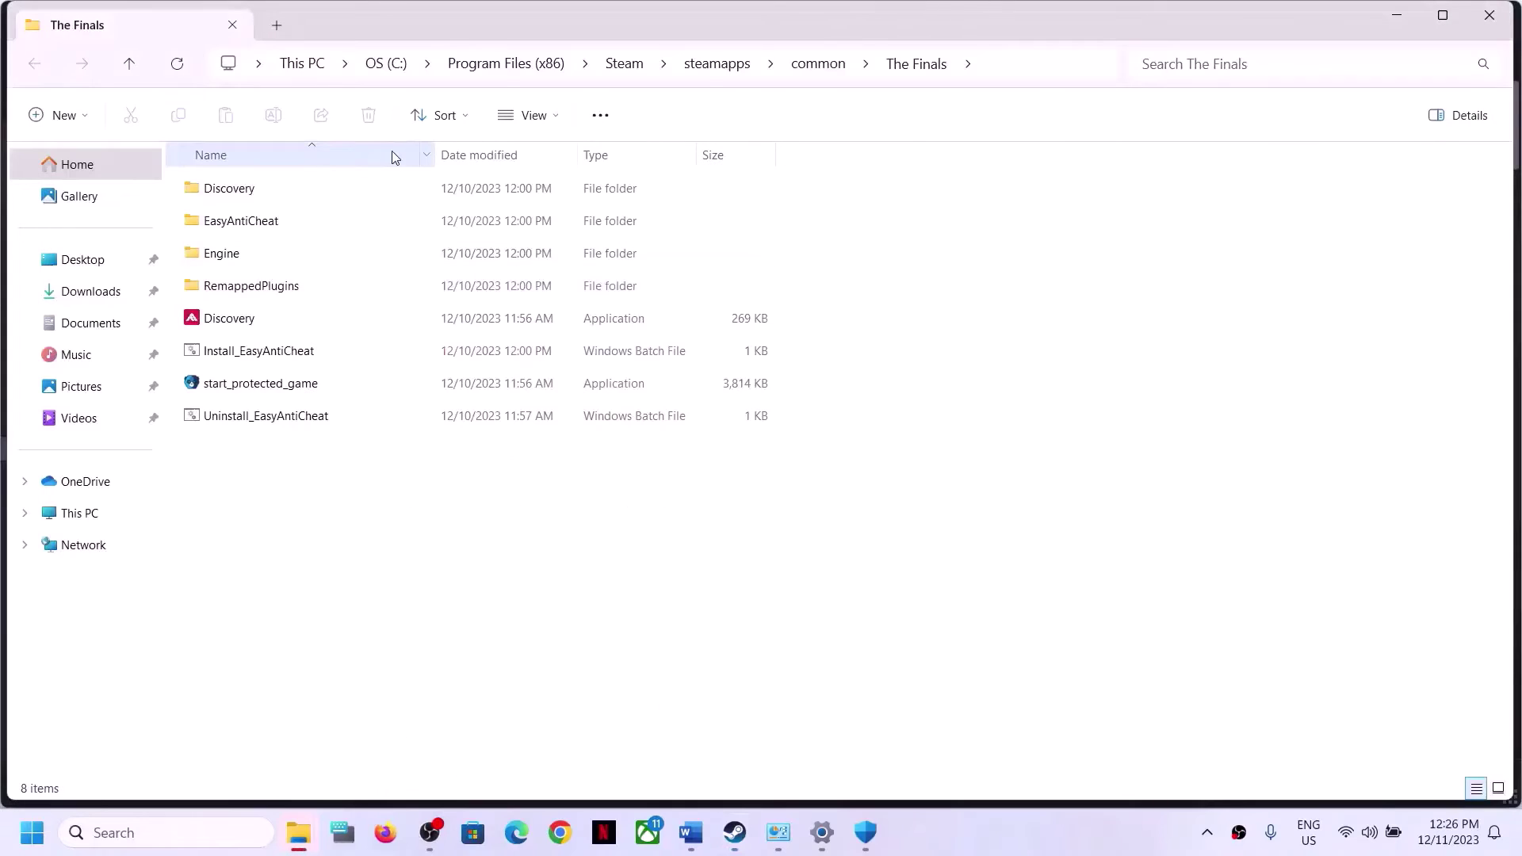
Run the Uninstall_EasyAntiCheat batch file as administrator.
{"action": "left_click", "coordinate": [245, 416]}
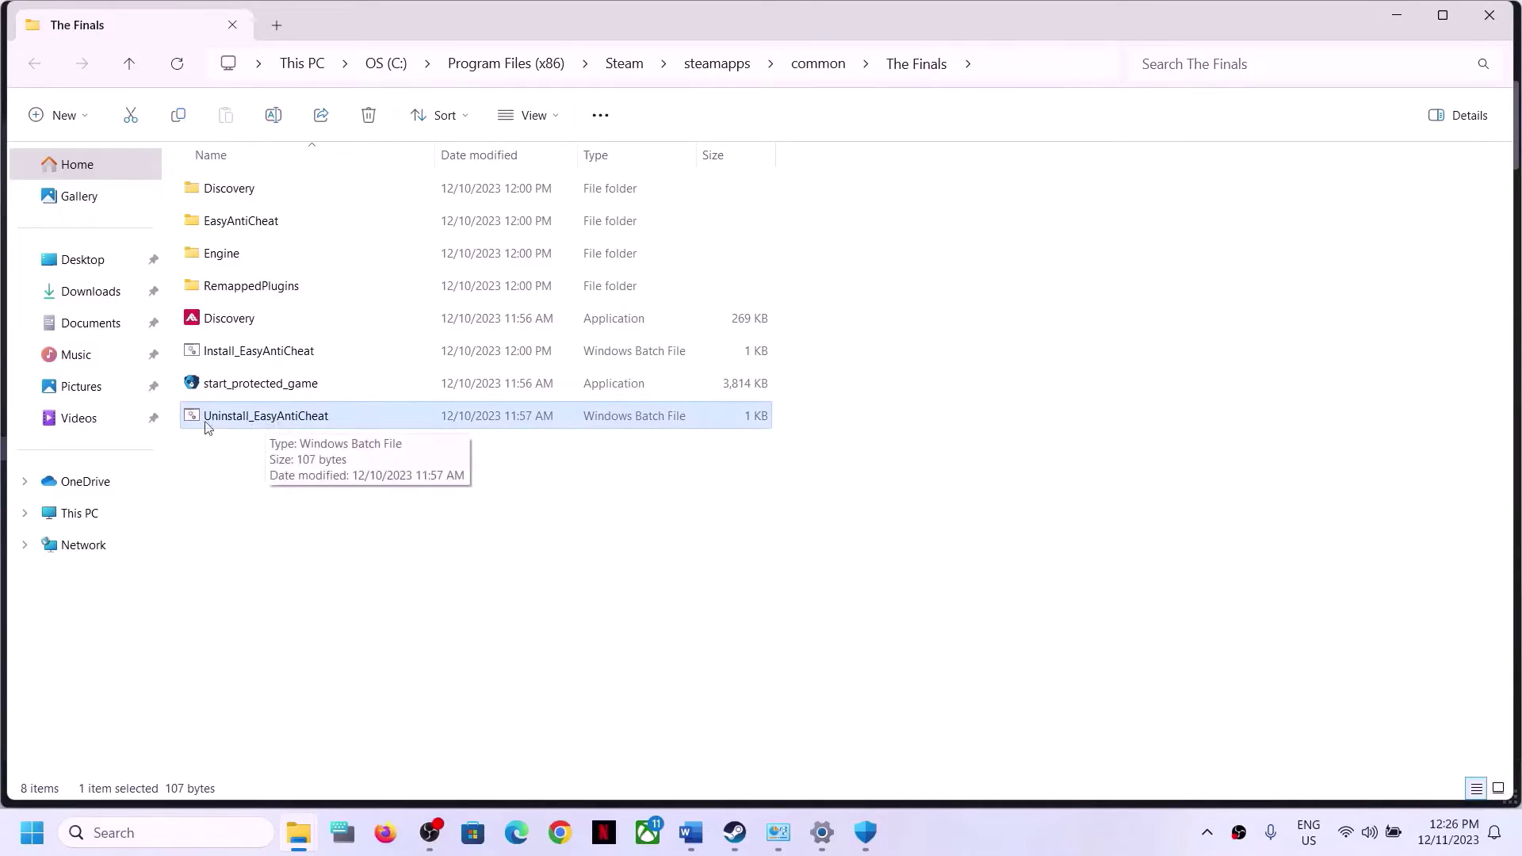
{"action": "double_click", "coordinate": [254, 422]}
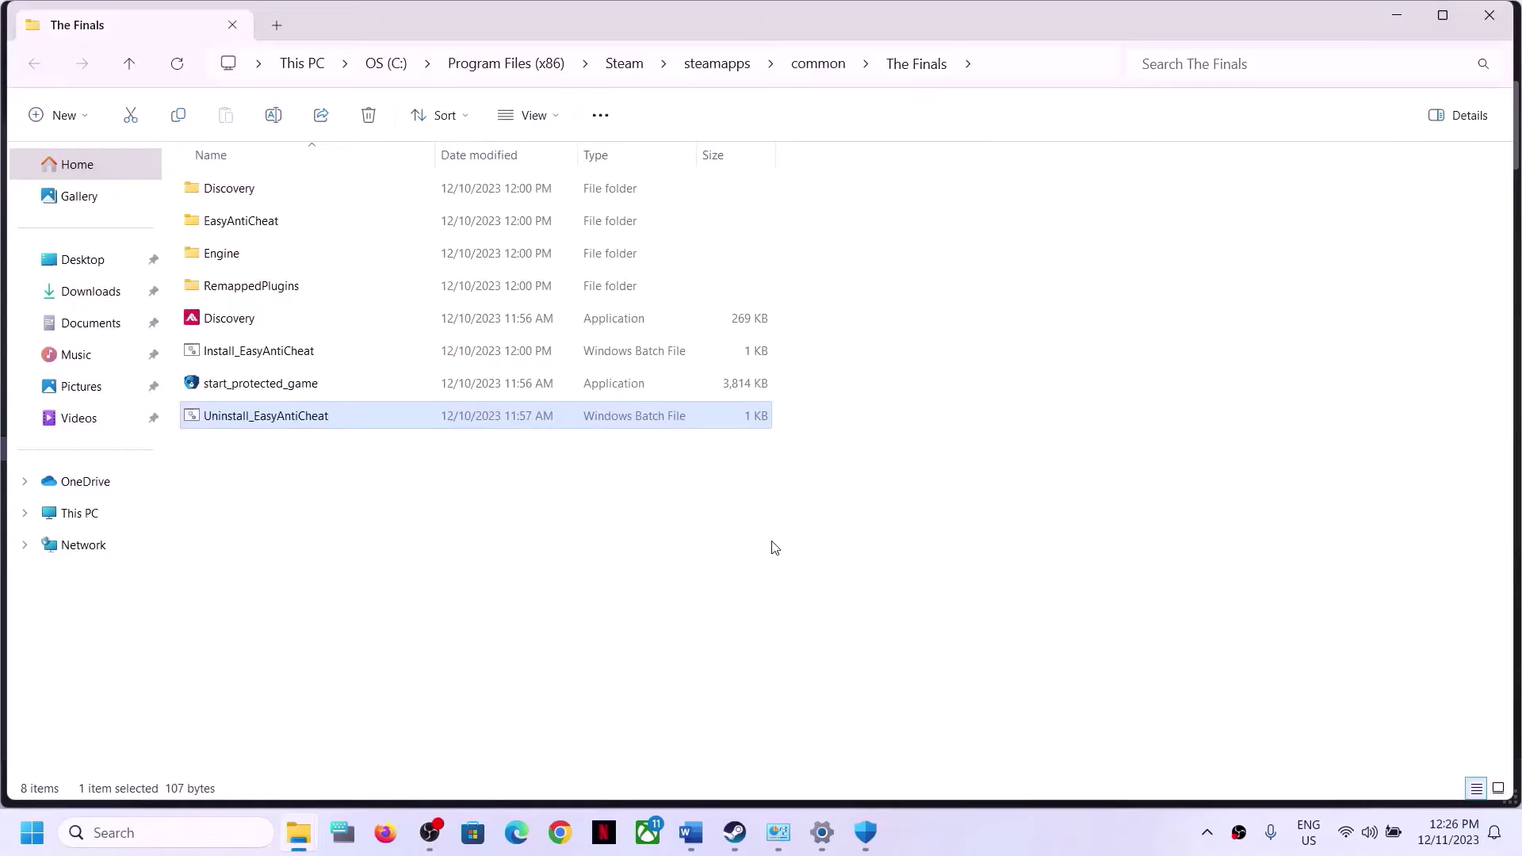
{"action": "right_click", "coordinate": [283, 420]}
{"action": "left_click", "coordinate": [392, 549]}
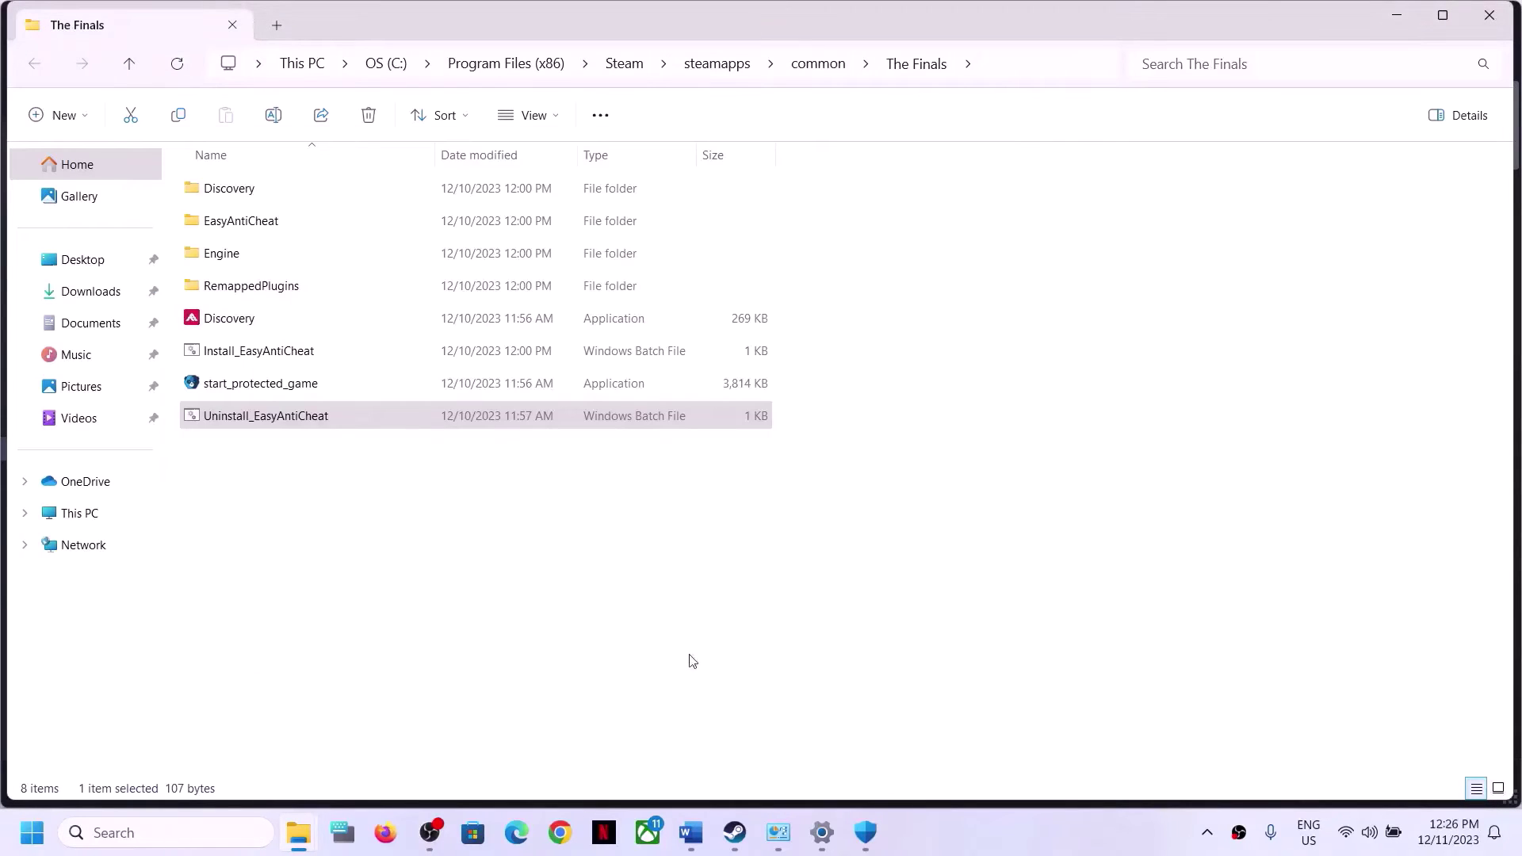
Run the Install_EasyAntiCheat batch file as administrator.
{"action": "left_click", "coordinate": [260, 355]}
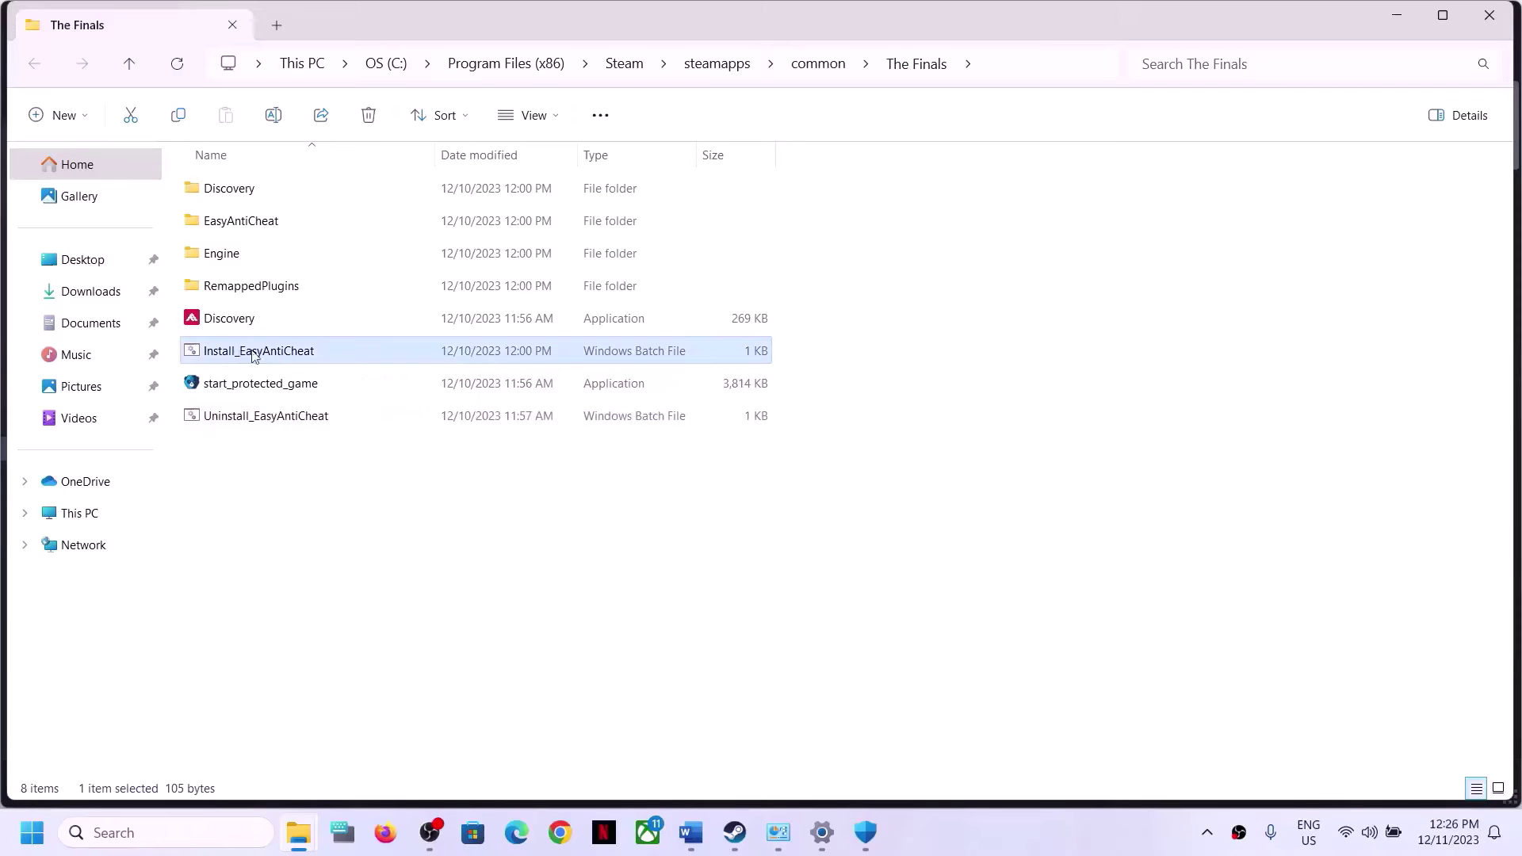
{"action": "right_click", "coordinate": [277, 359]}
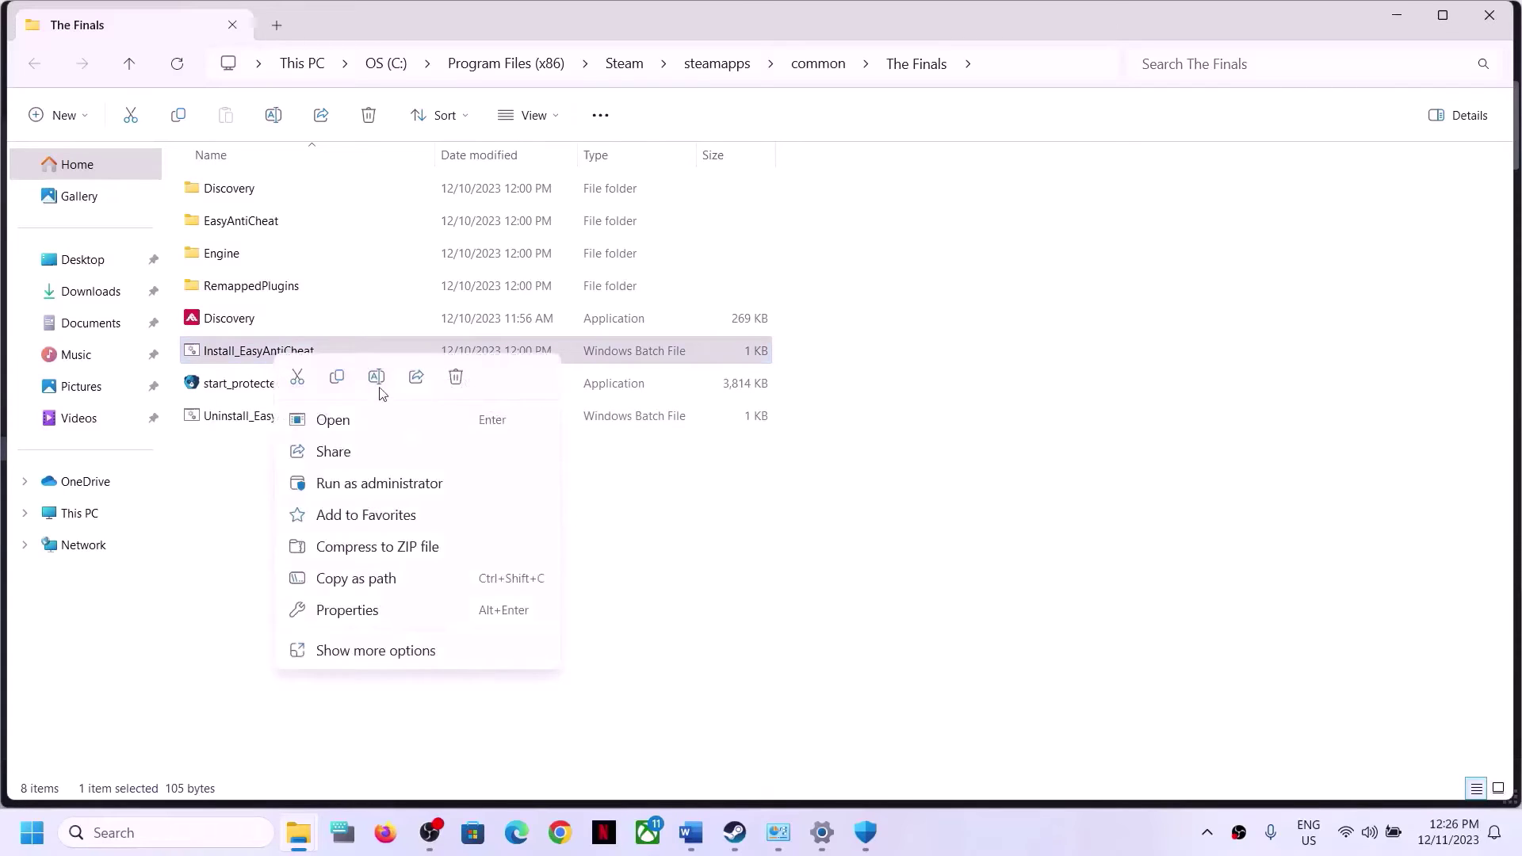
{"action": "left_click", "coordinate": [353, 485]}
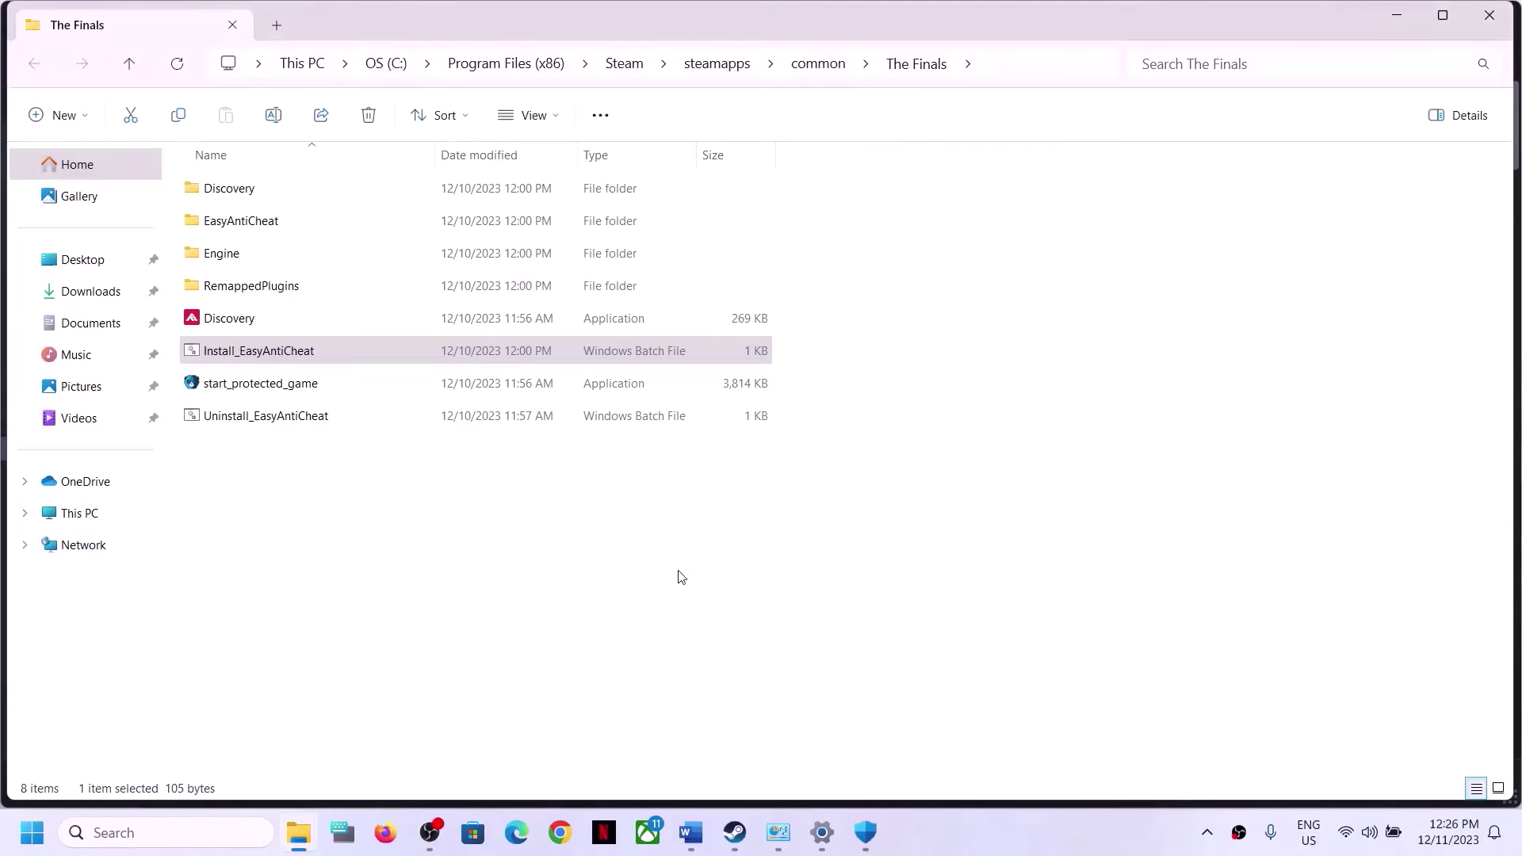
Run Uninstall_EasyAntiCheat as administrator again from the game folder and launch The Finals from Steam.
{"action": "left_click", "coordinate": [735, 833]}
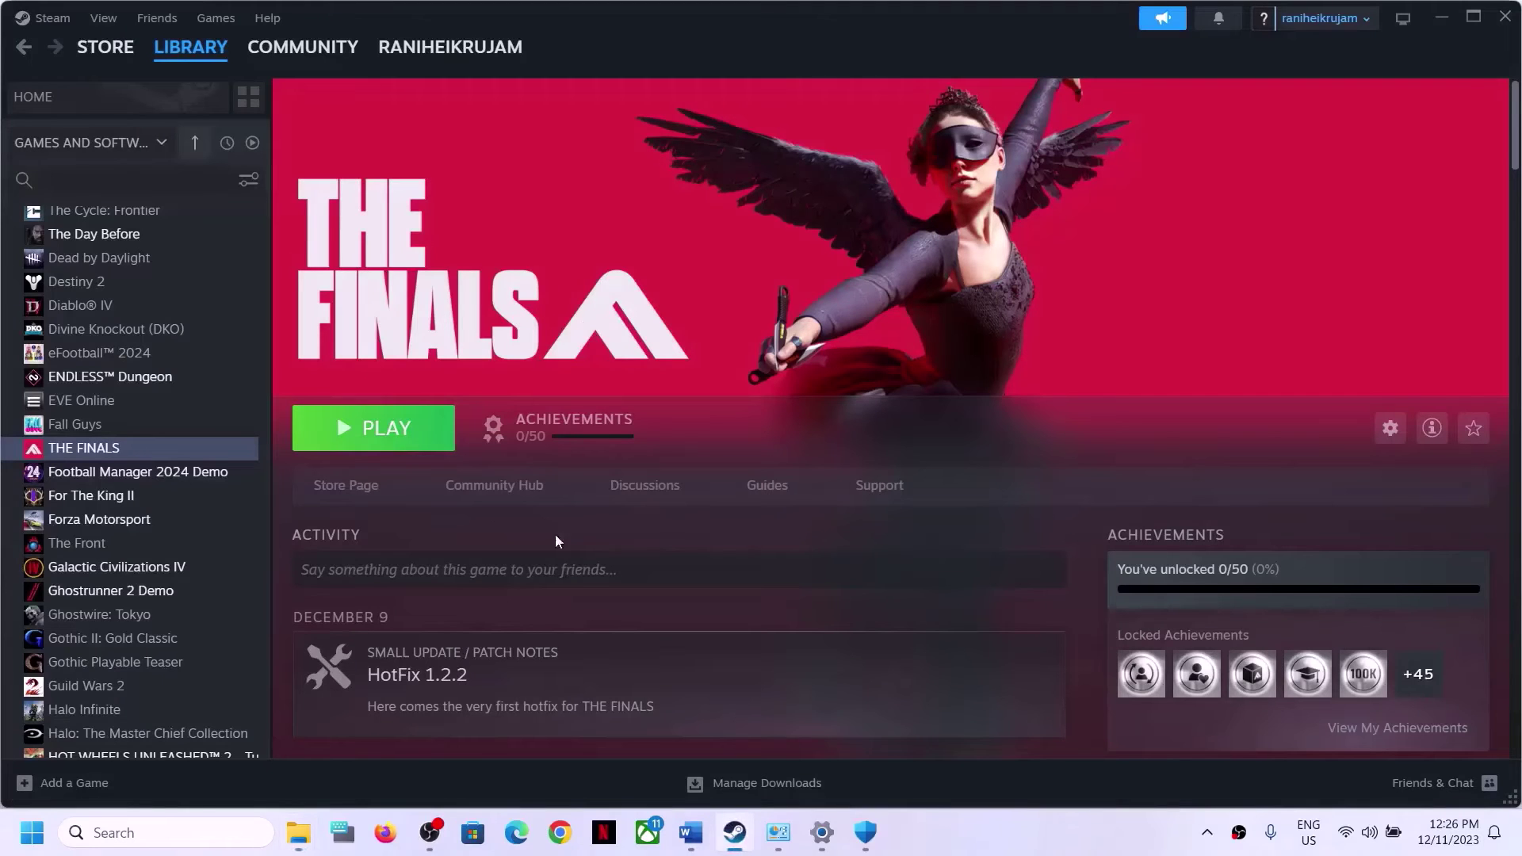
{"action": "left_click", "coordinate": [735, 833]}
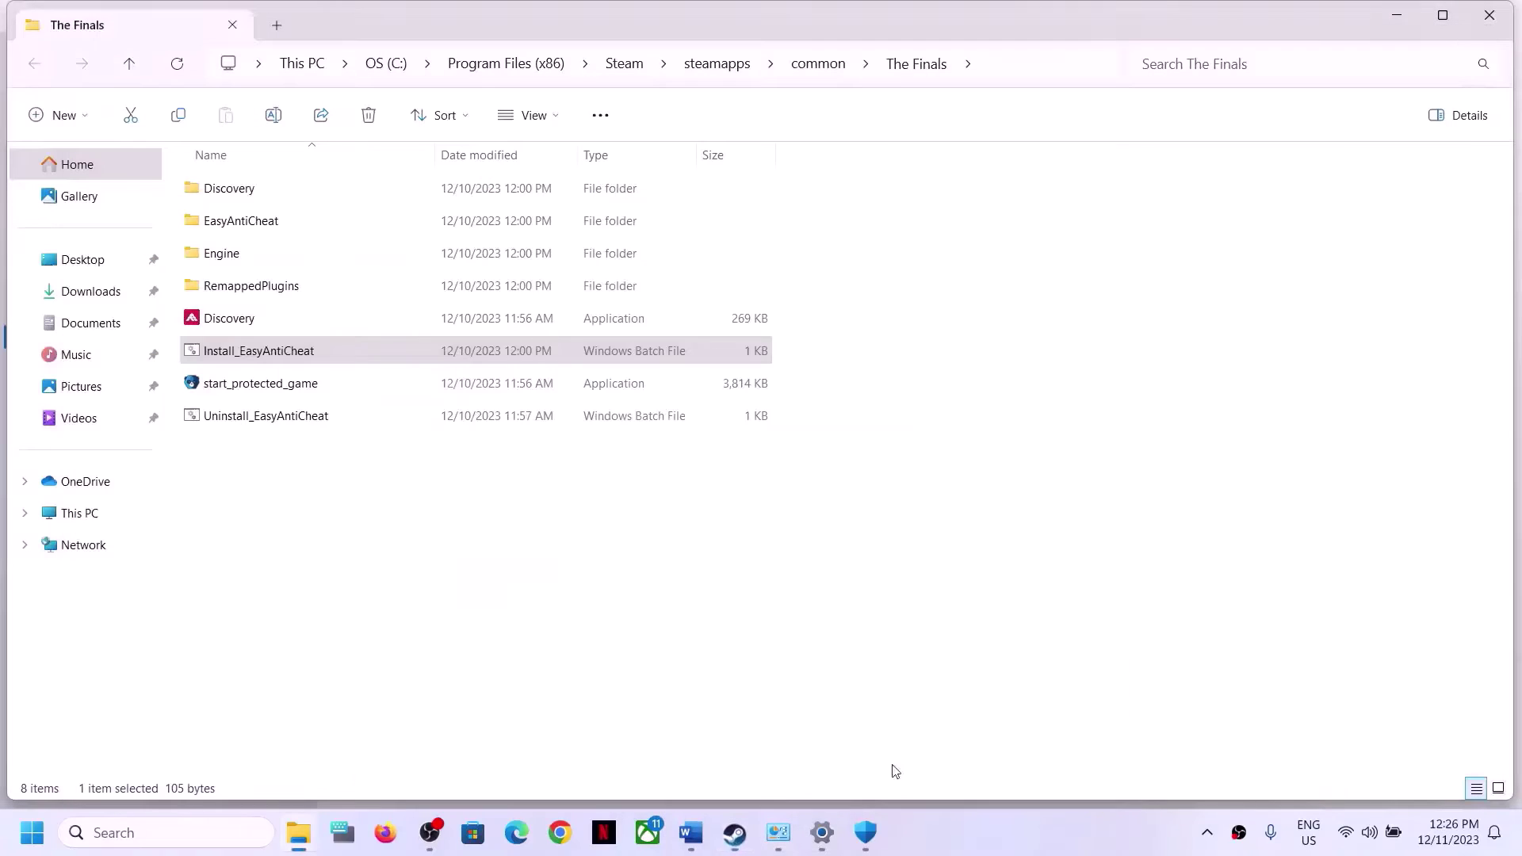
{"action": "left_click", "coordinate": [257, 424]}
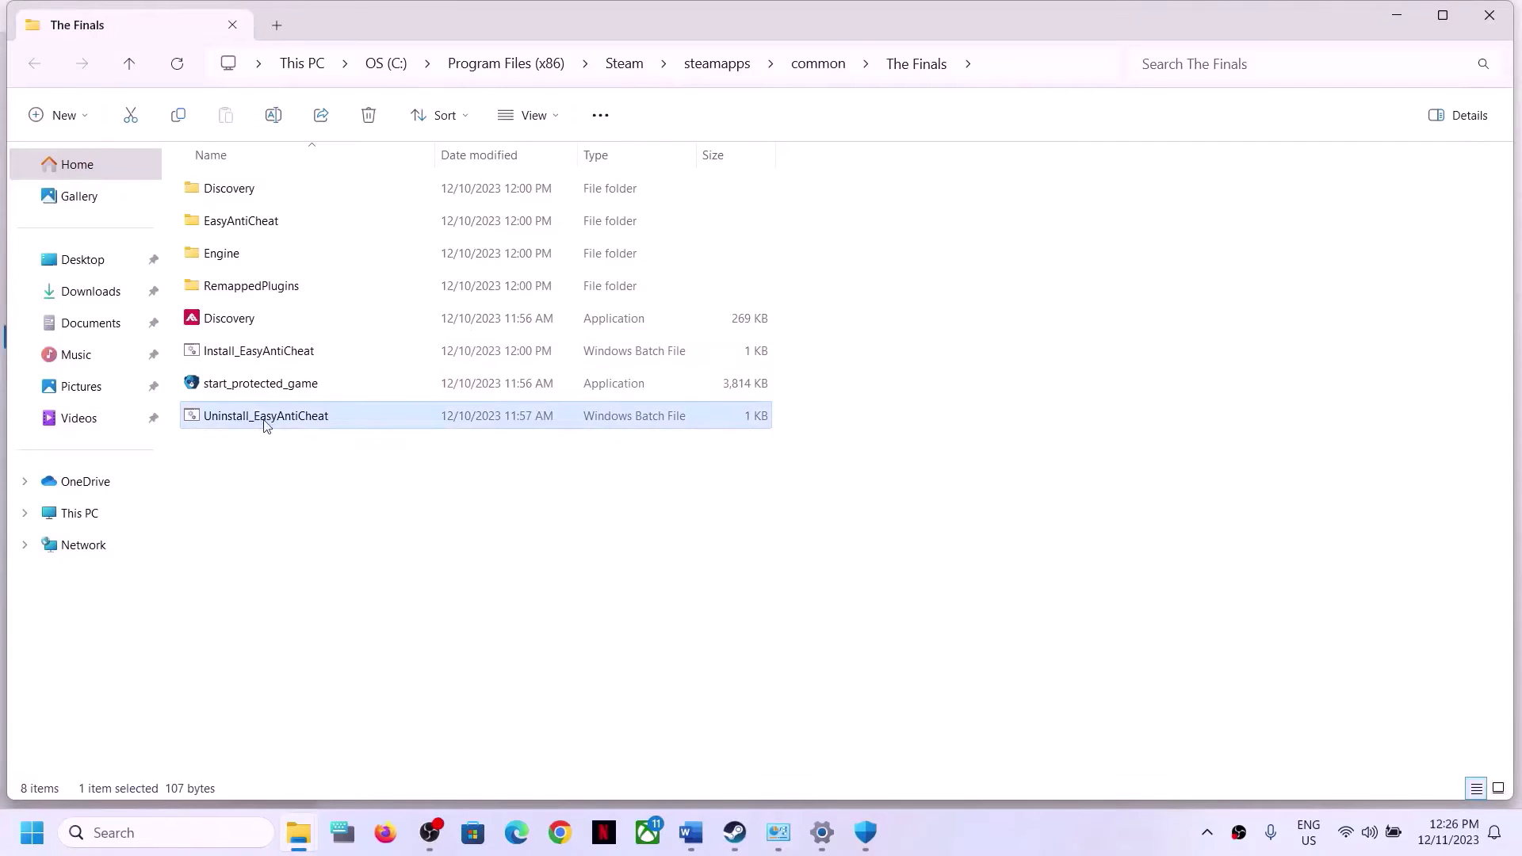
{"action": "right_click", "coordinate": [255, 426]}
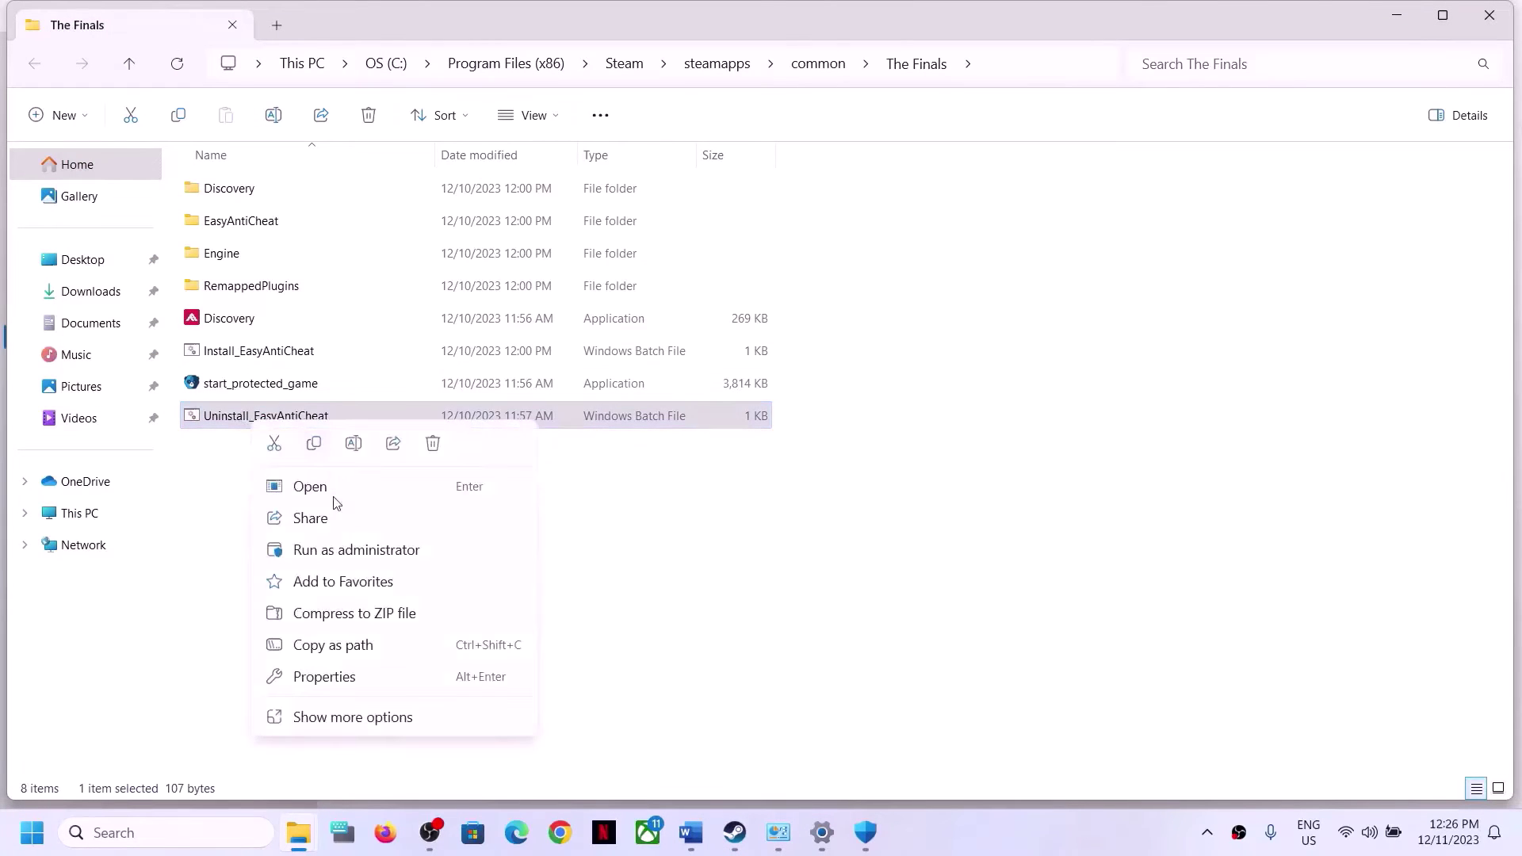
{"action": "left_click", "coordinate": [327, 555]}
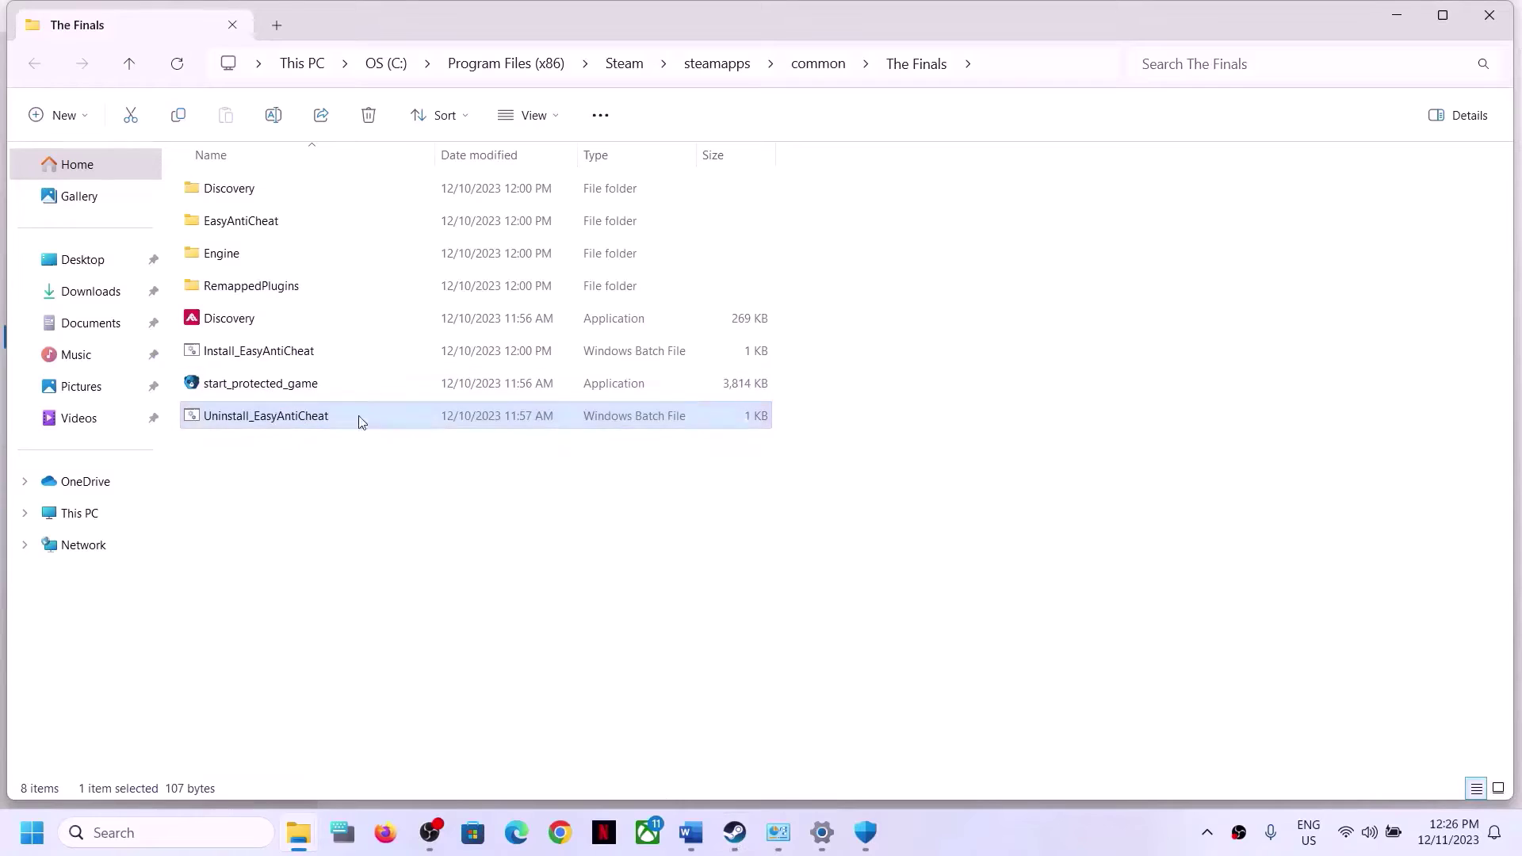
{"action": "left_click", "coordinate": [735, 832]}
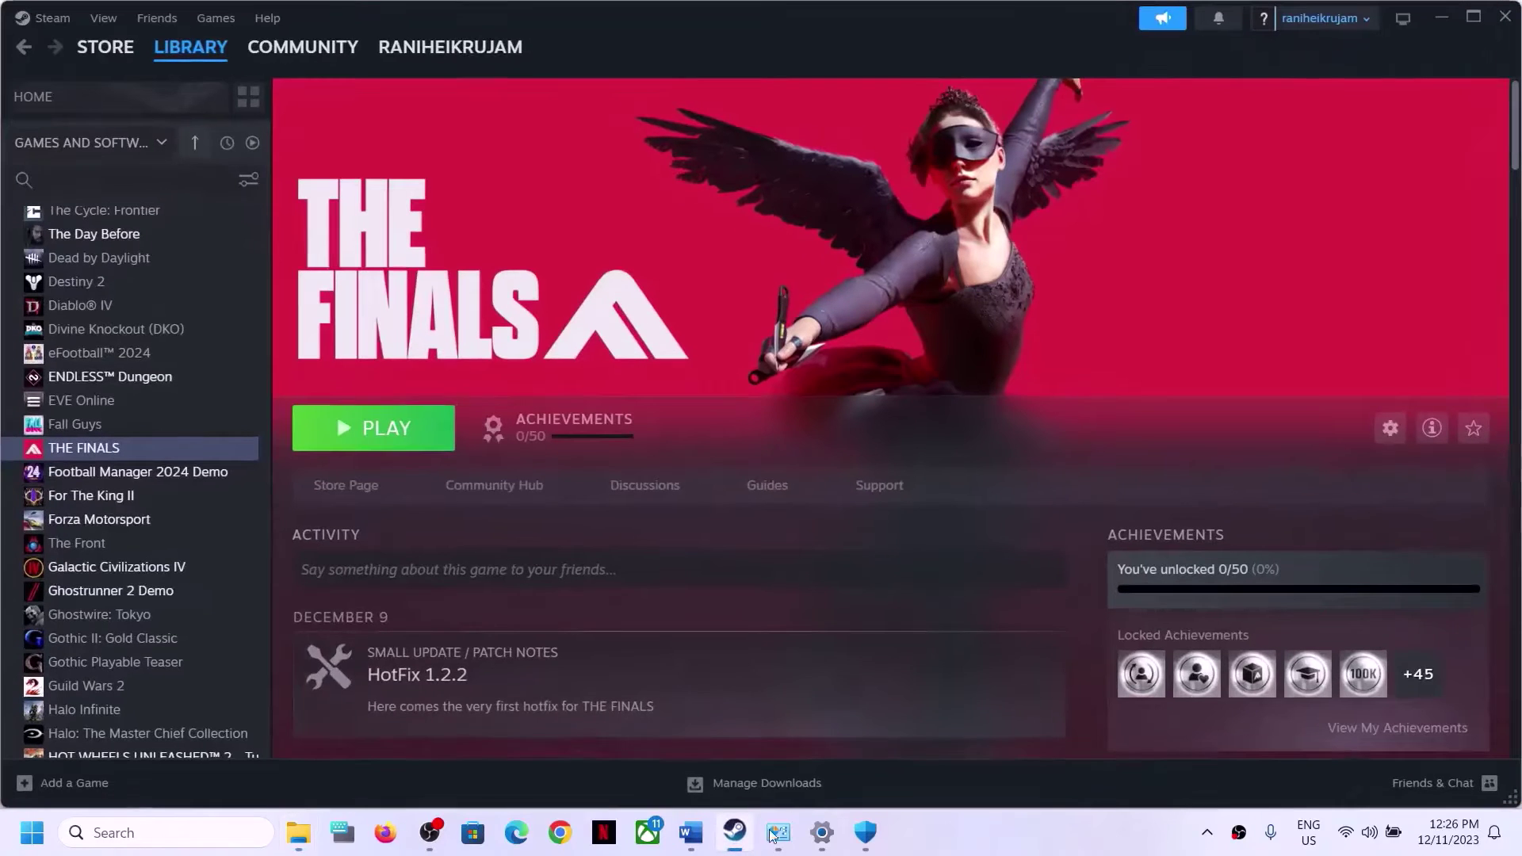
{"action": "left_click", "coordinate": [403, 439]}
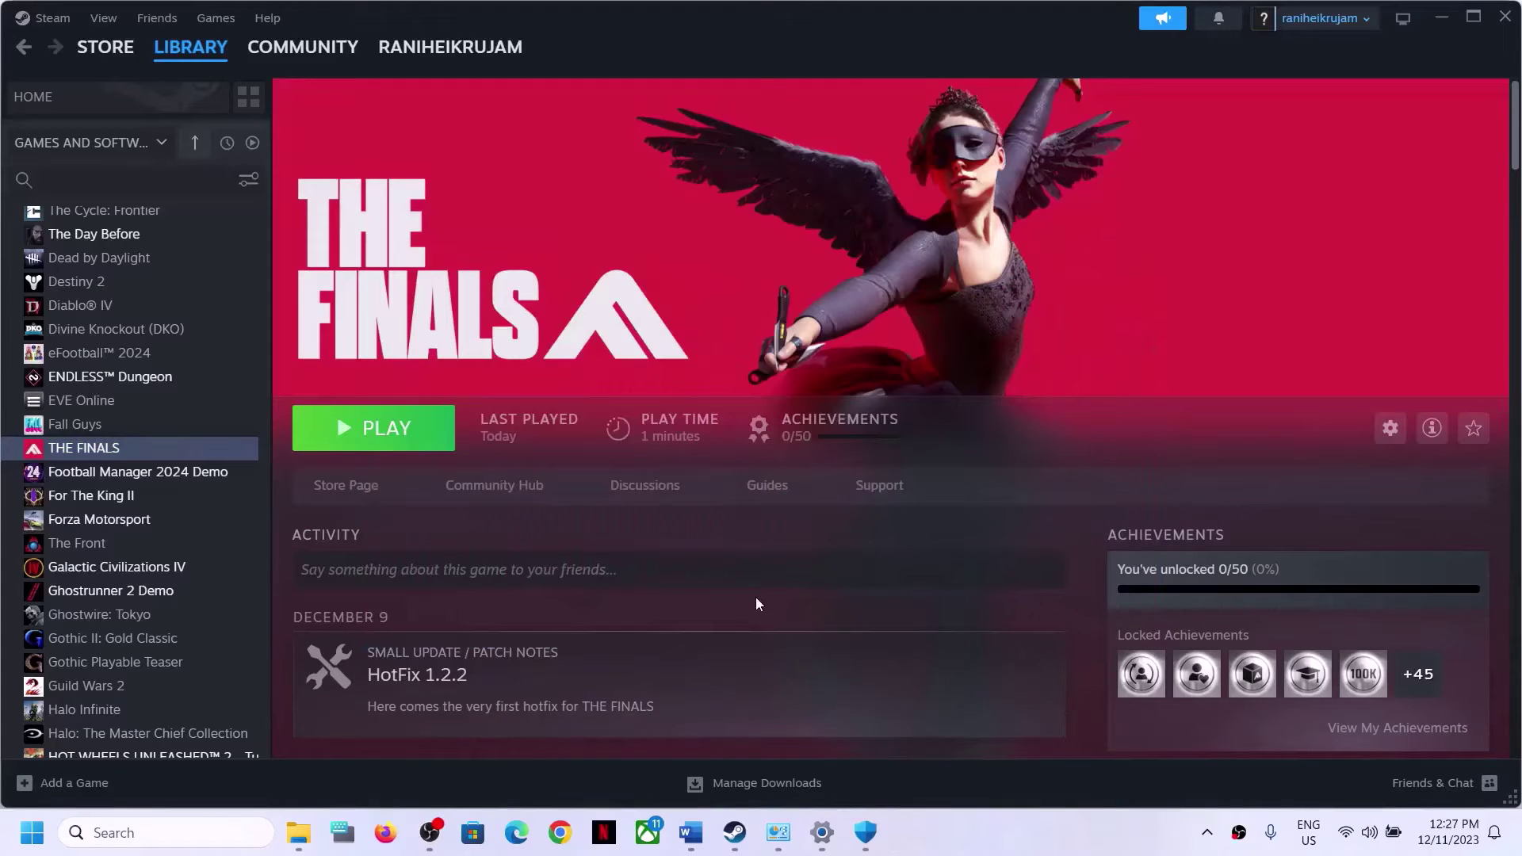
Read Step 8 in the Word document on allowing the game exe through the antivirus, Windows security and firewall.
{"action": "left_click", "coordinate": [691, 833]}
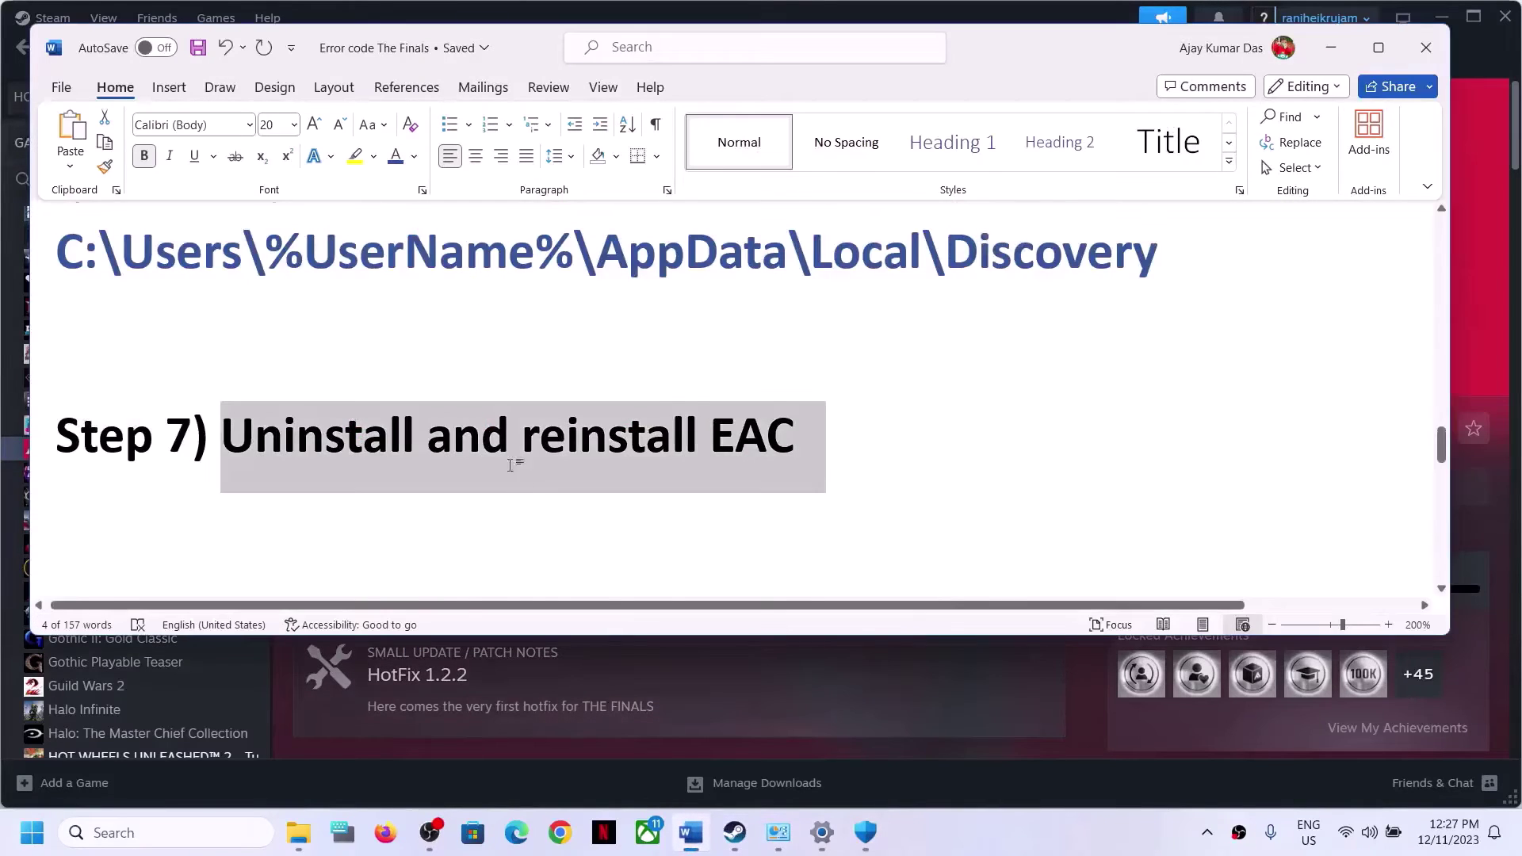
{"action": "scroll", "coordinate": [511, 464], "scroll_direction": "down", "scroll_amount": 1}
{"action": "left_click_drag", "start_coordinate": [241, 432], "coordinate": [243, 514]}
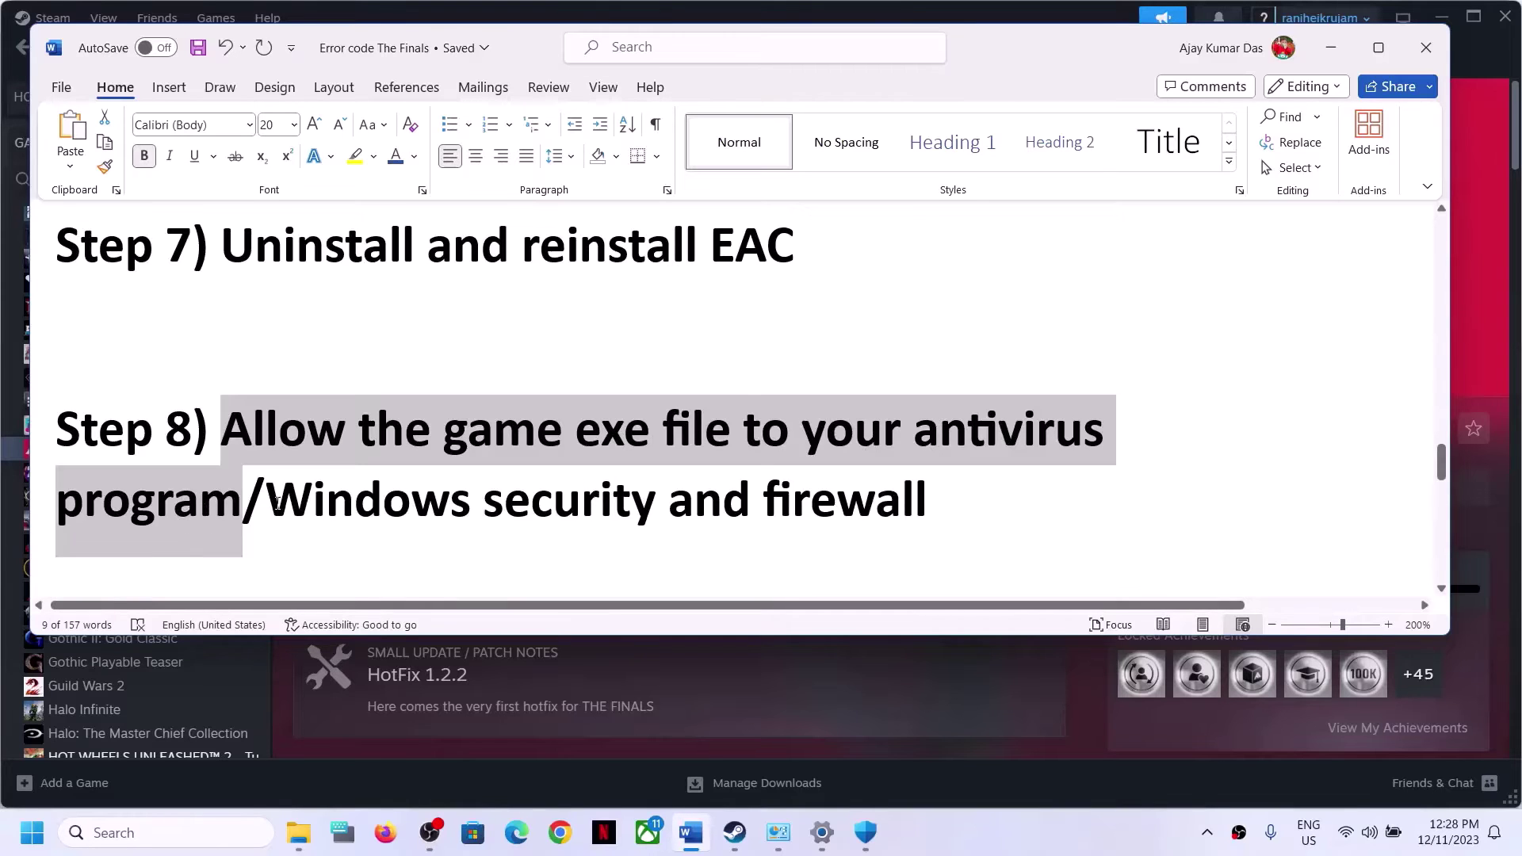
{"action": "left_click_drag", "start_coordinate": [277, 502], "coordinate": [717, 501]}
Open Virus & threat protection from the Windows Security page of the Privacy & security settings.
{"action": "key", "text": "super"}
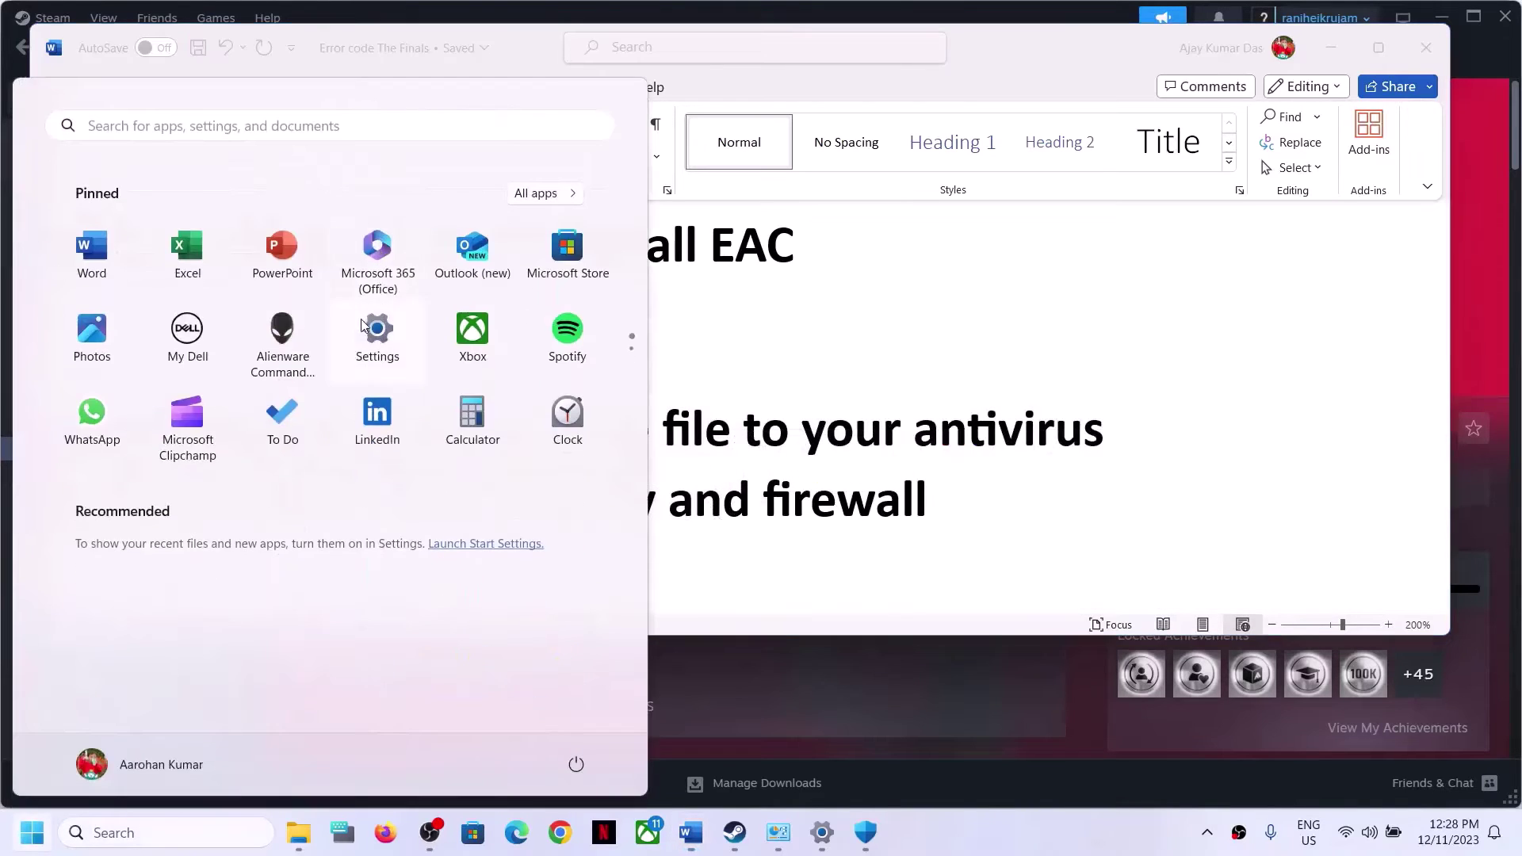
{"action": "left_click", "coordinate": [370, 322]}
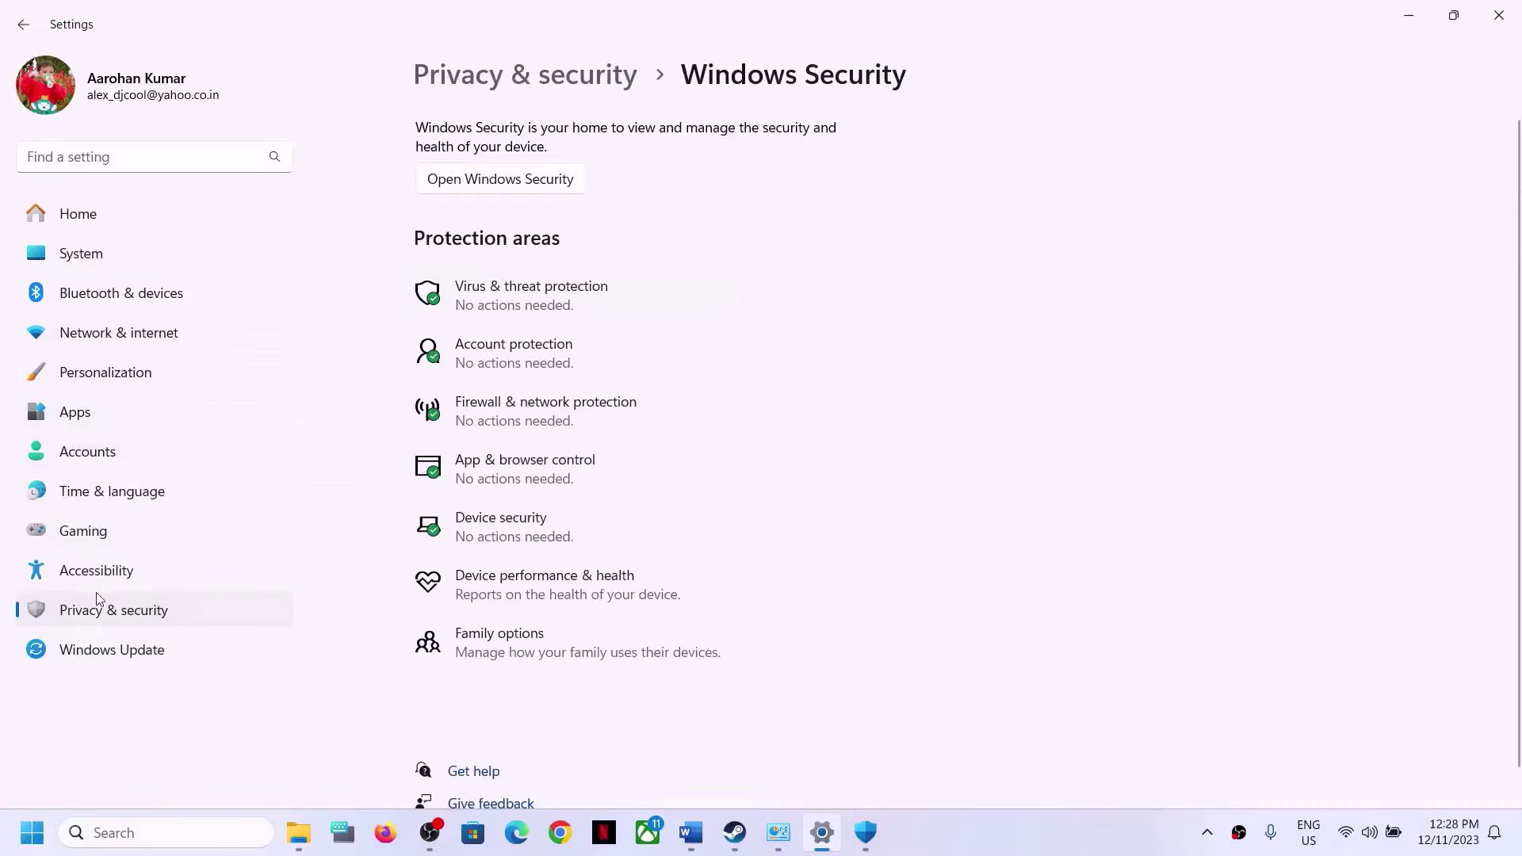
{"action": "left_click", "coordinate": [67, 620]}
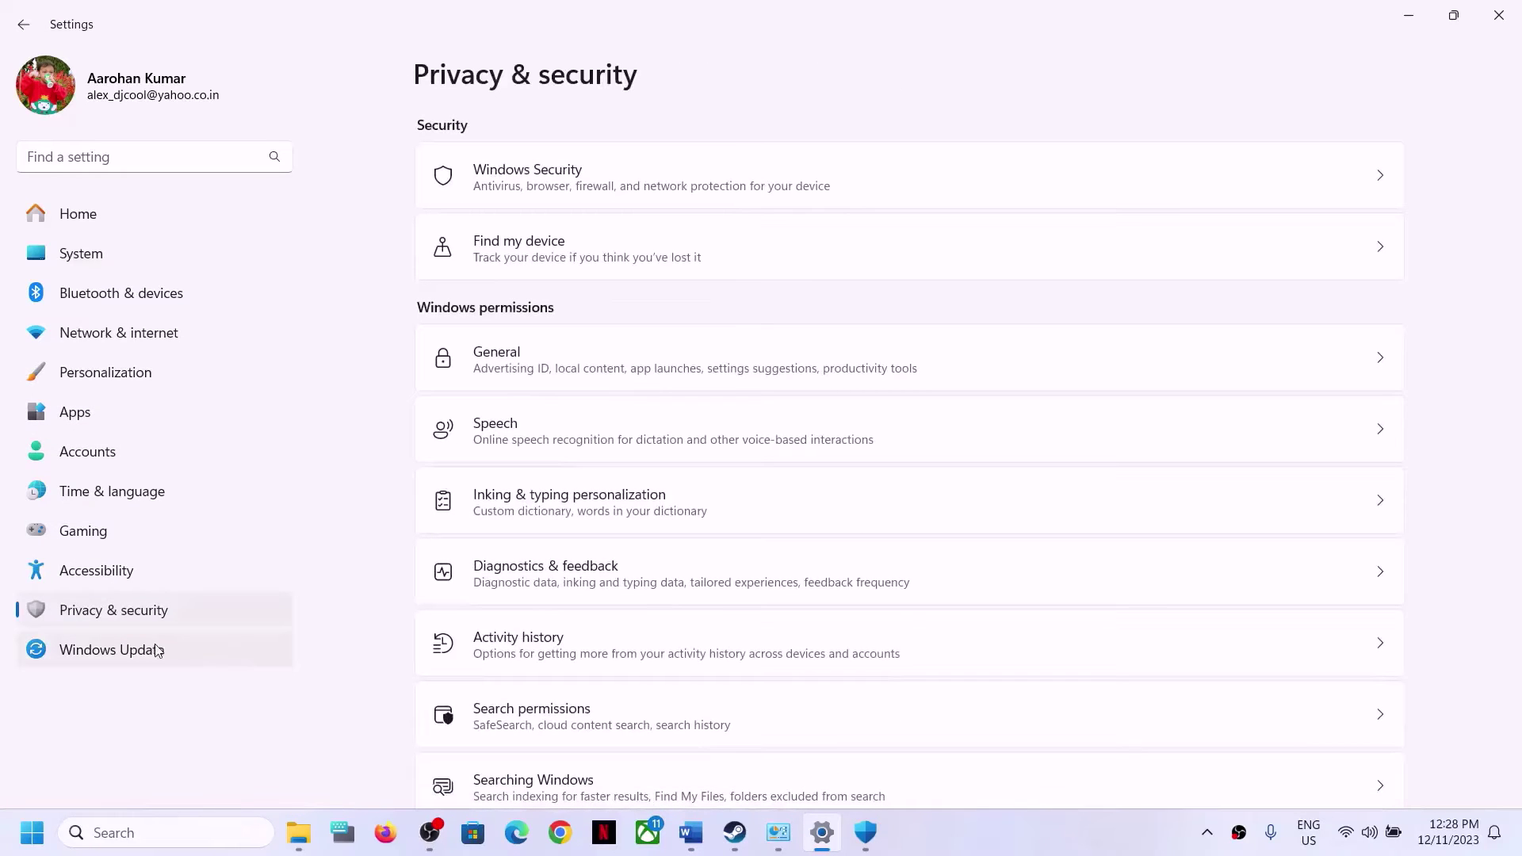
{"action": "left_click", "coordinate": [588, 186]}
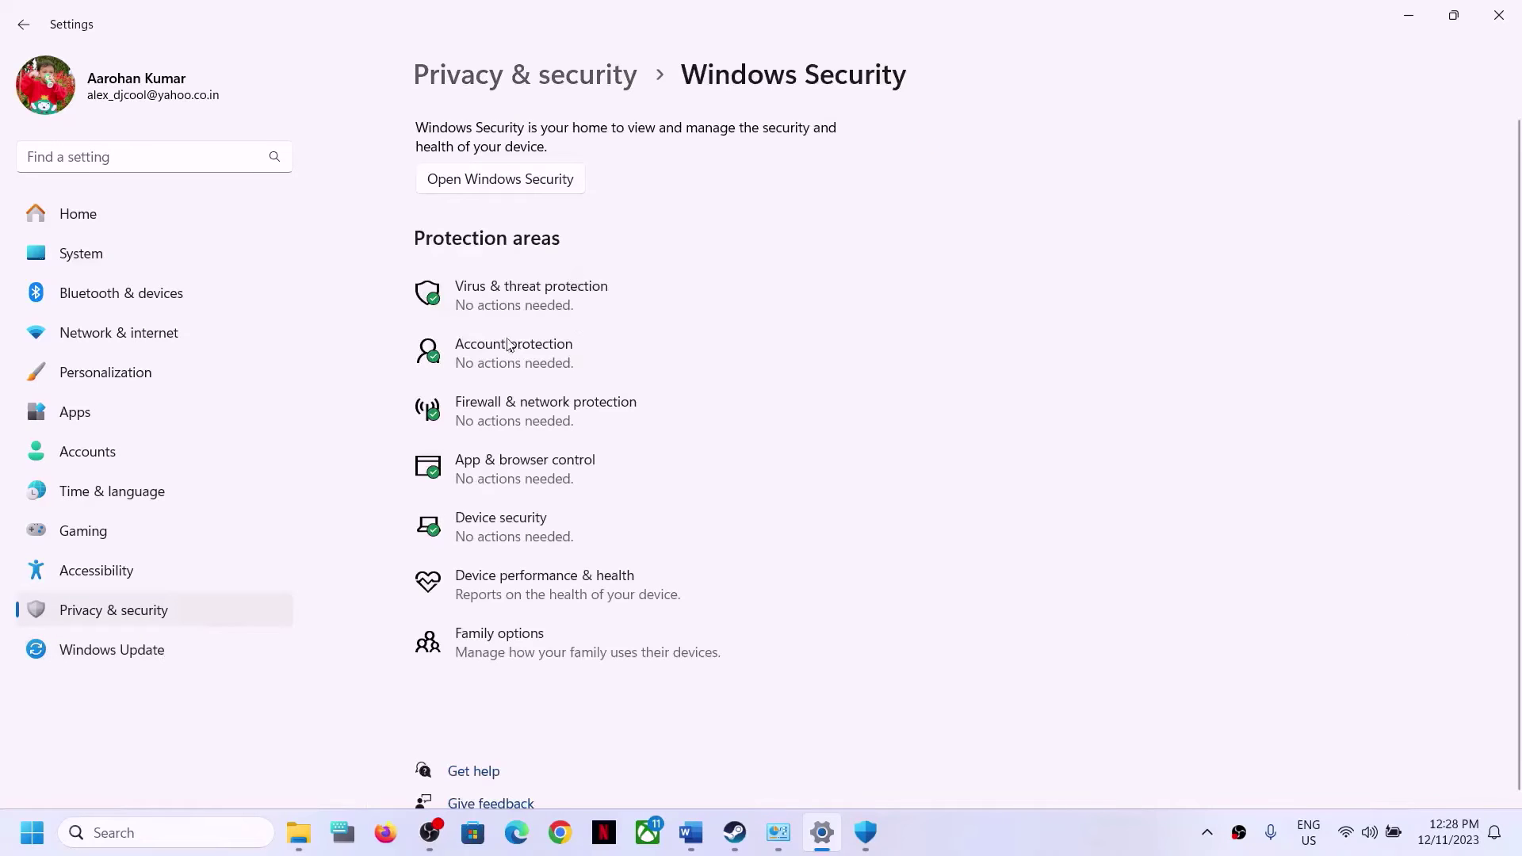
{"action": "left_click", "coordinate": [503, 313]}
Open the list of apps allowed through Controlled folder access in the Ransomware protection settings.
{"action": "scroll", "coordinate": [555, 540], "scroll_direction": "down", "scroll_amount": 3}
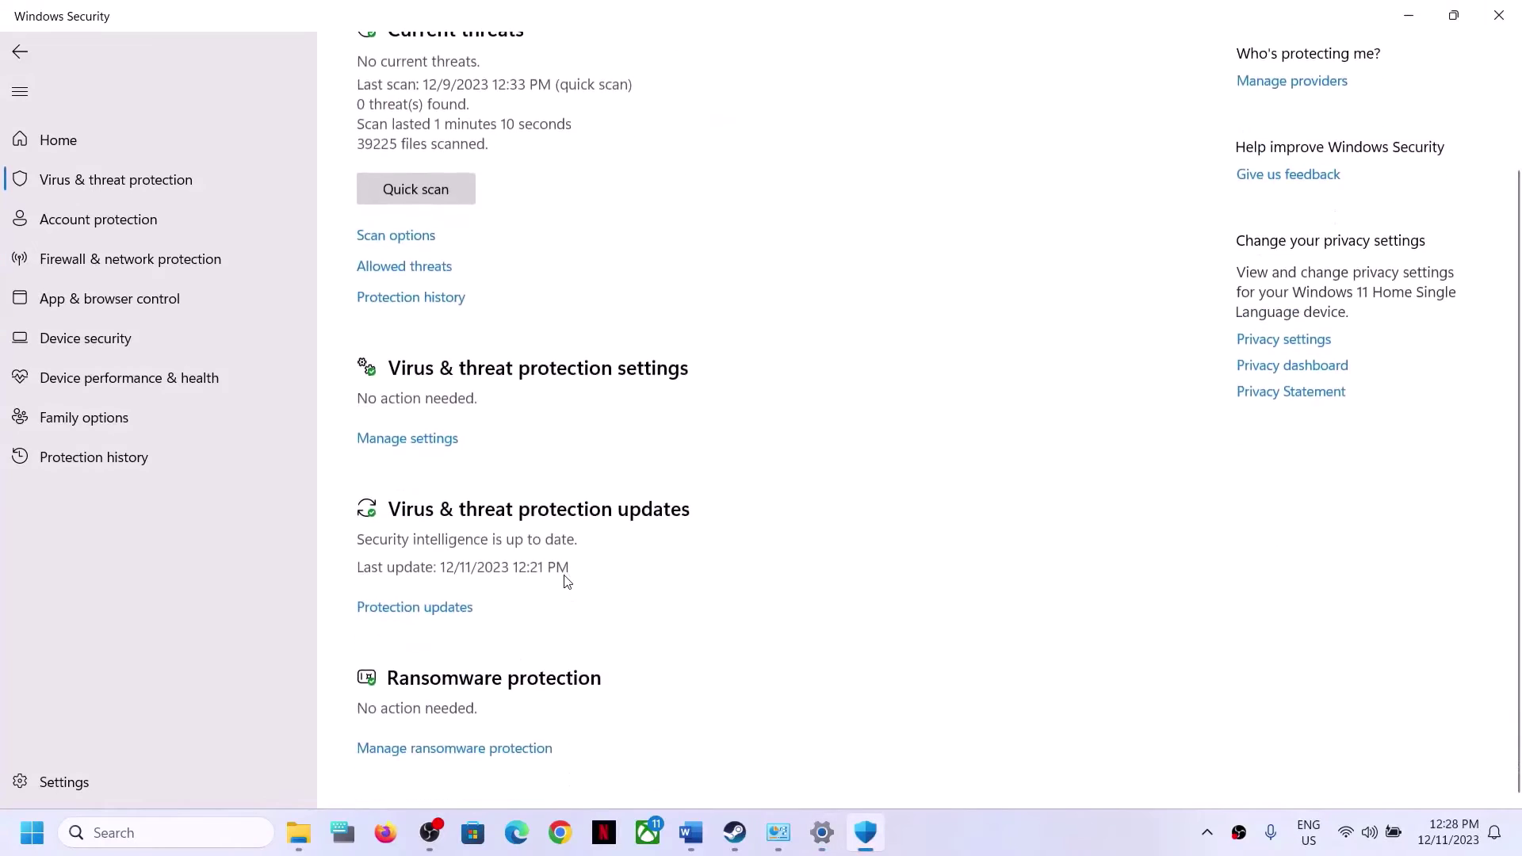
{"action": "left_click", "coordinate": [480, 748]}
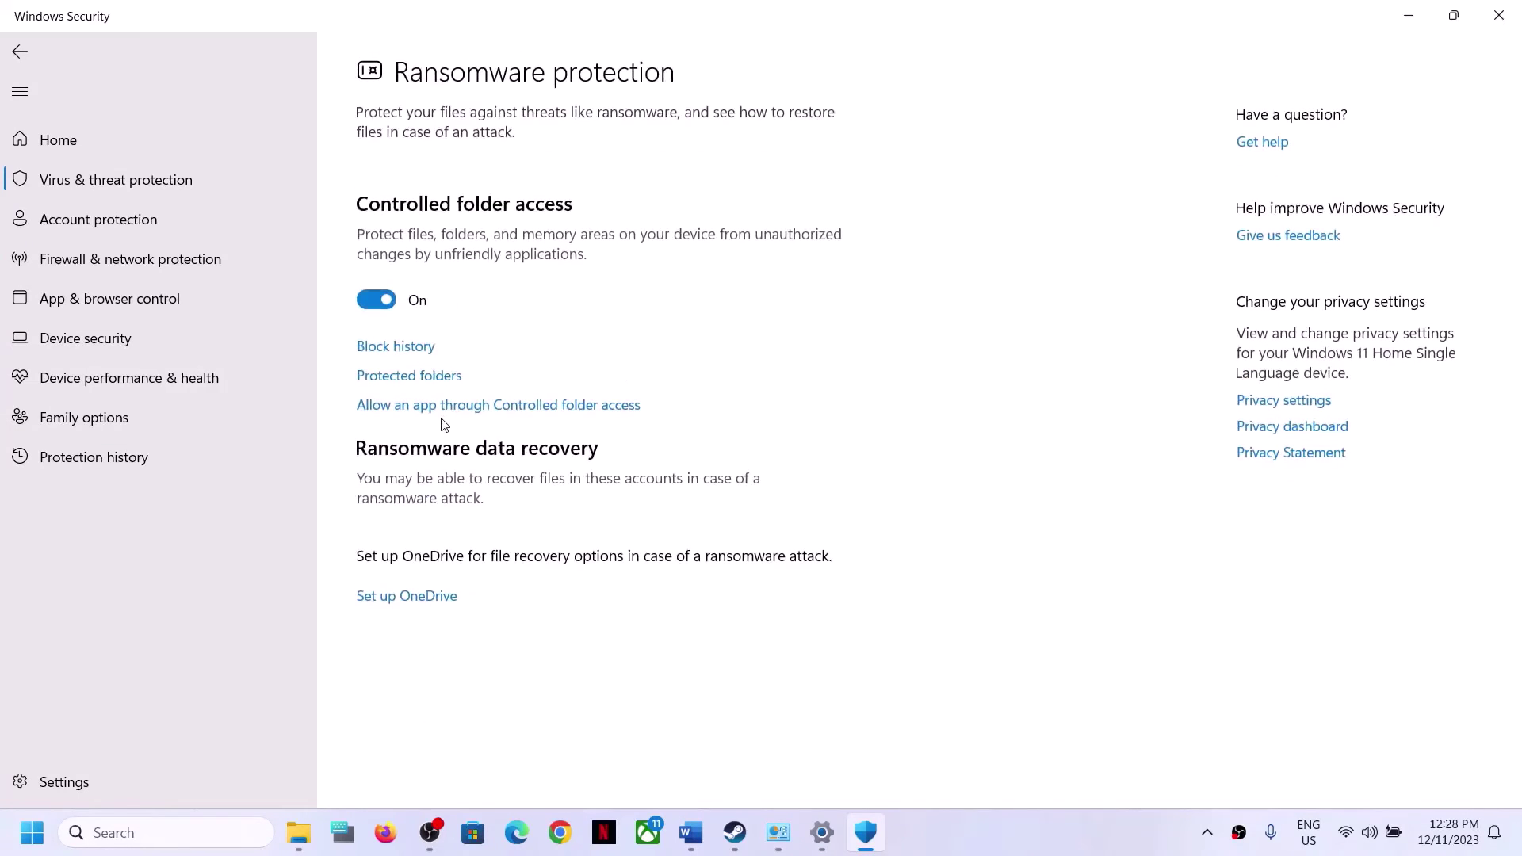
{"action": "left_click", "coordinate": [502, 406]}
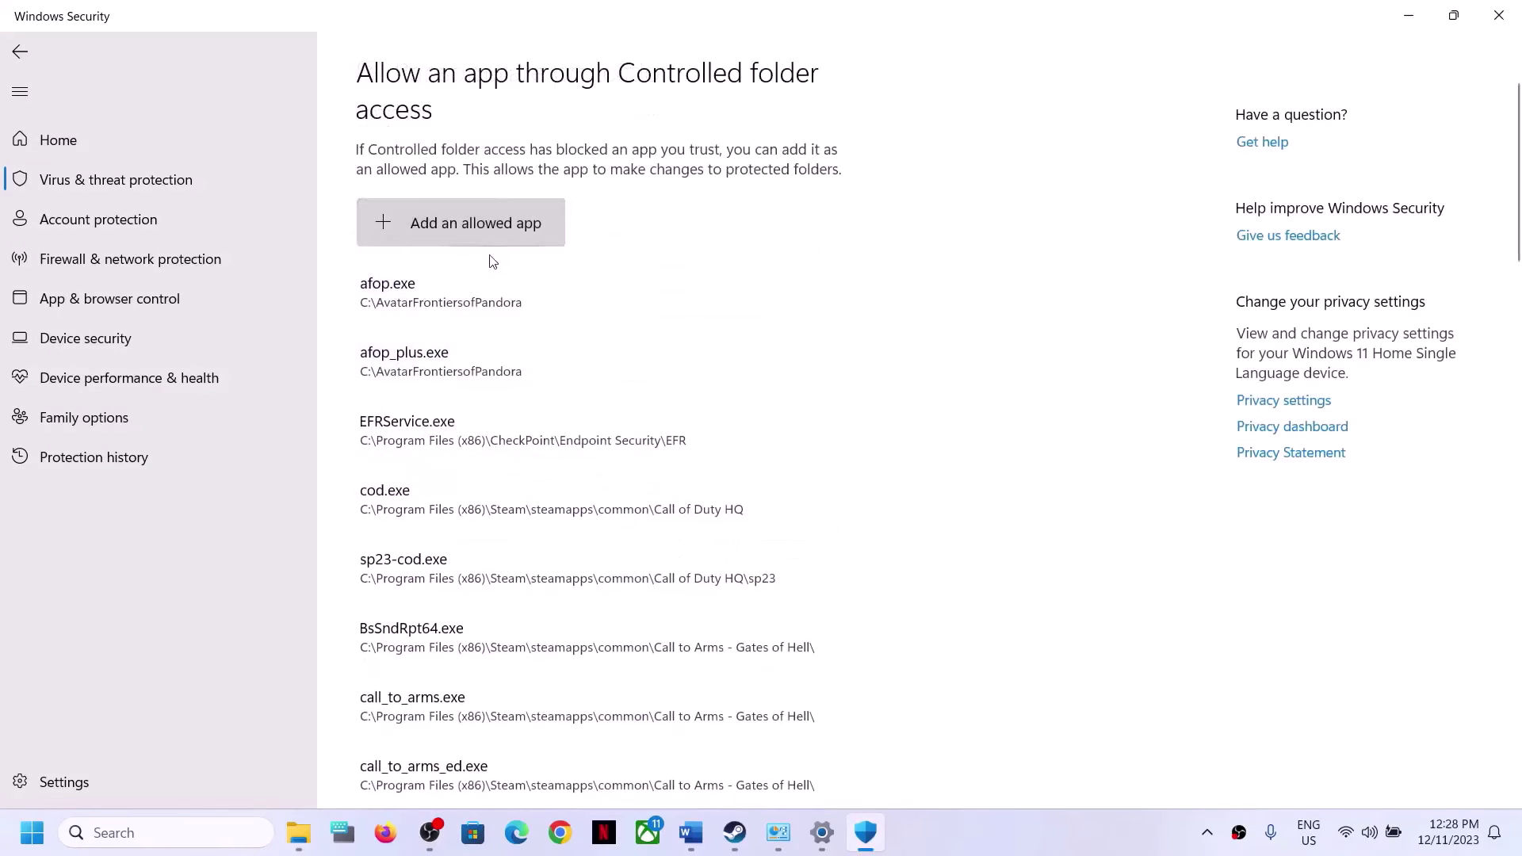
Browse all apps for a new allowed app and go to the Steam folder in Program Files (x86) on OS (C:).
{"action": "left_click", "coordinate": [479, 235]}
{"action": "left_click", "coordinate": [471, 303]}
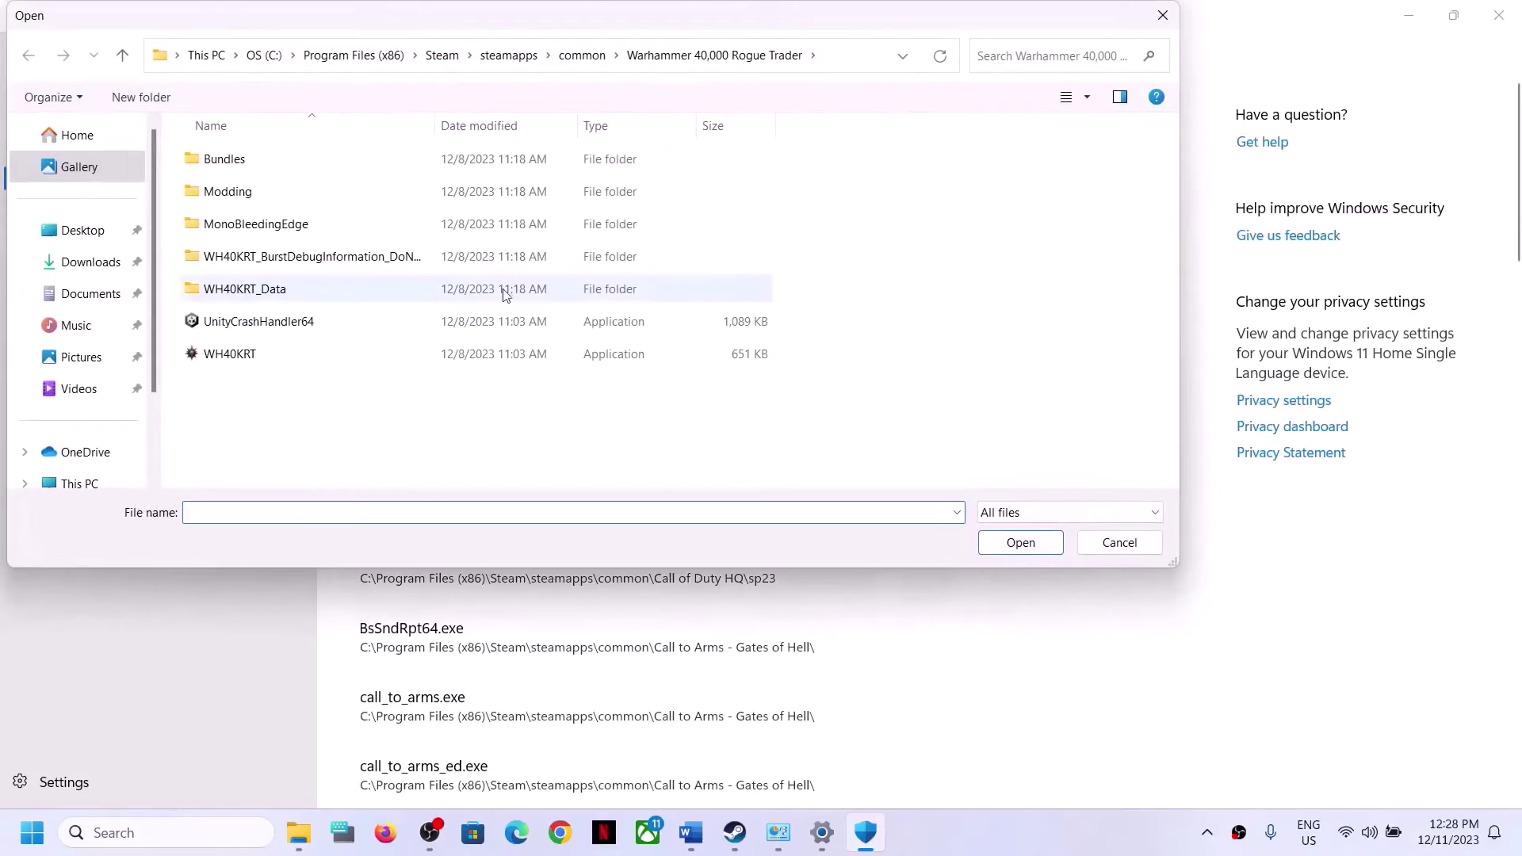
{"action": "left_click", "coordinate": [75, 483]}
{"action": "double_click", "coordinate": [509, 185]}
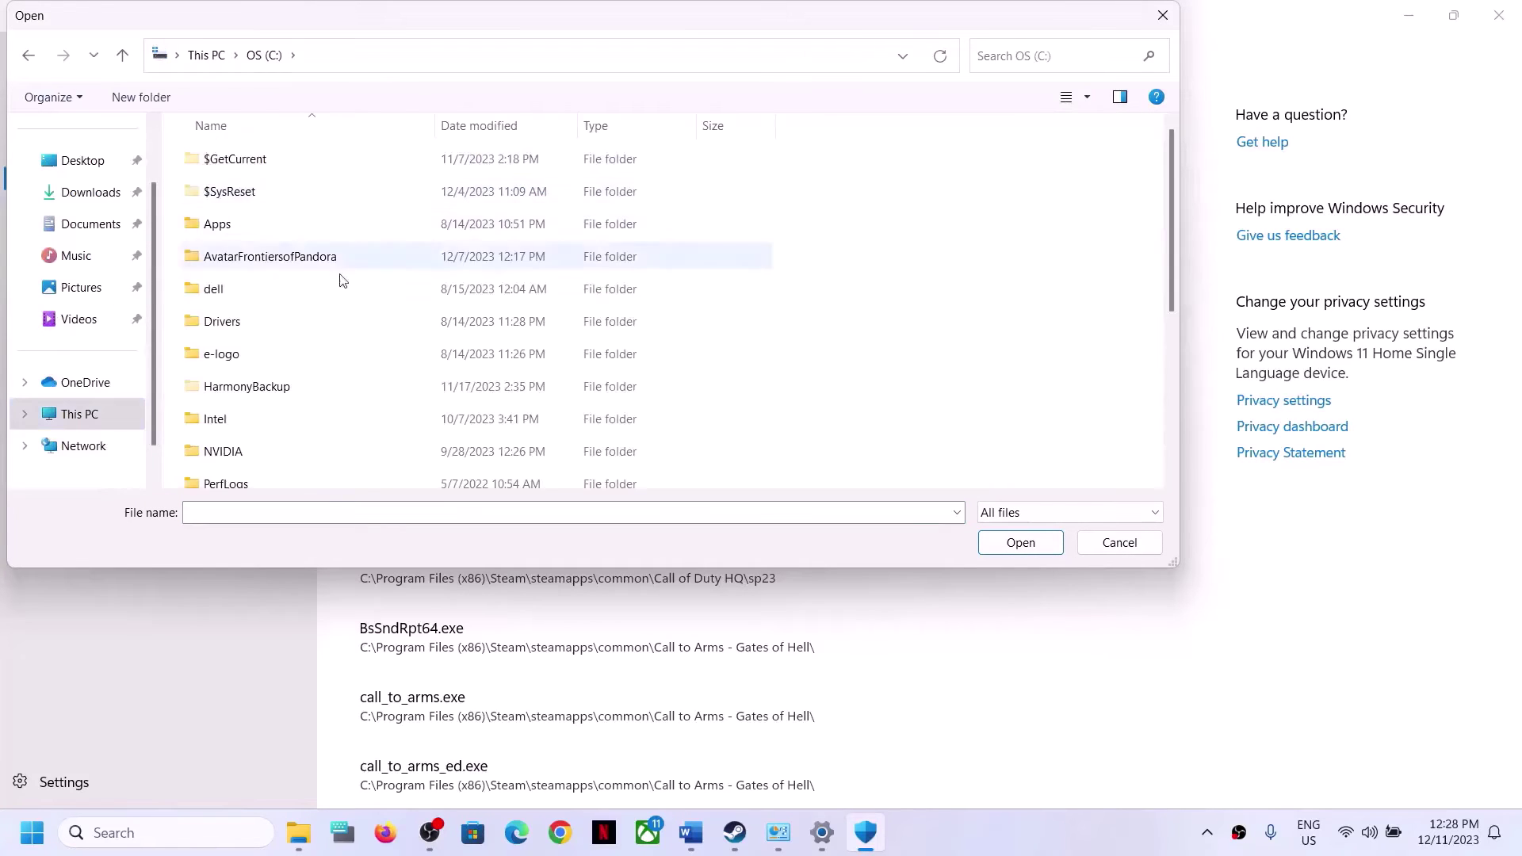
{"action": "scroll", "coordinate": [308, 389], "scroll_direction": "down", "scroll_amount": 3}
{"action": "double_click", "coordinate": [256, 278]}
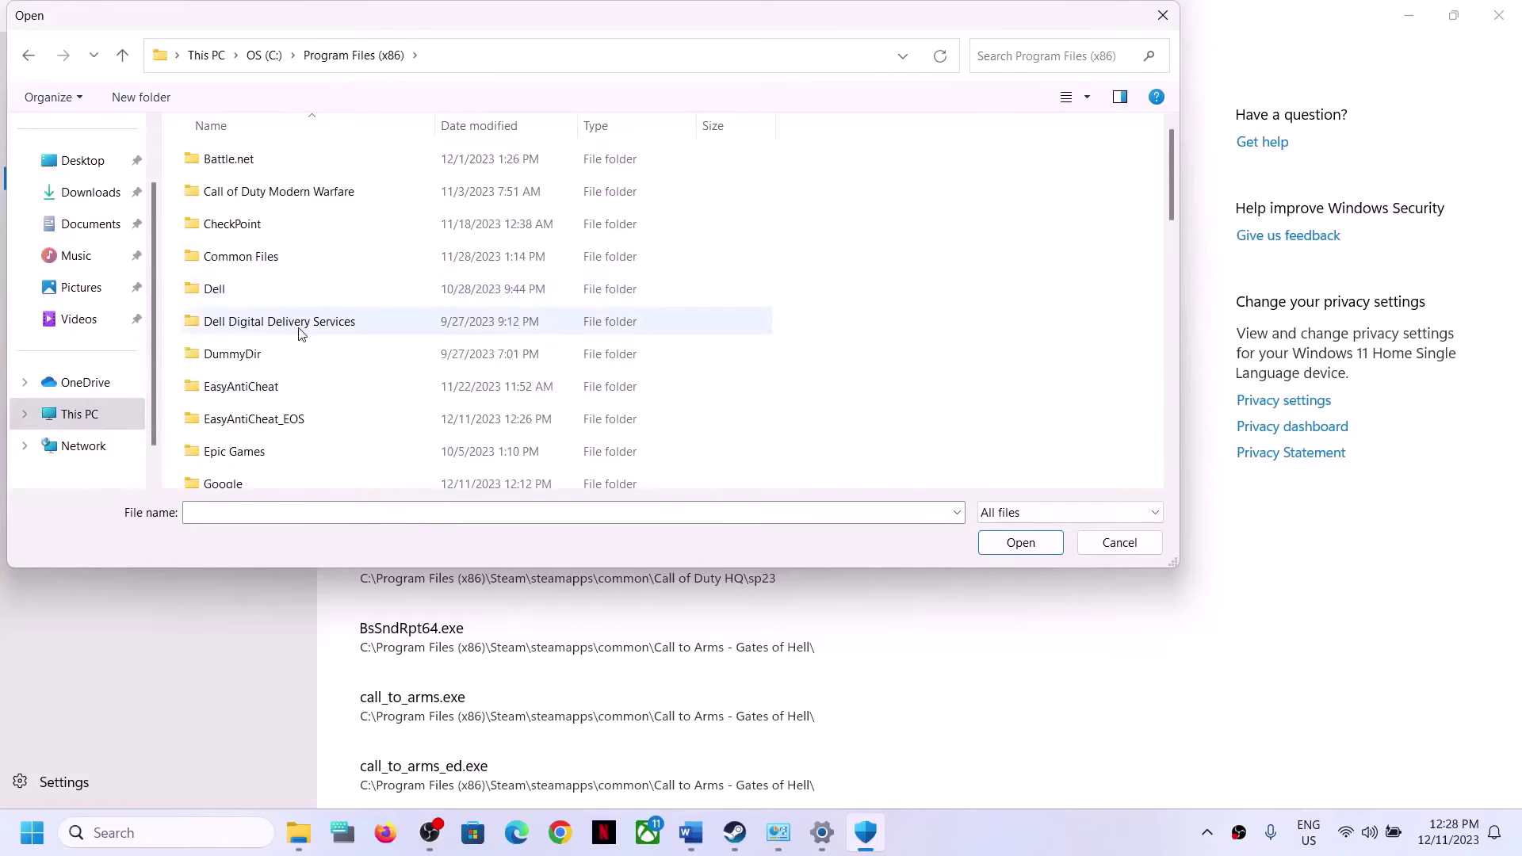
{"action": "scroll", "coordinate": [309, 333], "scroll_direction": "down", "scroll_amount": 4}
{"action": "scroll", "coordinate": [267, 373], "scroll_direction": "down", "scroll_amount": 2}
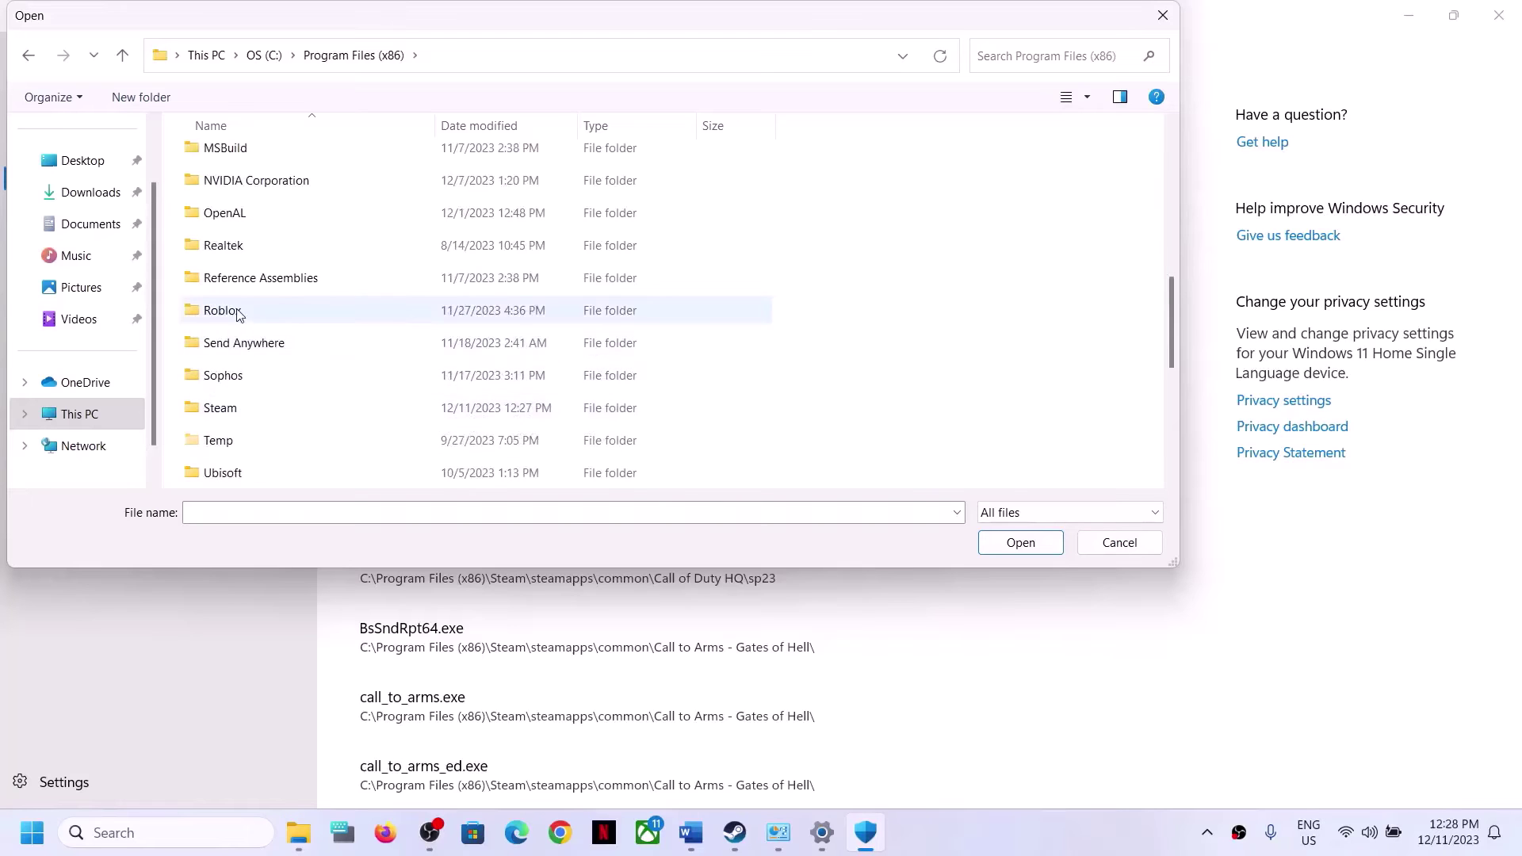
{"action": "double_click", "coordinate": [244, 407]}
Allow the Discovery application from the steamapps\common\The Finals folder through Controlled folder access.
{"action": "scroll", "coordinate": [288, 353], "scroll_direction": "down", "scroll_amount": 4}
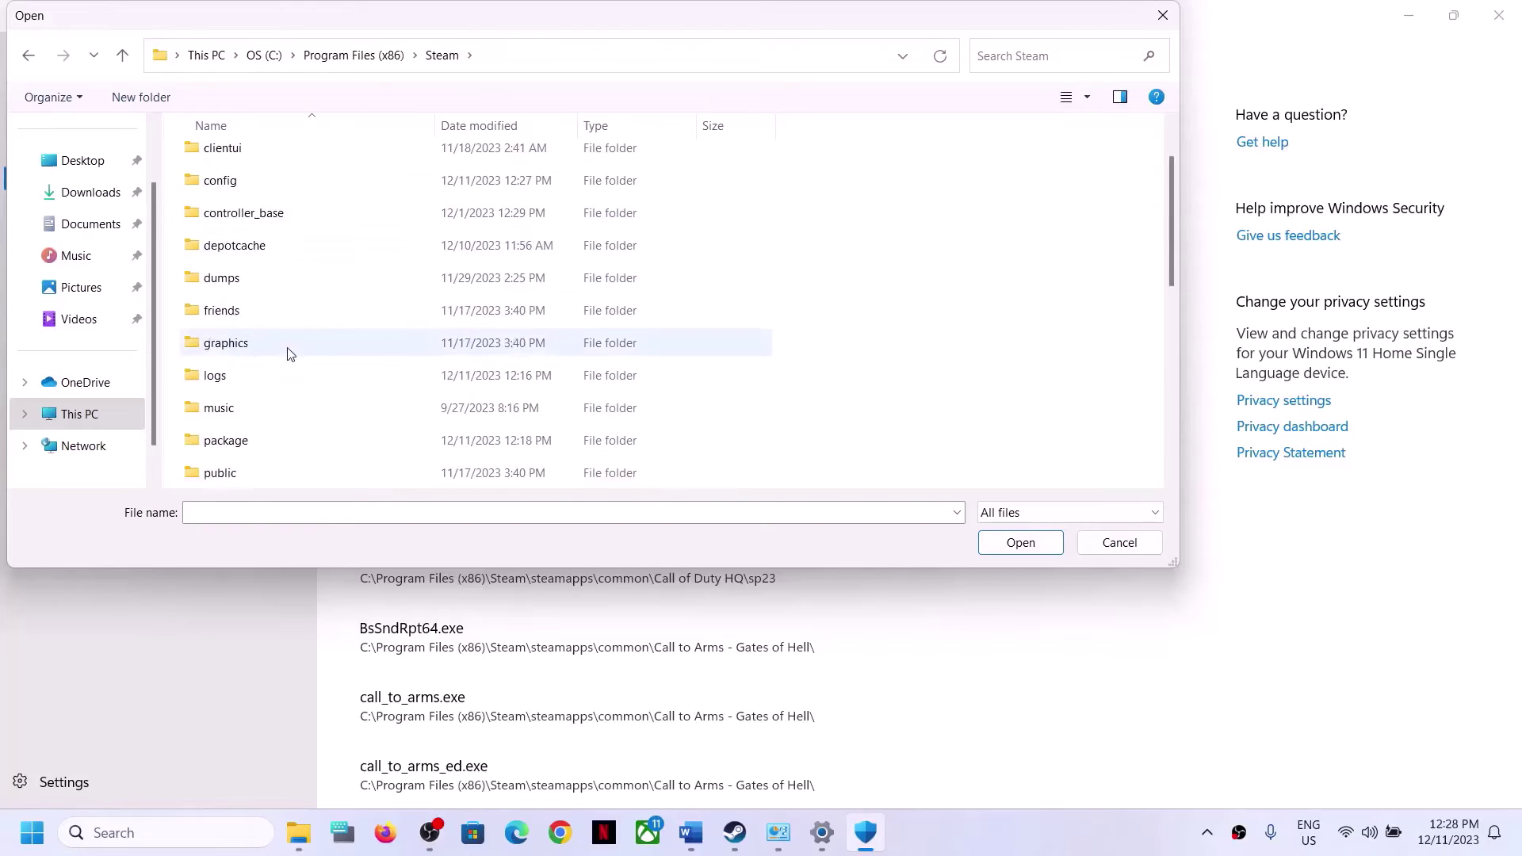
{"action": "double_click", "coordinate": [254, 311]}
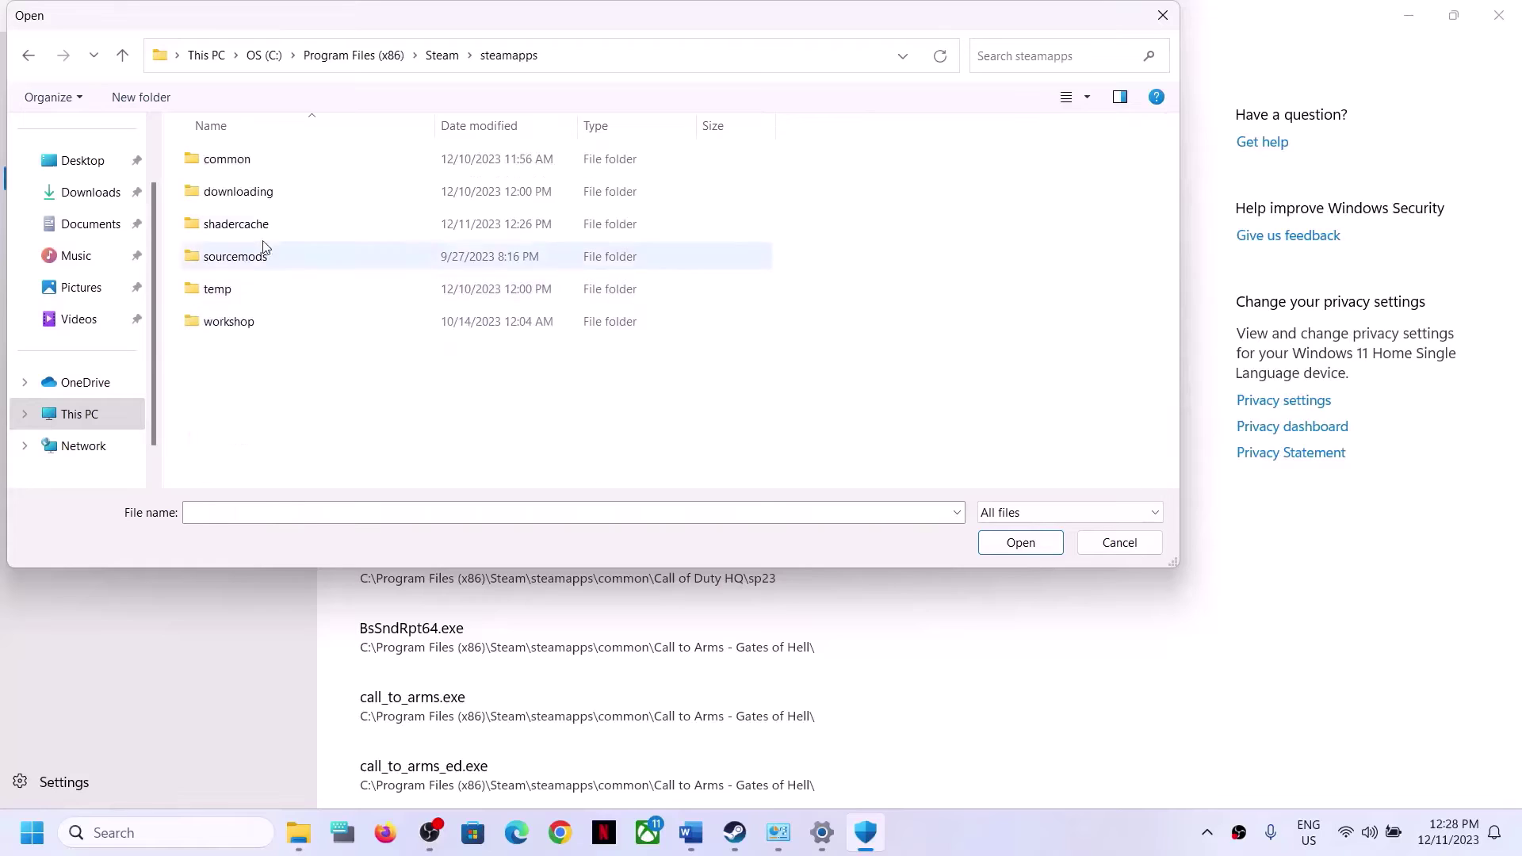
{"action": "double_click", "coordinate": [253, 172]}
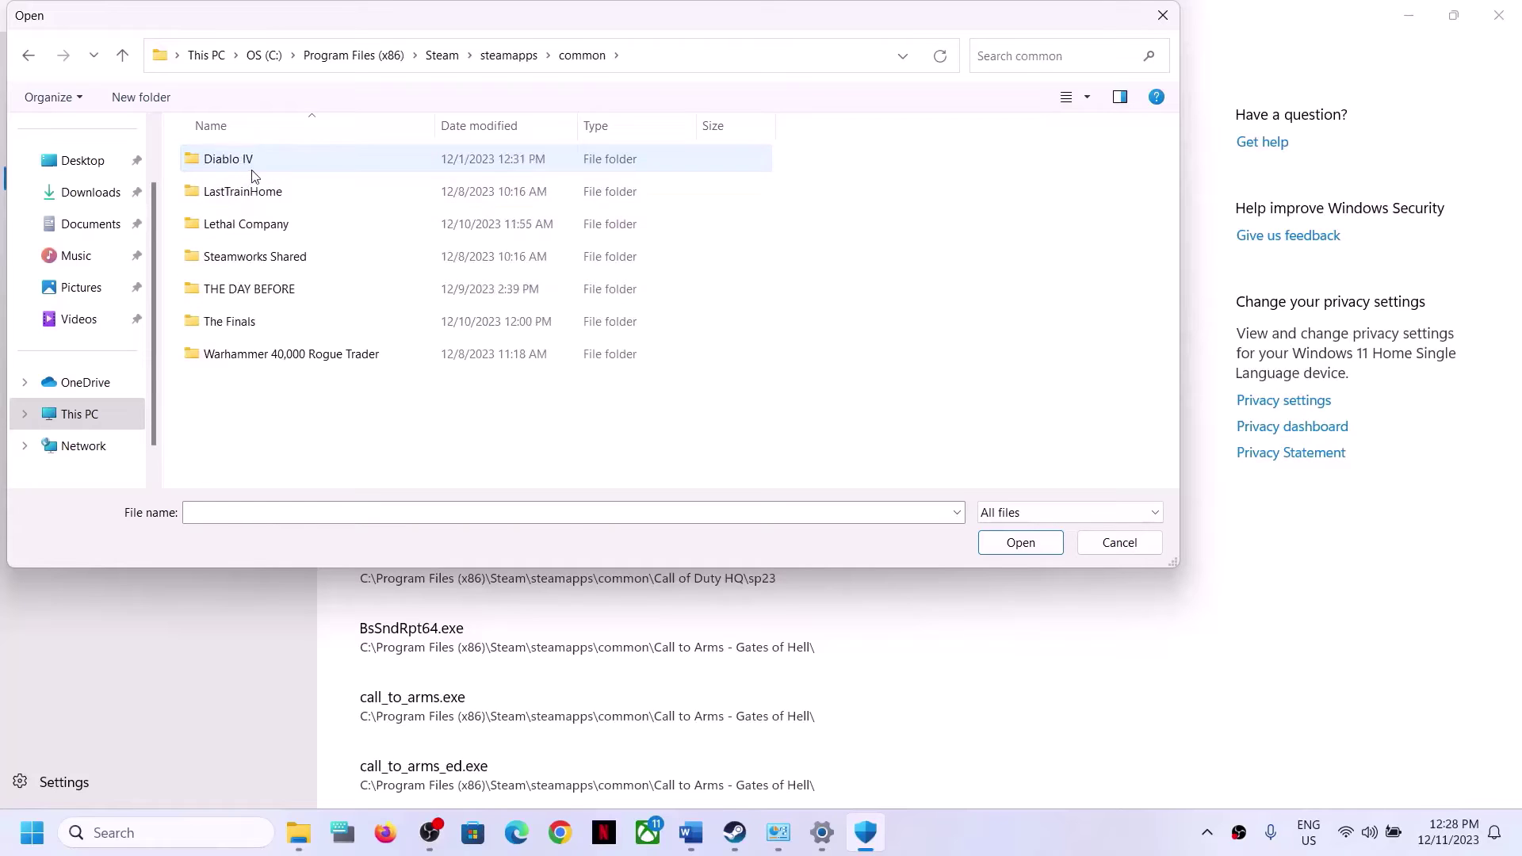
{"action": "double_click", "coordinate": [263, 321]}
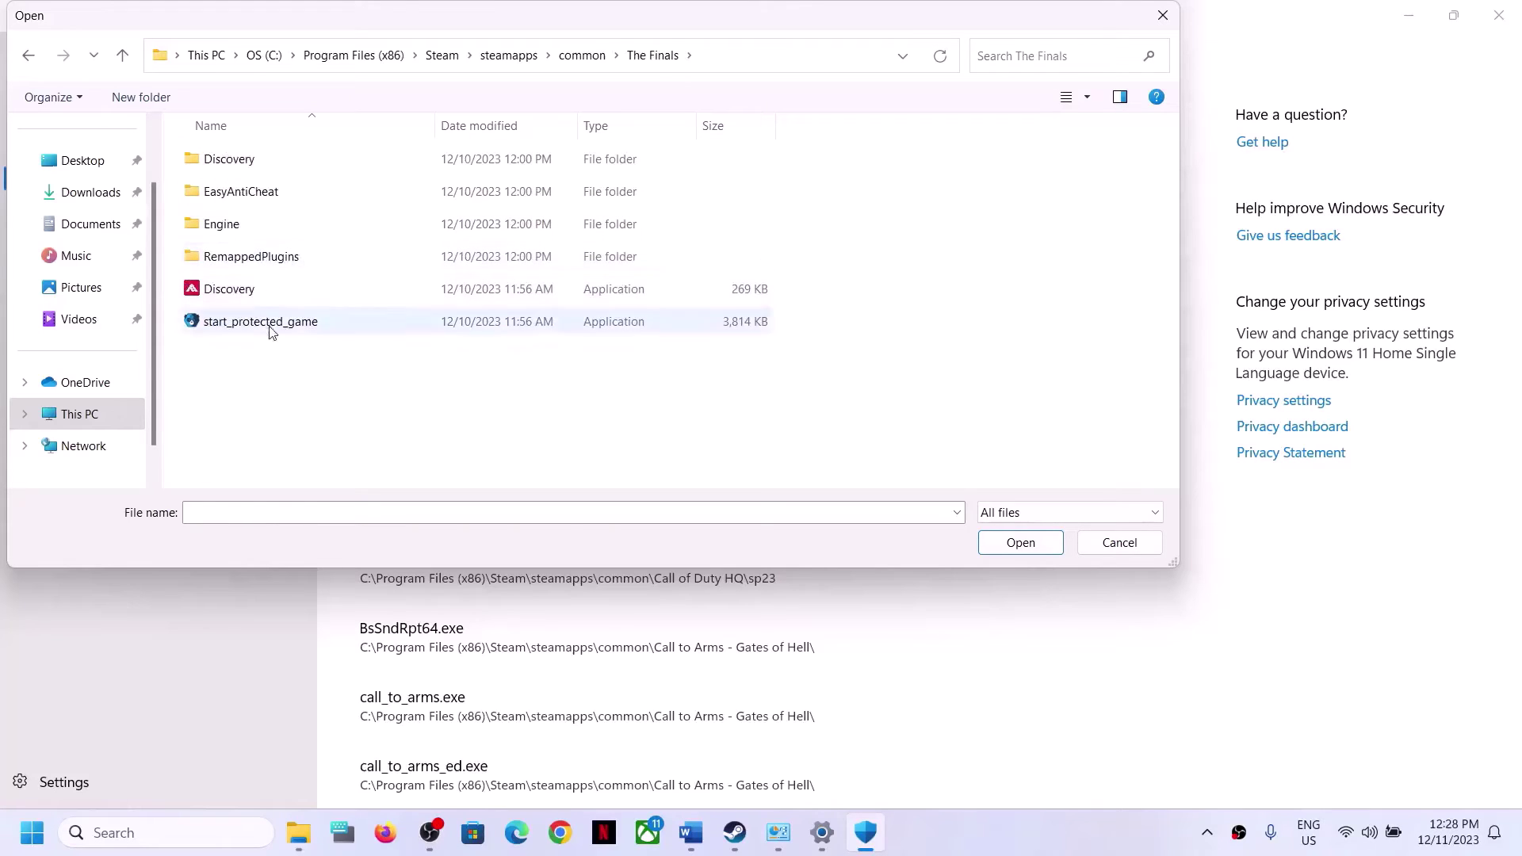
{"action": "left_click", "coordinate": [256, 291]}
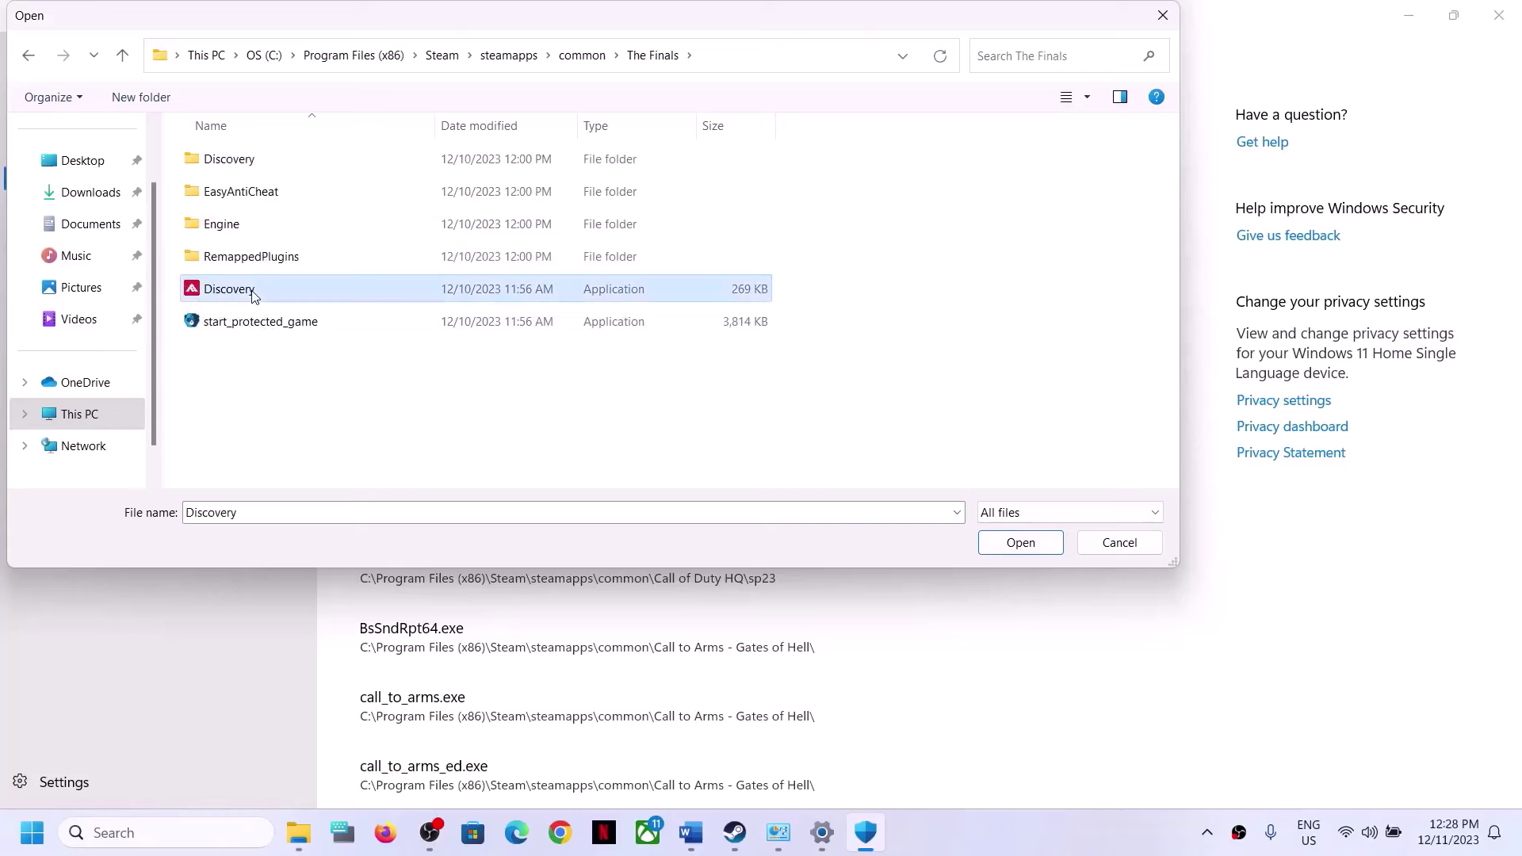
{"action": "left_click", "coordinate": [1005, 541]}
Allow start_protected_game from The Finals folder through Controlled folder access and start browsing for another app.
{"action": "left_click", "coordinate": [441, 228]}
{"action": "left_click", "coordinate": [480, 302]}
{"action": "left_click", "coordinate": [222, 322]}
{"action": "left_click", "coordinate": [1021, 542]}
{"action": "left_click", "coordinate": [455, 225]}
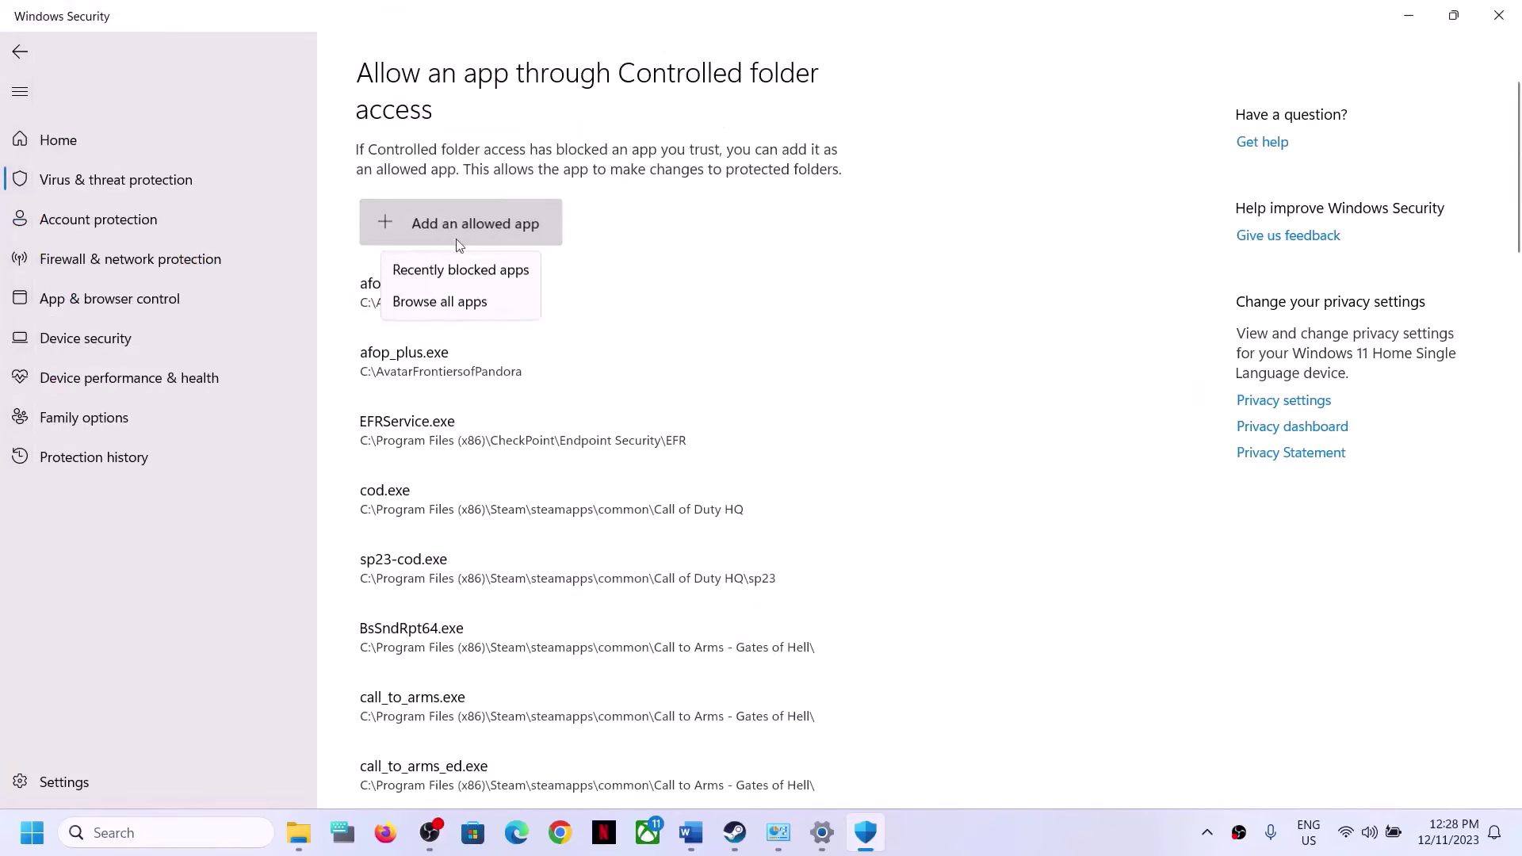
{"action": "left_click", "coordinate": [441, 305]}
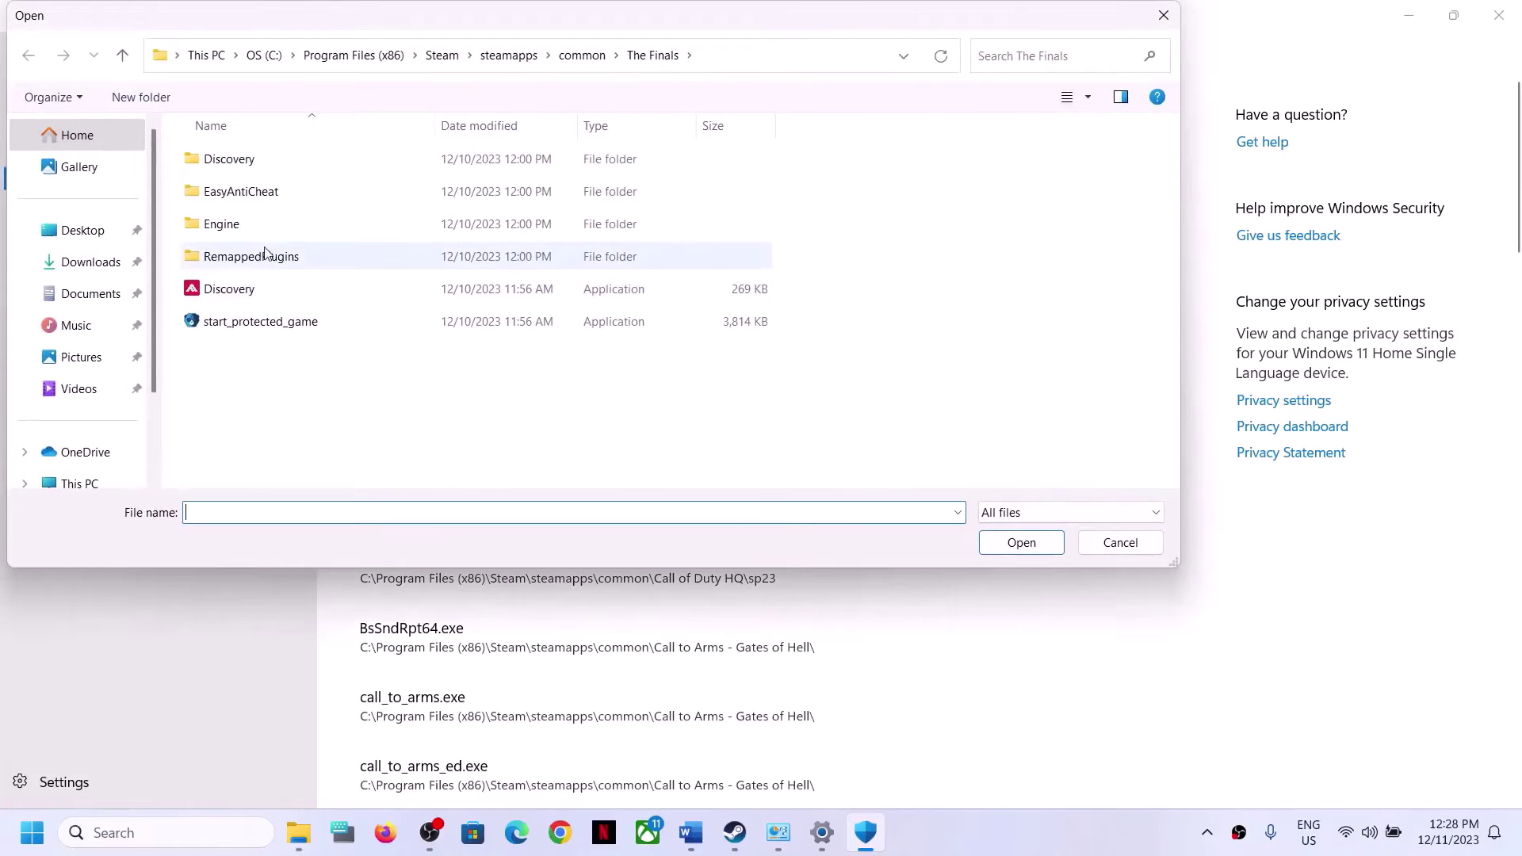
{"action": "left_click", "coordinate": [248, 232]}
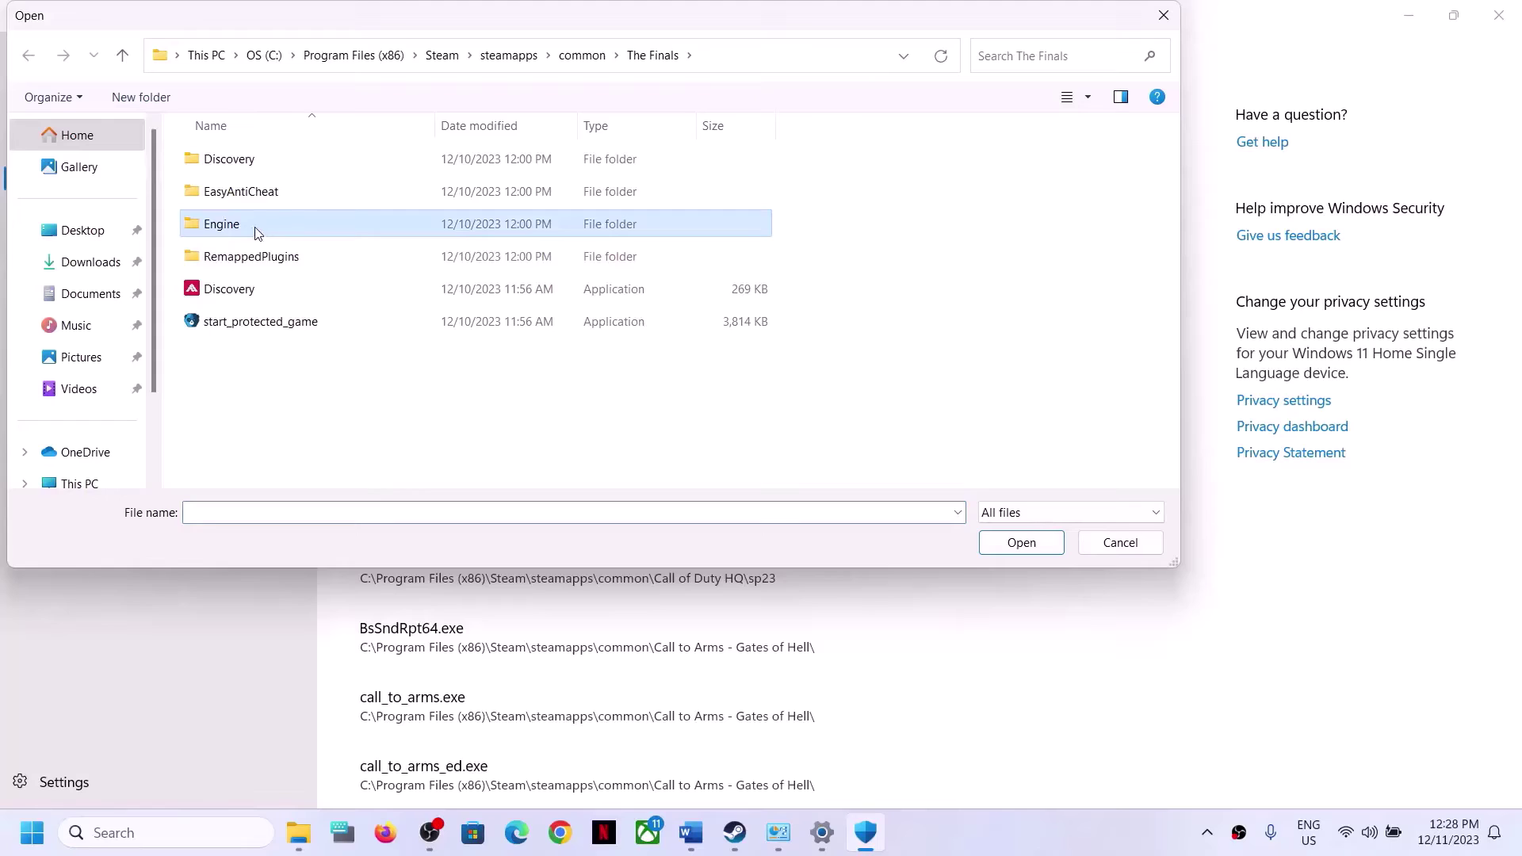
{"action": "double_click", "coordinate": [255, 232]}
{"action": "double_click", "coordinate": [247, 161]}
{"action": "double_click", "coordinate": [247, 203]}
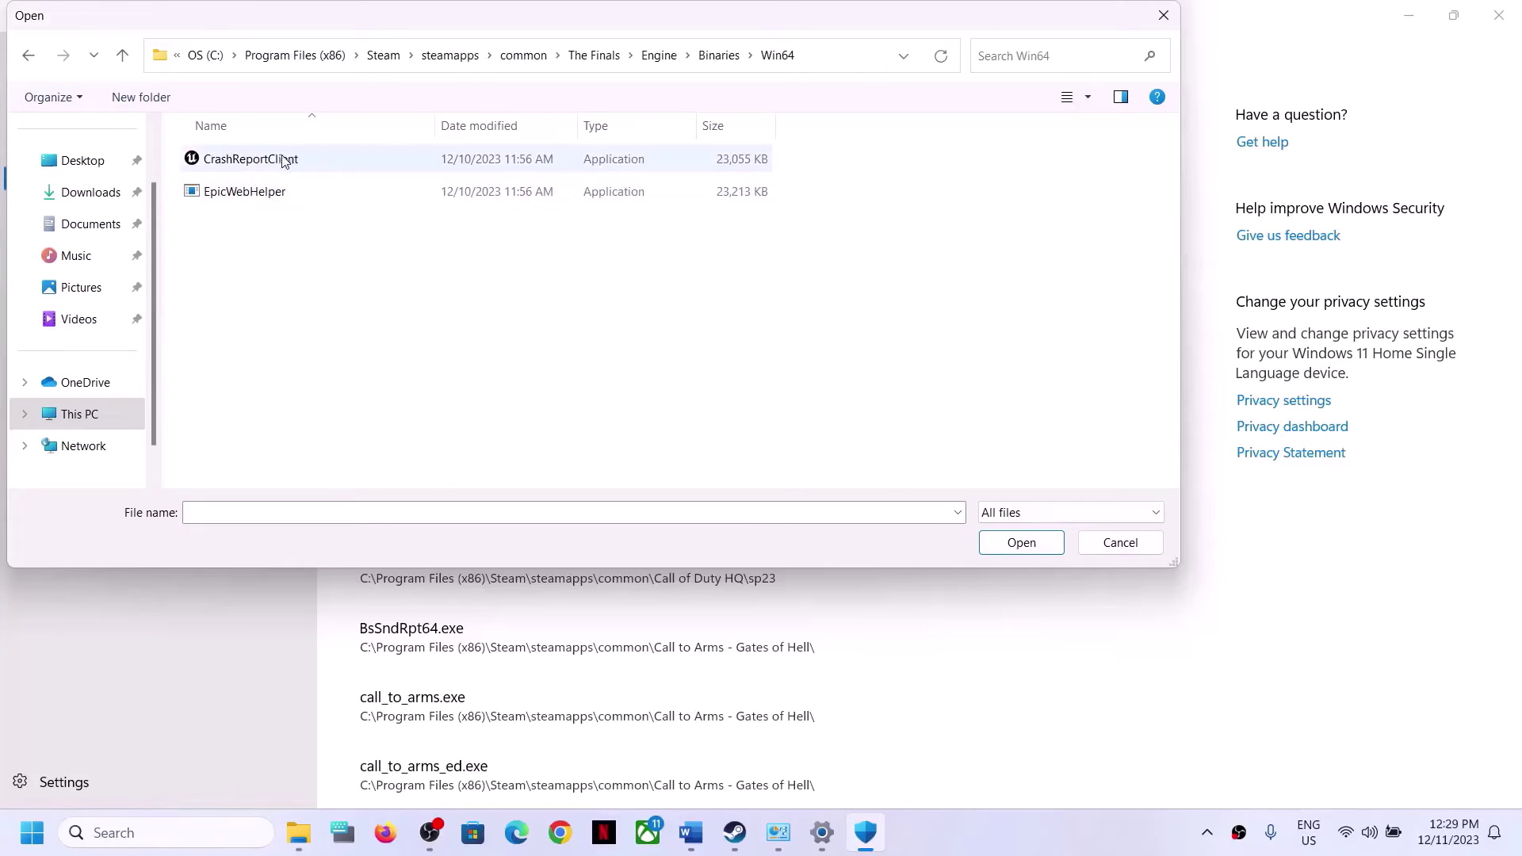
{"action": "left_click", "coordinate": [123, 56]}
{"action": "left_click", "coordinate": [124, 57]}
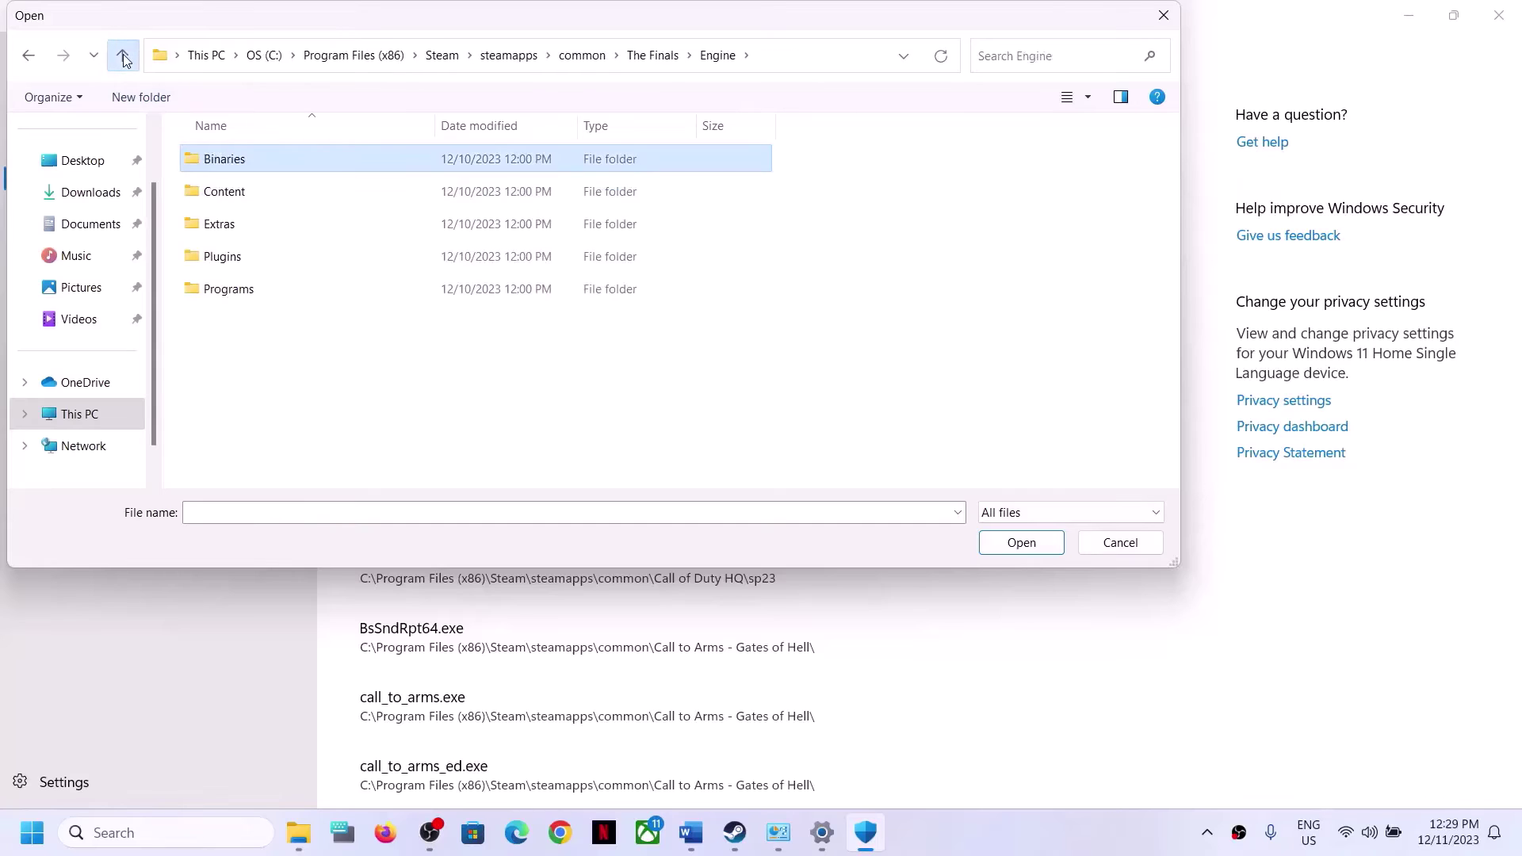
{"action": "left_click", "coordinate": [123, 58]}
Allow the Discovery application from The Finals\Discovery\Binaries\Win64 through Controlled folder access.
{"action": "left_click", "coordinate": [246, 160]}
{"action": "double_click", "coordinate": [246, 163]}
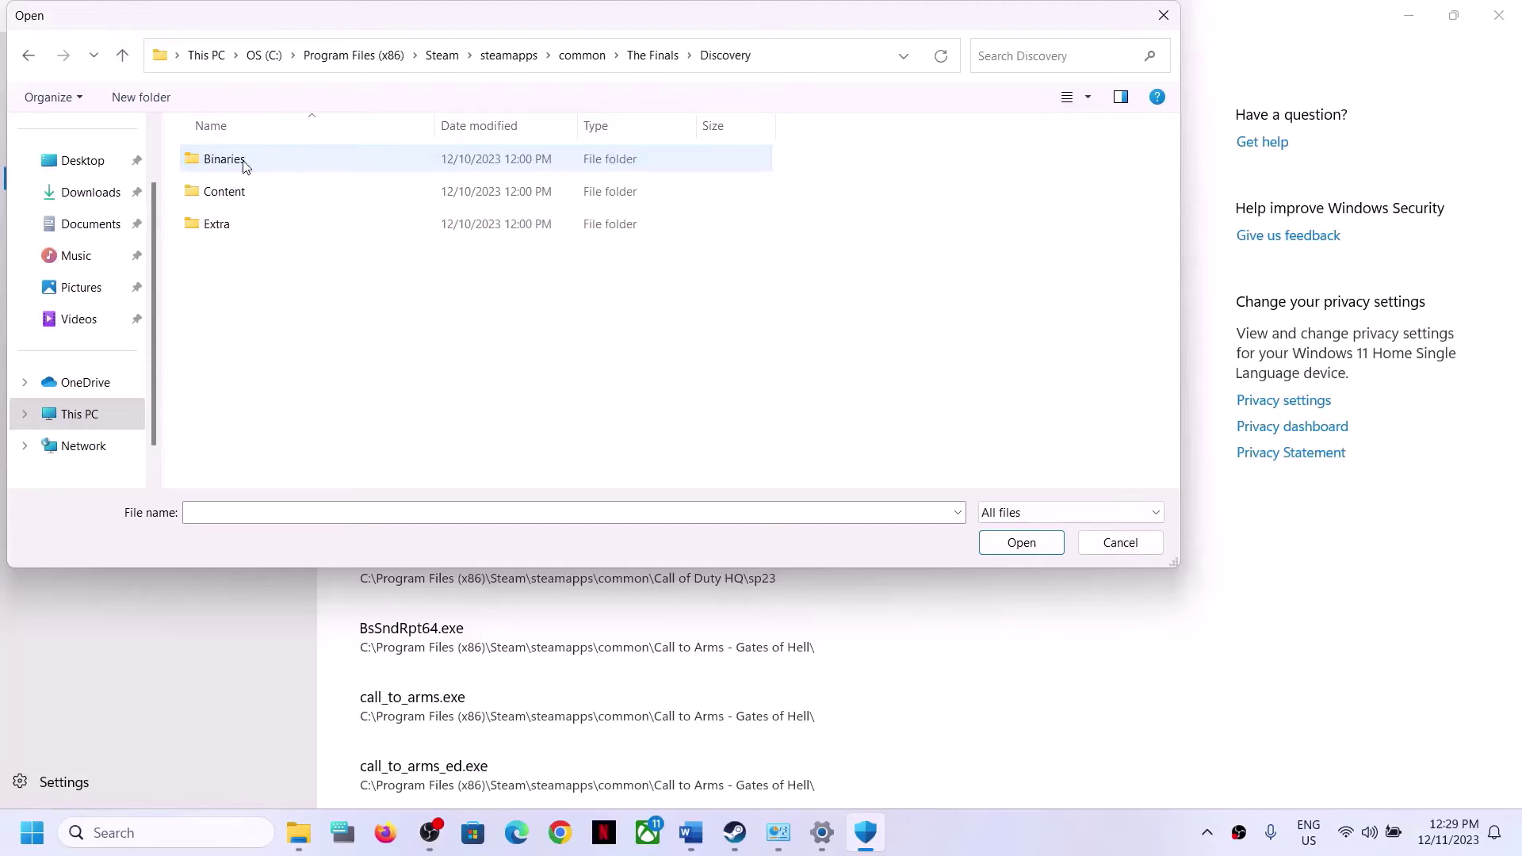
{"action": "double_click", "coordinate": [248, 161]}
{"action": "double_click", "coordinate": [265, 163]}
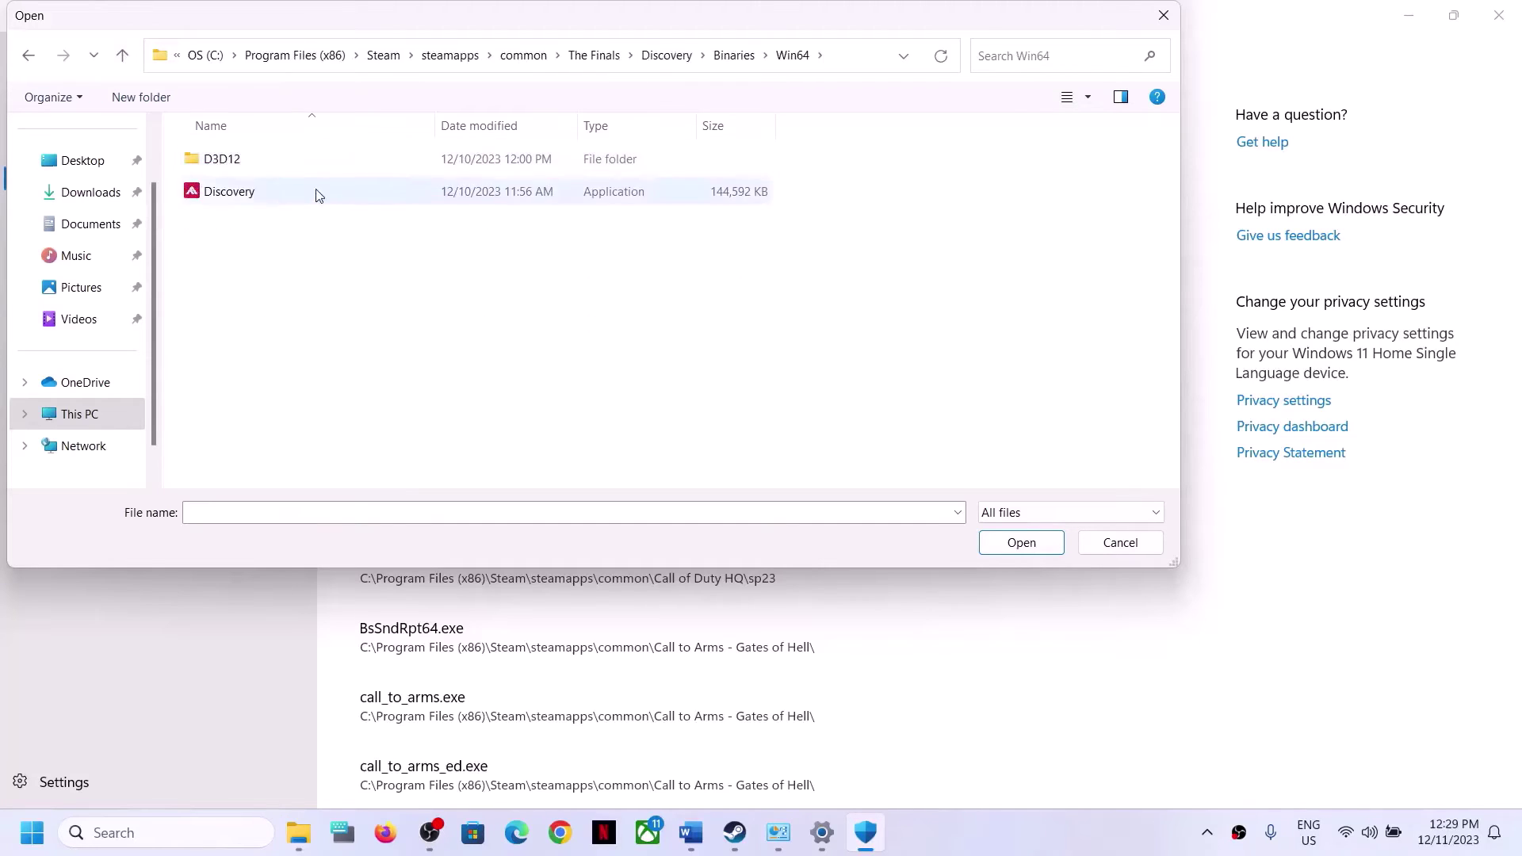
{"action": "left_click", "coordinate": [229, 199]}
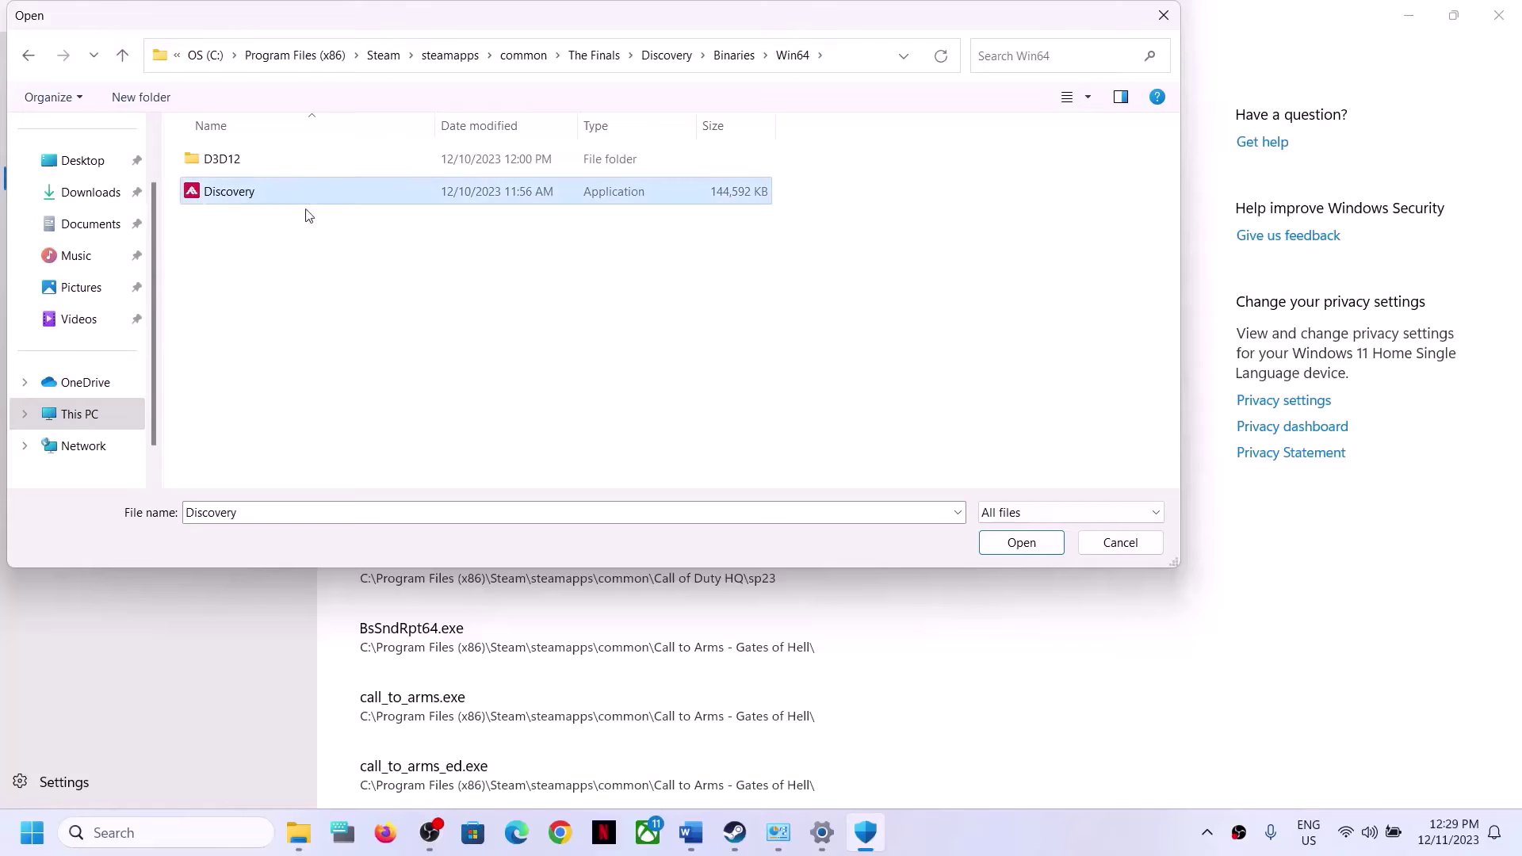
{"action": "left_click", "coordinate": [1006, 552]}
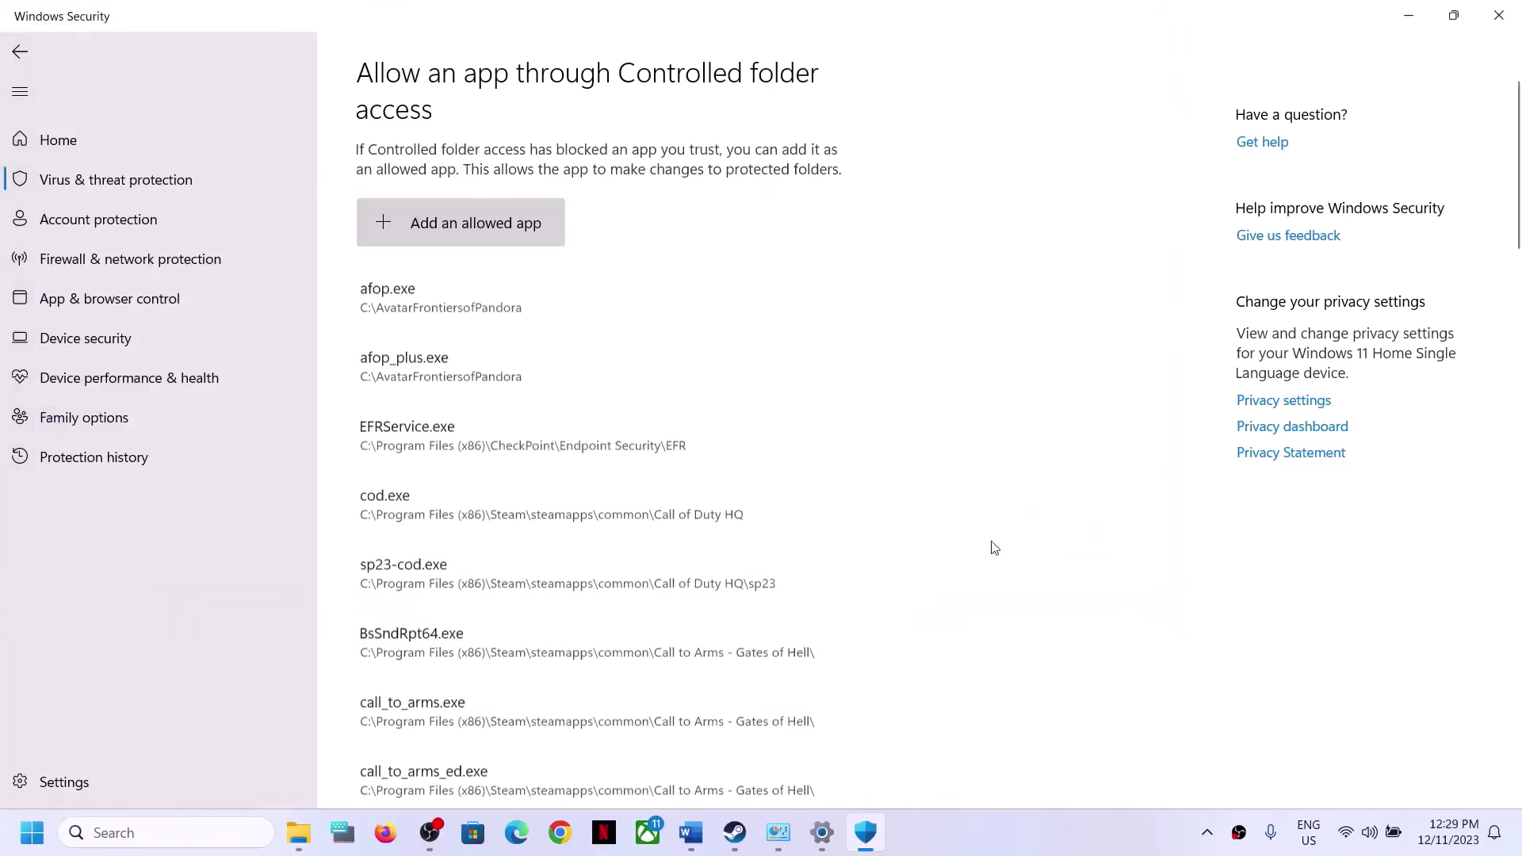
Switch to Control Panel and open the allowed apps list of Windows Defender Firewall.
{"action": "left_click", "coordinate": [163, 833]}
{"action": "type", "text": "con"}
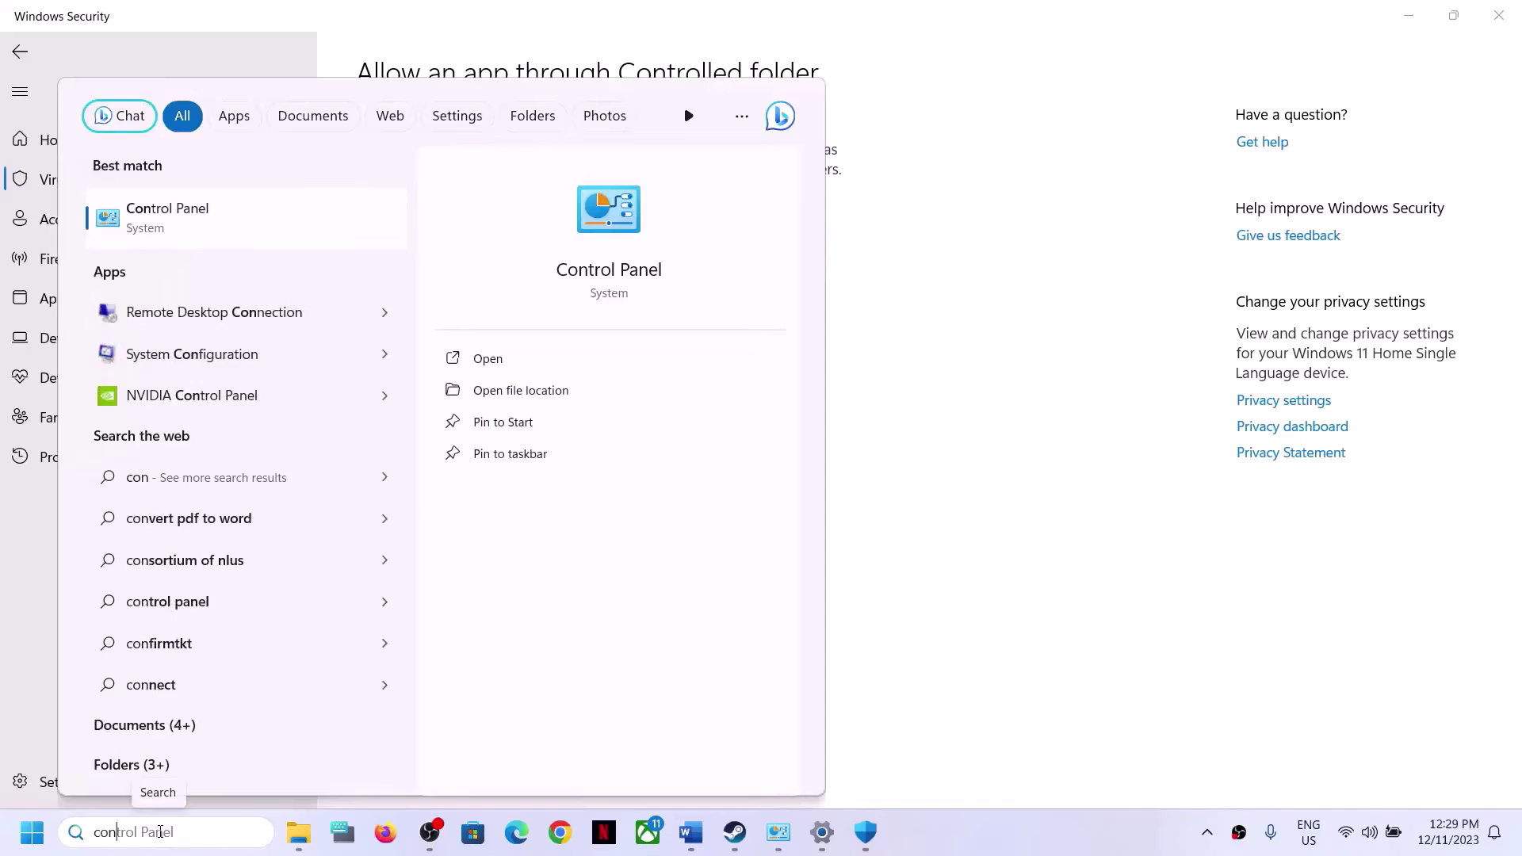
{"action": "type", "text": "gtrol"}
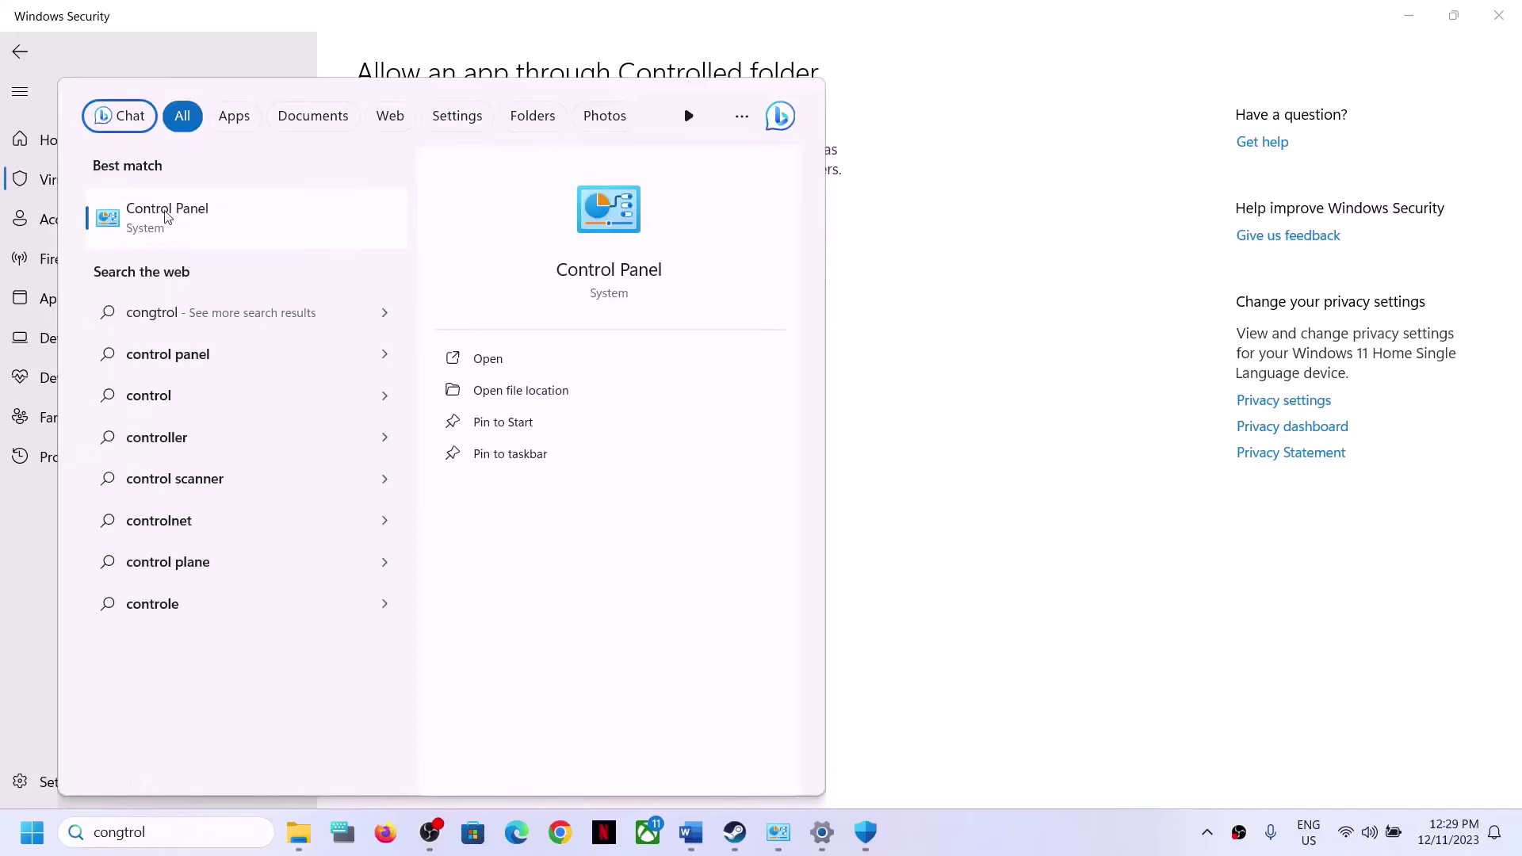
{"action": "left_click", "coordinate": [168, 211]}
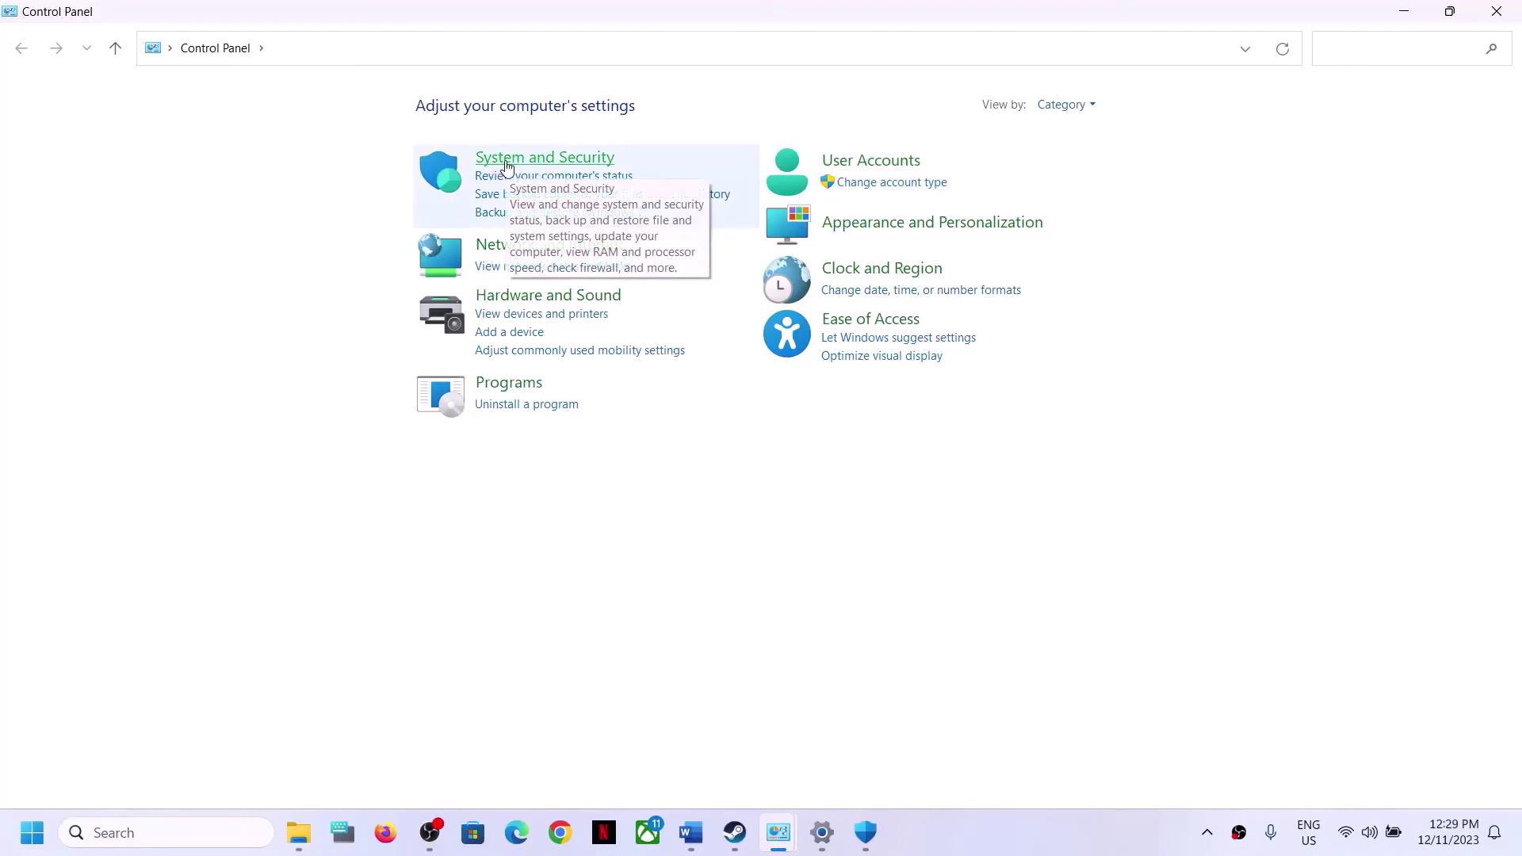
{"action": "left_click", "coordinate": [507, 166]}
{"action": "left_click", "coordinate": [386, 176]}
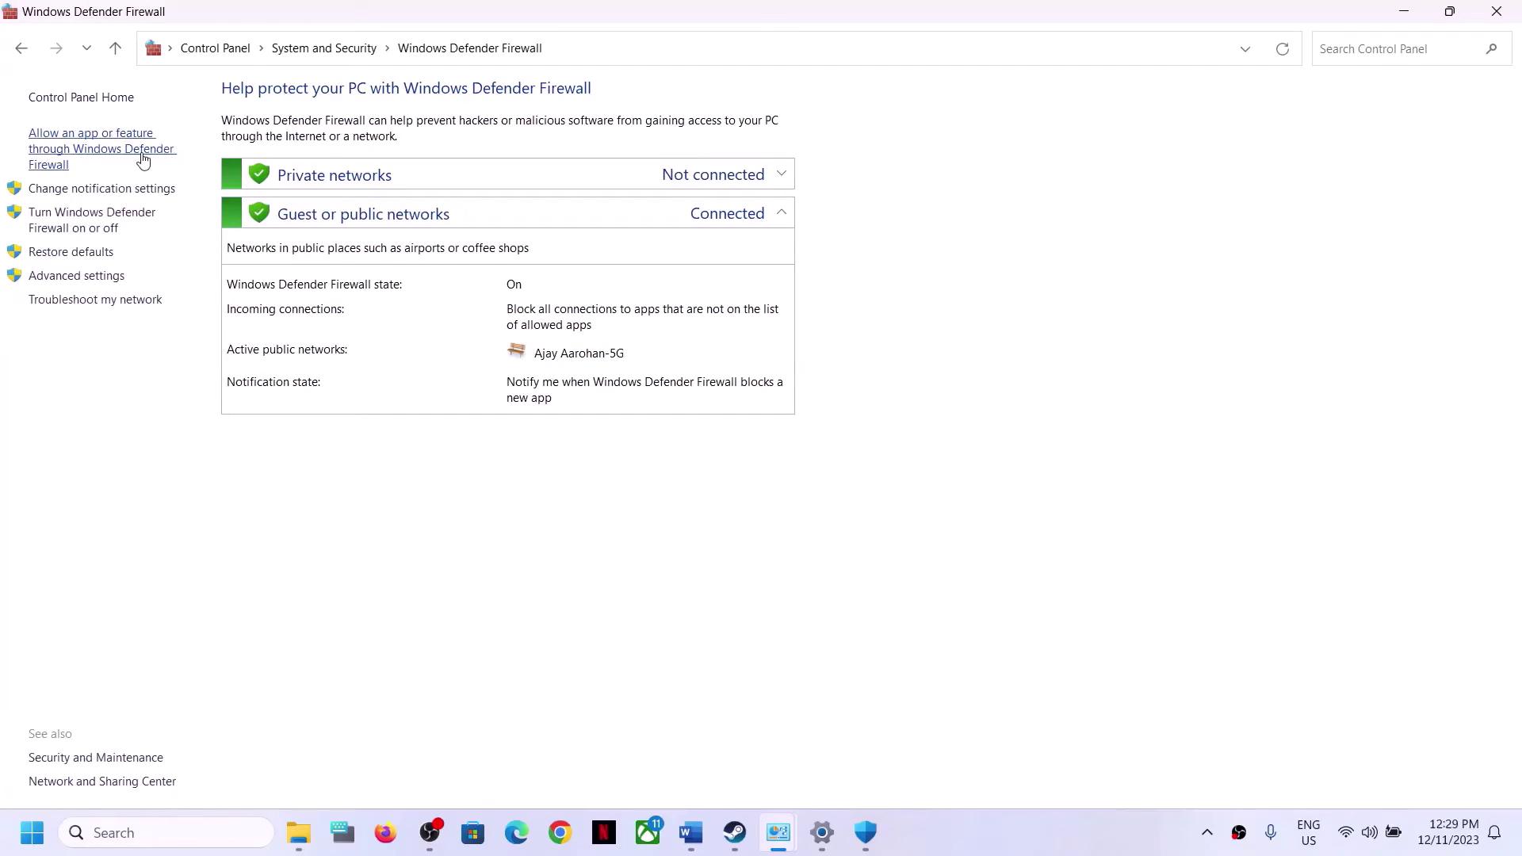
{"action": "left_click", "coordinate": [143, 155]}
Unlock the firewall's allowed apps for changes and try to add the Discovery application from steamapps\common\The Finals.
{"action": "left_click", "coordinate": [1023, 158]}
{"action": "left_click", "coordinate": [1001, 514]}
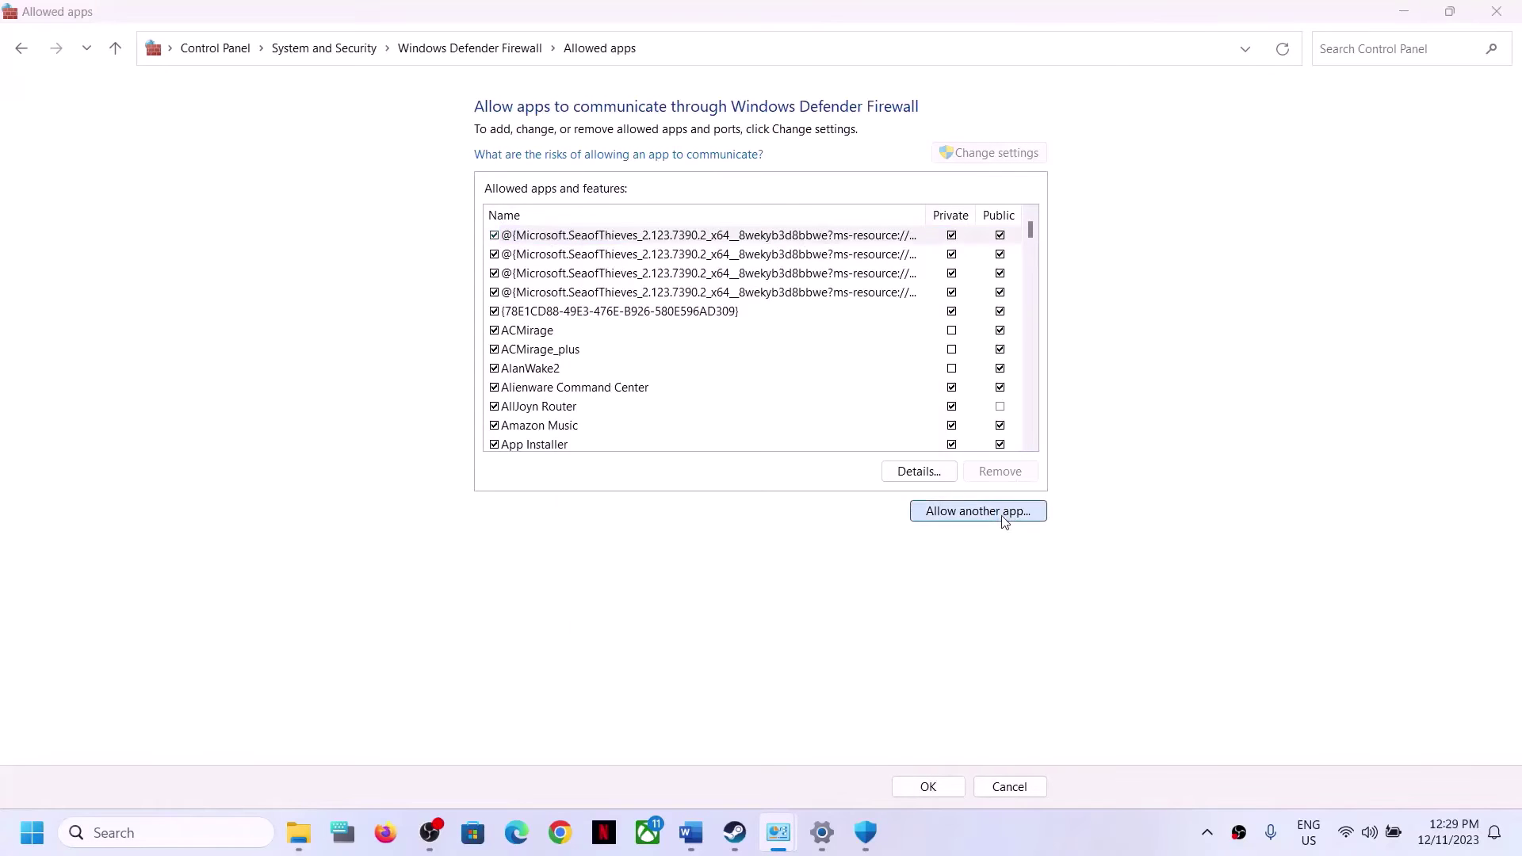
{"action": "left_click", "coordinate": [892, 507]}
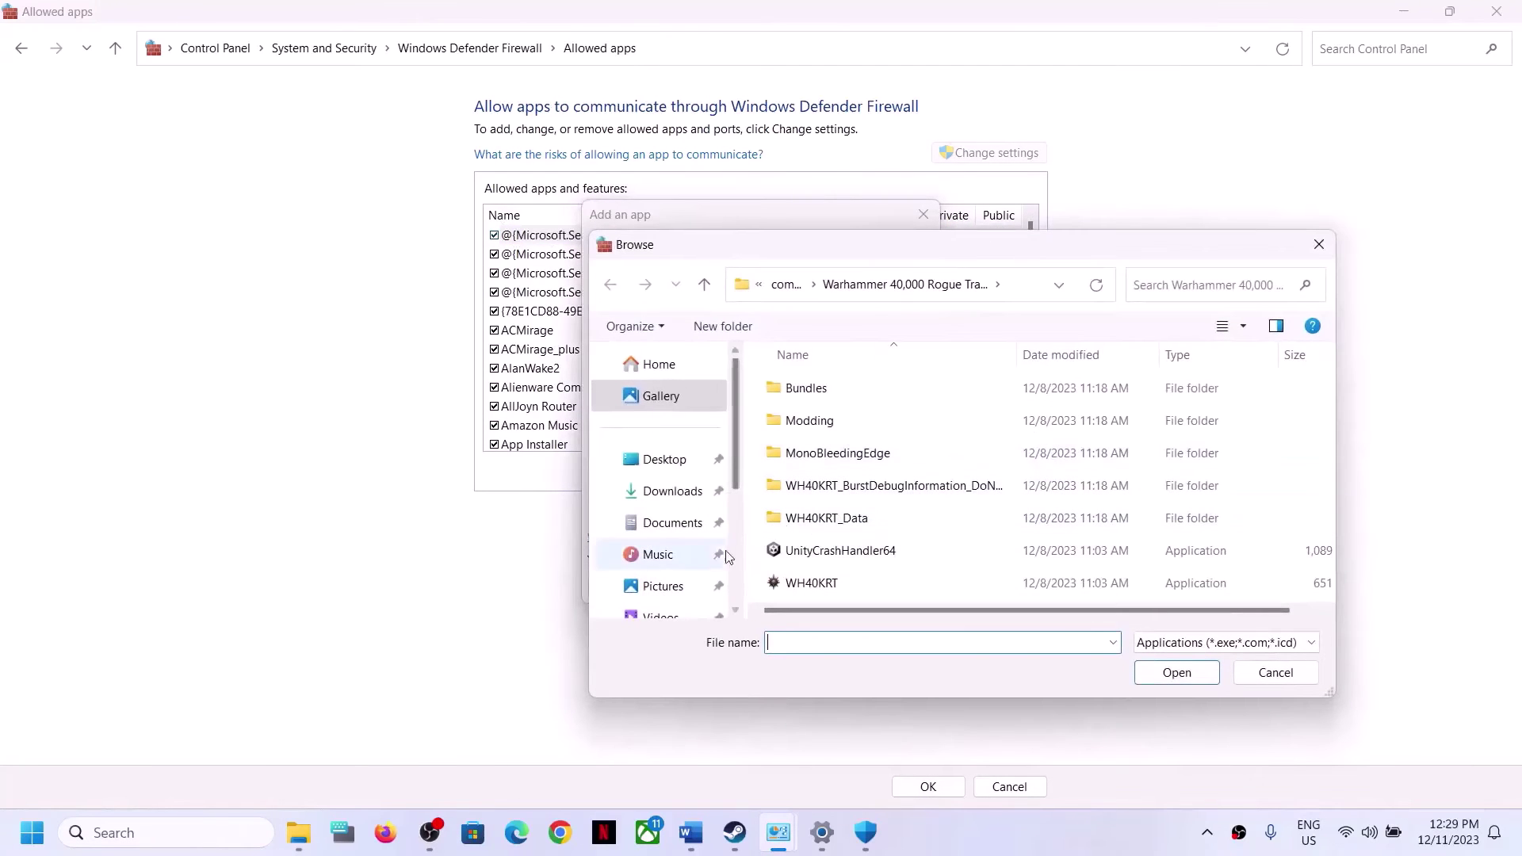
{"action": "scroll", "coordinate": [669, 606], "scroll_direction": "down", "scroll_amount": 3}
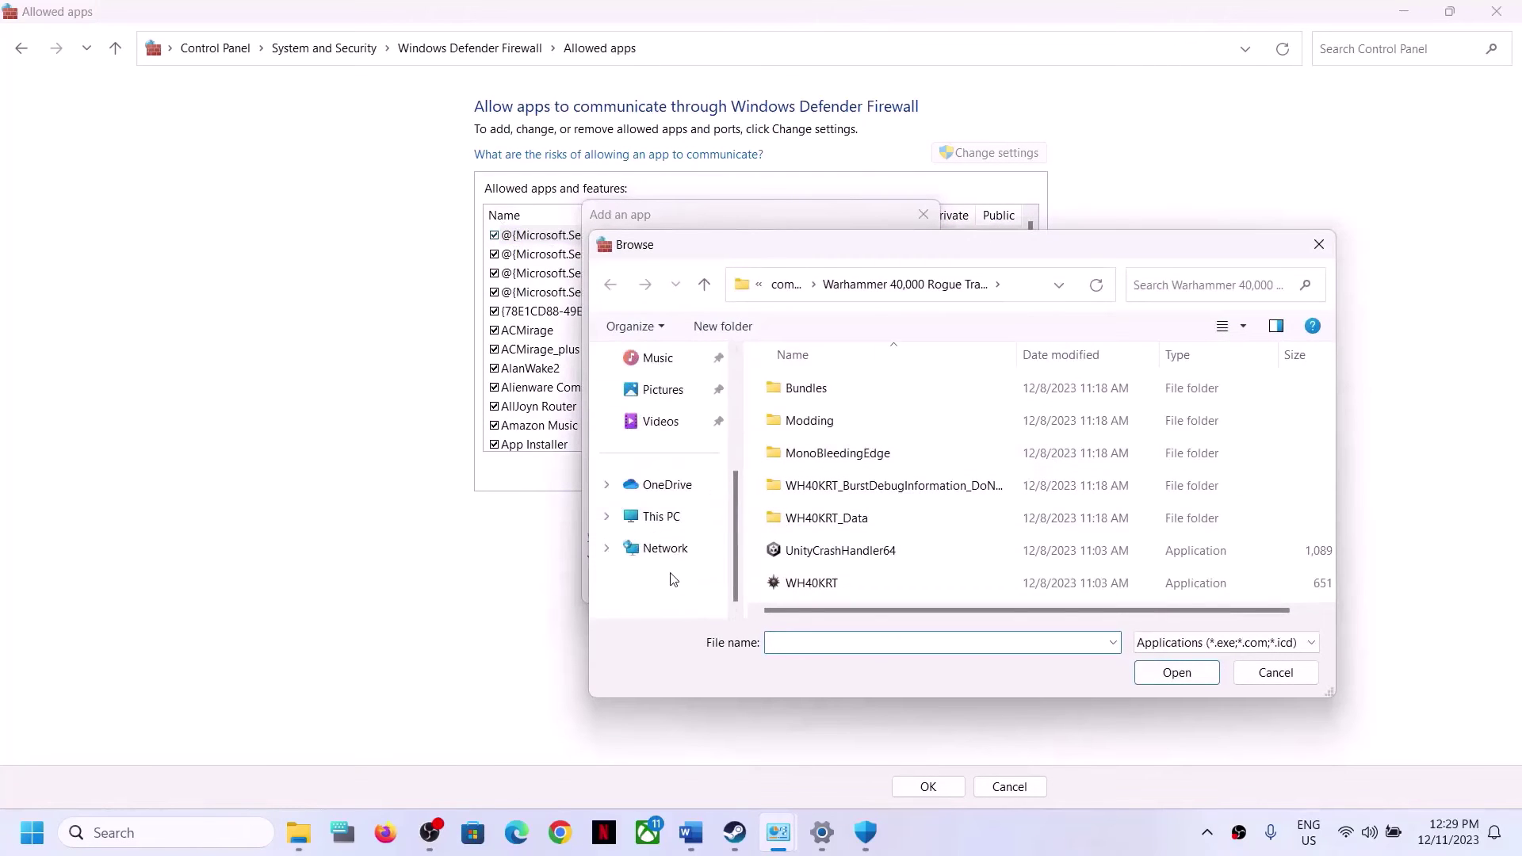
{"action": "left_click", "coordinate": [785, 293]}
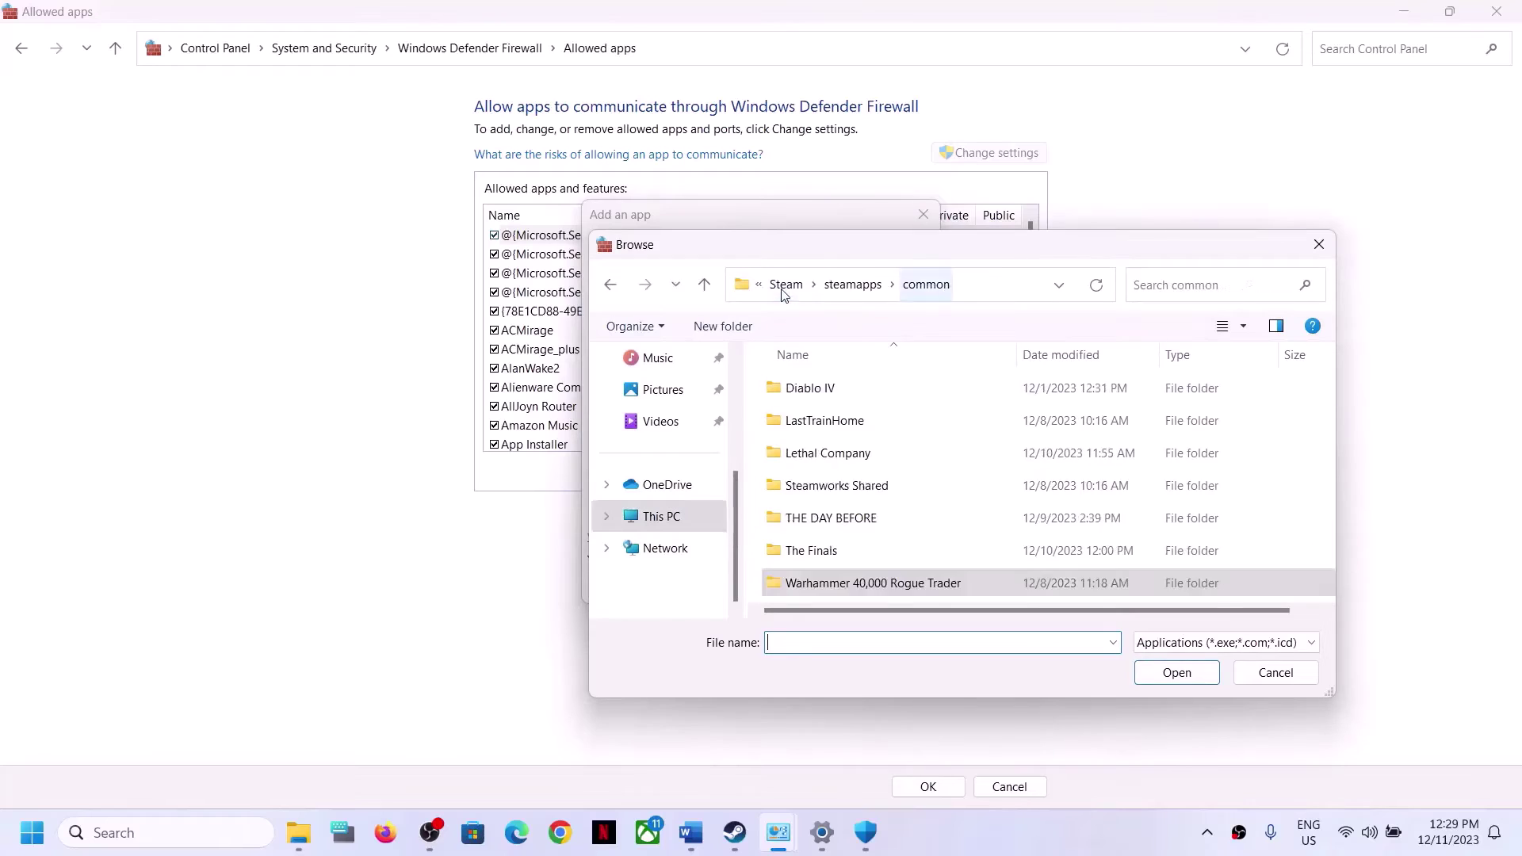
{"action": "double_click", "coordinate": [842, 559]}
{"action": "left_click", "coordinate": [850, 522]}
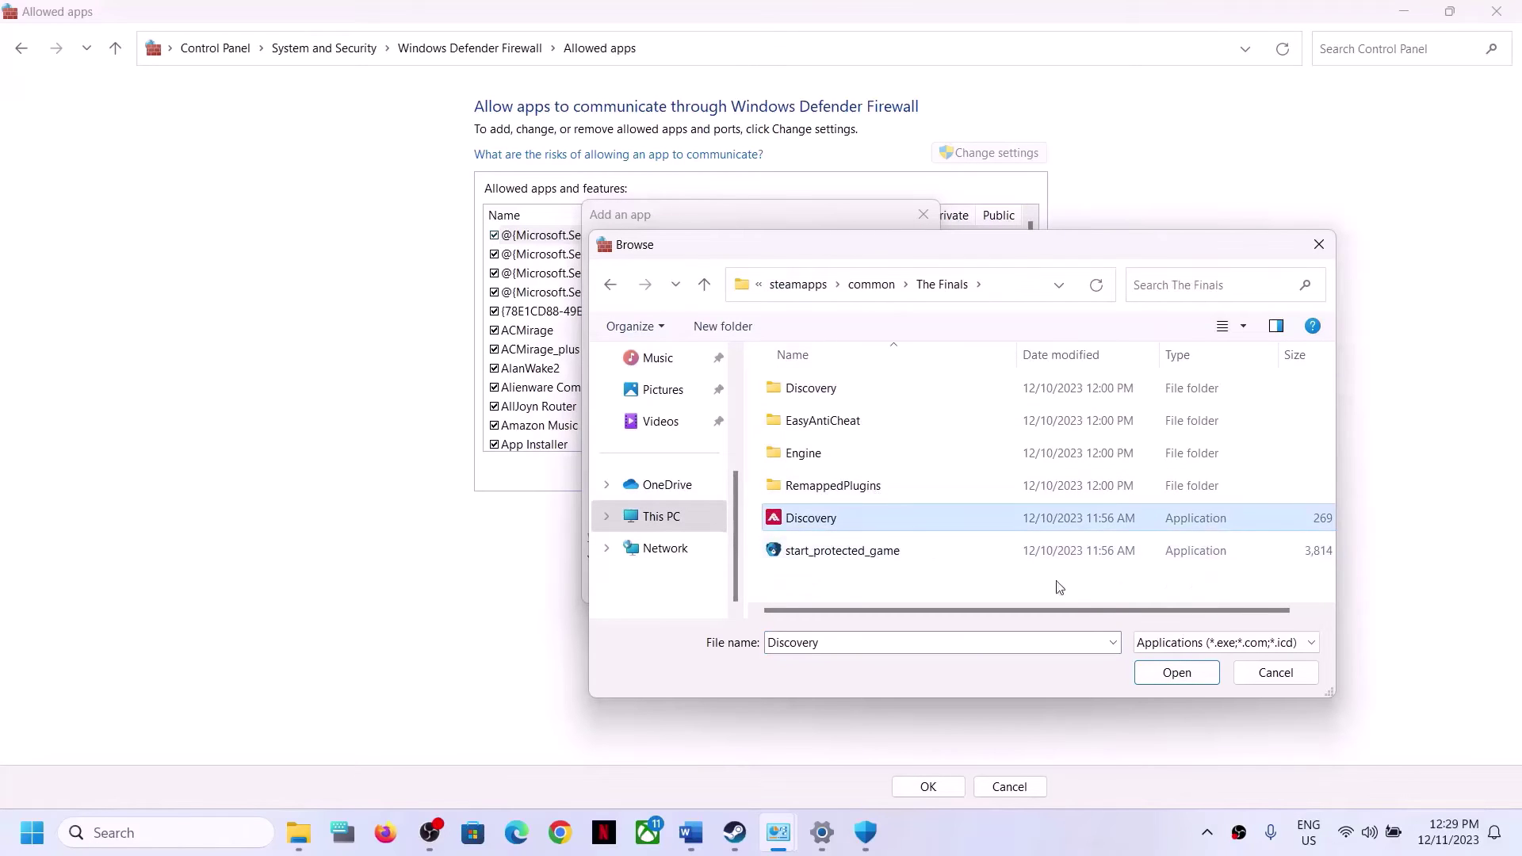
{"action": "left_click", "coordinate": [1173, 673]}
{"action": "left_click", "coordinate": [821, 586]}
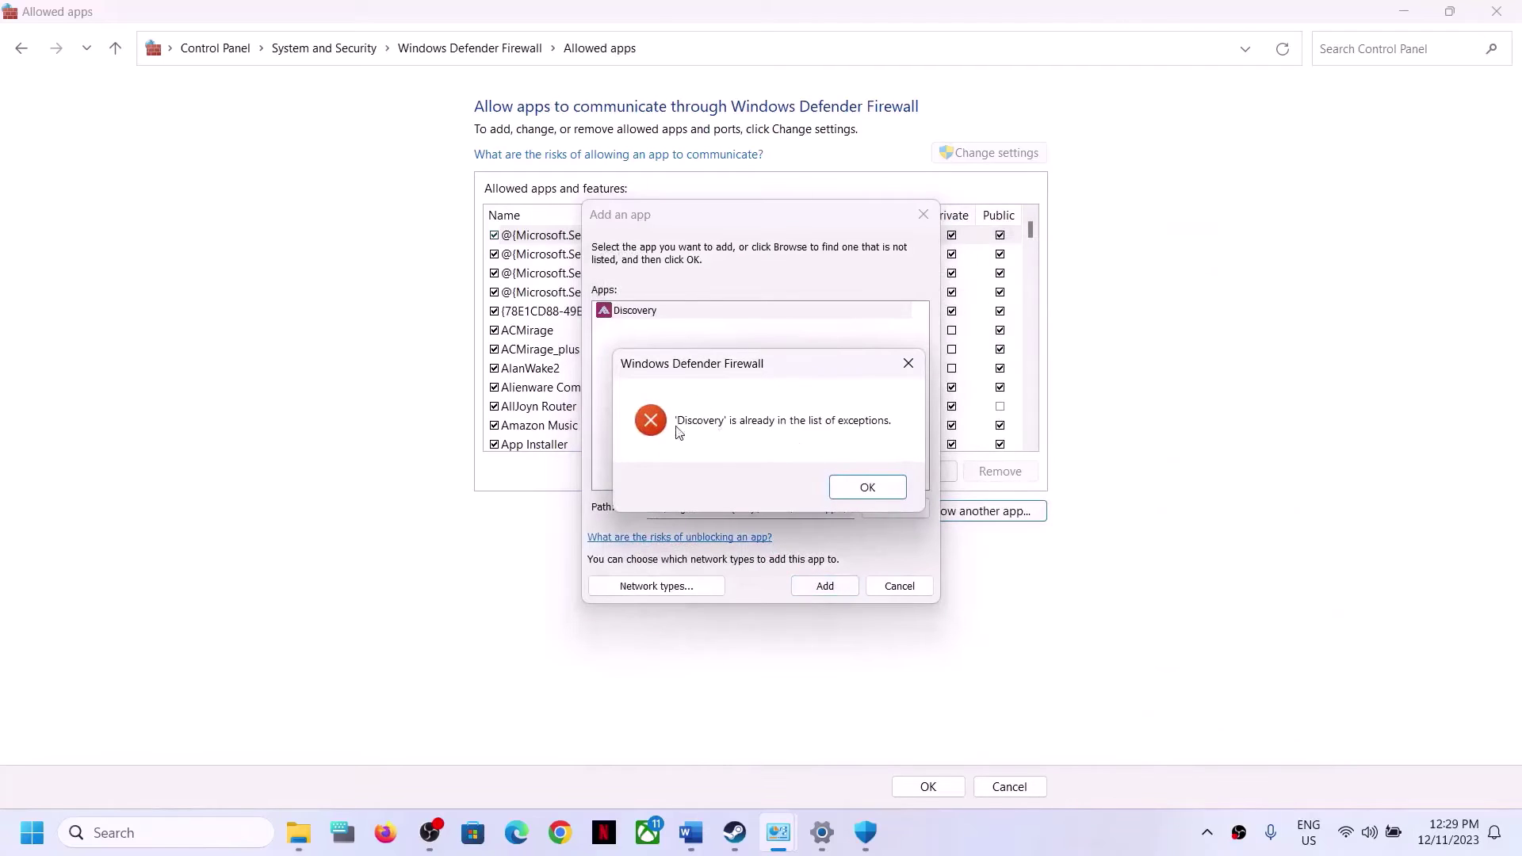
{"action": "left_click", "coordinate": [886, 490]}
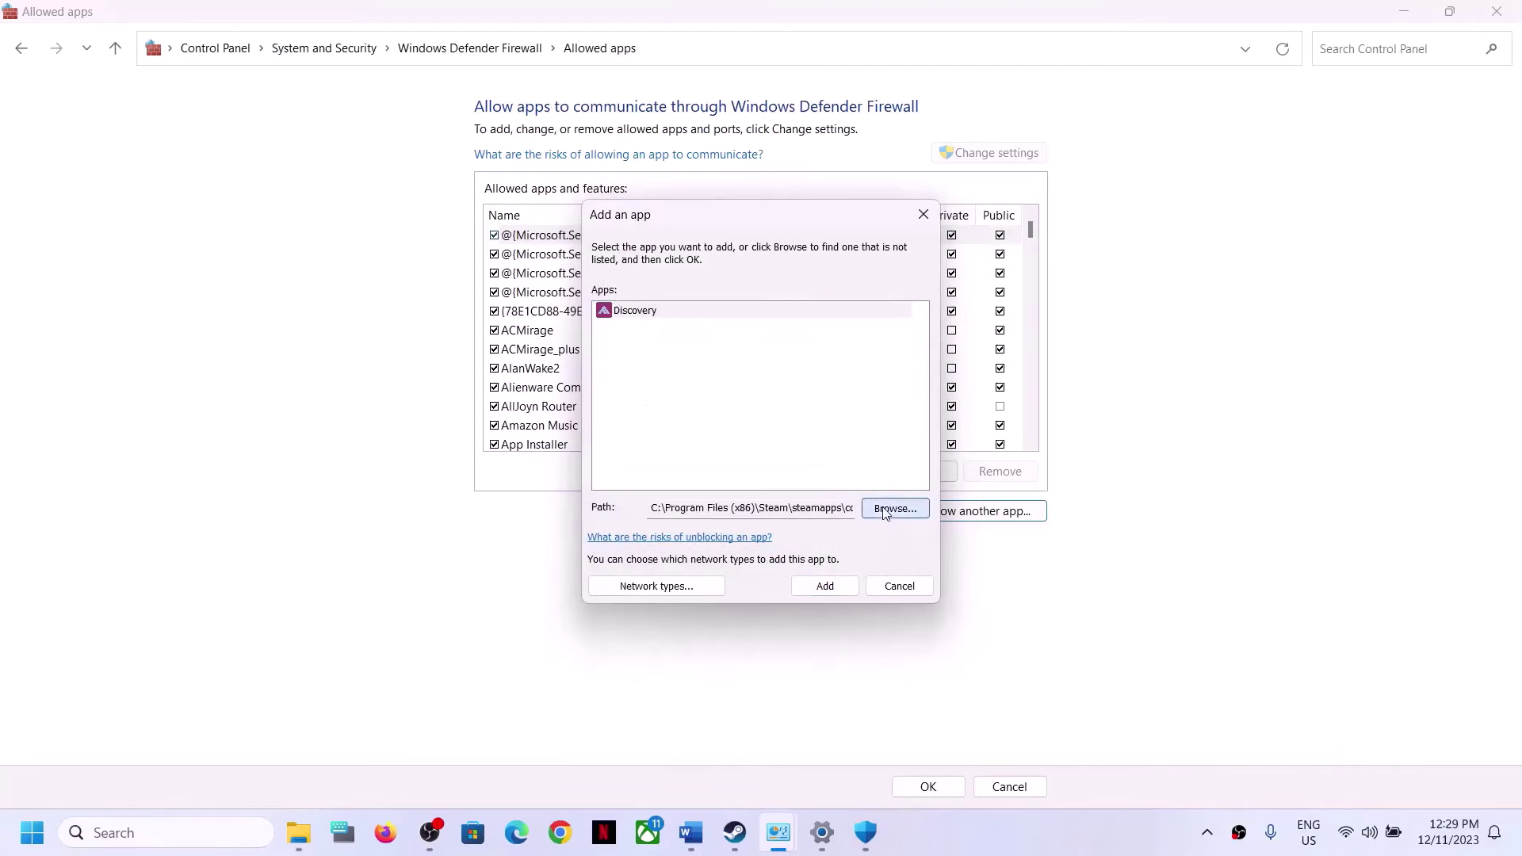
Add start_protected_game from The Finals folder to the firewall's allowed apps.
{"action": "left_click", "coordinate": [895, 511]}
{"action": "left_click", "coordinate": [803, 559]}
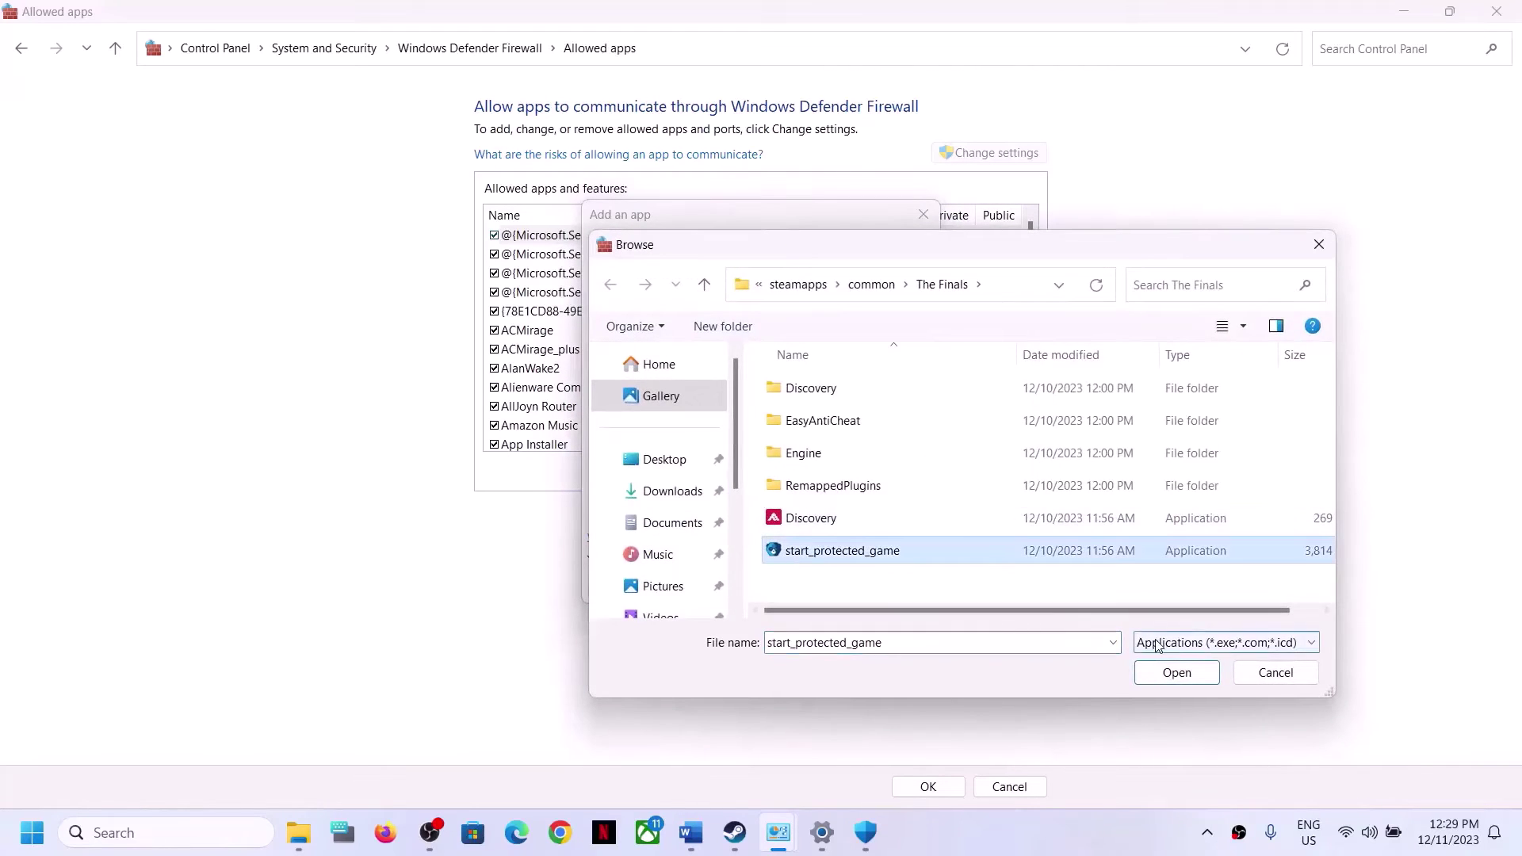
{"action": "left_click", "coordinate": [1177, 674]}
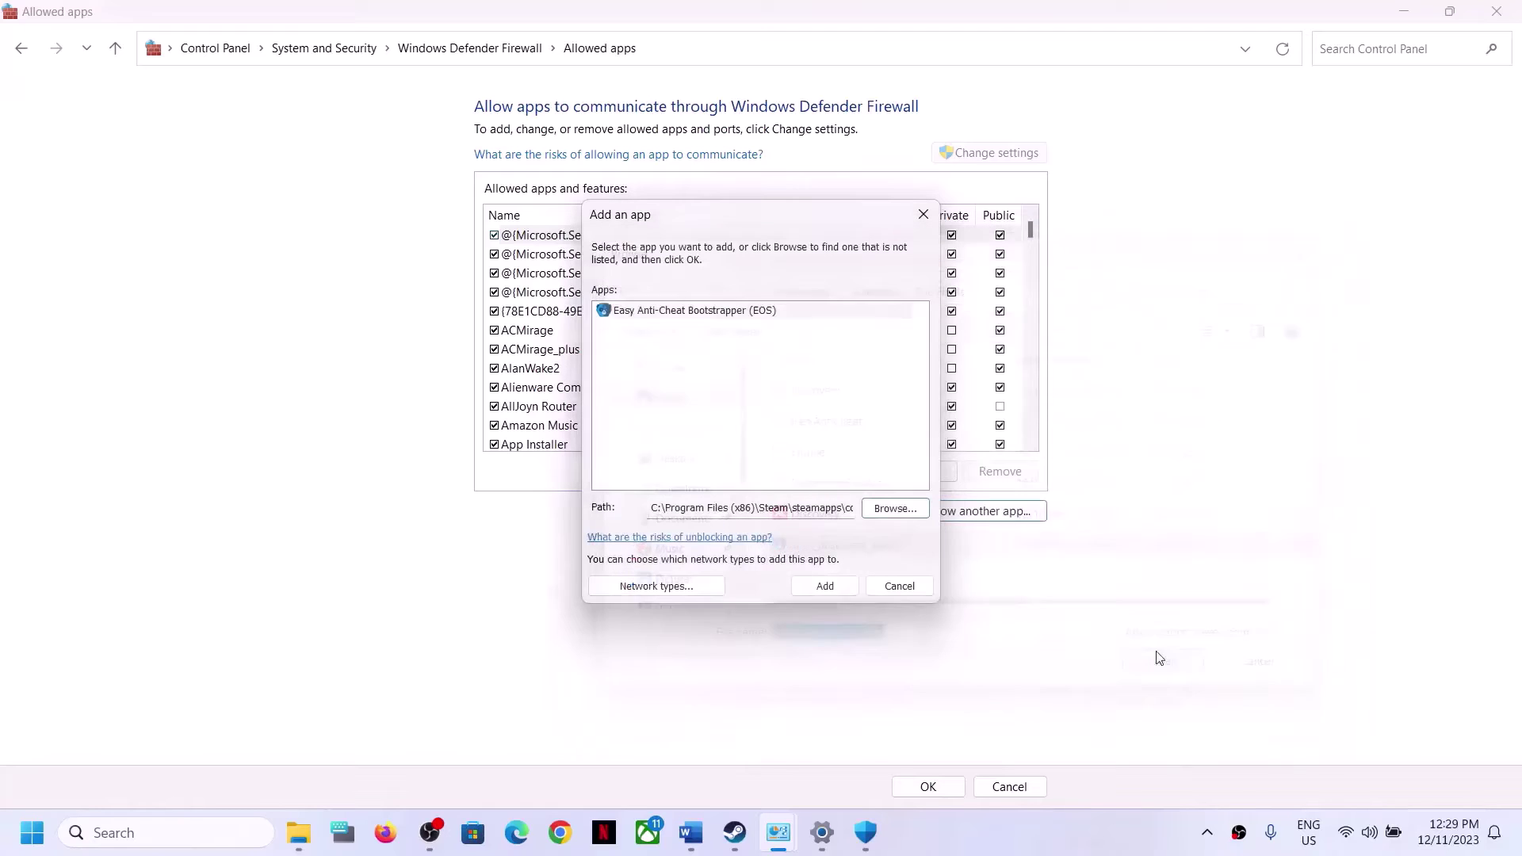
{"action": "left_click", "coordinate": [828, 589]}
Add the Discovery application from The Finals\Discovery\Binaries\Win64 to the firewall's allowed apps and save the allowed apps list.
{"action": "left_click", "coordinate": [995, 513]}
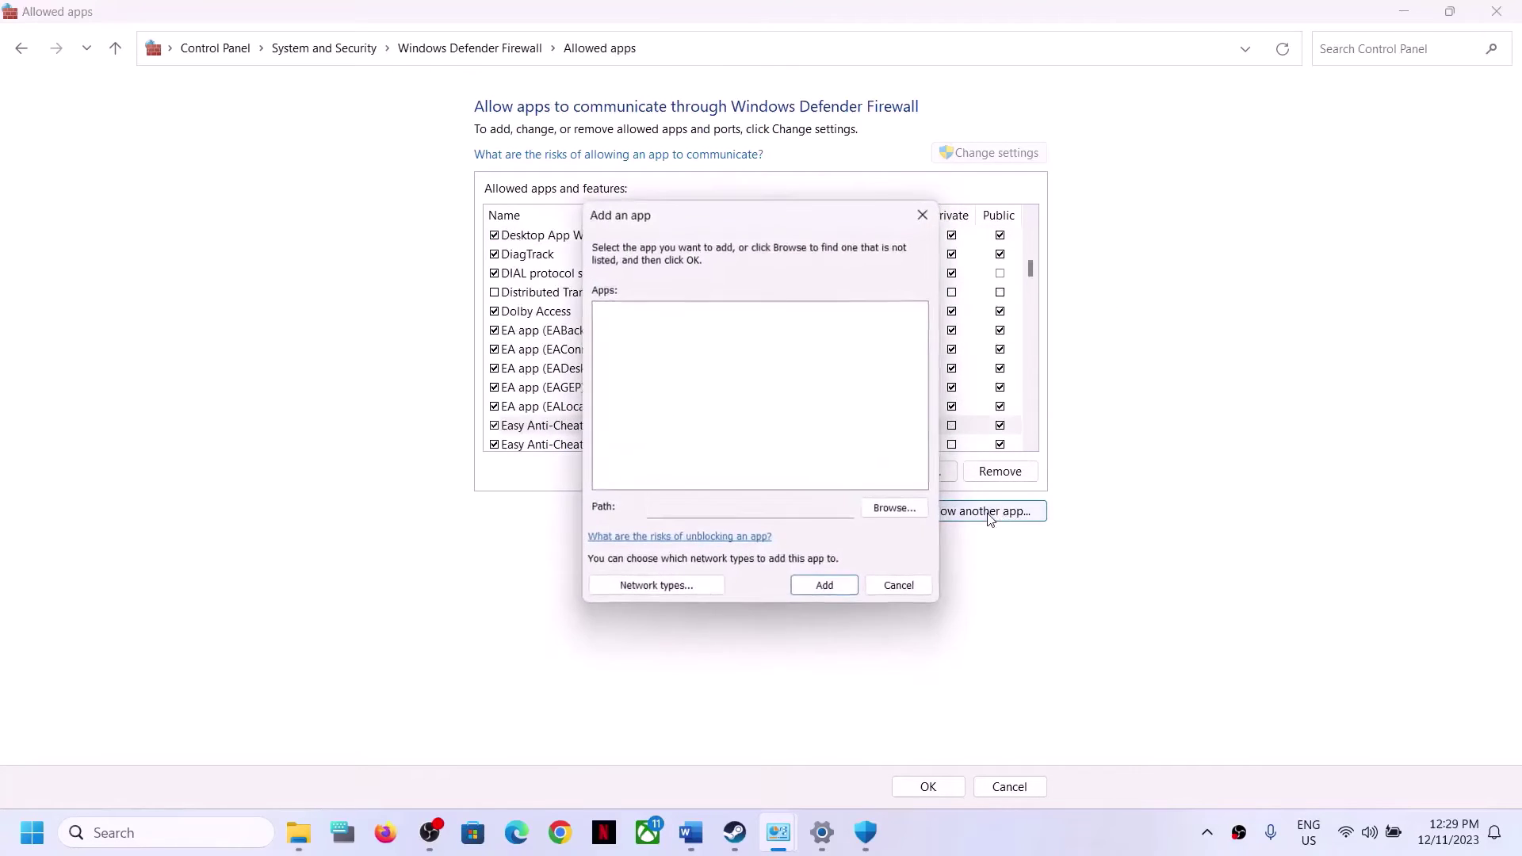
{"action": "left_click", "coordinate": [894, 511]}
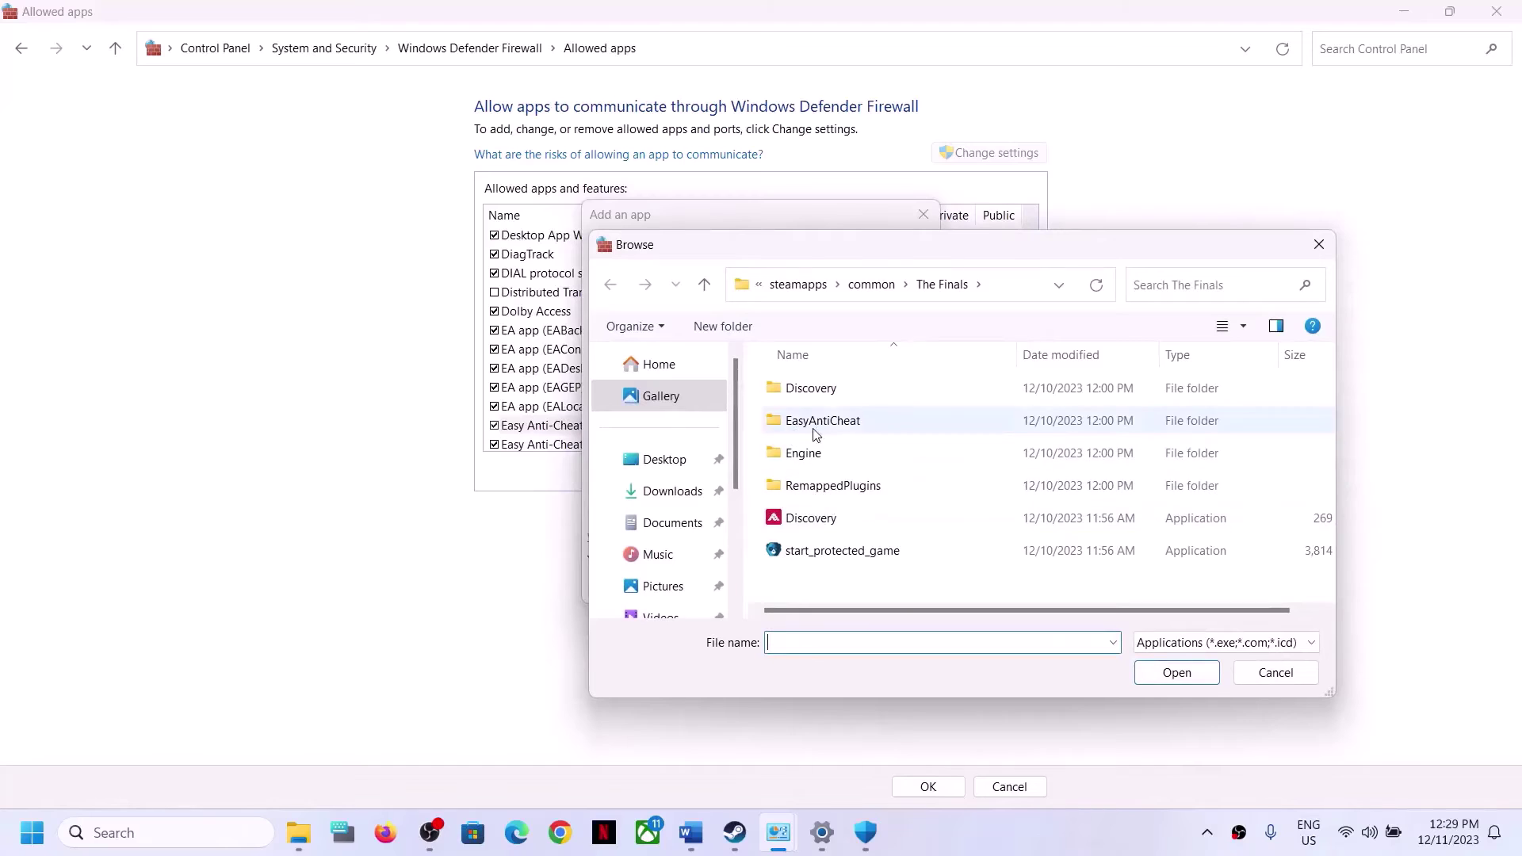
{"action": "double_click", "coordinate": [809, 390]}
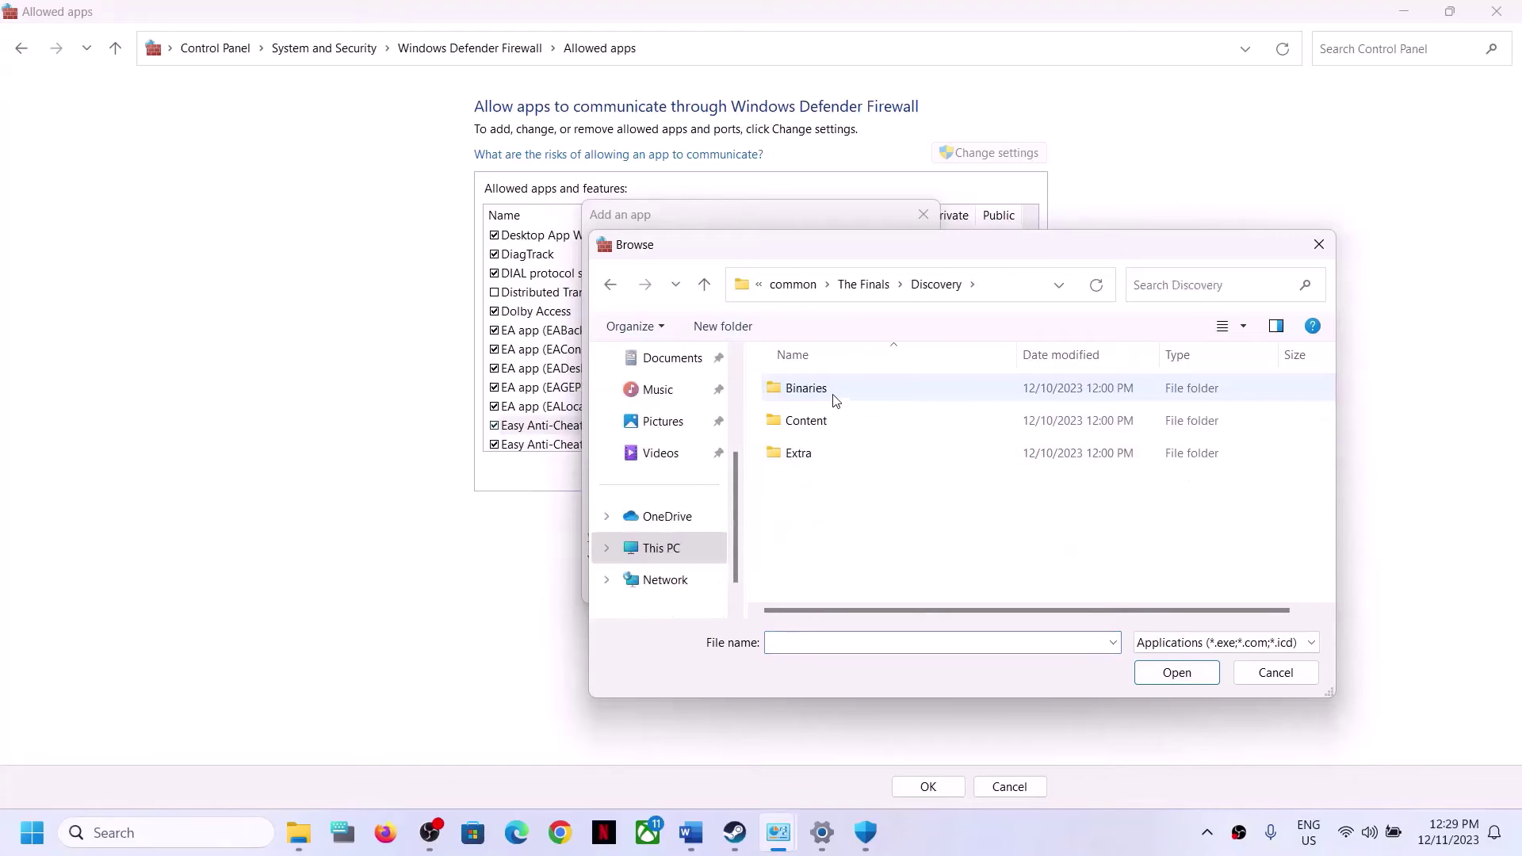
{"action": "double_click", "coordinate": [832, 393]}
{"action": "double_click", "coordinate": [807, 393]}
{"action": "left_click", "coordinate": [801, 424]}
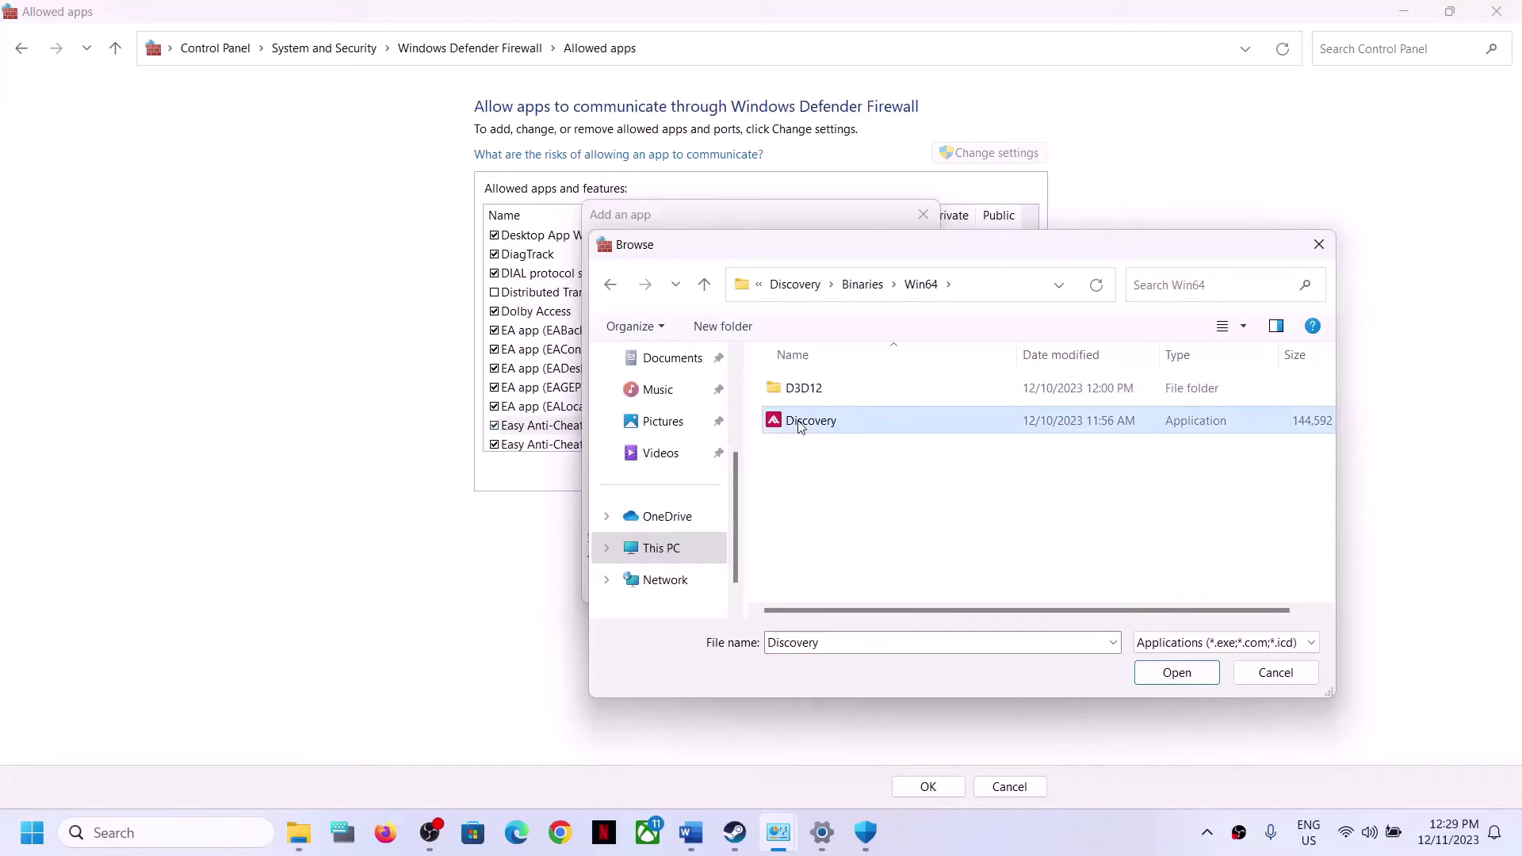
{"action": "left_click", "coordinate": [1174, 674]}
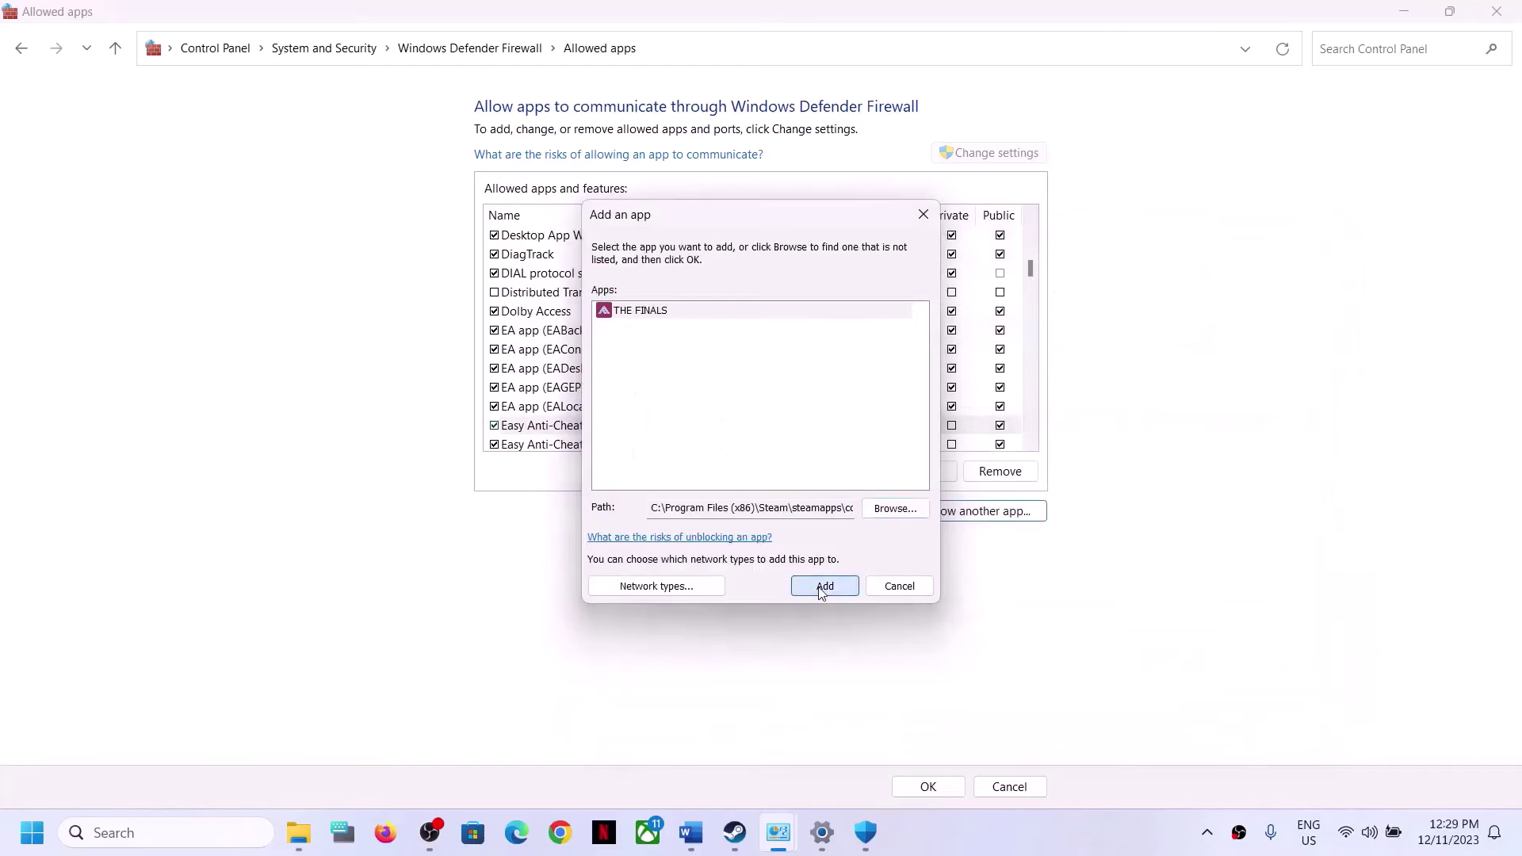
{"action": "left_click", "coordinate": [823, 588]}
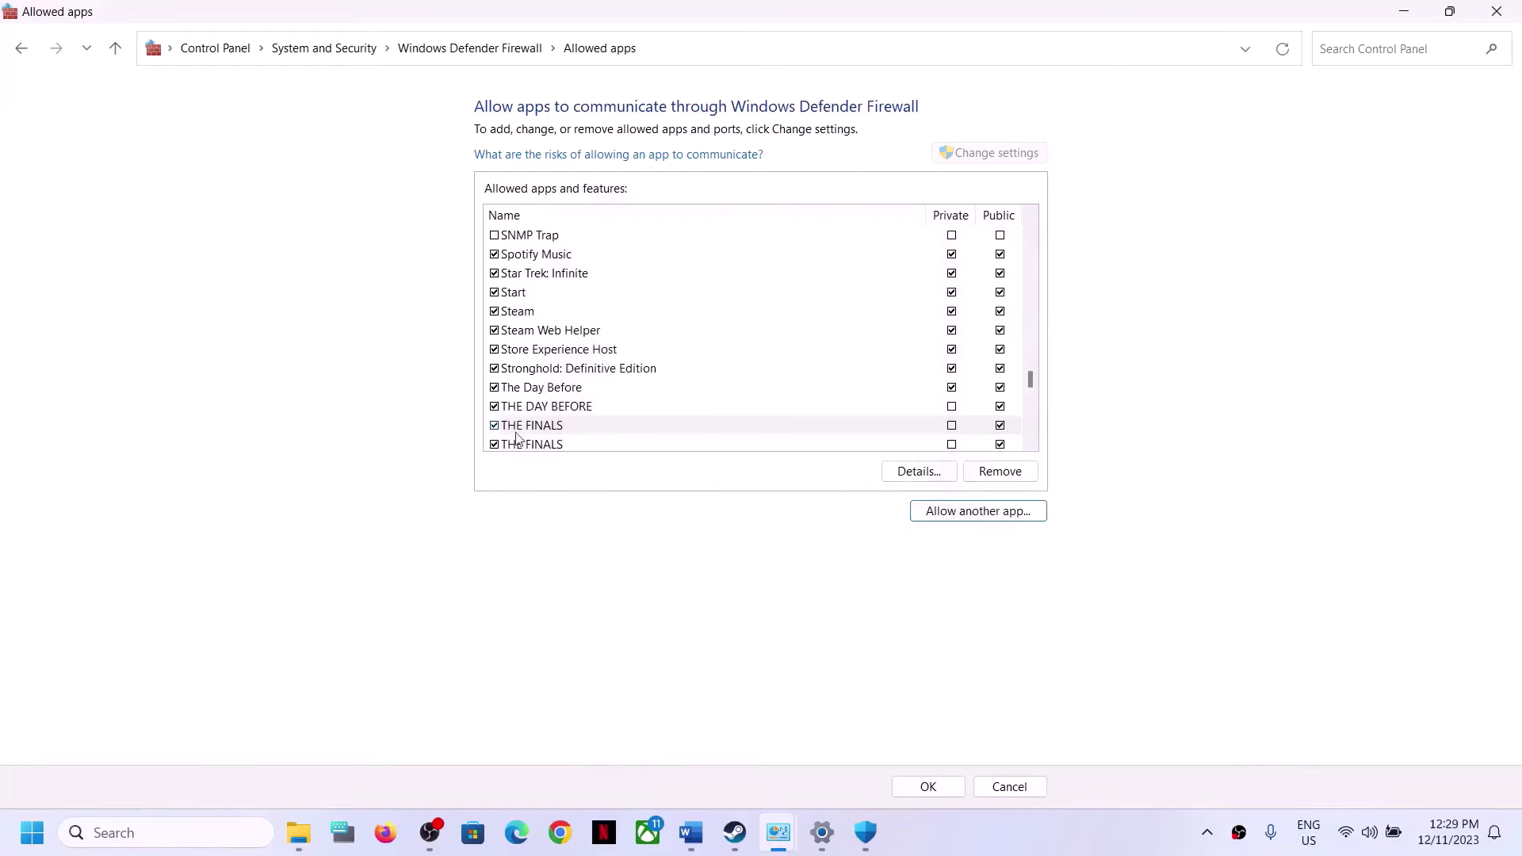
{"action": "left_click", "coordinate": [930, 787]}
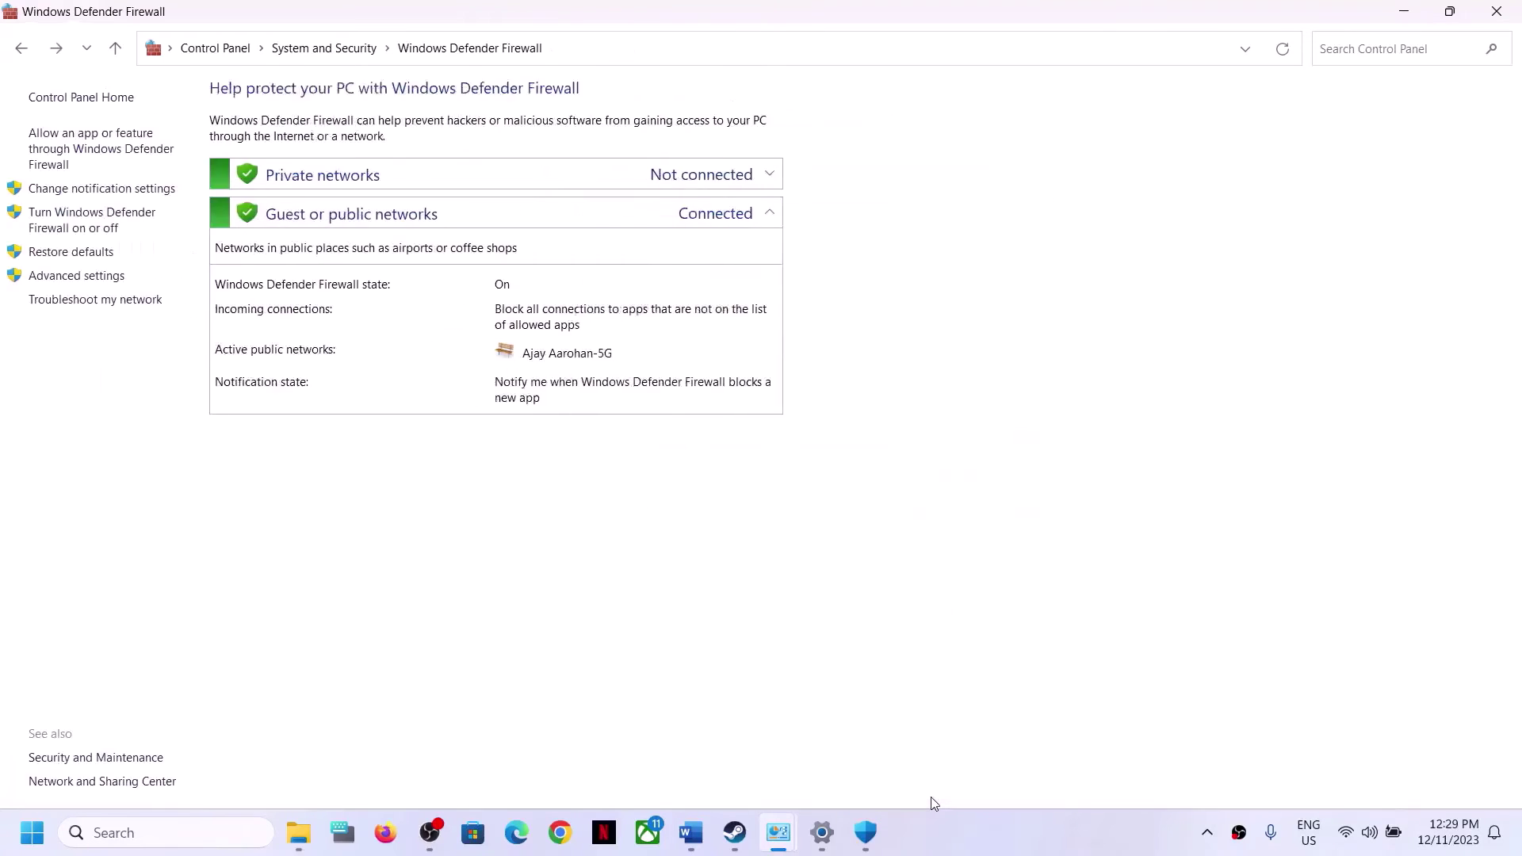
Close the Windows Defender Firewall, Windows Security and Settings windows.
{"action": "left_click", "coordinate": [1499, 12]}
{"action": "left_click", "coordinate": [1498, 16]}
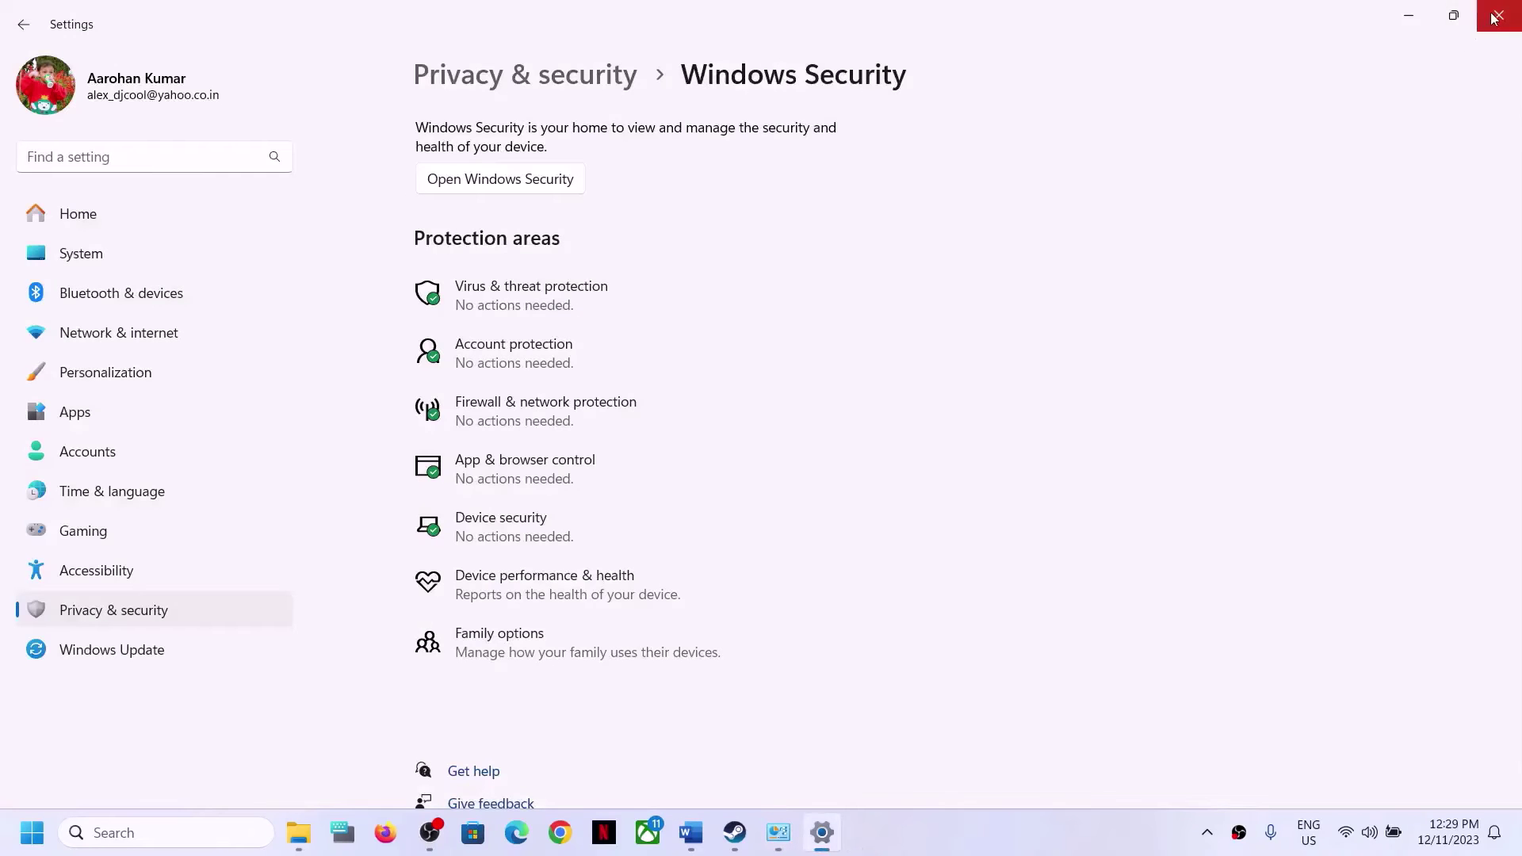
{"action": "left_click", "coordinate": [1497, 18]}
Review Step 9 in the Word notes on a clean graphics driver installation, including the NVIDIA and AMD driver links.
{"action": "scroll", "coordinate": [468, 485], "scroll_direction": "down", "scroll_amount": 4}
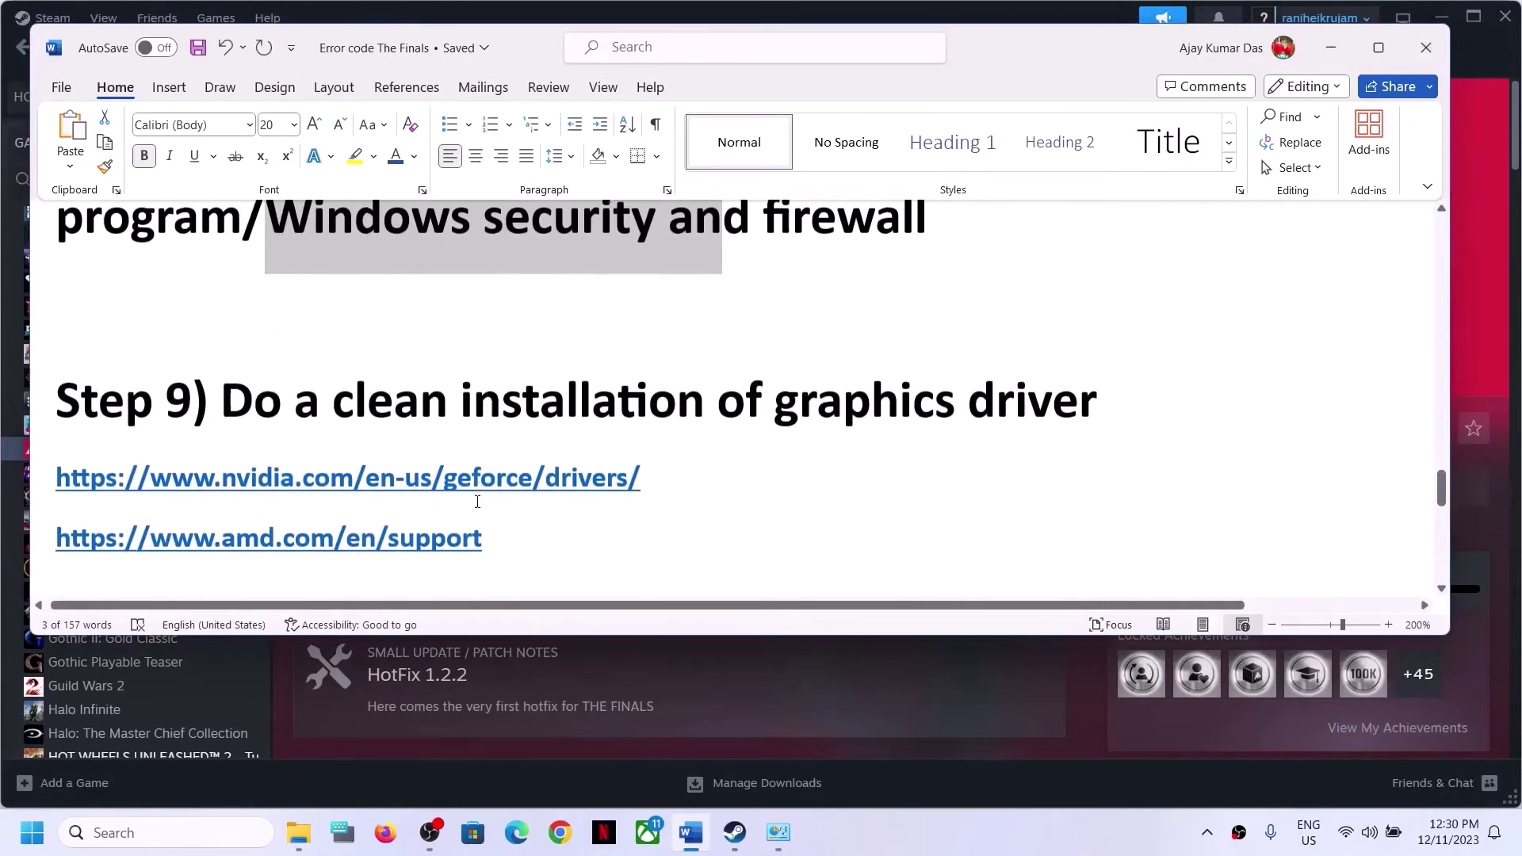
{"action": "left_click_drag", "start_coordinate": [224, 399], "coordinate": [1097, 400]}
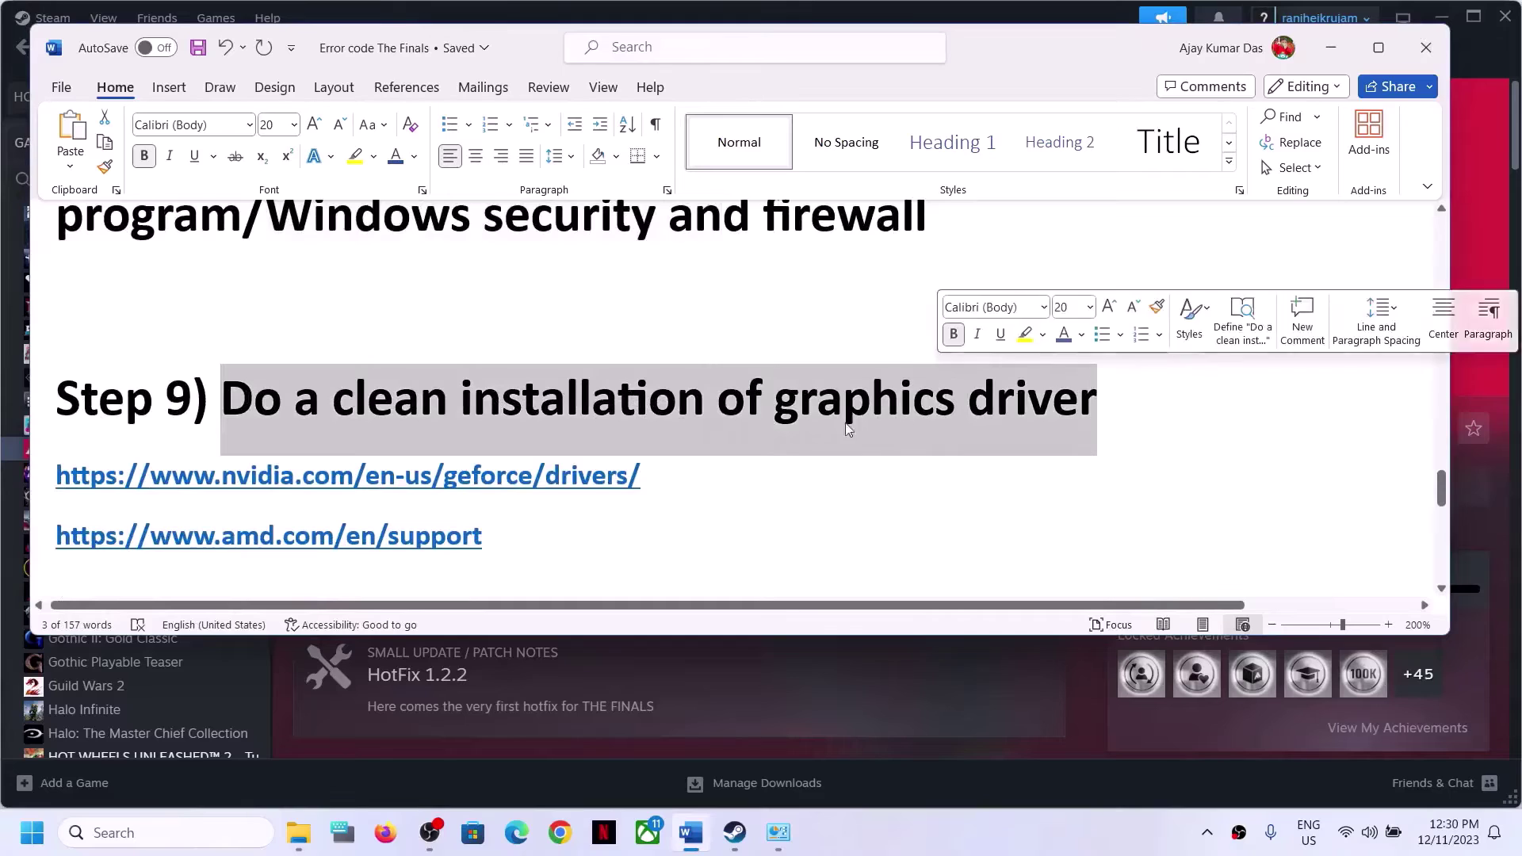
{"action": "left_click_drag", "start_coordinate": [194, 476], "coordinate": [607, 474]}
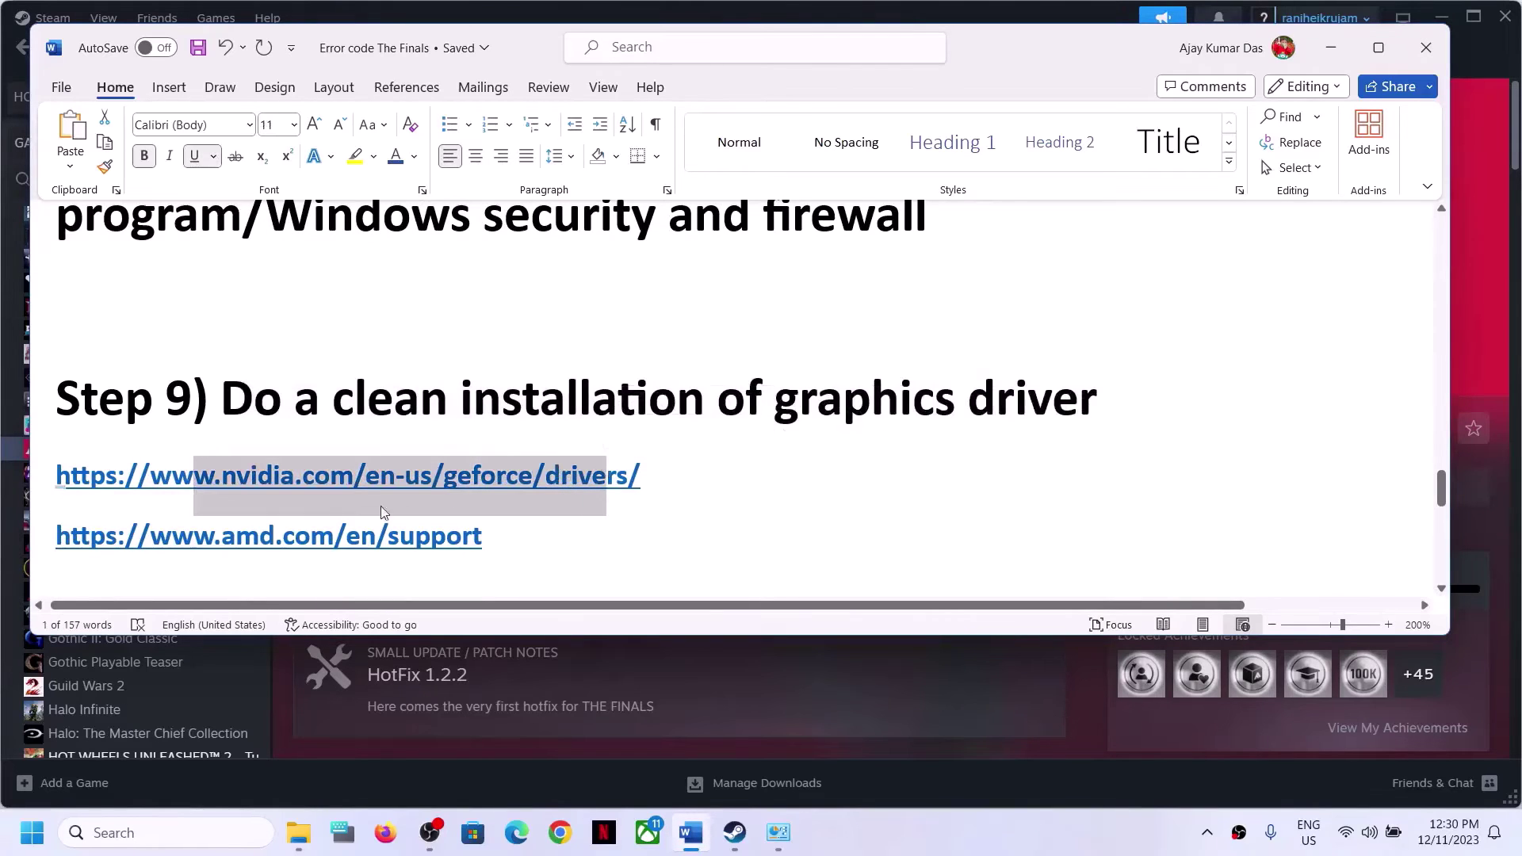
{"action": "left_click_drag", "start_coordinate": [156, 541], "coordinate": [473, 542]}
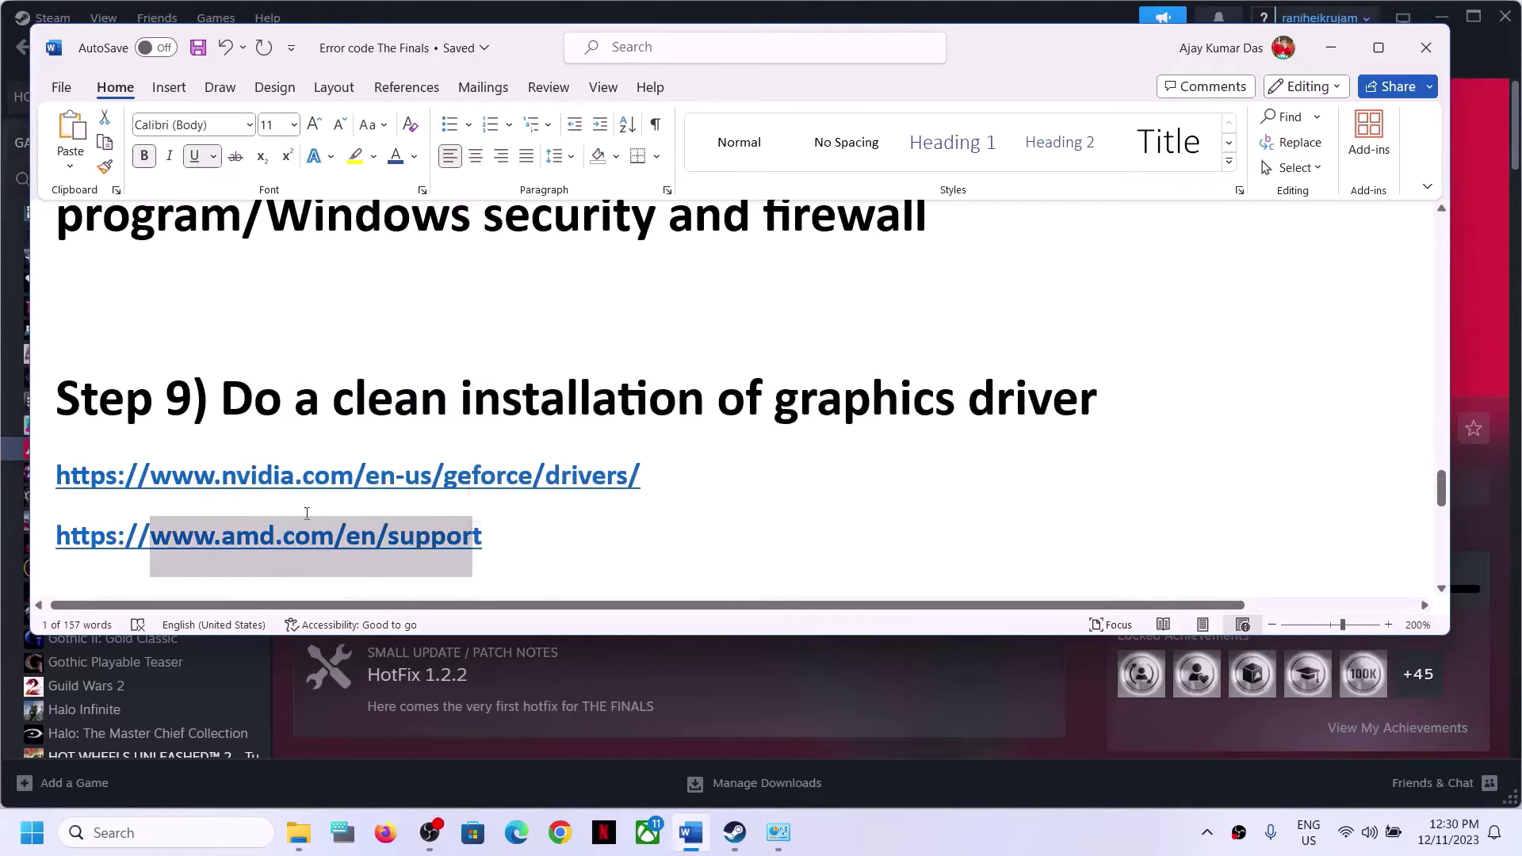
{"action": "left_click_drag", "start_coordinate": [151, 481], "coordinate": [560, 478]}
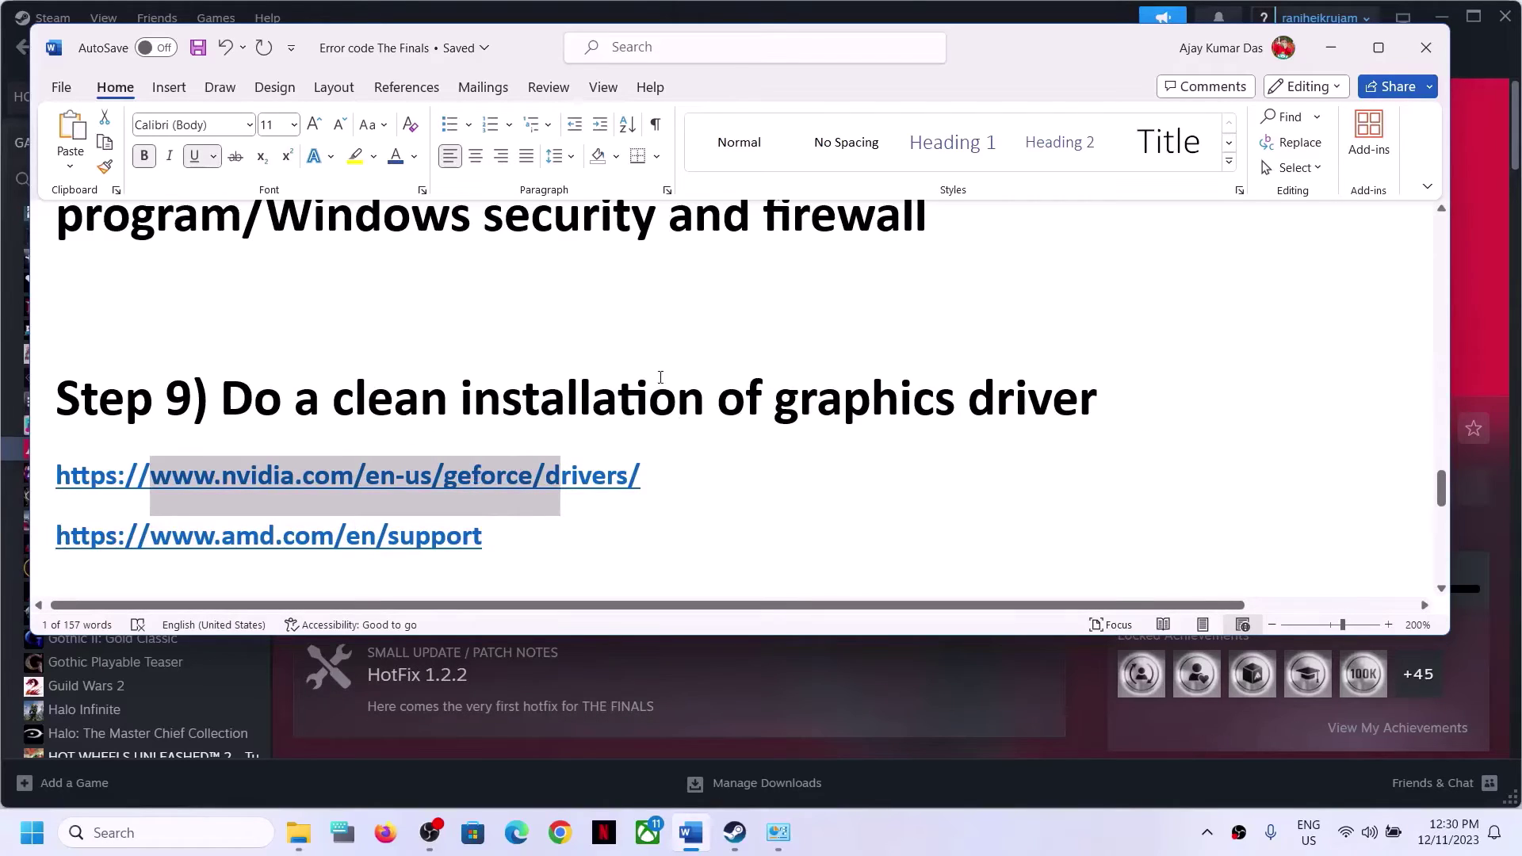
{"action": "left_click", "coordinate": [1035, 817]}
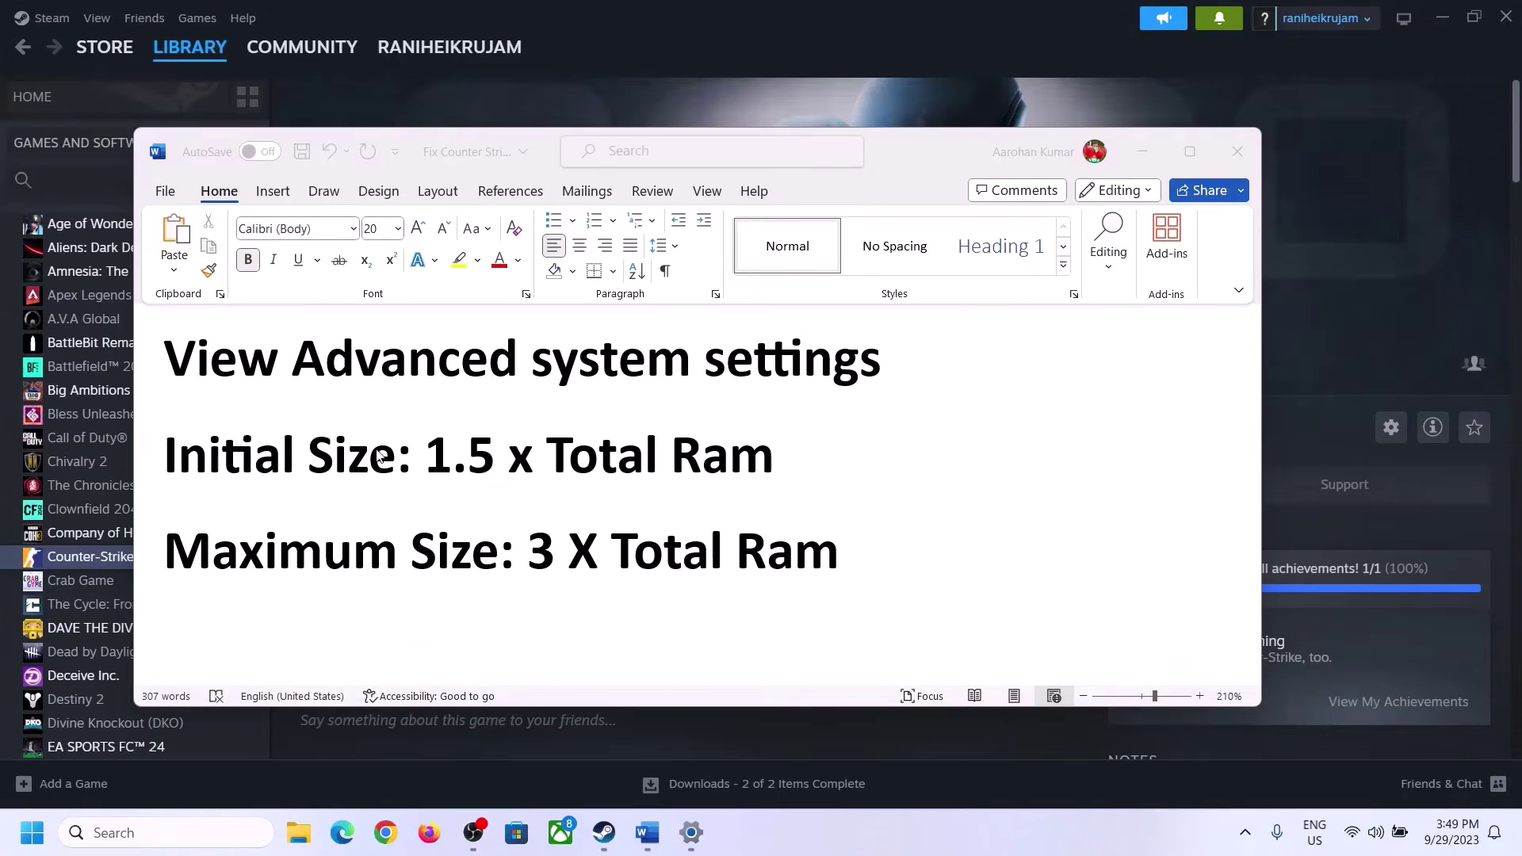
Search Windows for "View Advanced system settings" and open System Properties, placing its dialog over the notes.
{"action": "left_click", "coordinate": [214, 366]}
{"action": "left_click_drag", "start_coordinate": [178, 367], "coordinate": [822, 396]}
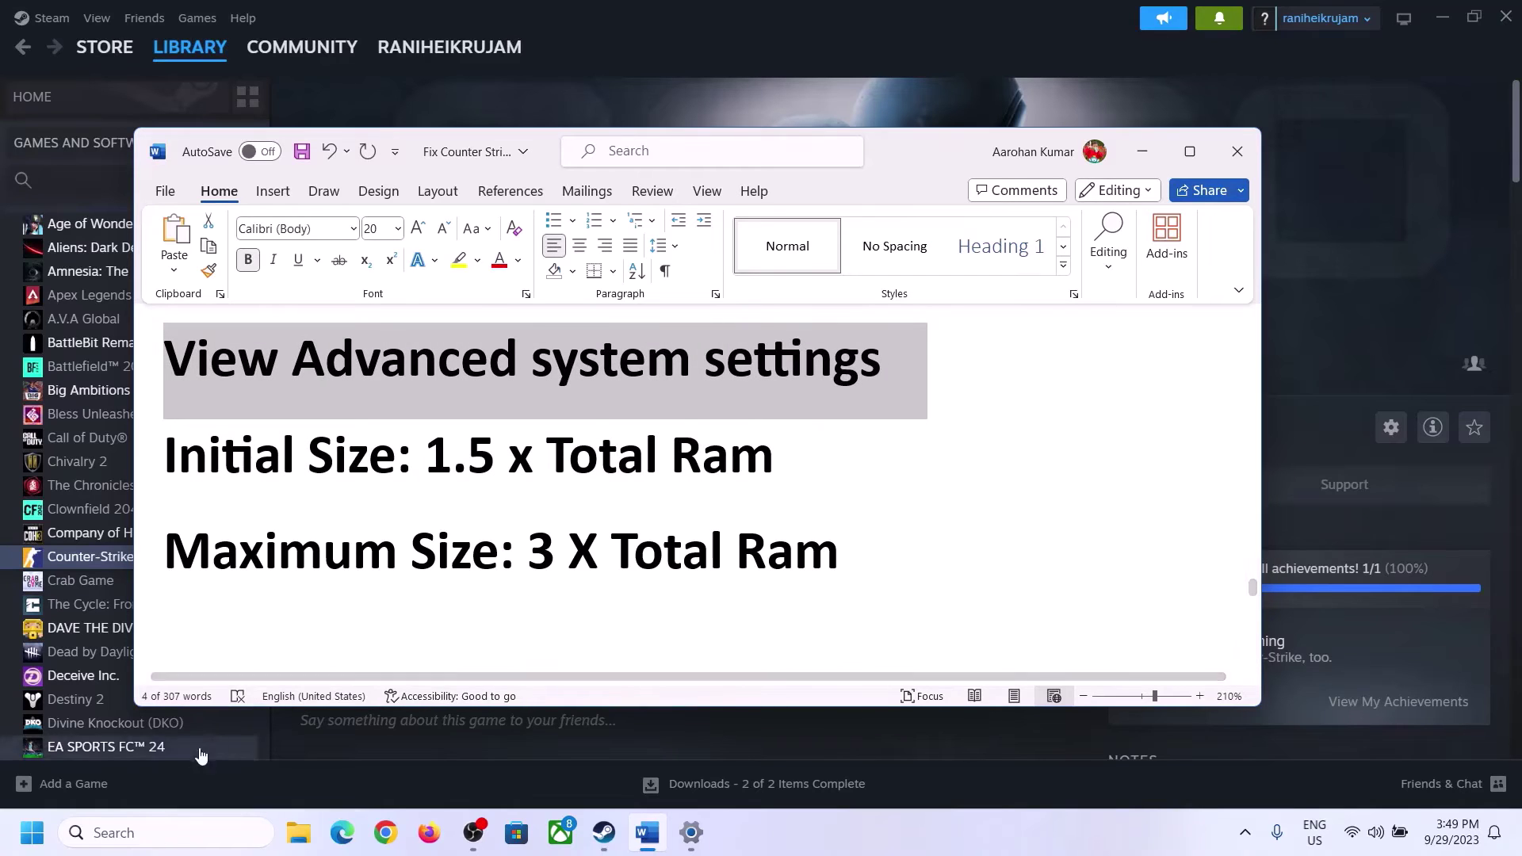
{"action": "left_click", "coordinate": [175, 831]}
{"action": "type", "text": "View Advanced system settings"}
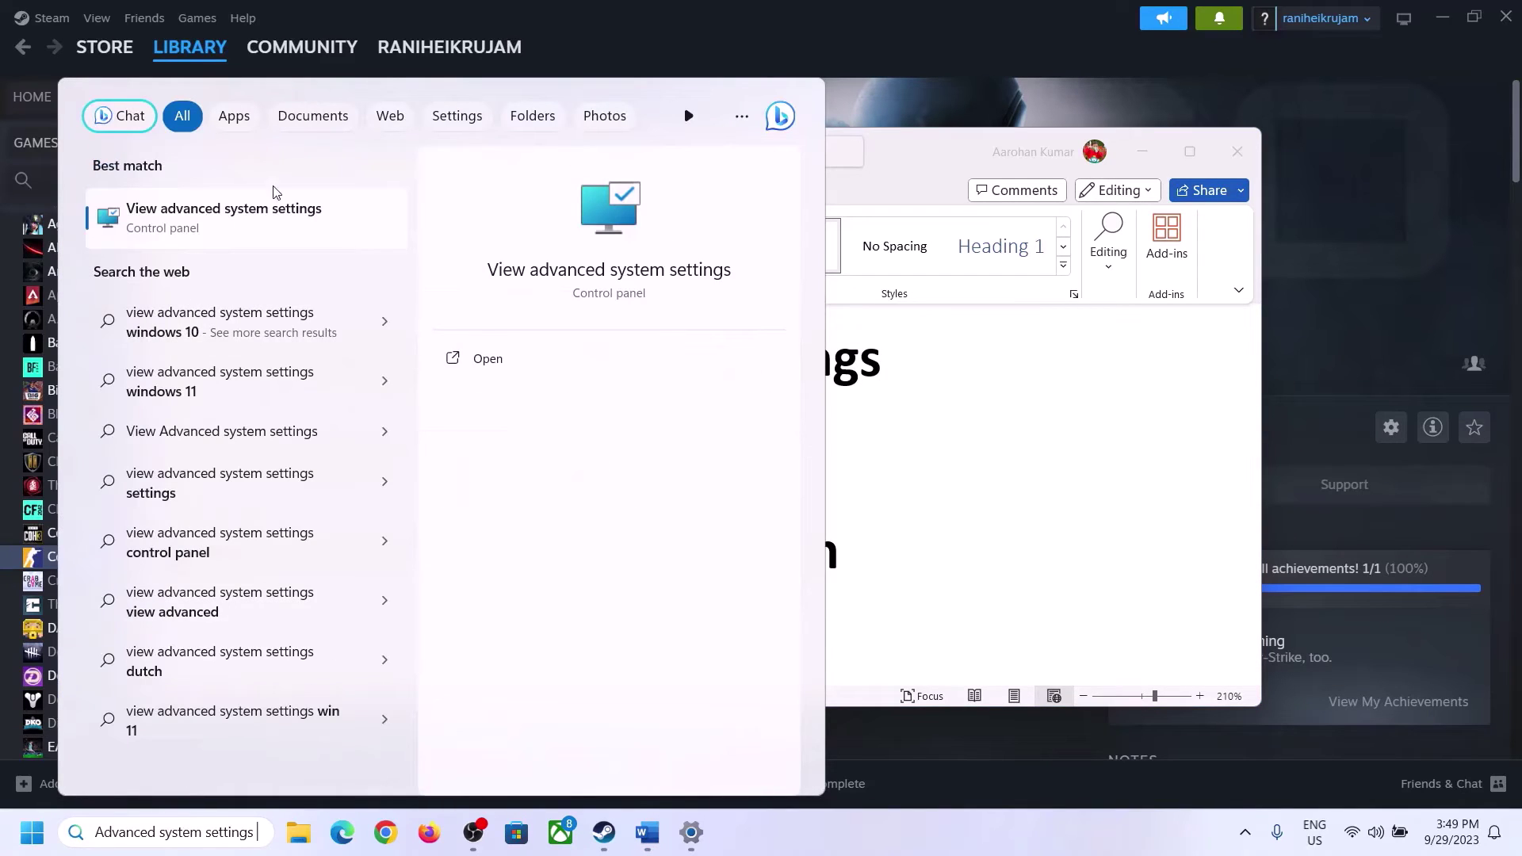
{"action": "left_click", "coordinate": [215, 230]}
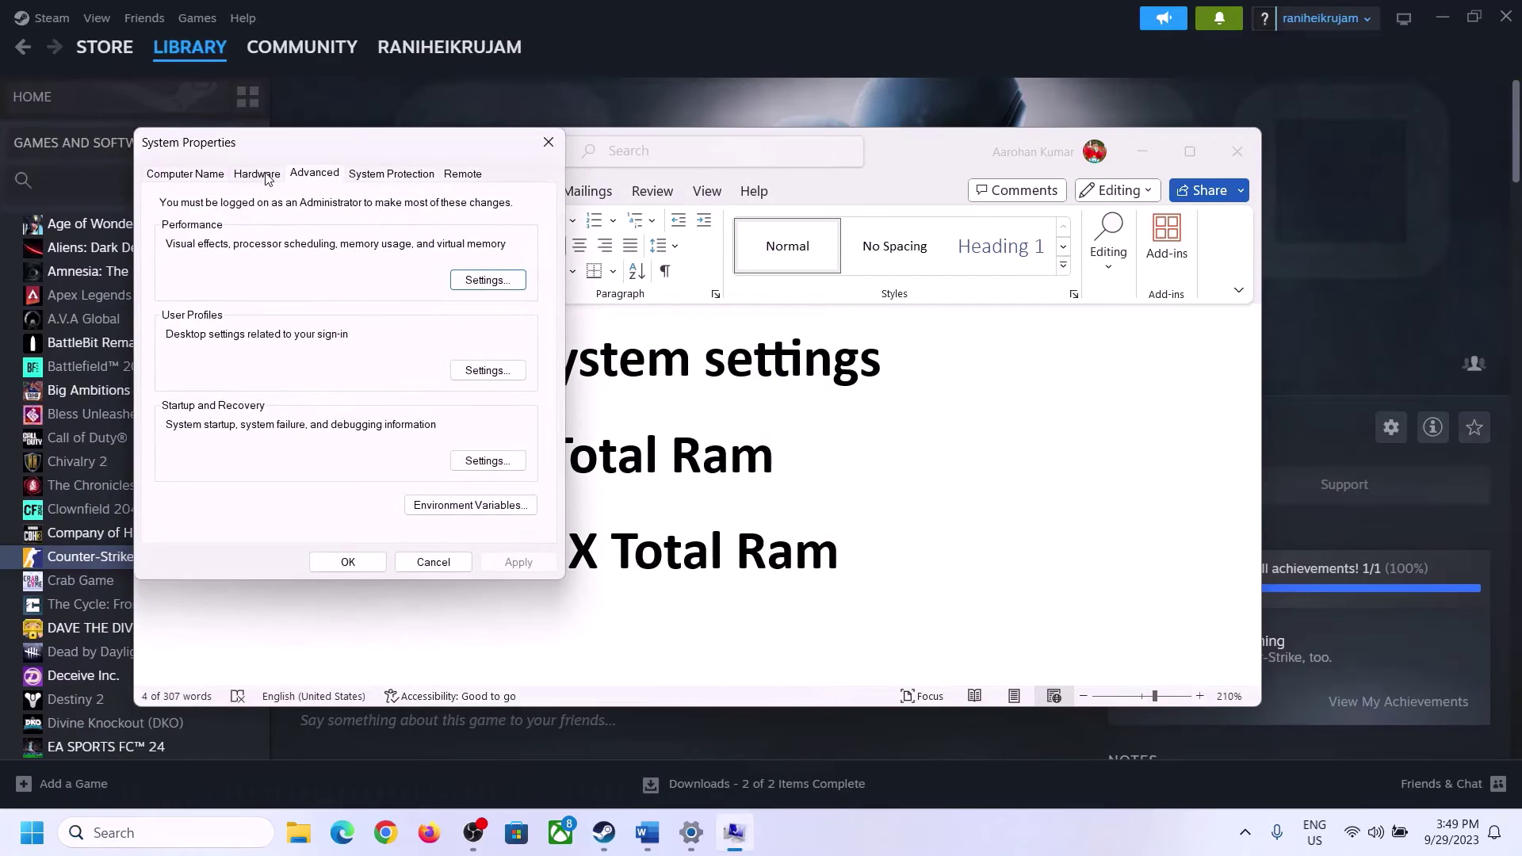
{"action": "left_click_drag", "start_coordinate": [316, 155], "coordinate": [680, 275]}
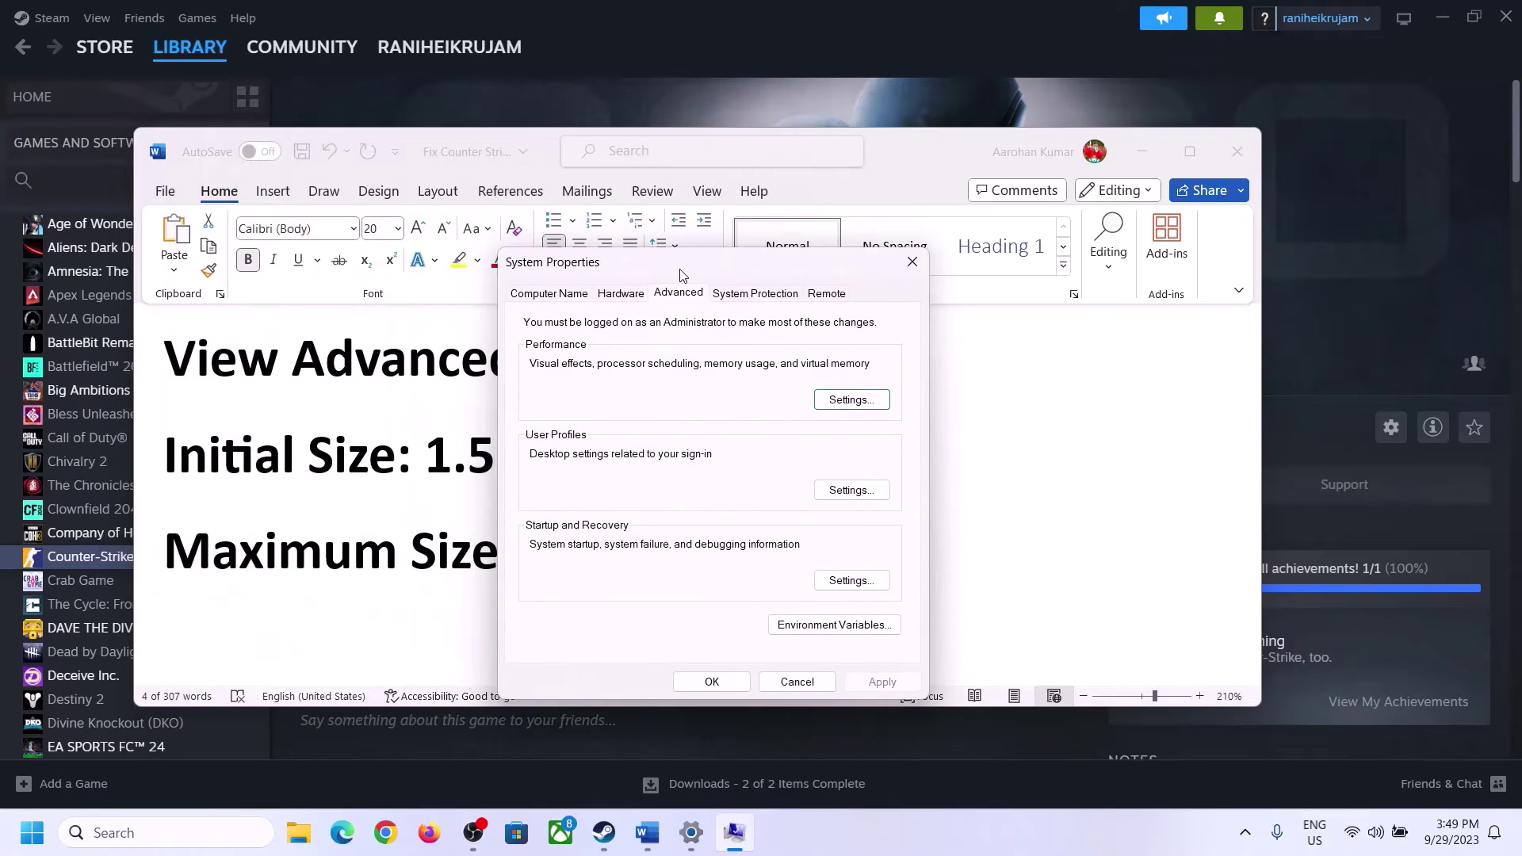
Open the virtual memory settings, turn off automatic paging file management and choose a custom size for drive C.
{"action": "left_click", "coordinate": [852, 401]}
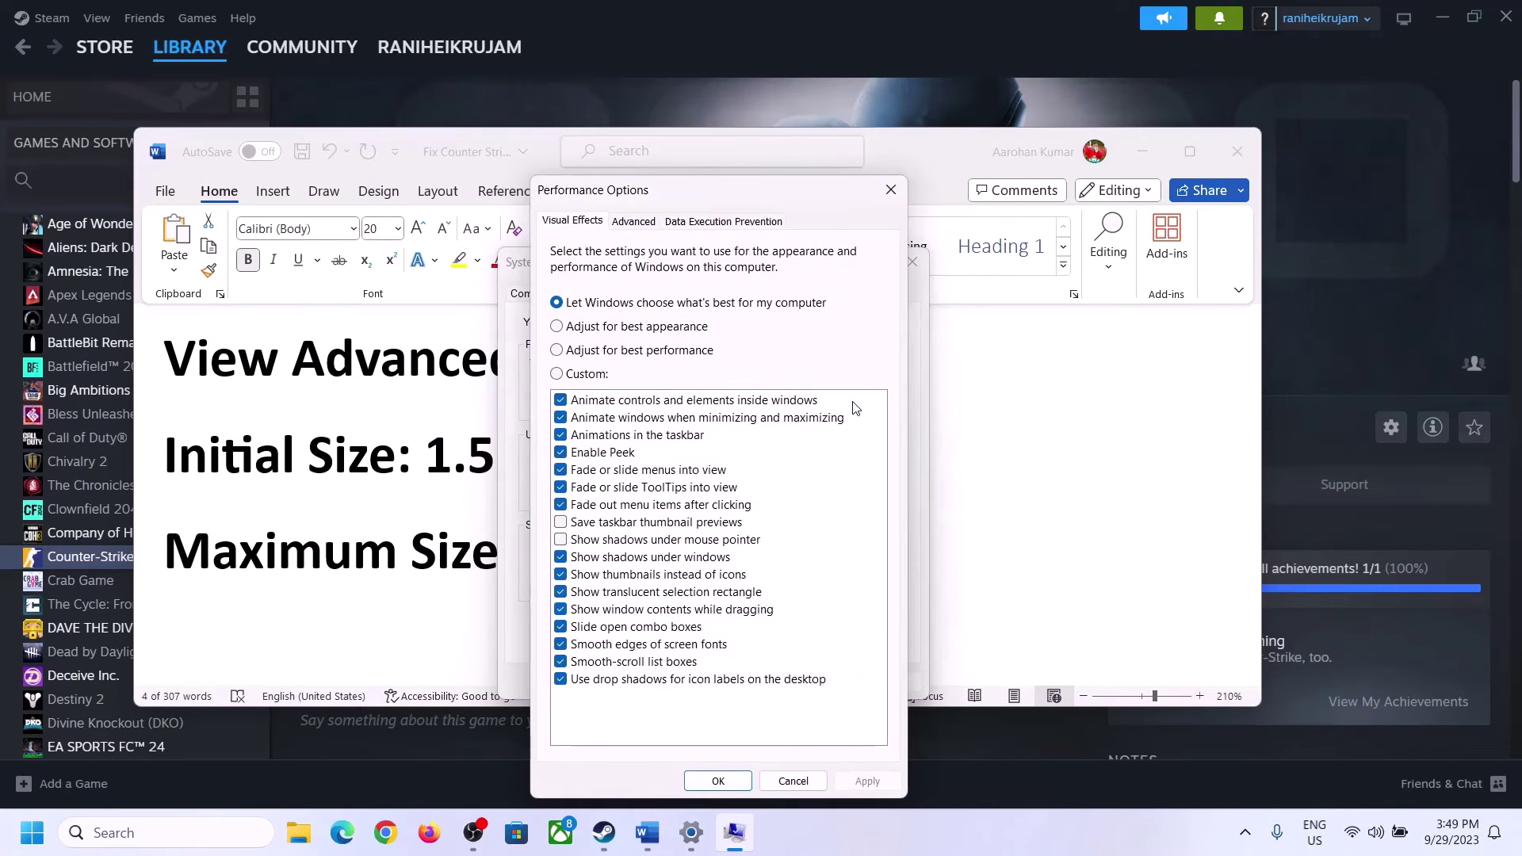
{"action": "left_click", "coordinate": [643, 228]}
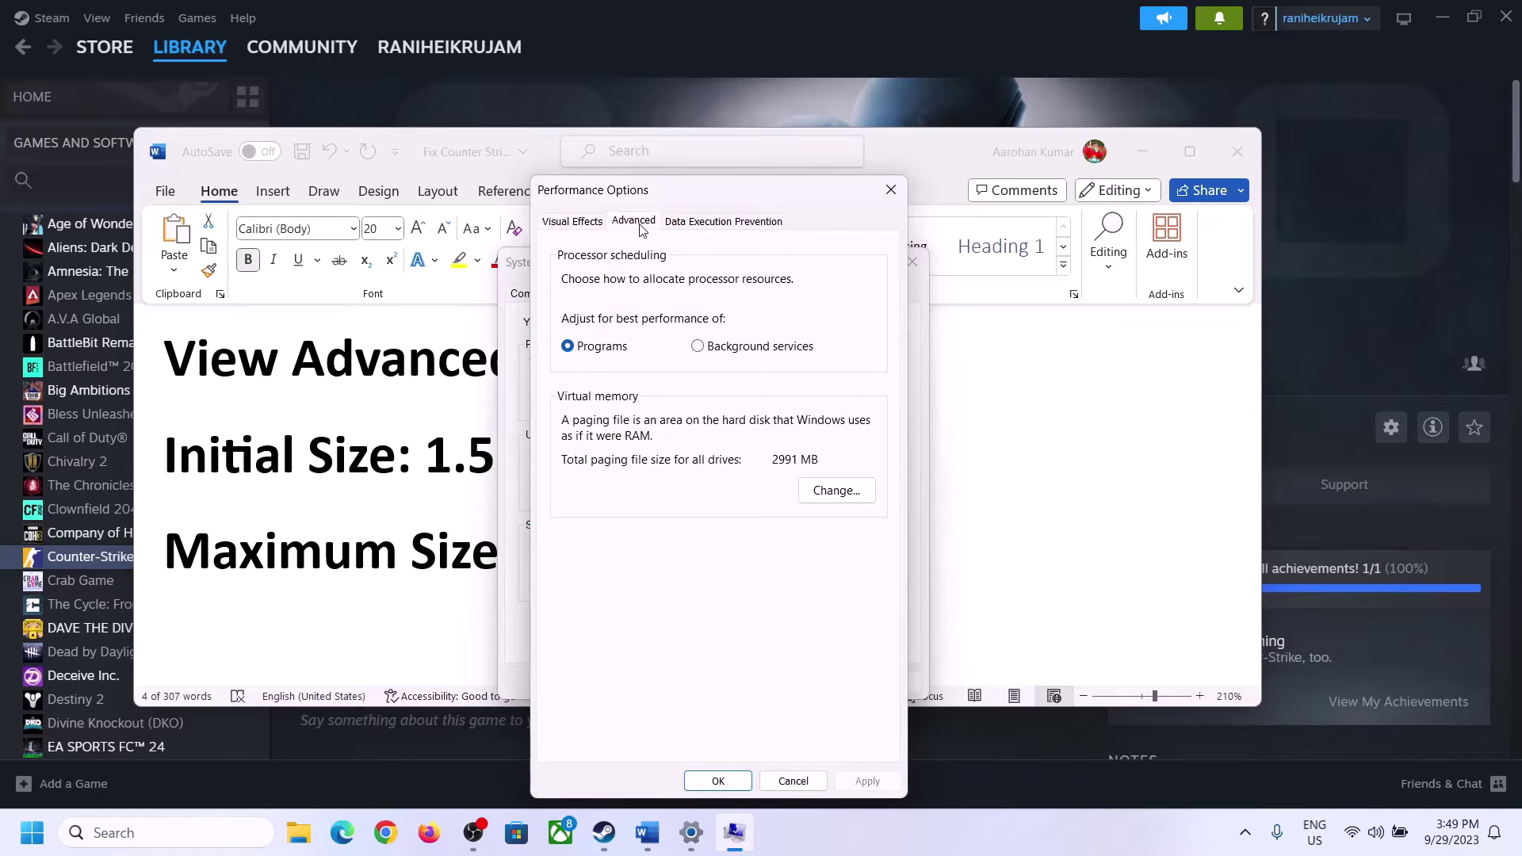
{"action": "left_click", "coordinate": [844, 491]}
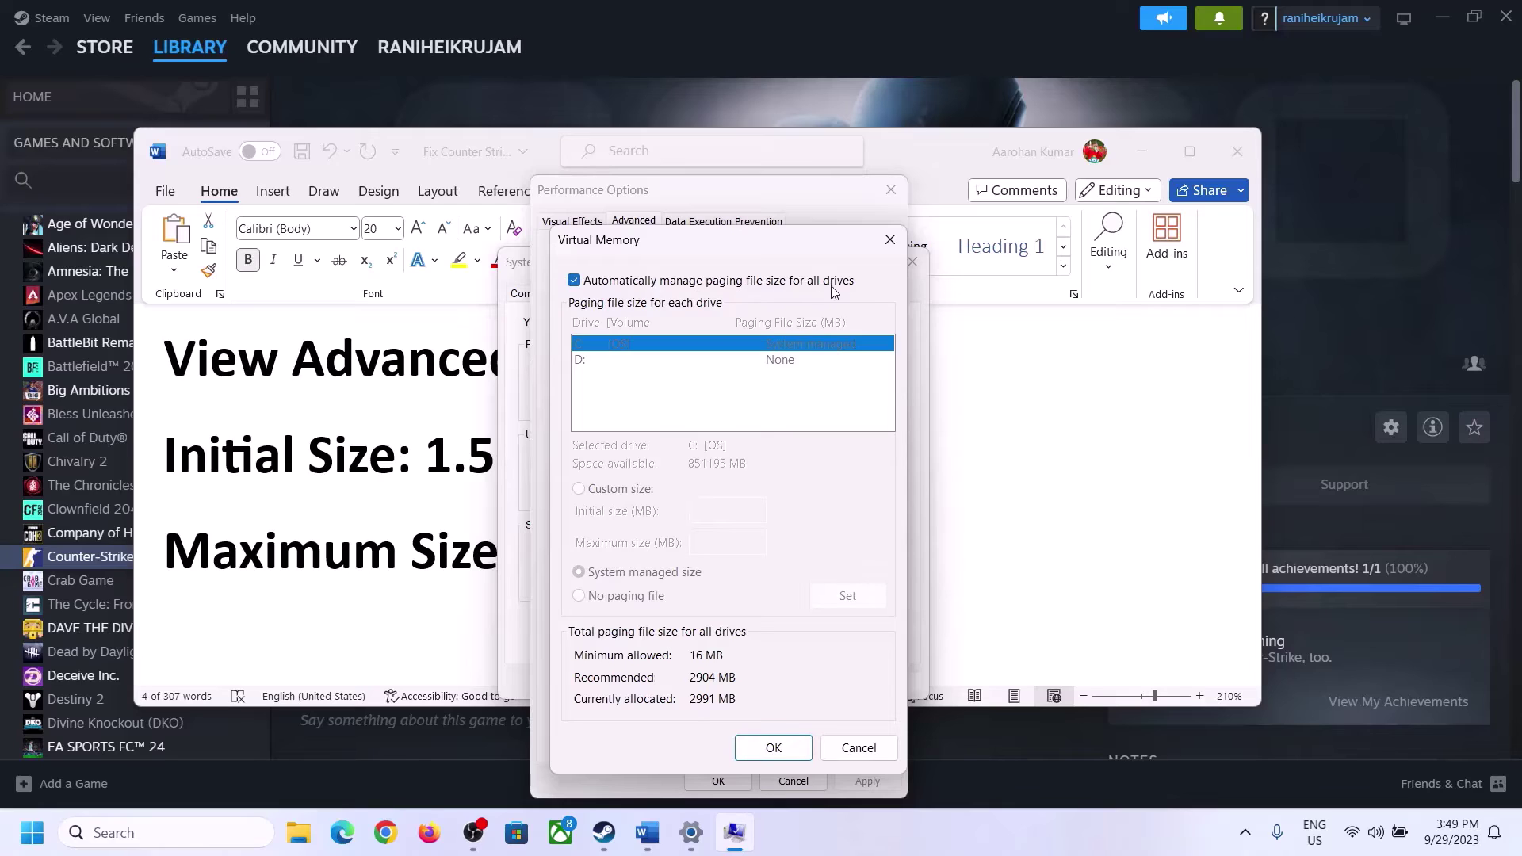
{"action": "left_click", "coordinate": [574, 282]}
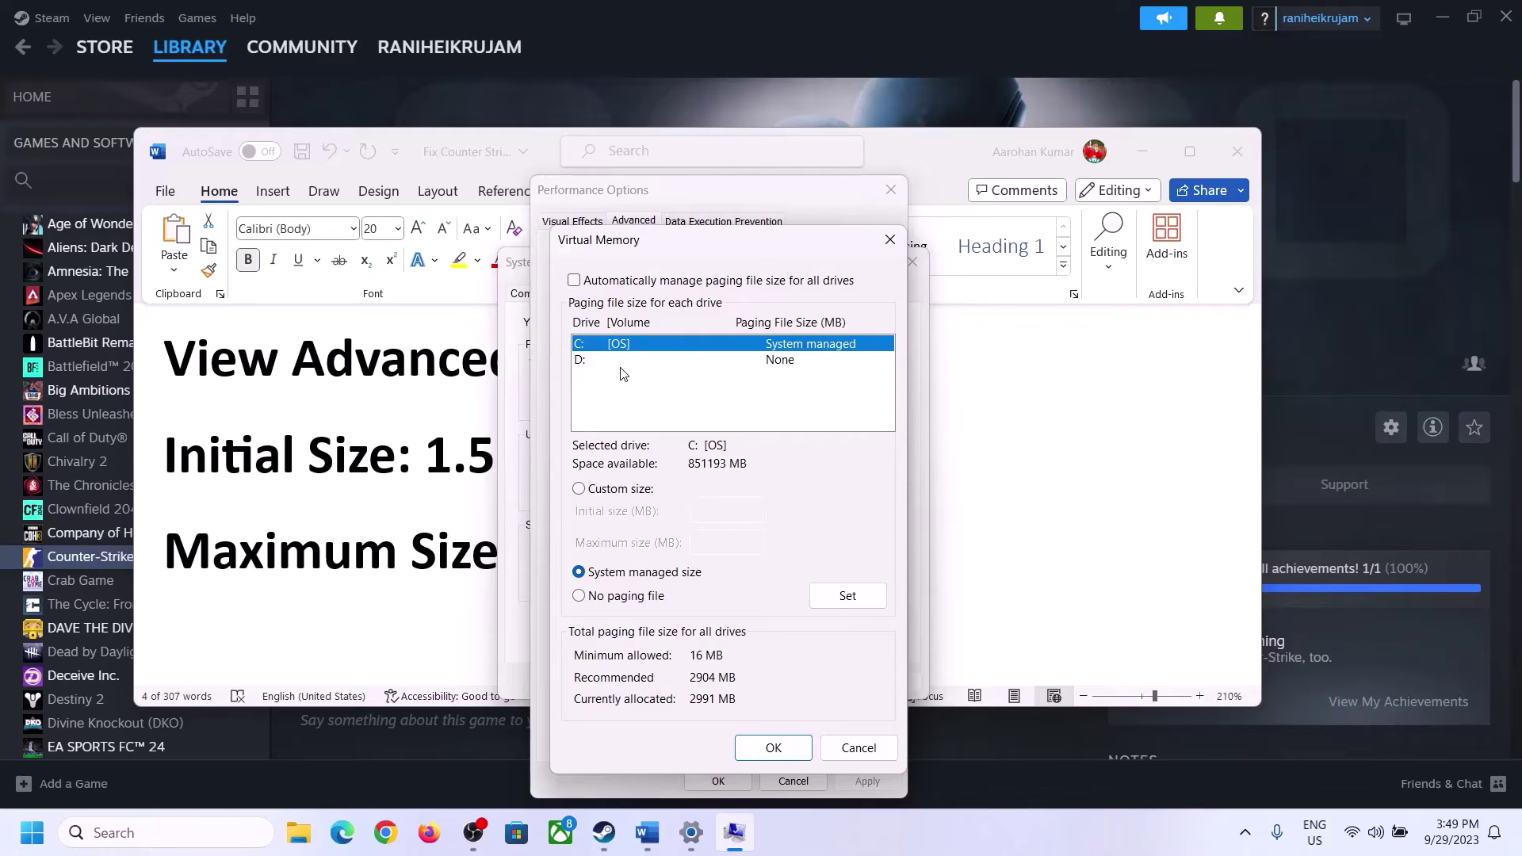
{"action": "left_click", "coordinate": [579, 490]}
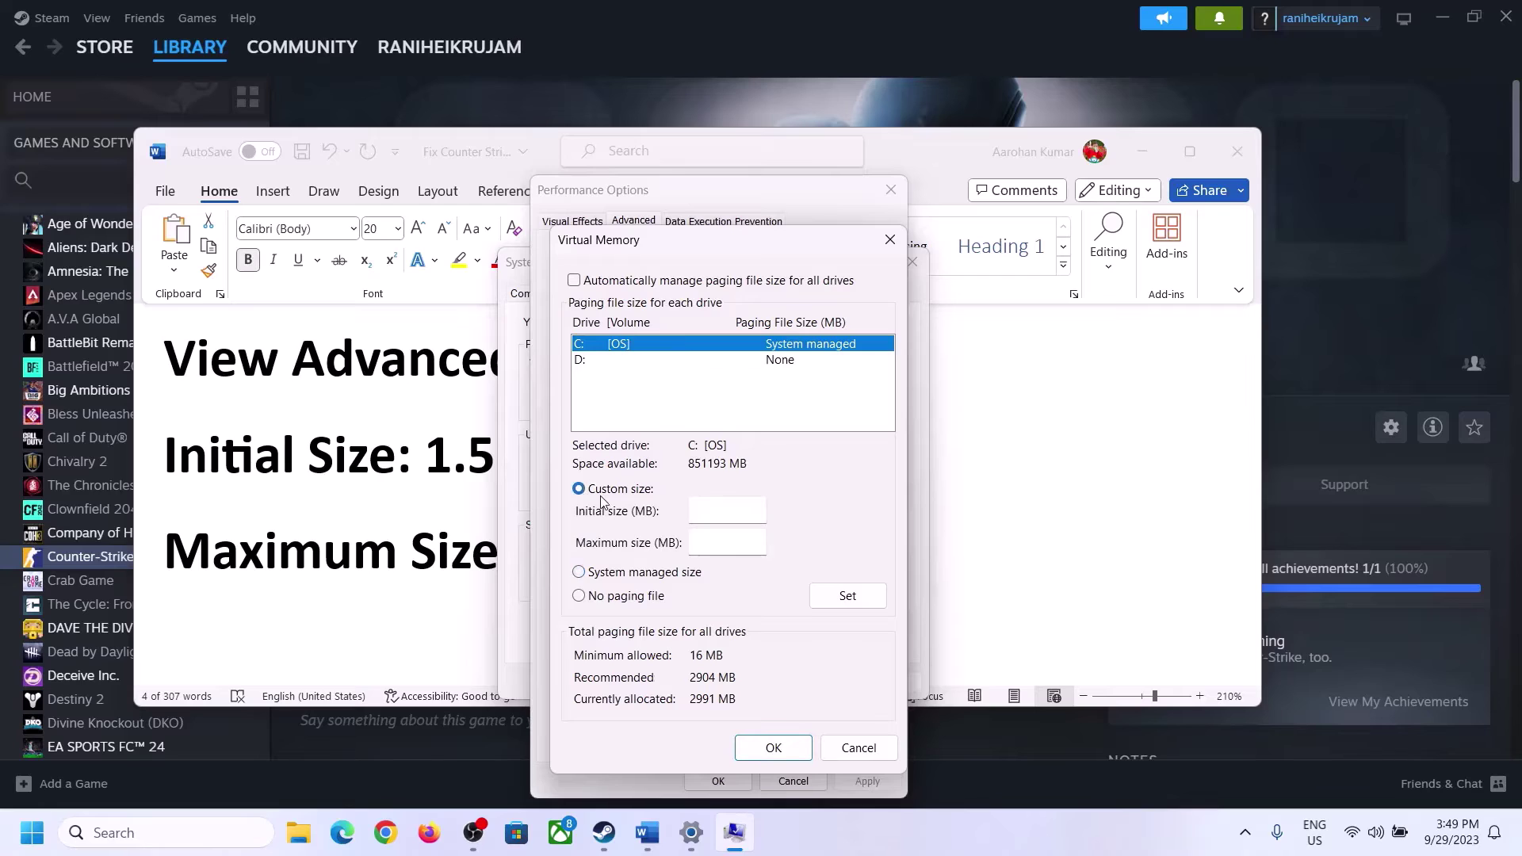
{"action": "left_click", "coordinate": [729, 512]}
Check the initial size formula in the Word notes and look up the installed RAM on the System About page in Settings.
{"action": "left_click", "coordinate": [426, 480]}
{"action": "left_click_drag", "start_coordinate": [438, 456], "coordinate": [704, 470]}
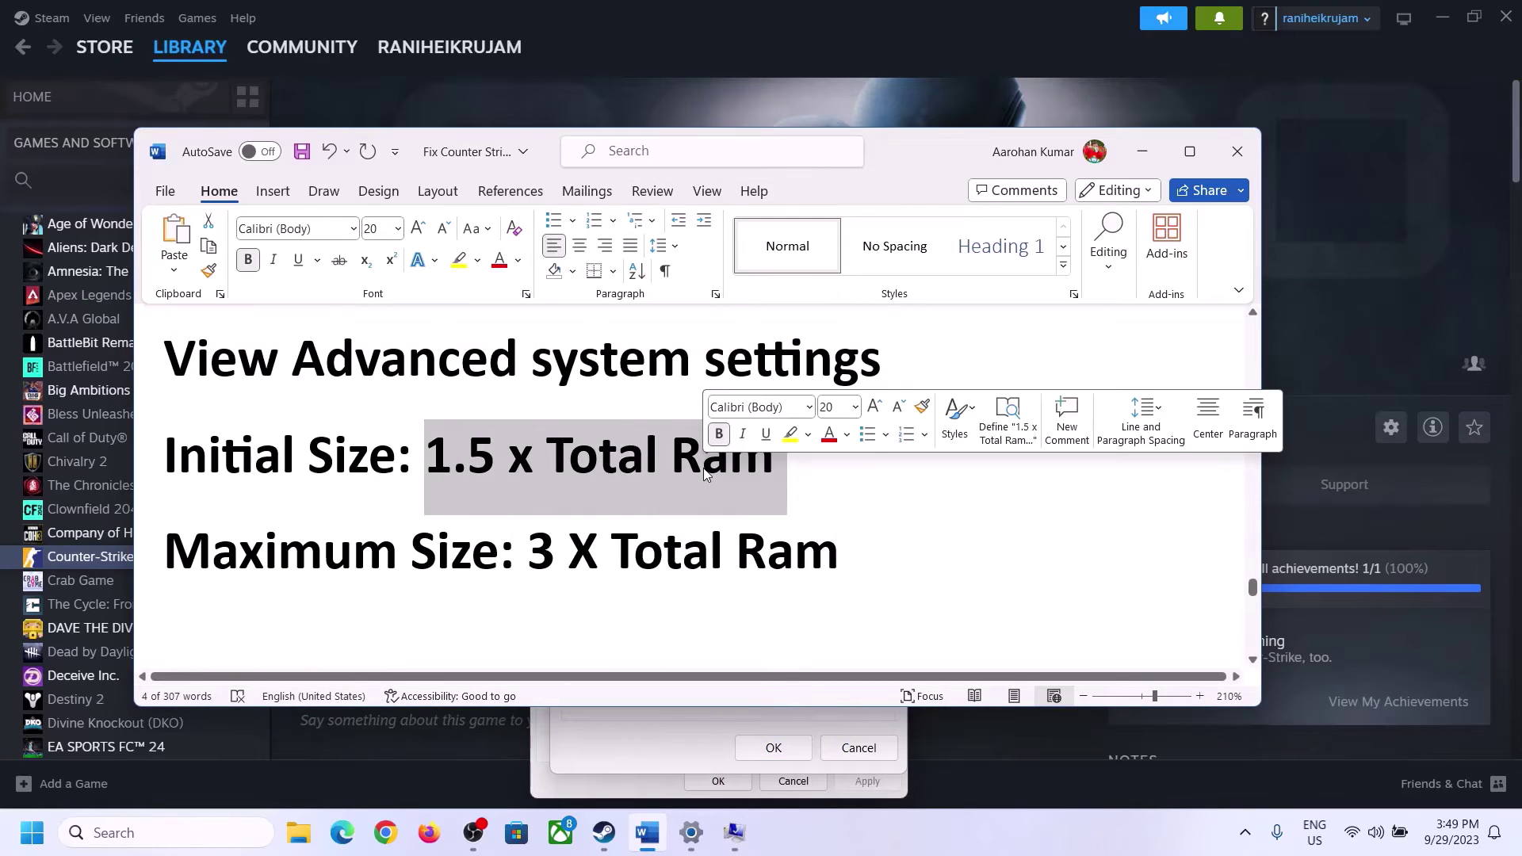
{"action": "left_click", "coordinate": [693, 834]}
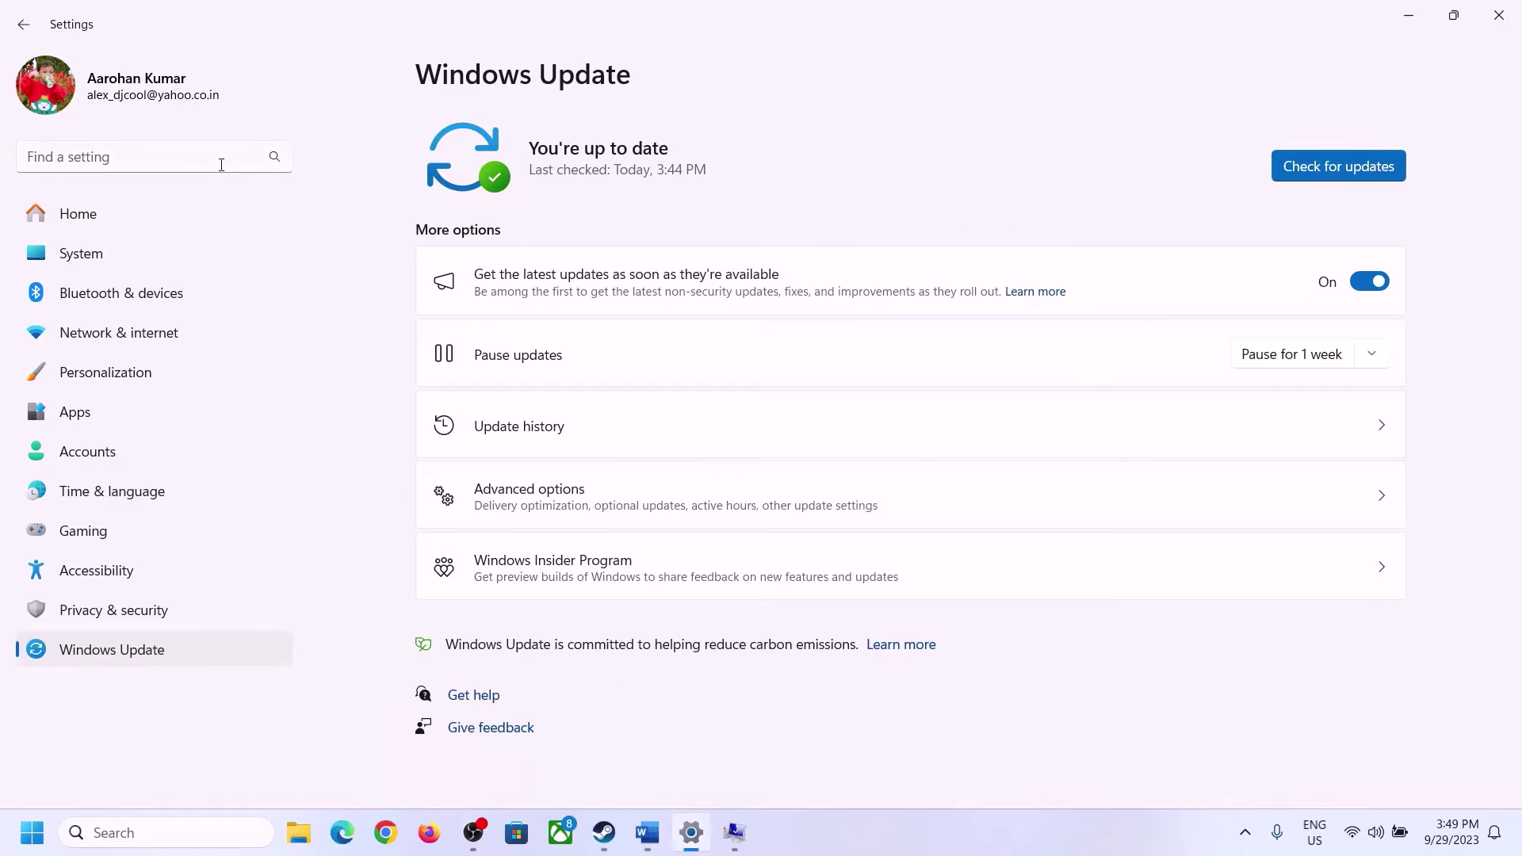
{"action": "left_click", "coordinate": [69, 255]}
{"action": "scroll", "coordinate": [557, 629], "scroll_direction": "down", "scroll_amount": 10}
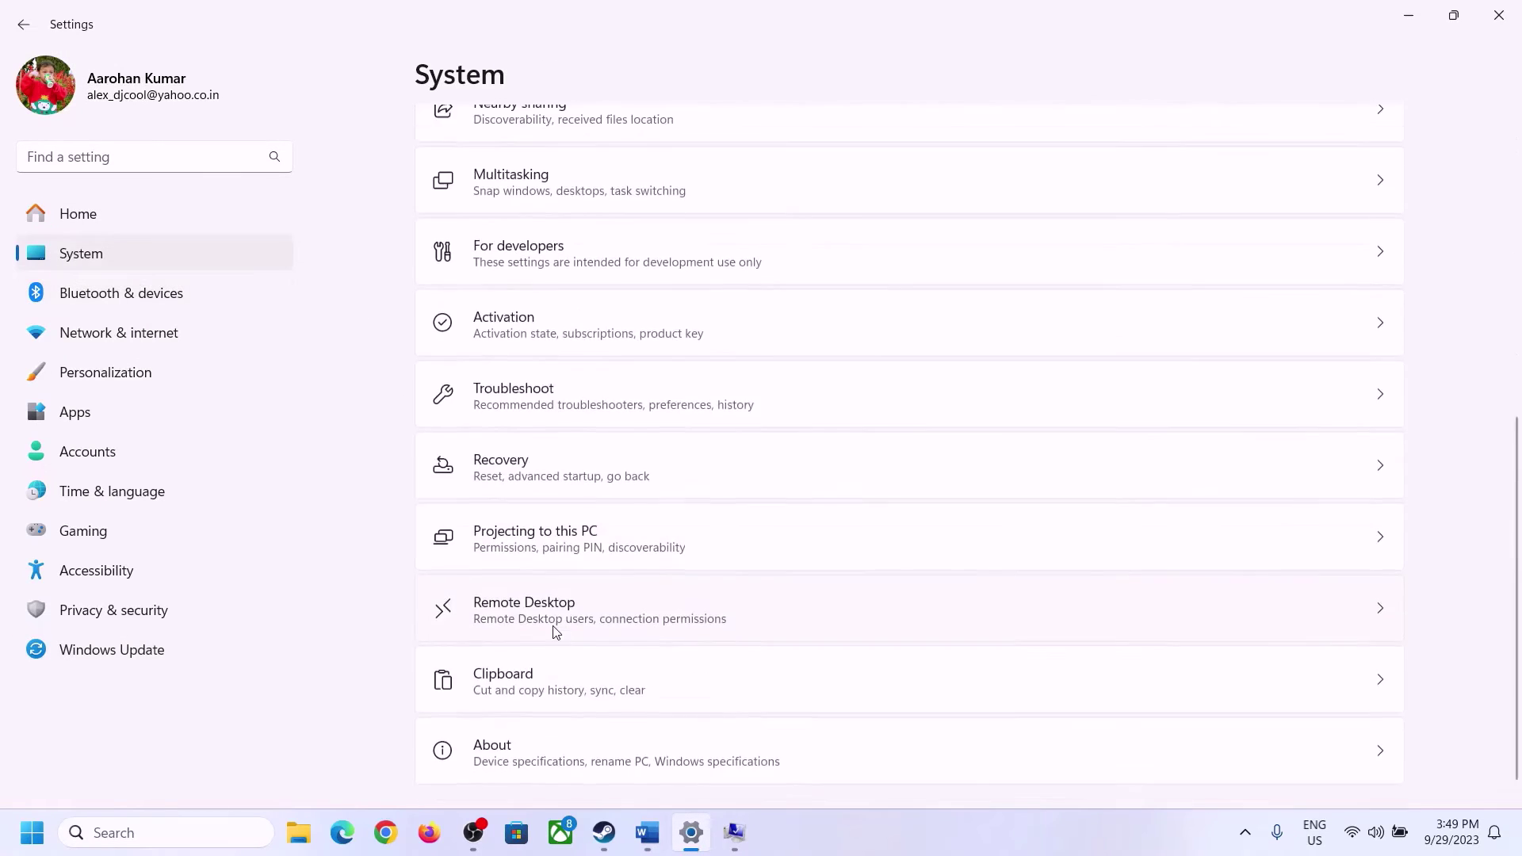
{"action": "left_click", "coordinate": [500, 750]}
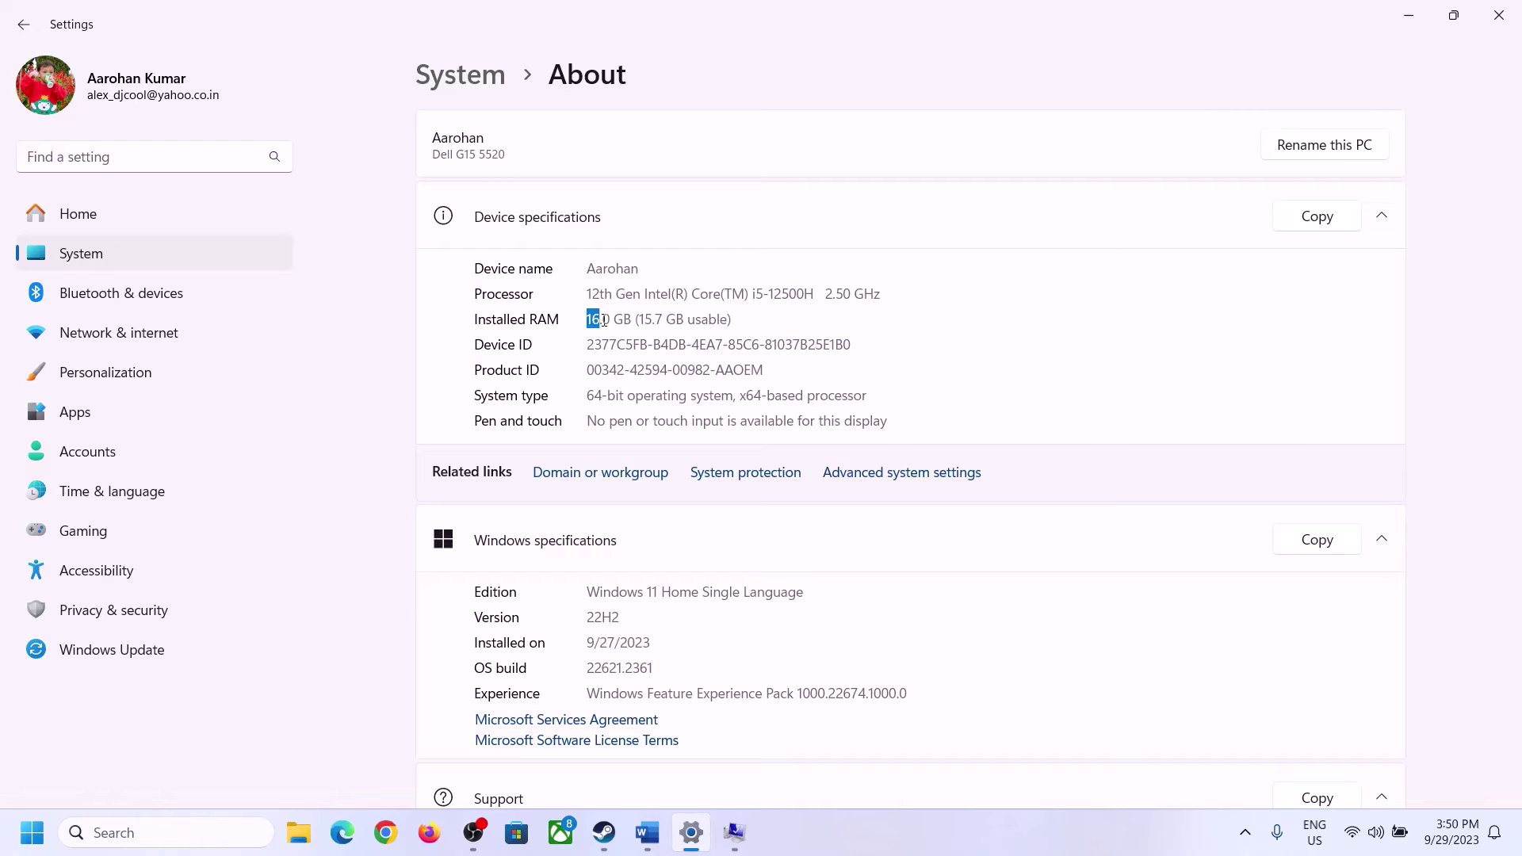
{"action": "left_click", "coordinate": [612, 321]}
{"action": "left_click_drag", "start_coordinate": [601, 318], "coordinate": [583, 319]}
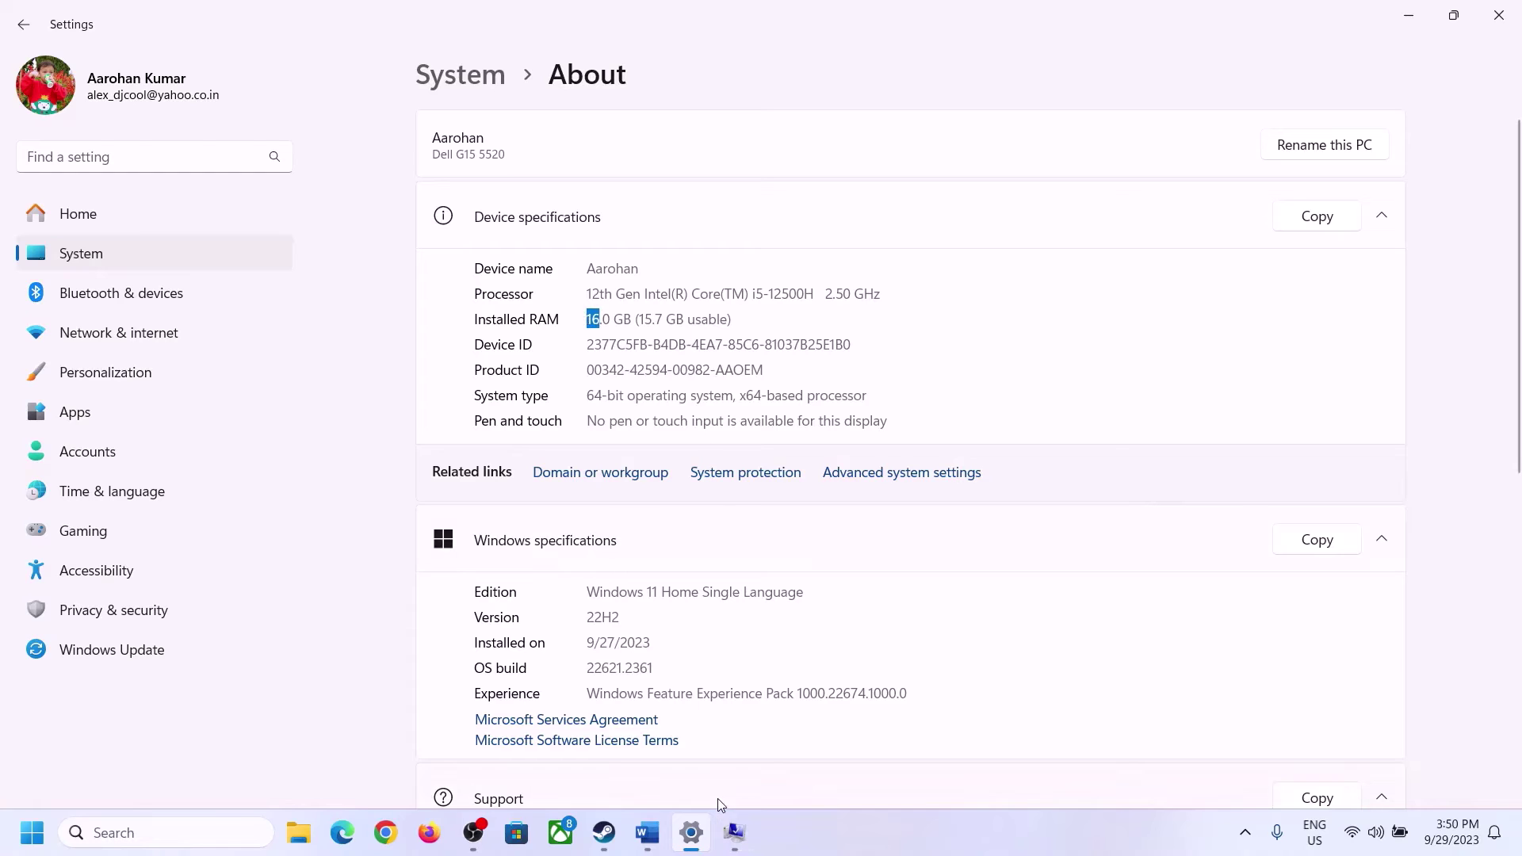
Return to the Virtual Memory dialog, launch Calculator through Run with calc and set it beside the paging file size formulas in the notes.
{"action": "left_click", "coordinate": [731, 832]}
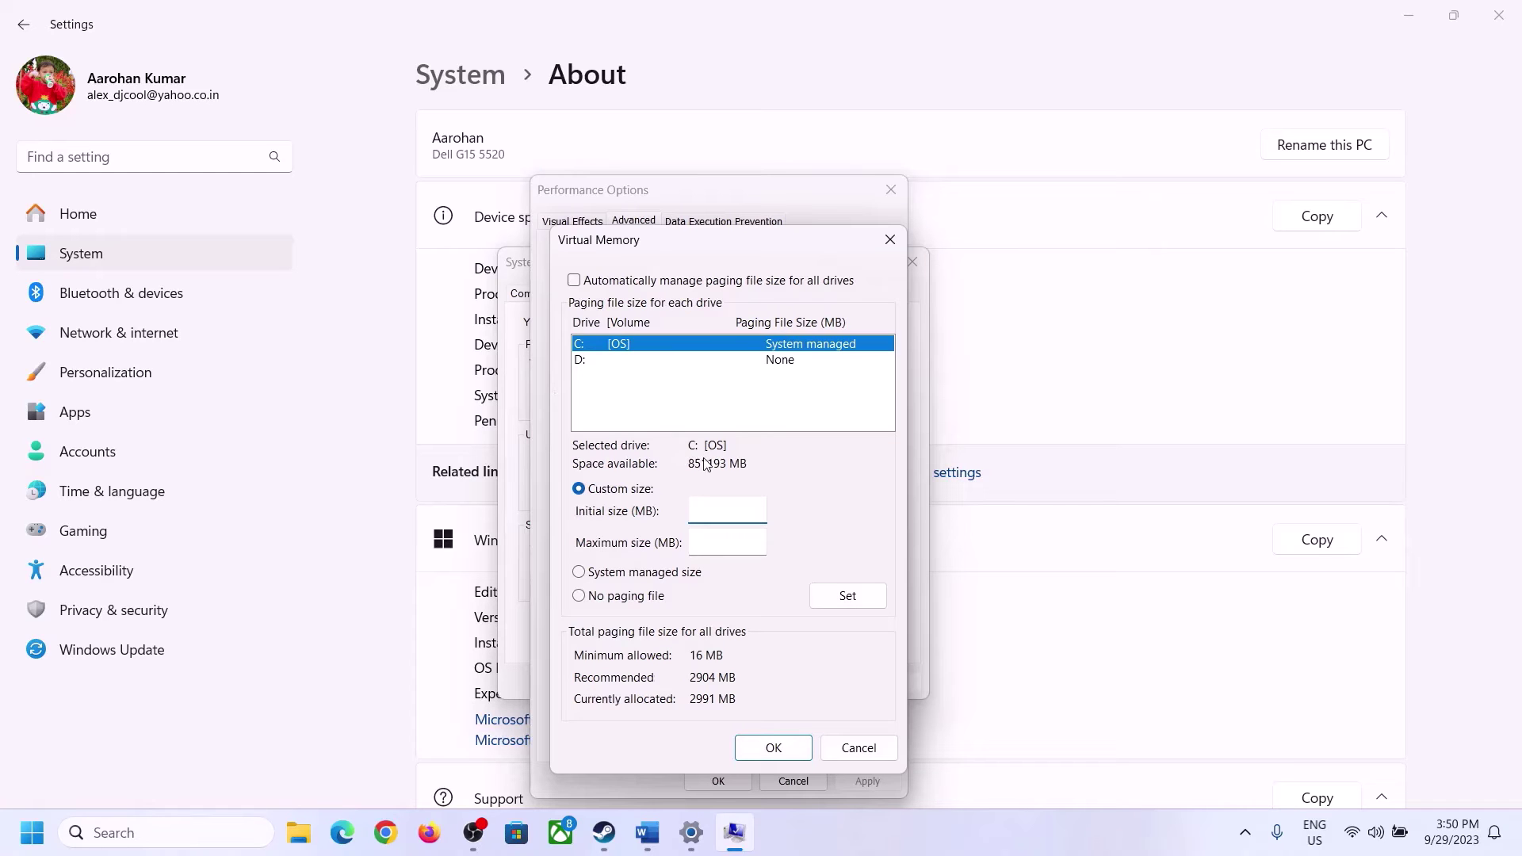
{"action": "mouse_move", "coordinate": [691, 832]}
{"action": "left_click", "coordinate": [686, 733]}
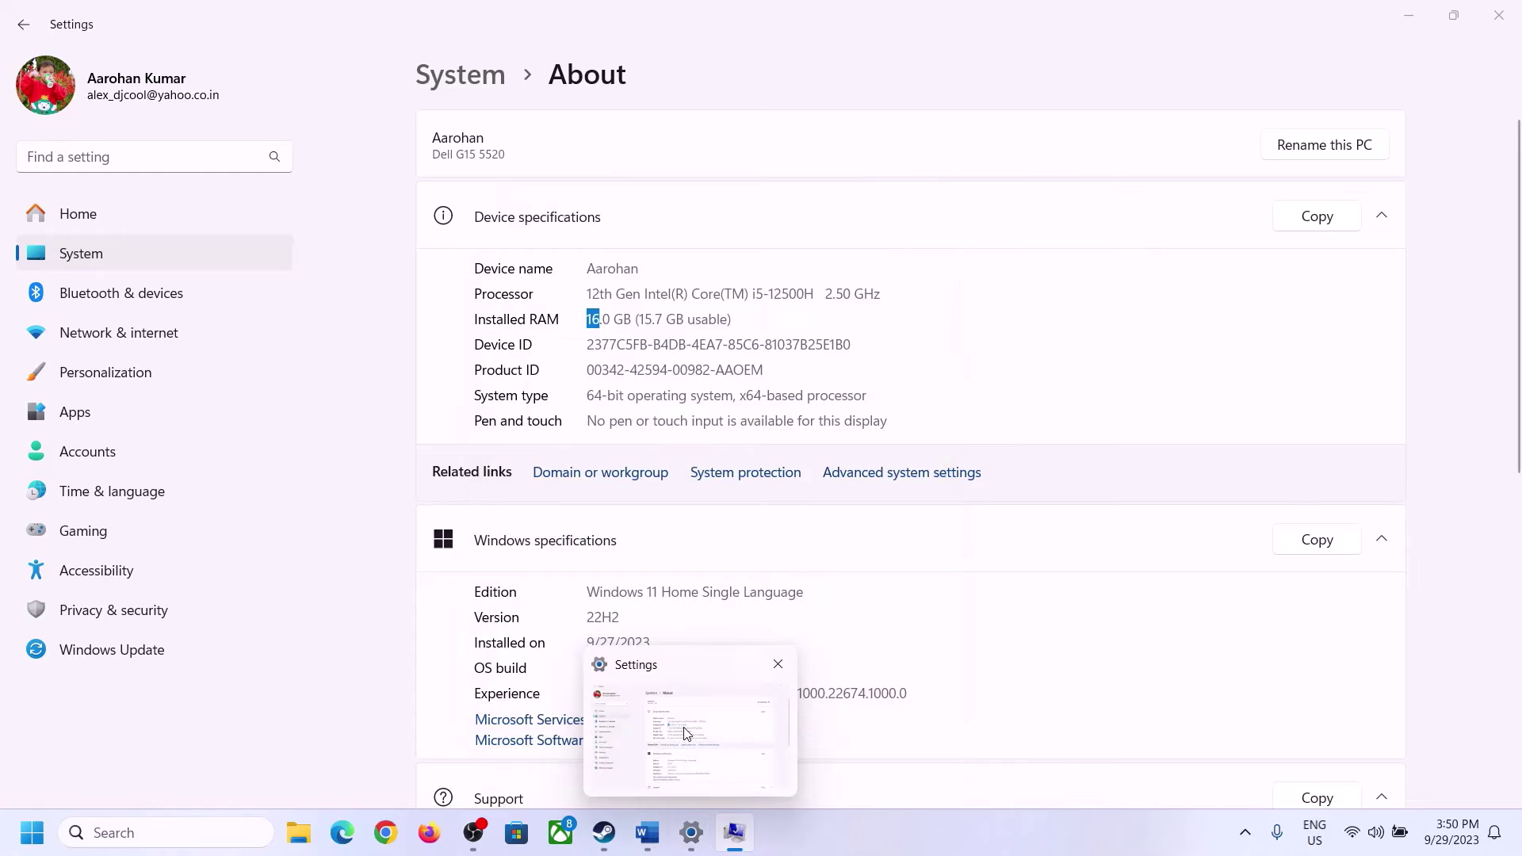
{"action": "key", "text": "super+r"}
{"action": "type", "text": "calc"}
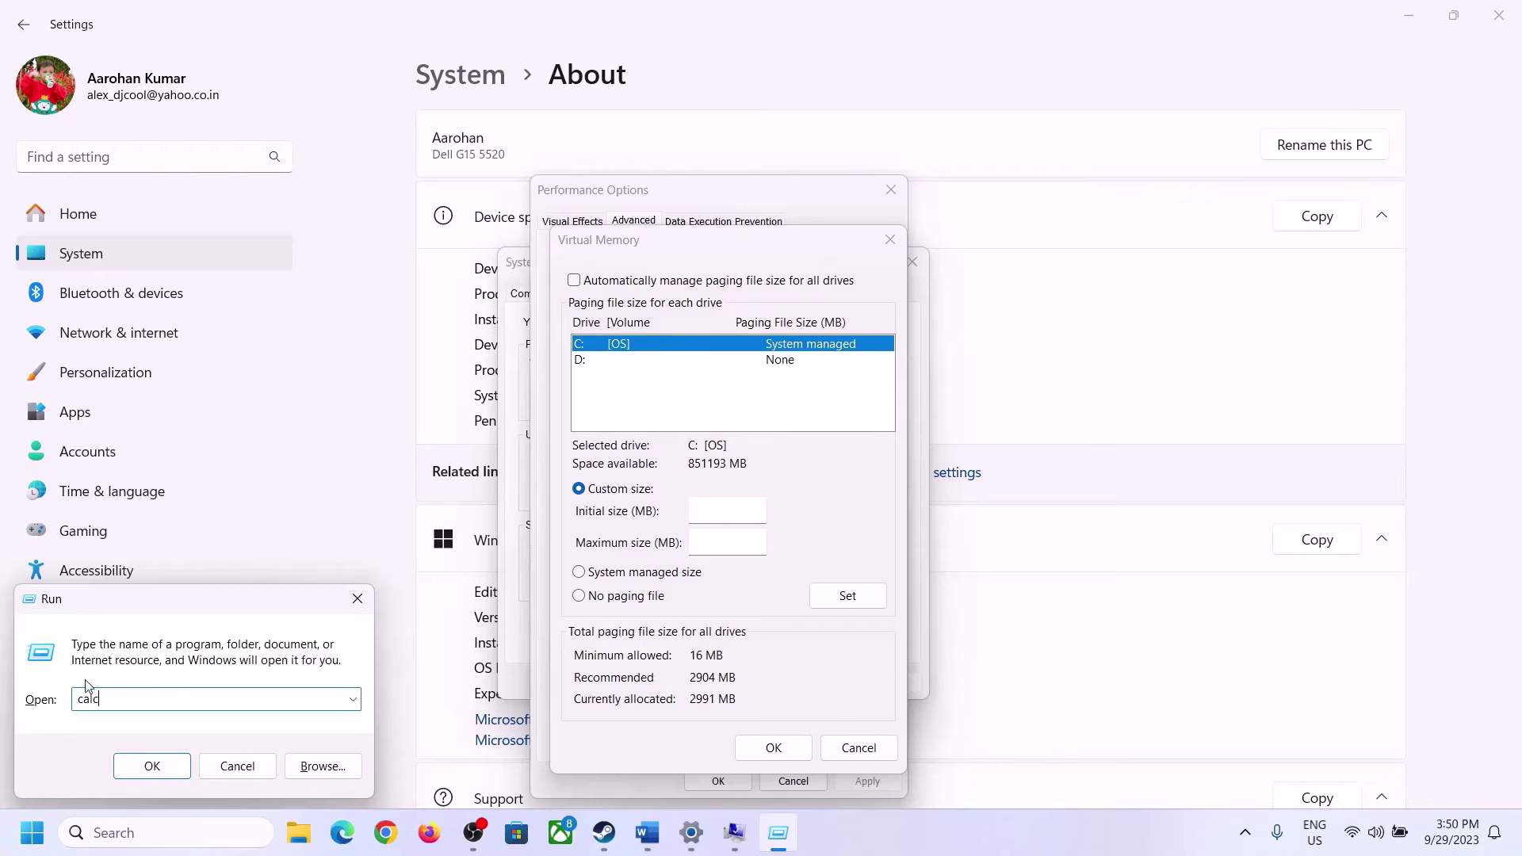
{"action": "left_click", "coordinate": [150, 766]}
{"action": "left_click_drag", "start_coordinate": [169, 60], "coordinate": [1090, 294]}
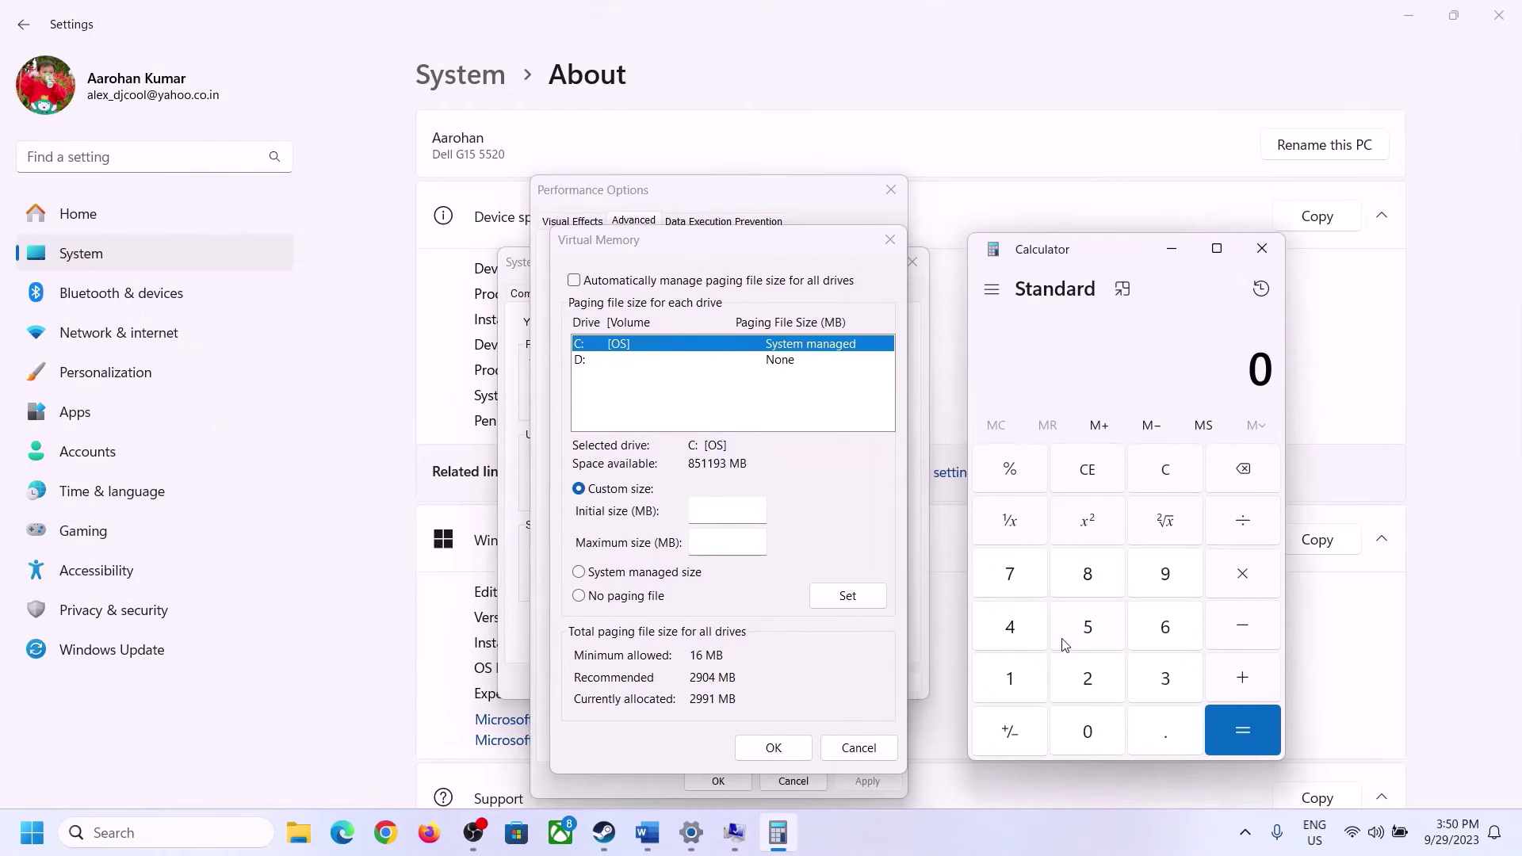
{"action": "left_click", "coordinate": [647, 847]}
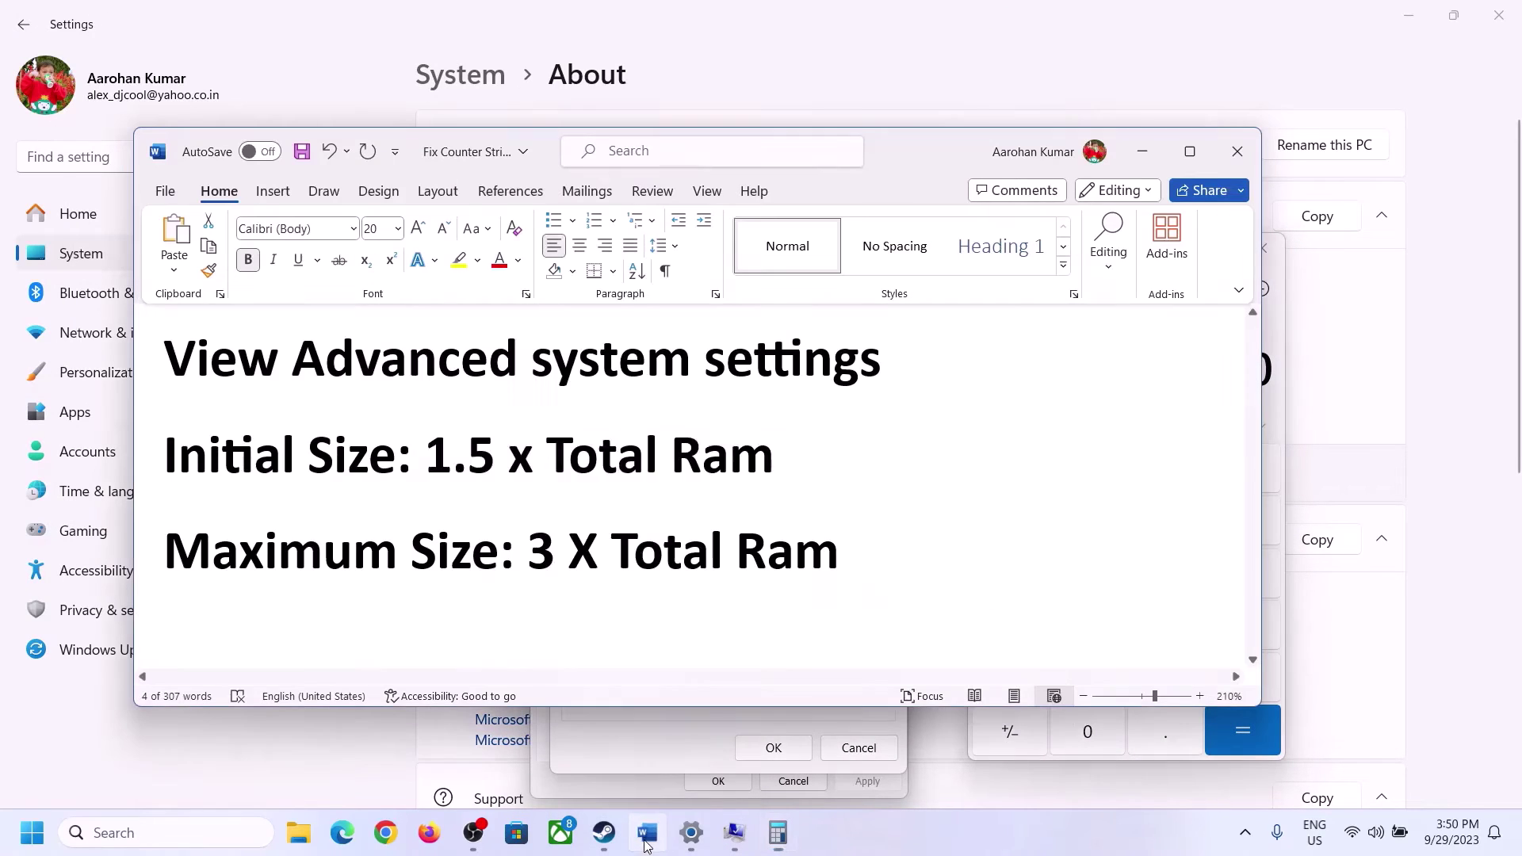
{"action": "left_click", "coordinate": [778, 833]}
{"action": "left_click", "coordinate": [1014, 684]}
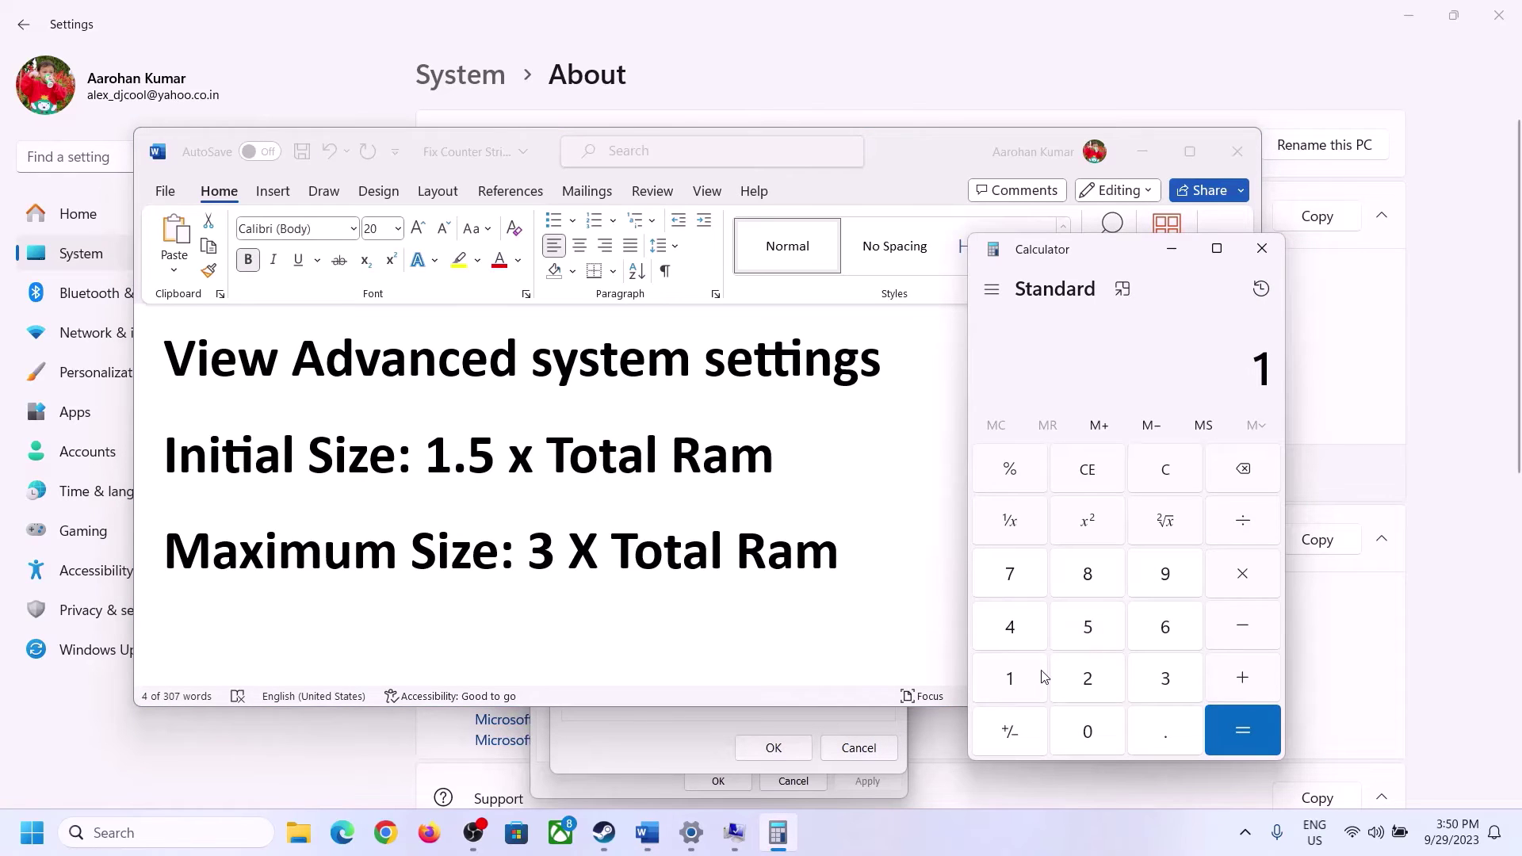
{"action": "left_click", "coordinate": [1160, 634]}
{"action": "left_click", "coordinate": [1167, 475]}
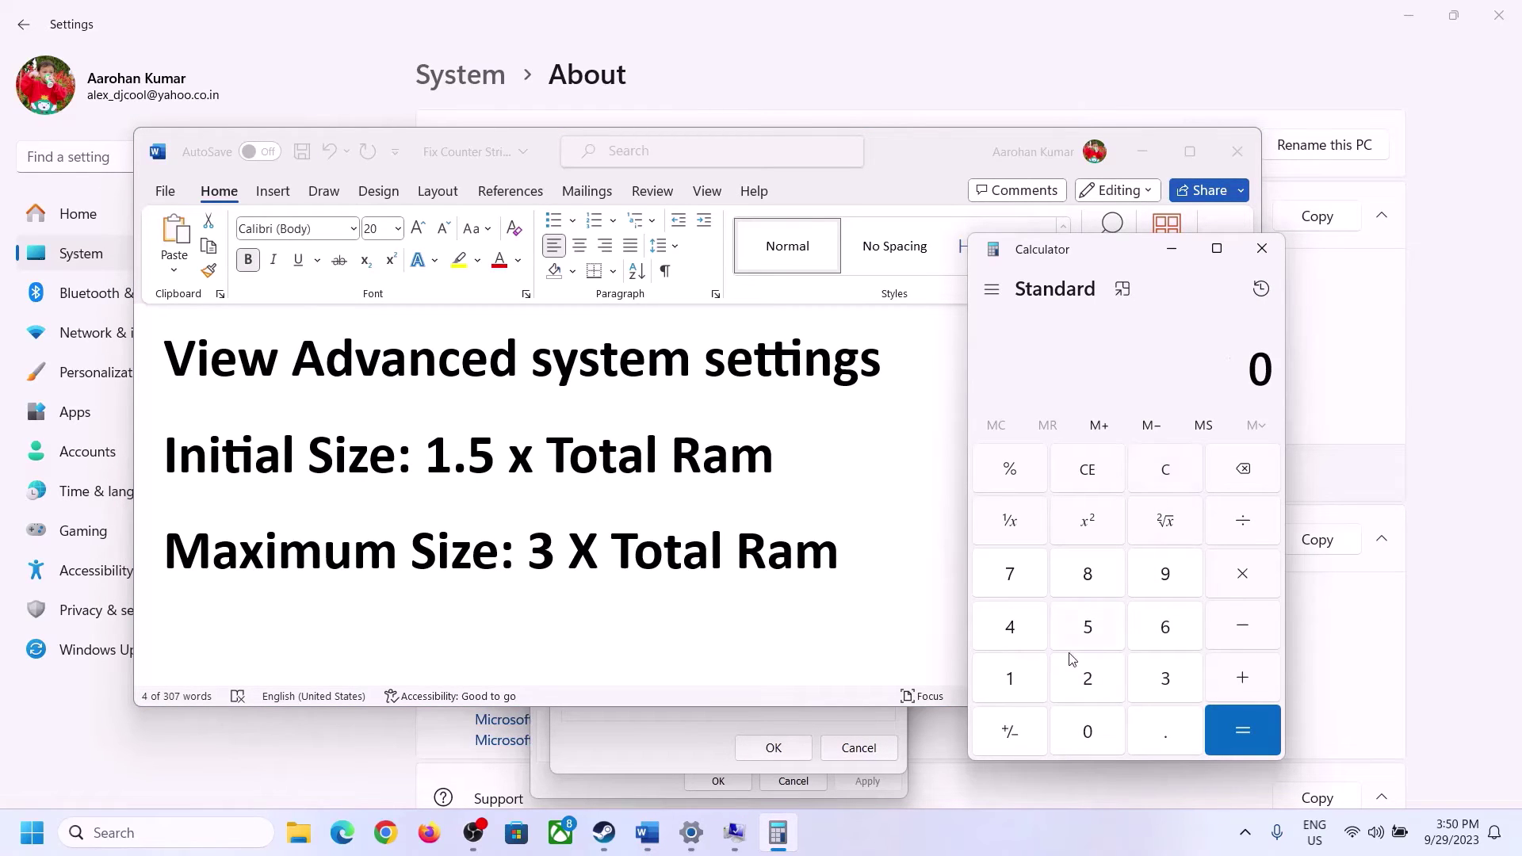
Calculate the total RAM in megabytes by multiplying 16 by 1024 in Calculator.
{"action": "left_click", "coordinate": [1022, 681]}
{"action": "left_click", "coordinate": [1163, 627]}
{"action": "left_click", "coordinate": [1242, 574]}
{"action": "left_click", "coordinate": [1015, 686]}
{"action": "left_click", "coordinate": [1088, 733]}
{"action": "left_click", "coordinate": [1091, 686]}
{"action": "left_click", "coordinate": [1022, 641]}
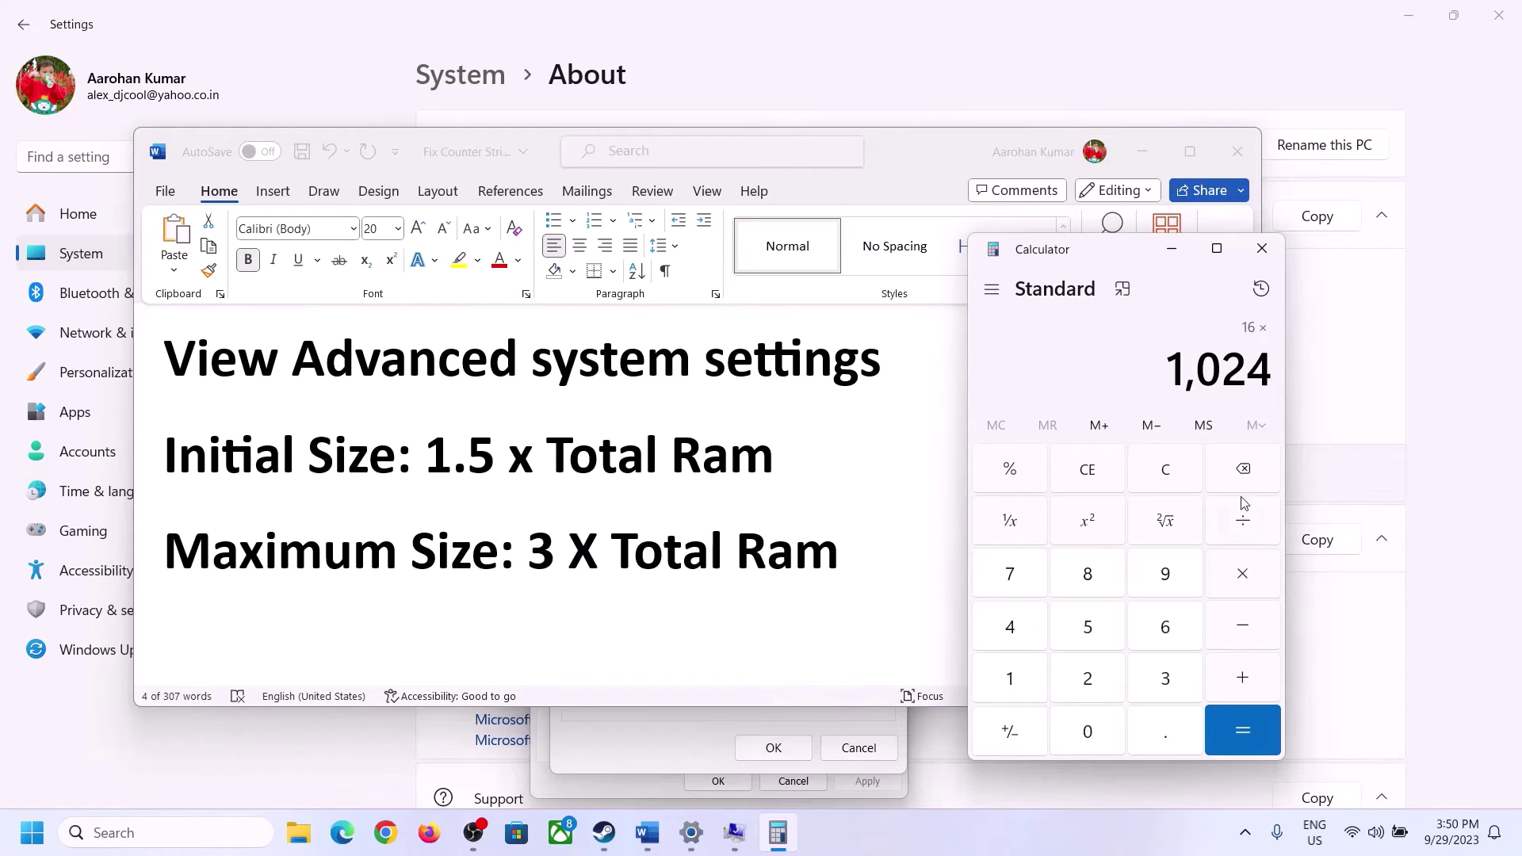
{"action": "left_click", "coordinate": [1242, 731]}
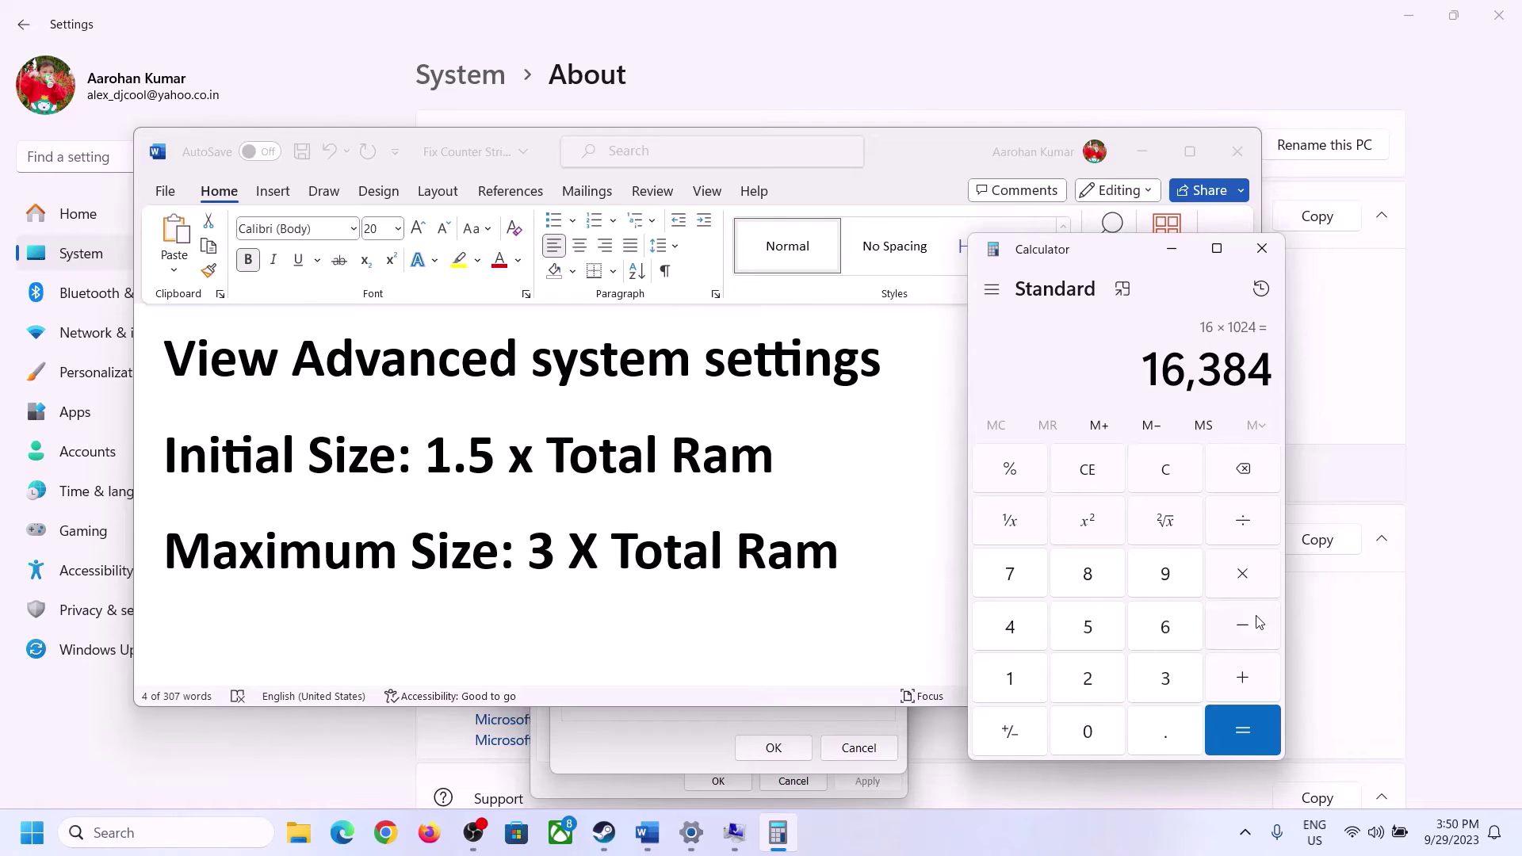
Multiply the RAM total in Calculator by 1.5 to get the initial paging file size.
{"action": "left_click", "coordinate": [1245, 580]}
{"action": "left_click", "coordinate": [1012, 681]}
{"action": "left_click", "coordinate": [1160, 746]}
{"action": "left_click", "coordinate": [1090, 633]}
{"action": "left_click", "coordinate": [1241, 720]}
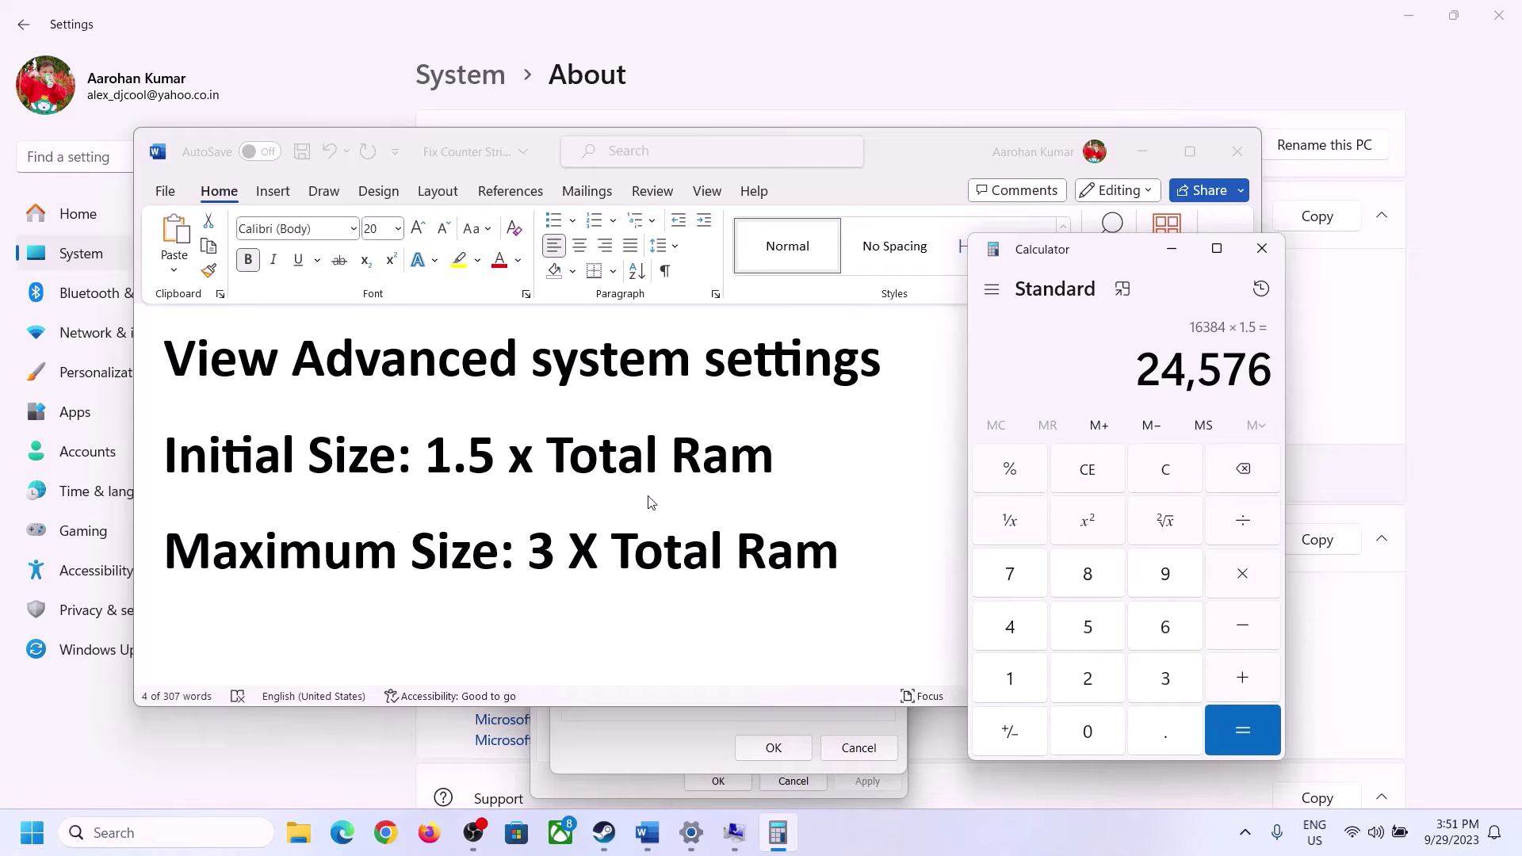
Set the custom initial size of drive C's paging file to 24576 MB in the Virtual Memory dialog.
{"action": "left_click", "coordinate": [672, 738]}
{"action": "left_click", "coordinate": [713, 510]}
{"action": "type", "text": "24"}
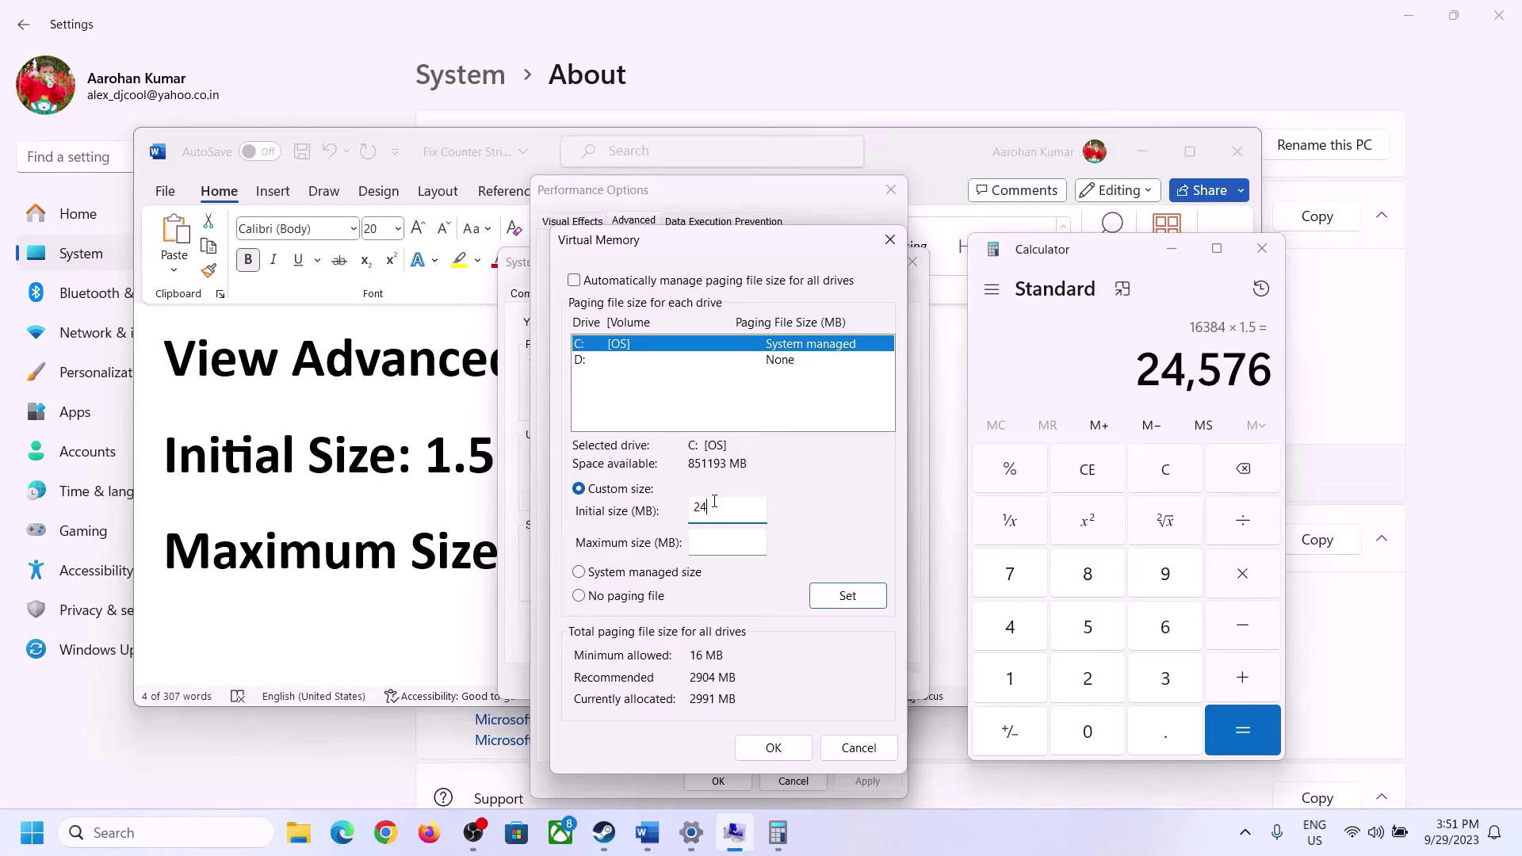
{"action": "type", "text": "576"}
{"action": "left_click", "coordinate": [762, 541]}
Check the maximum size formula in the notes, clear Calculator and recheck the installed RAM on the System About page.
{"action": "left_click", "coordinate": [437, 561]}
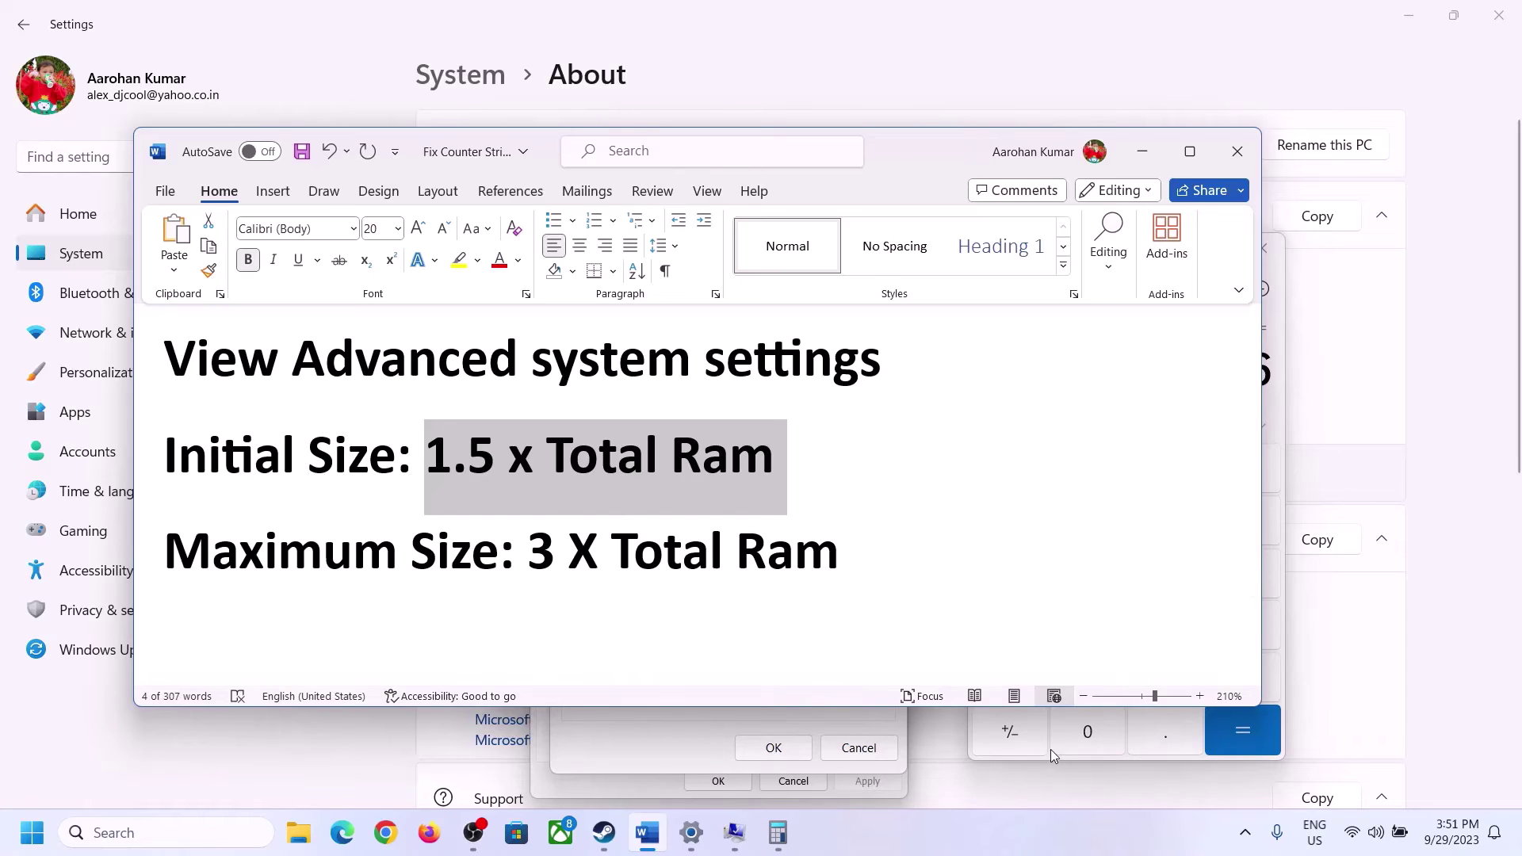
{"action": "left_click", "coordinate": [1280, 419]}
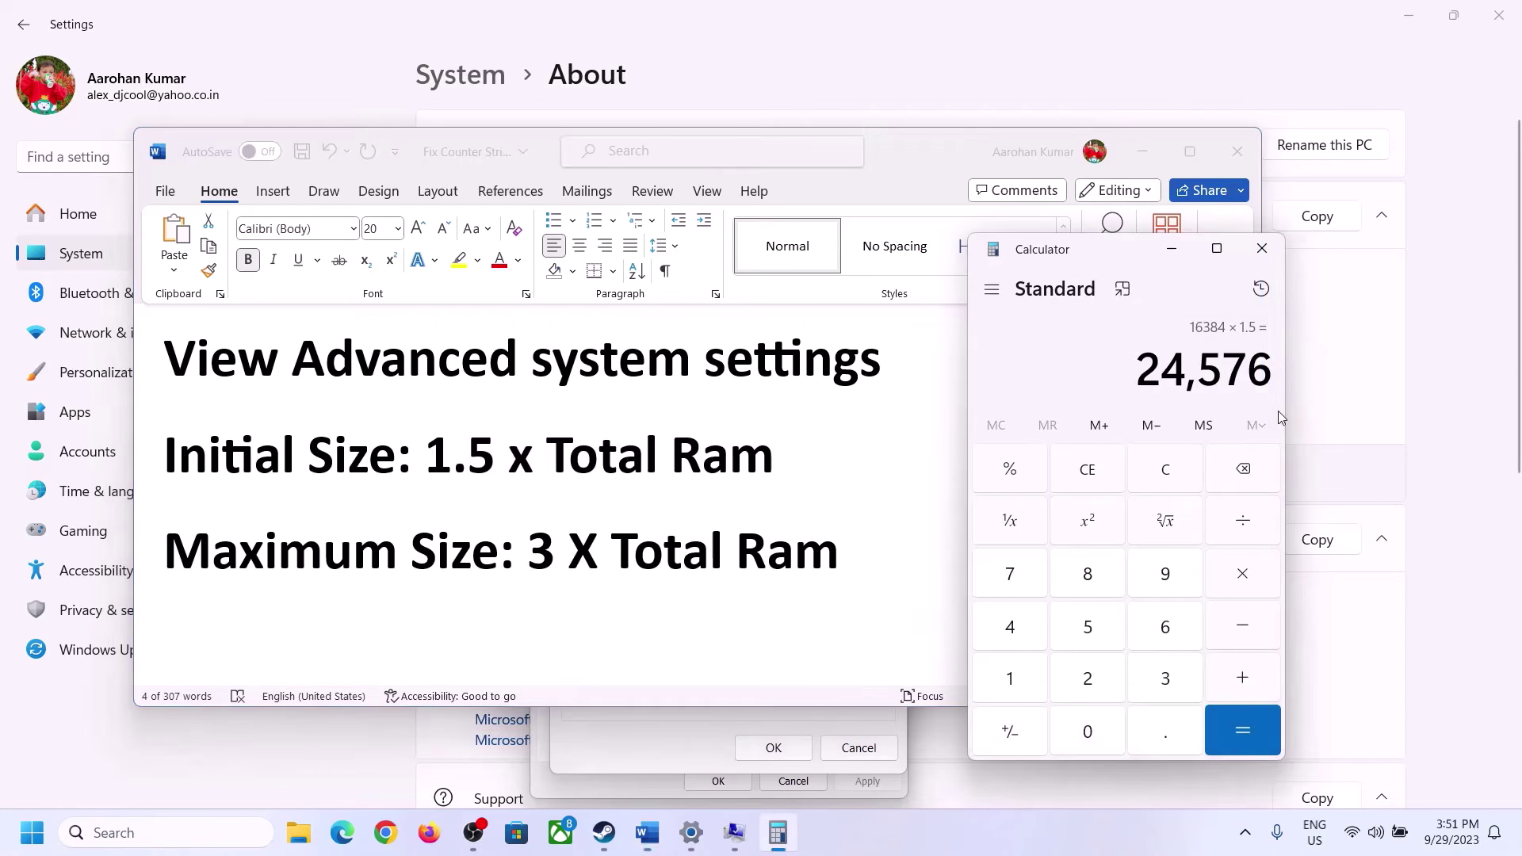
{"action": "left_click", "coordinate": [1180, 472]}
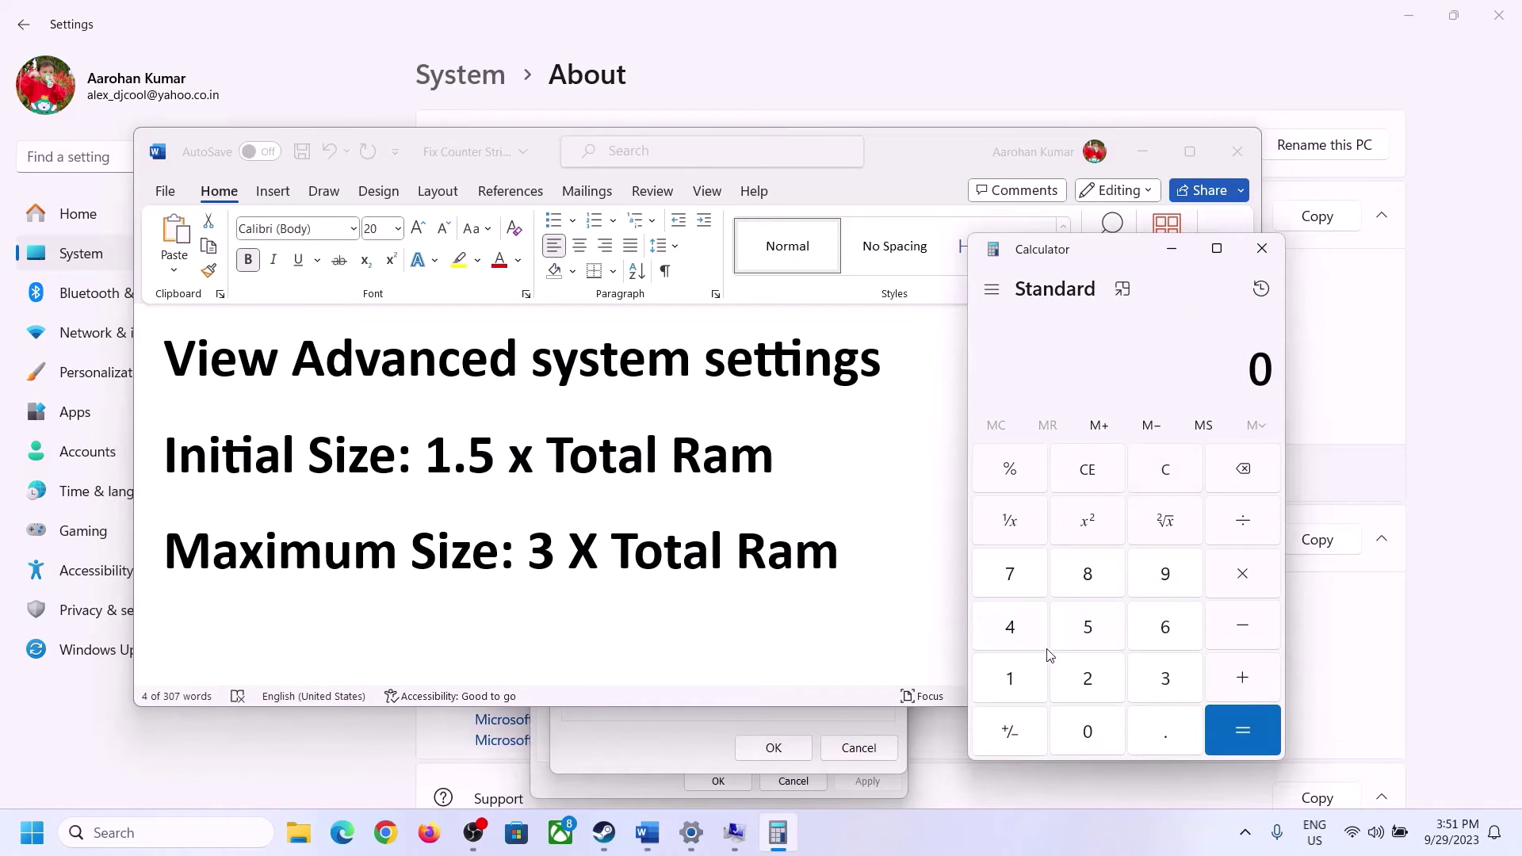
{"action": "left_click", "coordinate": [692, 833]}
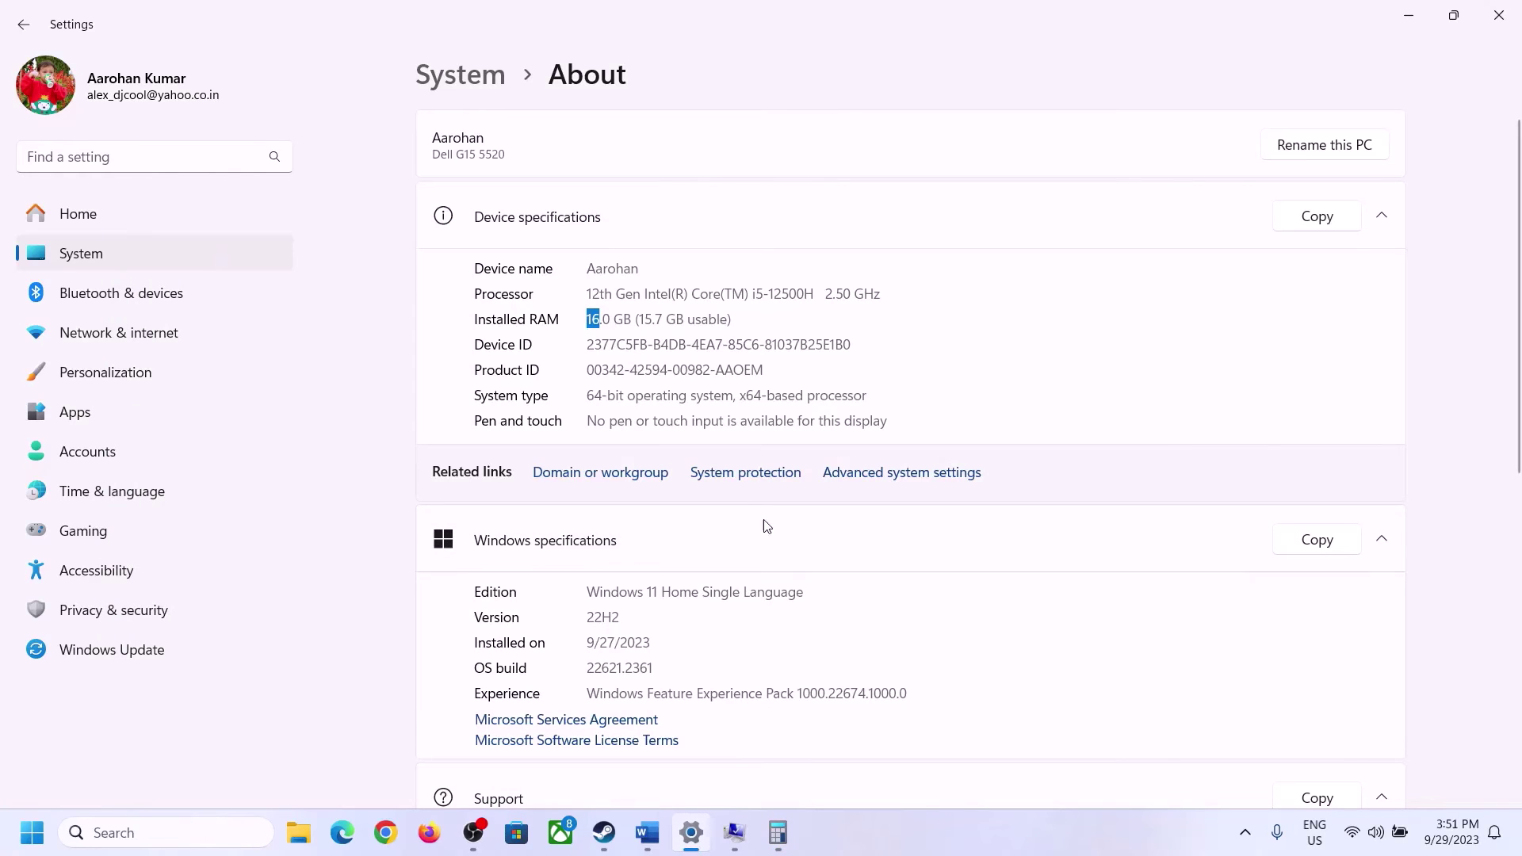
{"action": "left_click", "coordinate": [778, 831]}
Recalculate the installed RAM in megabytes as 16 × 1024 for the maximum size.
{"action": "left_click", "coordinate": [1028, 672]}
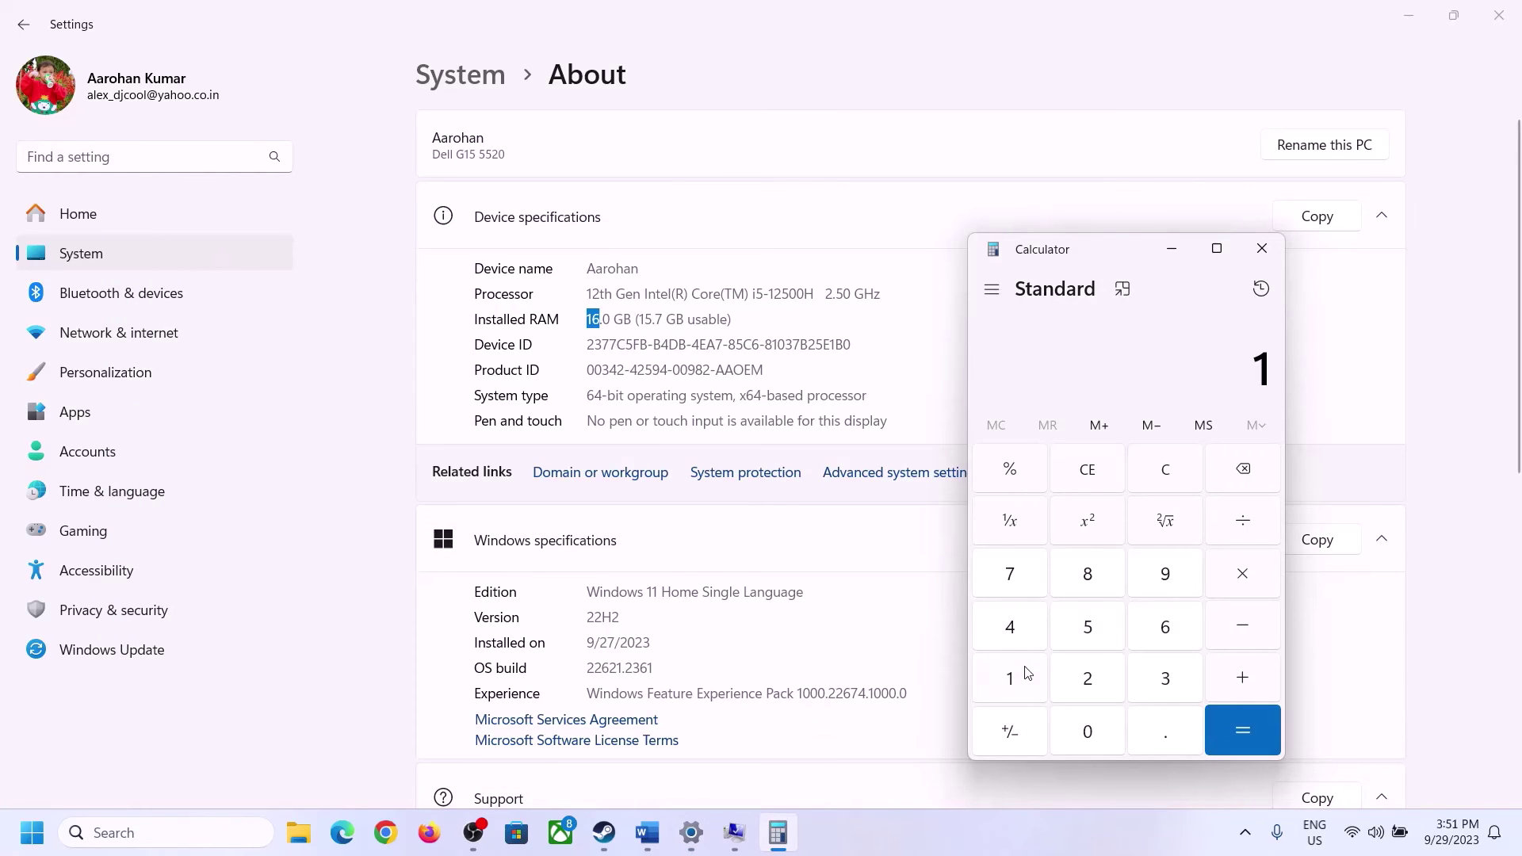
{"action": "left_click", "coordinate": [1161, 629]}
{"action": "left_click", "coordinate": [1239, 577]}
{"action": "left_click", "coordinate": [1022, 674]}
{"action": "left_click", "coordinate": [1078, 710]}
{"action": "left_click", "coordinate": [1088, 678]}
{"action": "left_click", "coordinate": [1012, 628]}
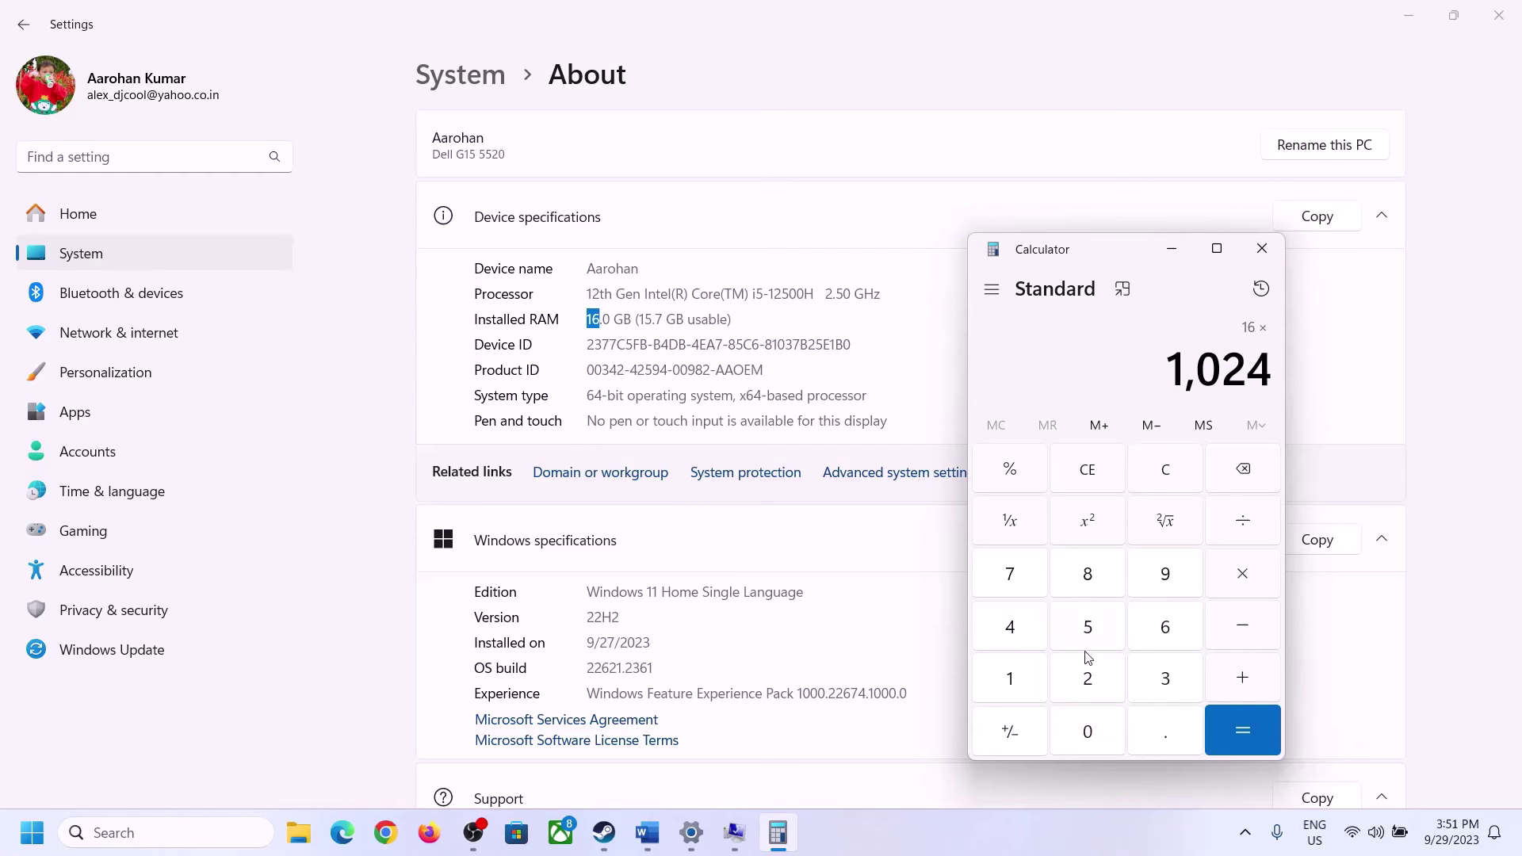
{"action": "left_click", "coordinate": [1229, 741]}
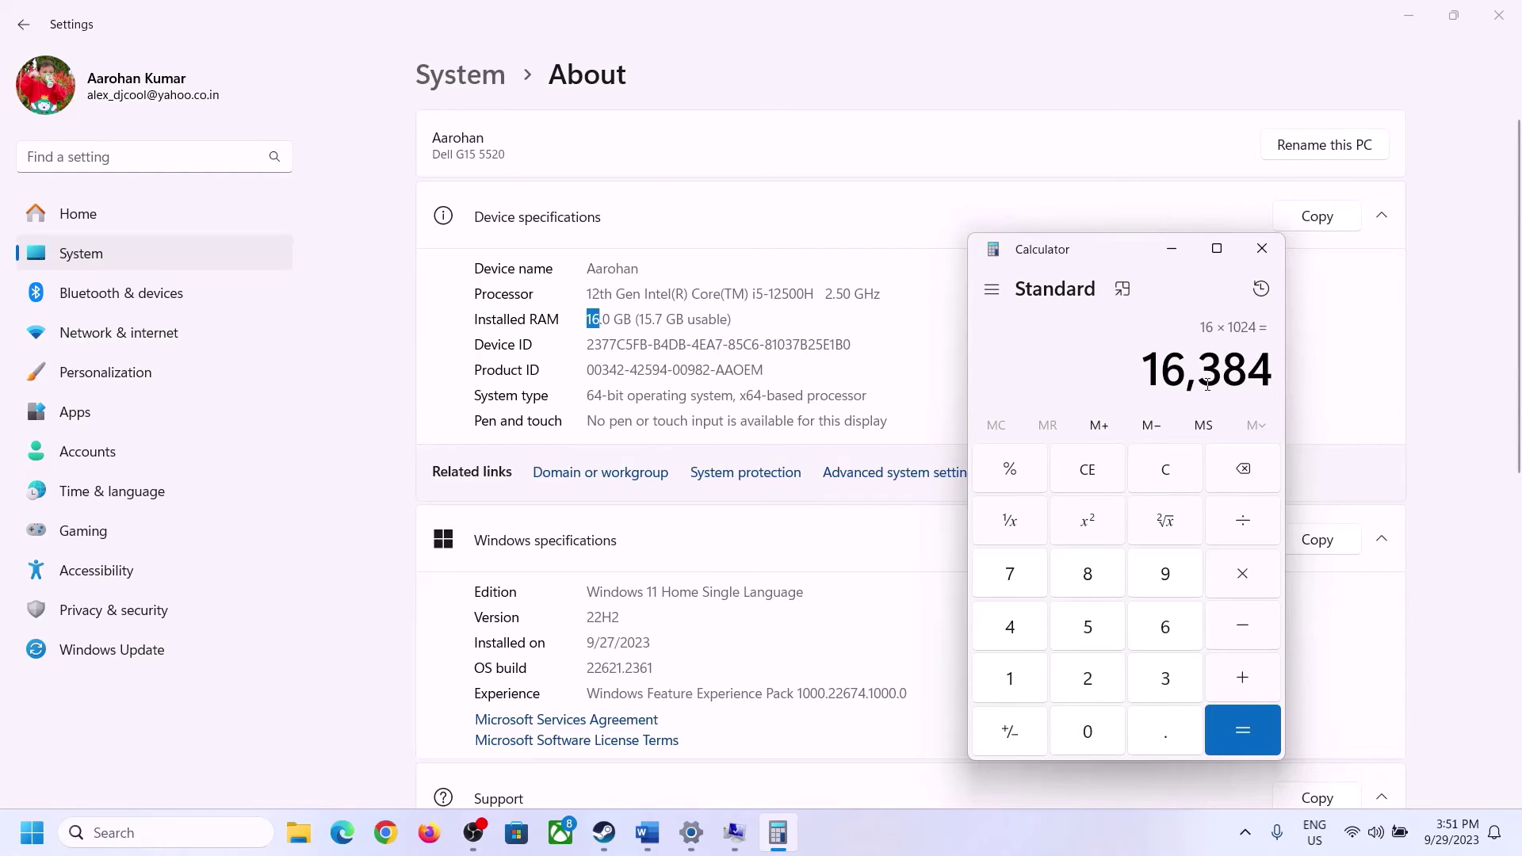
Recheck the maximum size formula in the Word notes and multiply the RAM total by 3 in Calculator.
{"action": "left_click", "coordinate": [648, 832]}
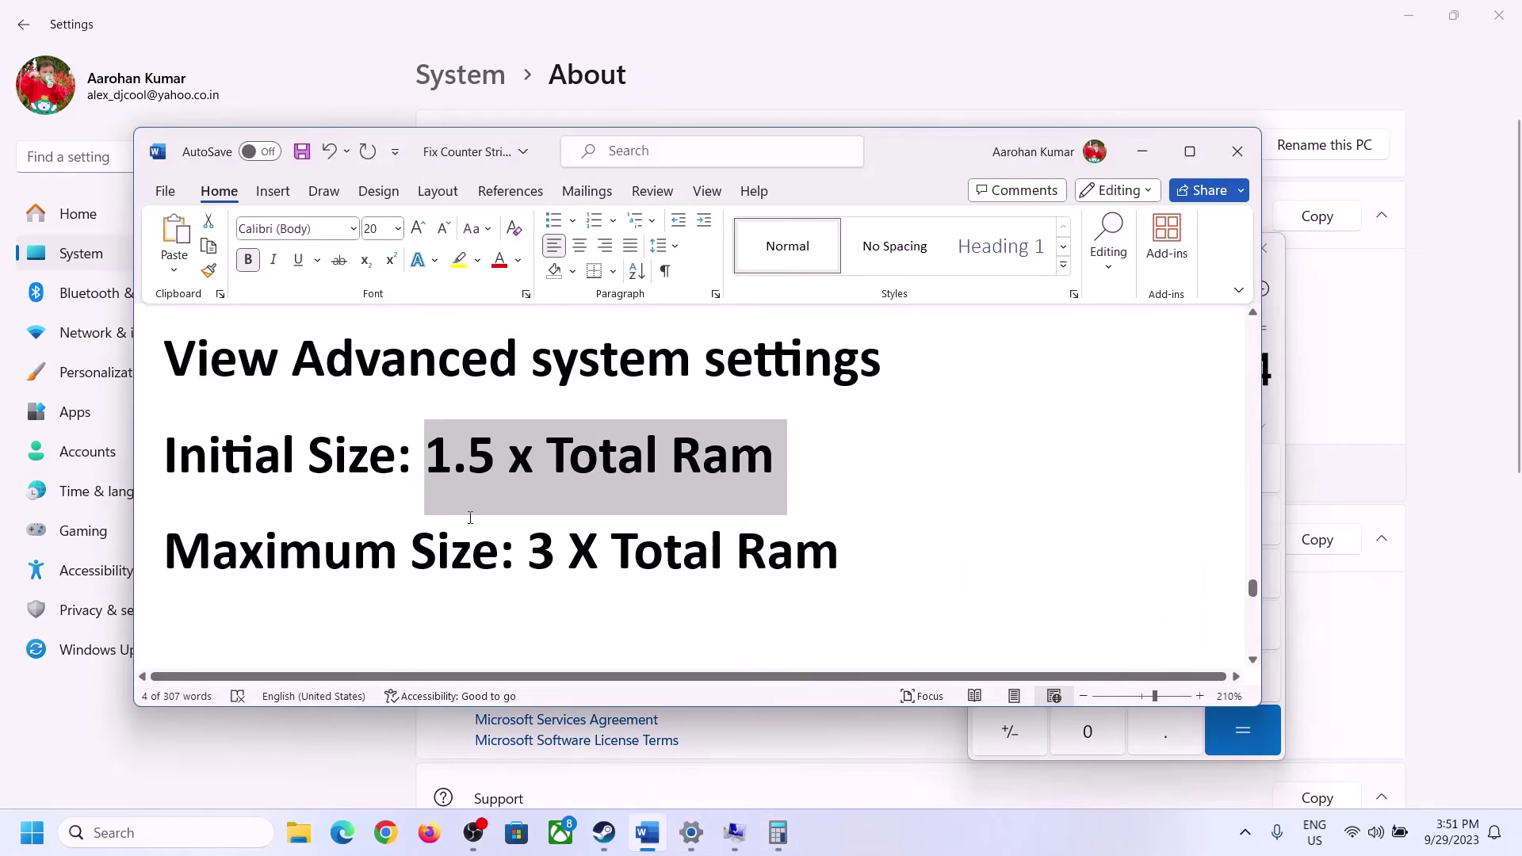
{"action": "left_click", "coordinate": [778, 833]}
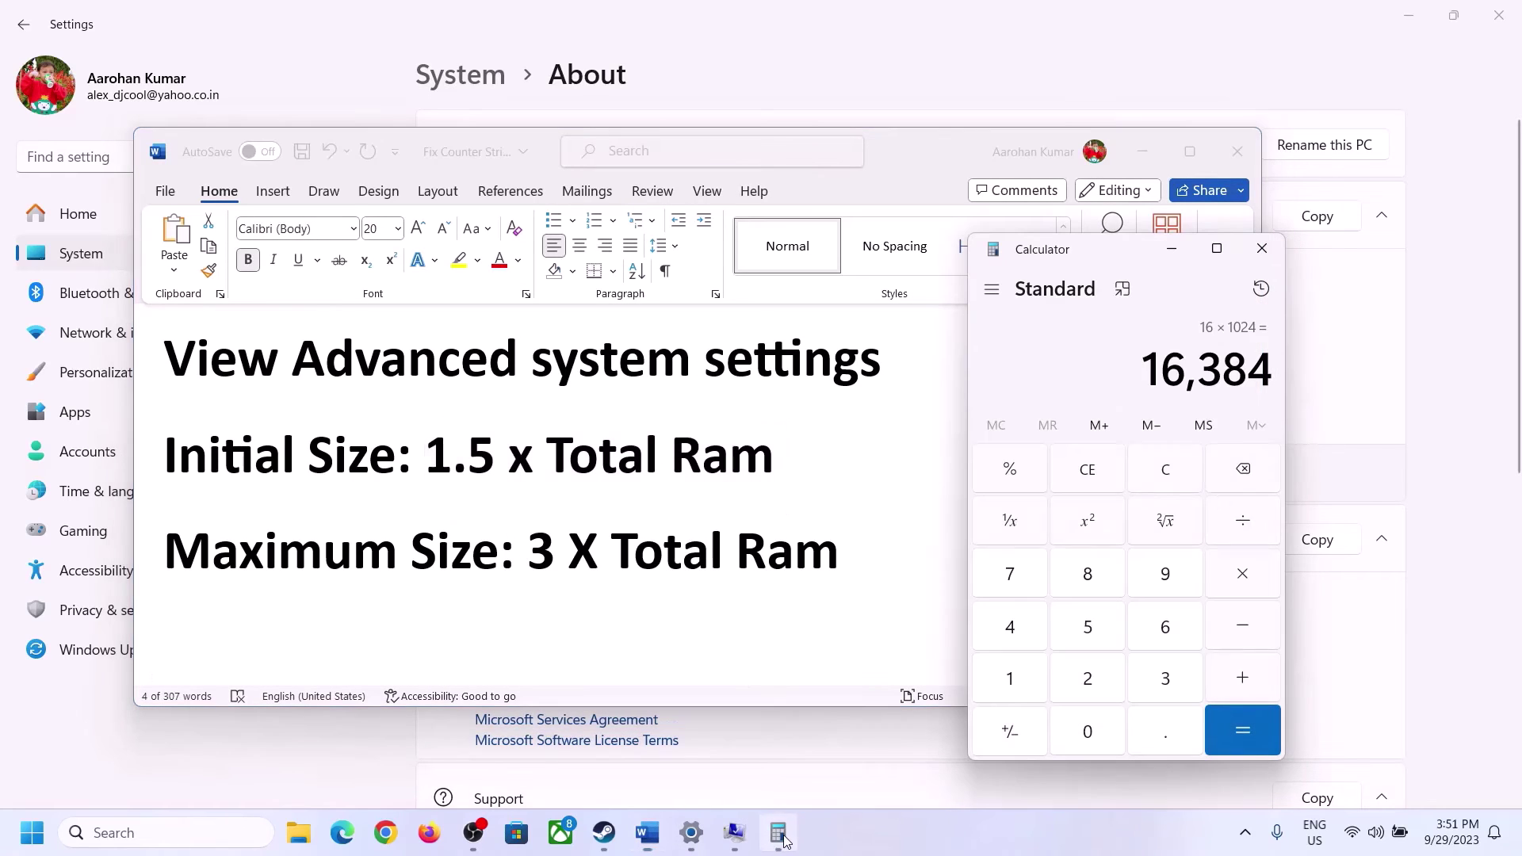
{"action": "left_click", "coordinate": [1243, 579]}
{"action": "left_click", "coordinate": [1142, 679]}
{"action": "left_click", "coordinate": [1254, 726]}
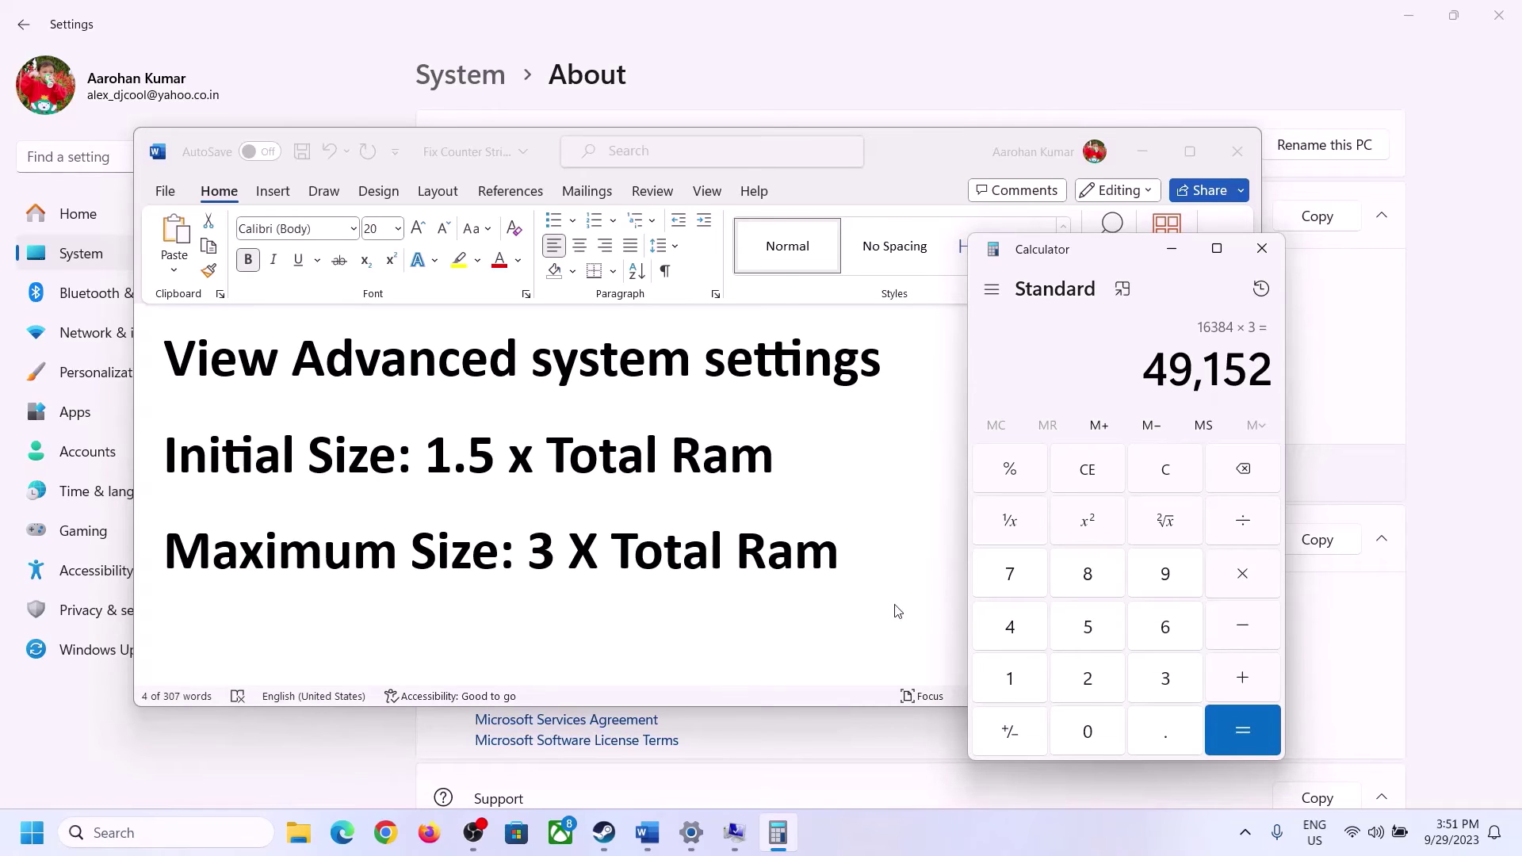
Set drive C's maximum paging file size to 49152 MB and accept the custom virtual memory sizes.
{"action": "left_click", "coordinate": [734, 833]}
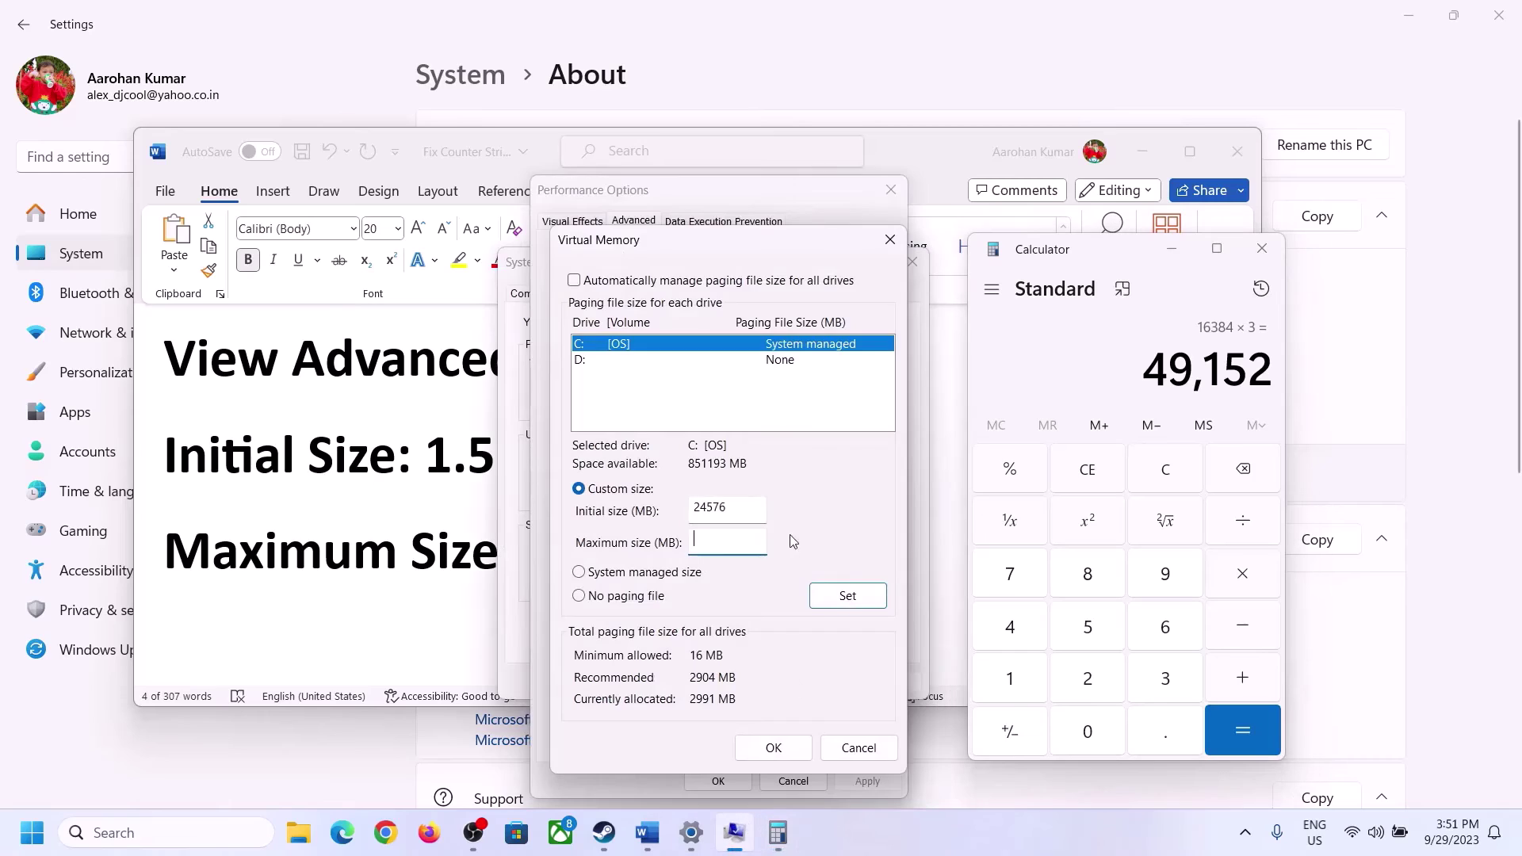
{"action": "type", "text": "49152"}
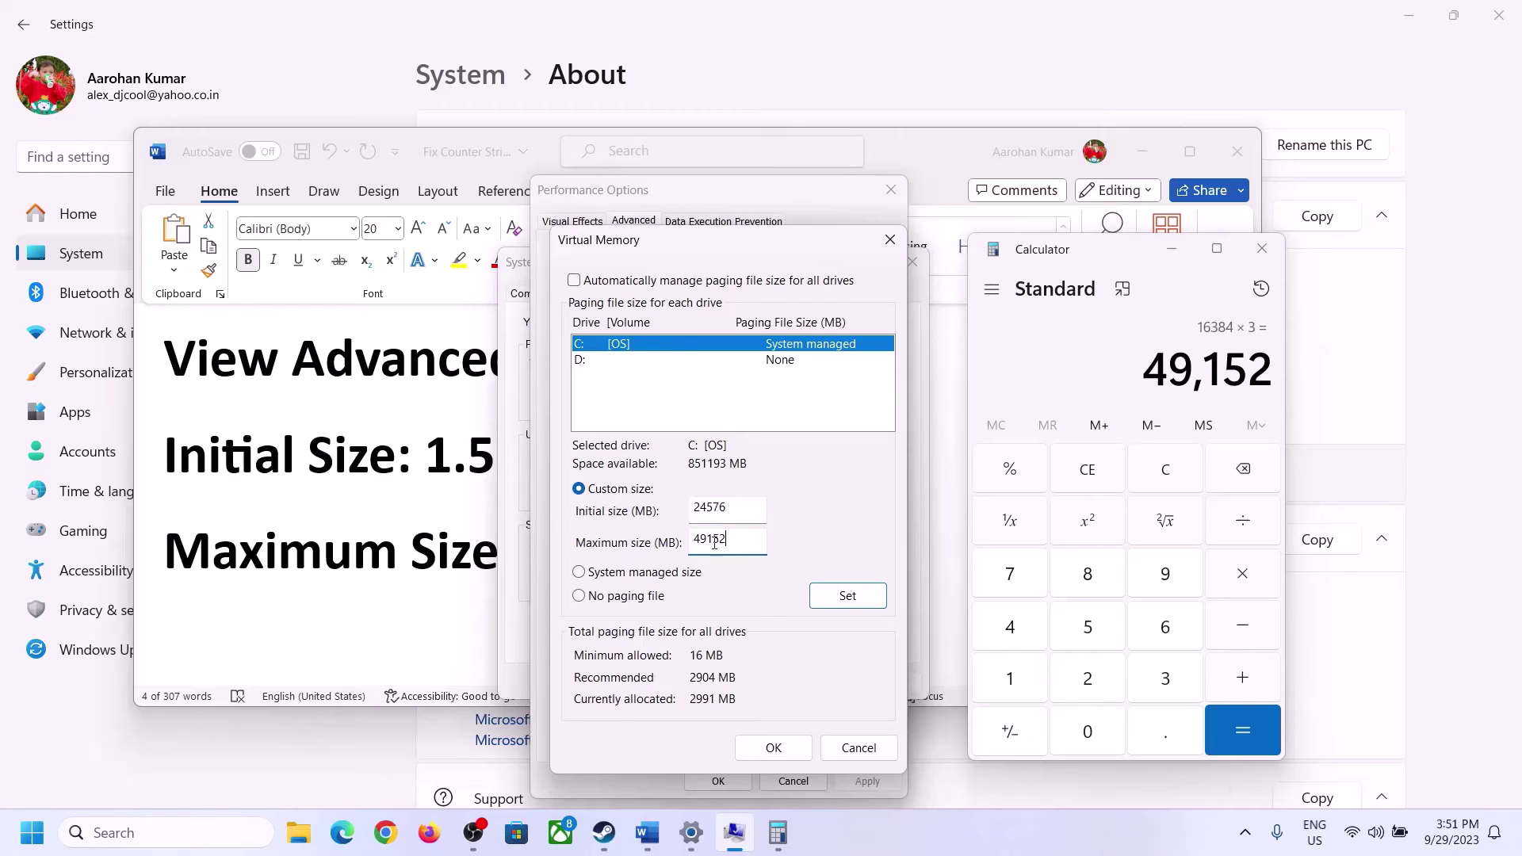
{"action": "left_click", "coordinate": [848, 602]}
{"action": "left_click", "coordinate": [776, 748]}
{"action": "left_click", "coordinate": [919, 487]}
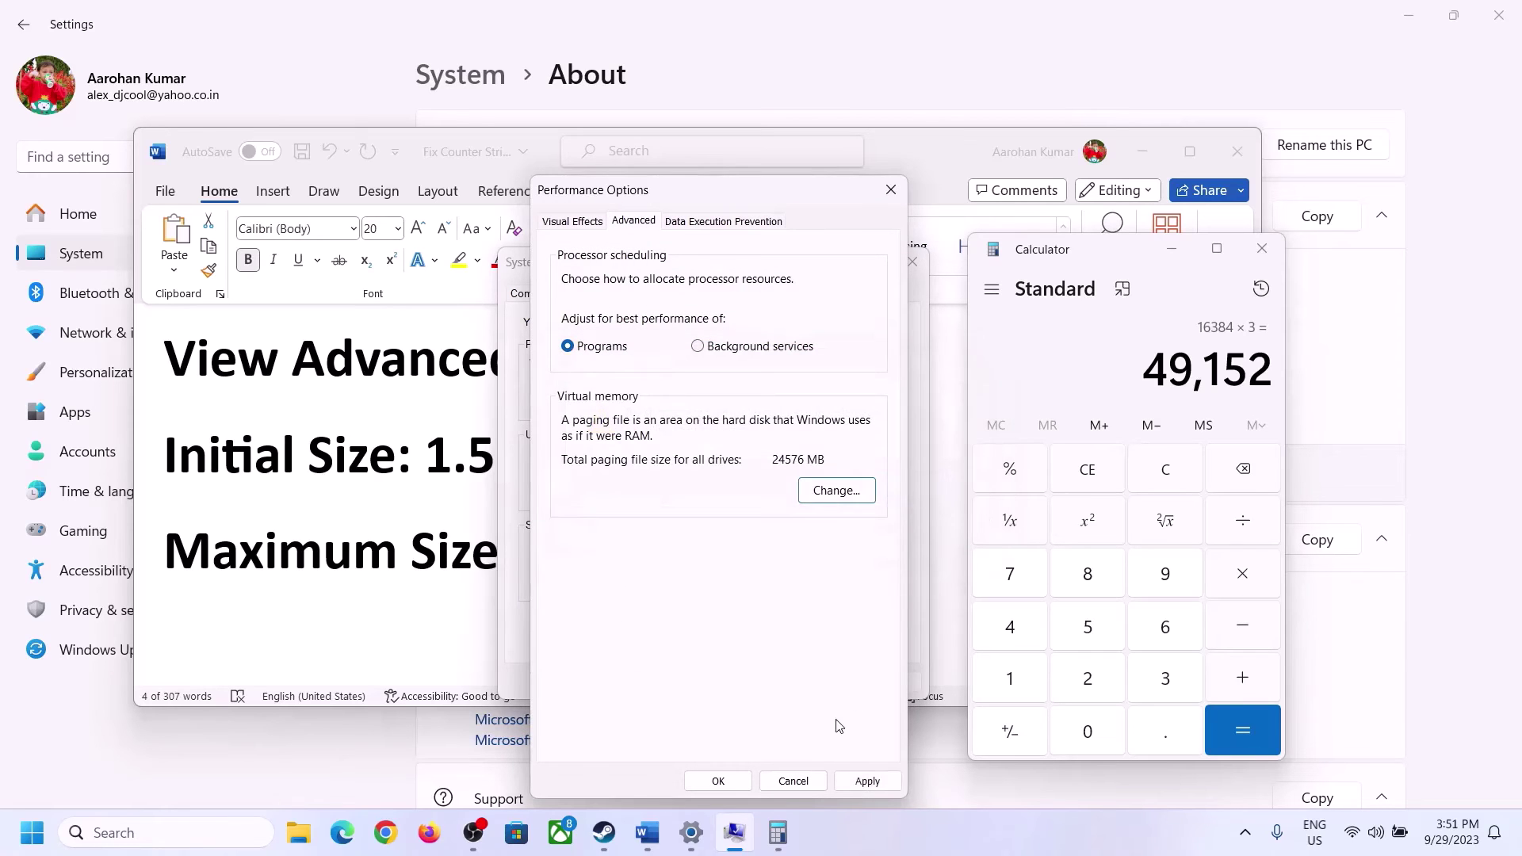
Apply the Performance Options, close System Properties with its changes kept and dismiss the restart prompt without restarting.
{"action": "left_click", "coordinate": [866, 781]}
{"action": "left_click", "coordinate": [742, 782]}
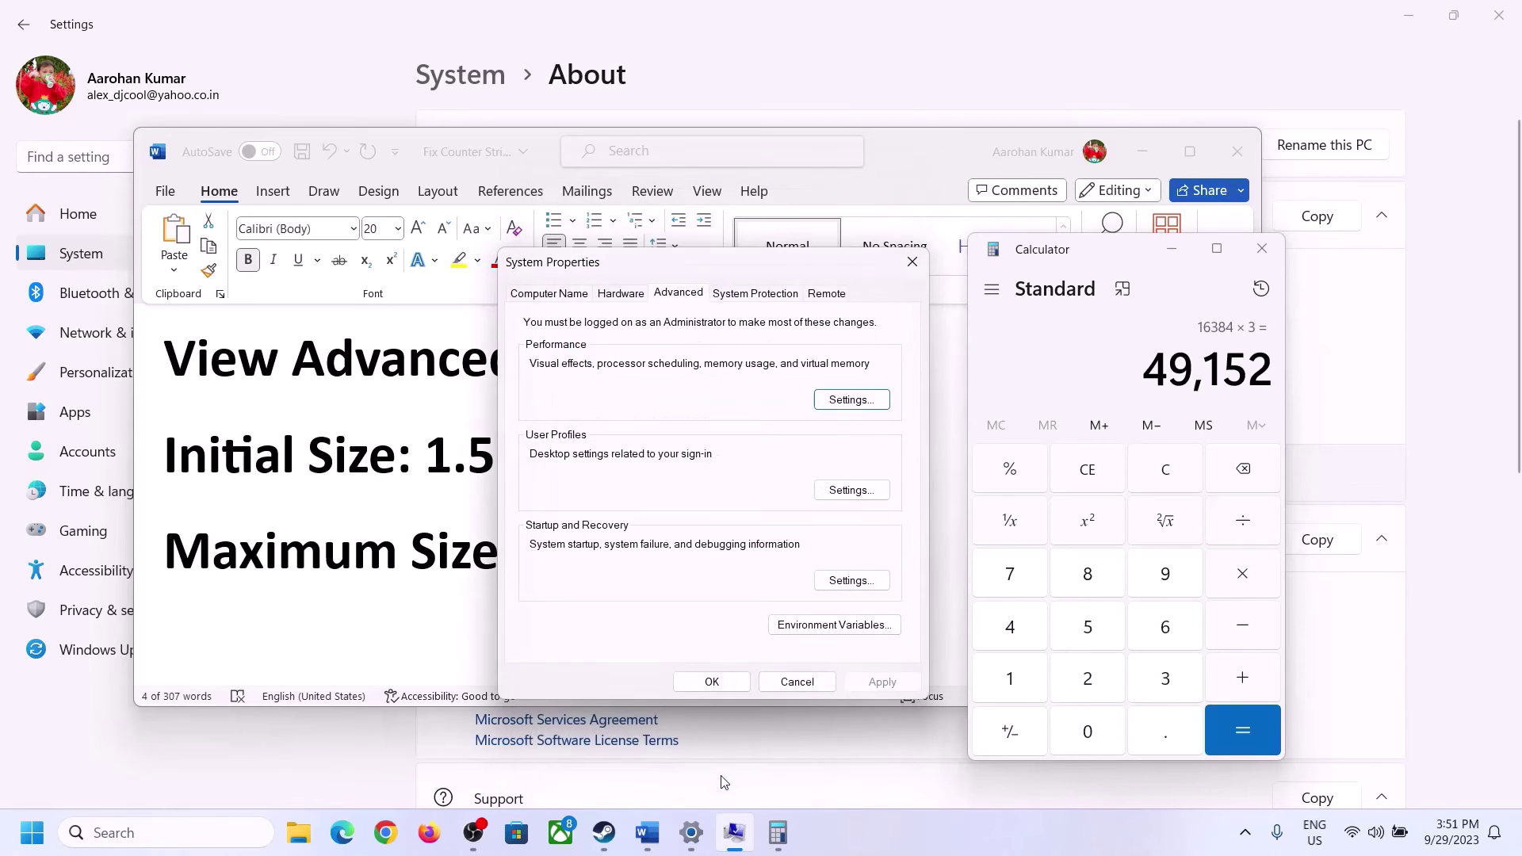
{"action": "left_click", "coordinate": [723, 680]}
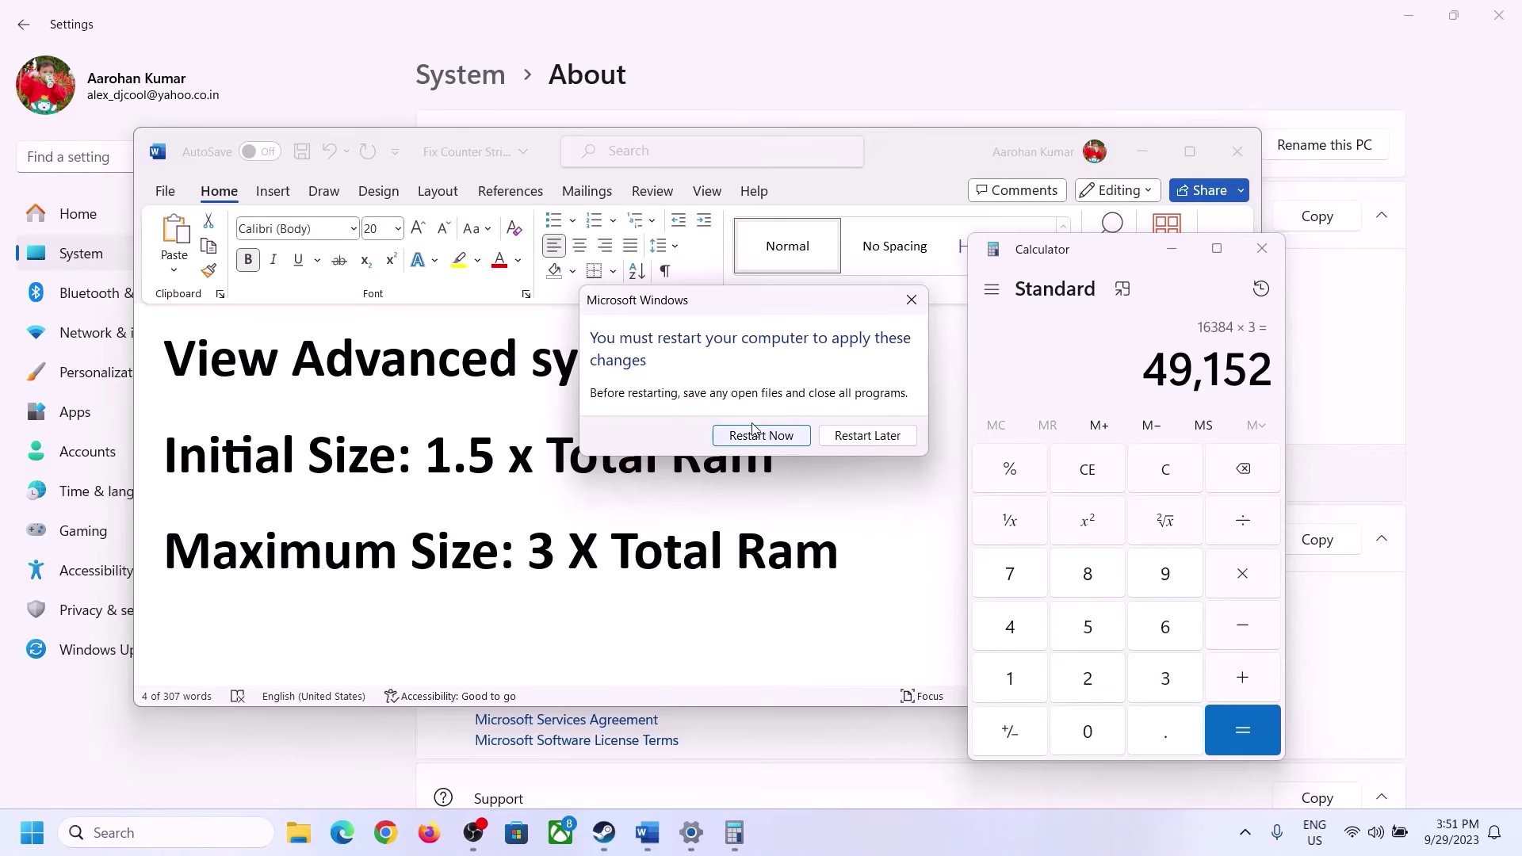
{"action": "left_click", "coordinate": [910, 300]}
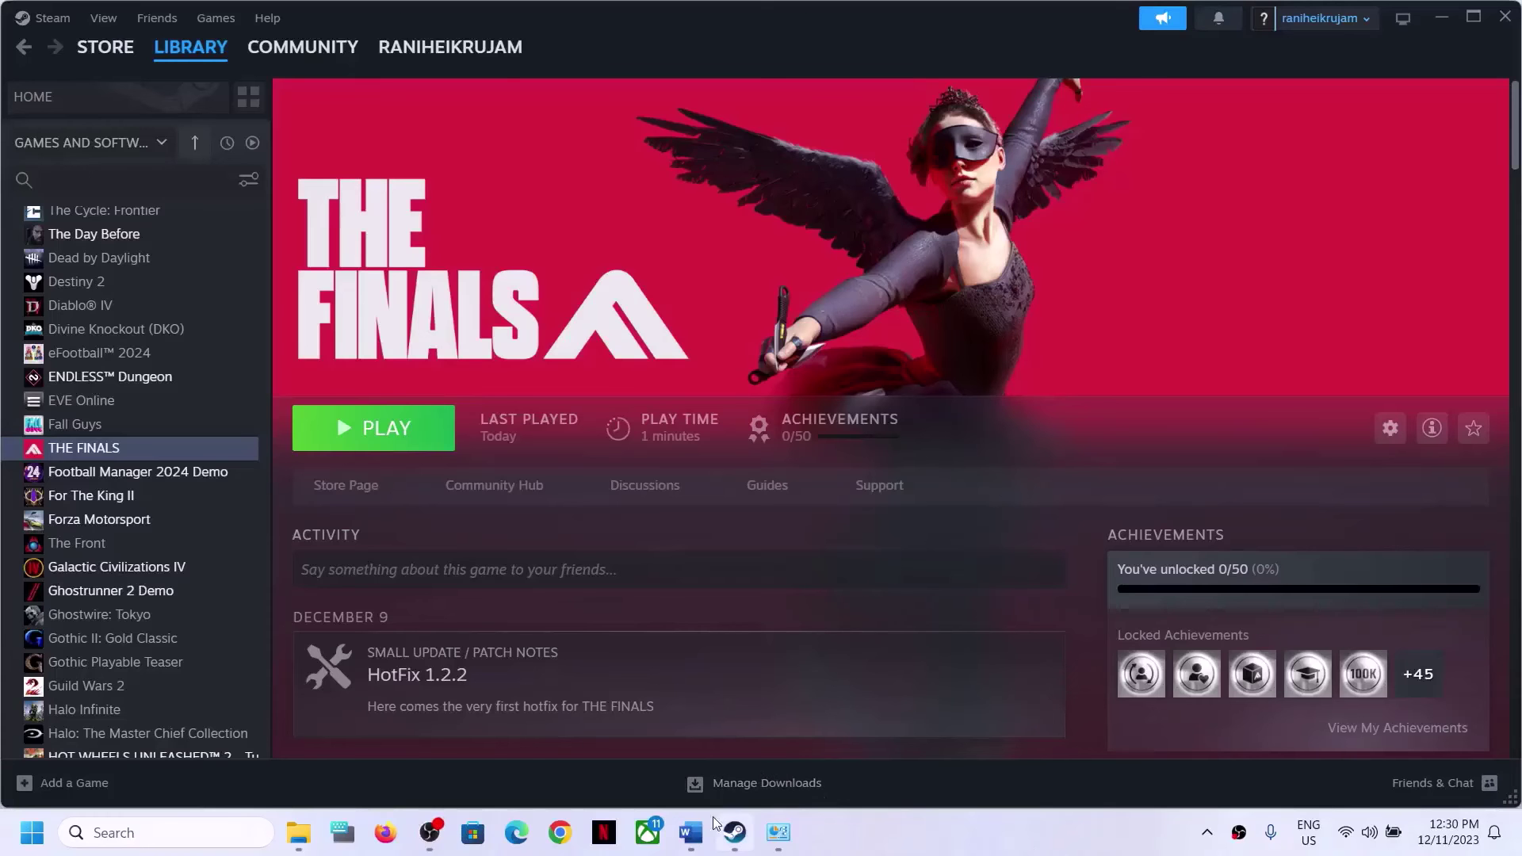
Read Step 10 in the Word notes and check for updates on the Windows Update page in Settings.
{"action": "left_click", "coordinate": [691, 832]}
{"action": "scroll", "coordinate": [579, 541], "scroll_direction": "down", "scroll_amount": 2}
{"action": "scroll", "coordinate": [579, 541], "scroll_direction": "down", "scroll_amount": 1}
{"action": "left_click_drag", "start_coordinate": [232, 521], "coordinate": [1080, 523]}
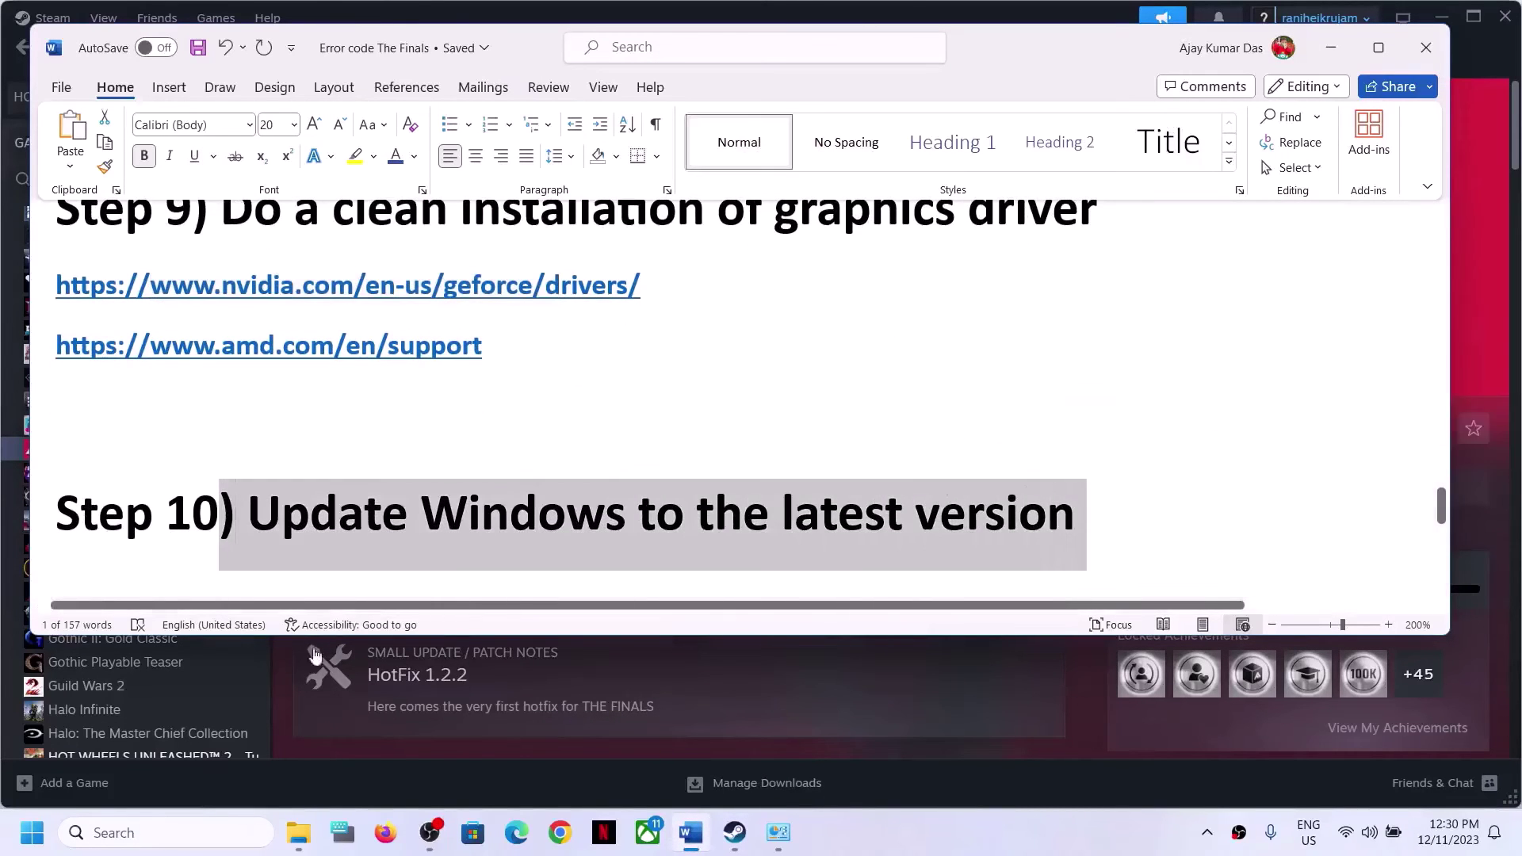
{"action": "left_click", "coordinate": [28, 833]}
{"action": "left_click", "coordinate": [404, 341]}
{"action": "left_click", "coordinate": [83, 649]}
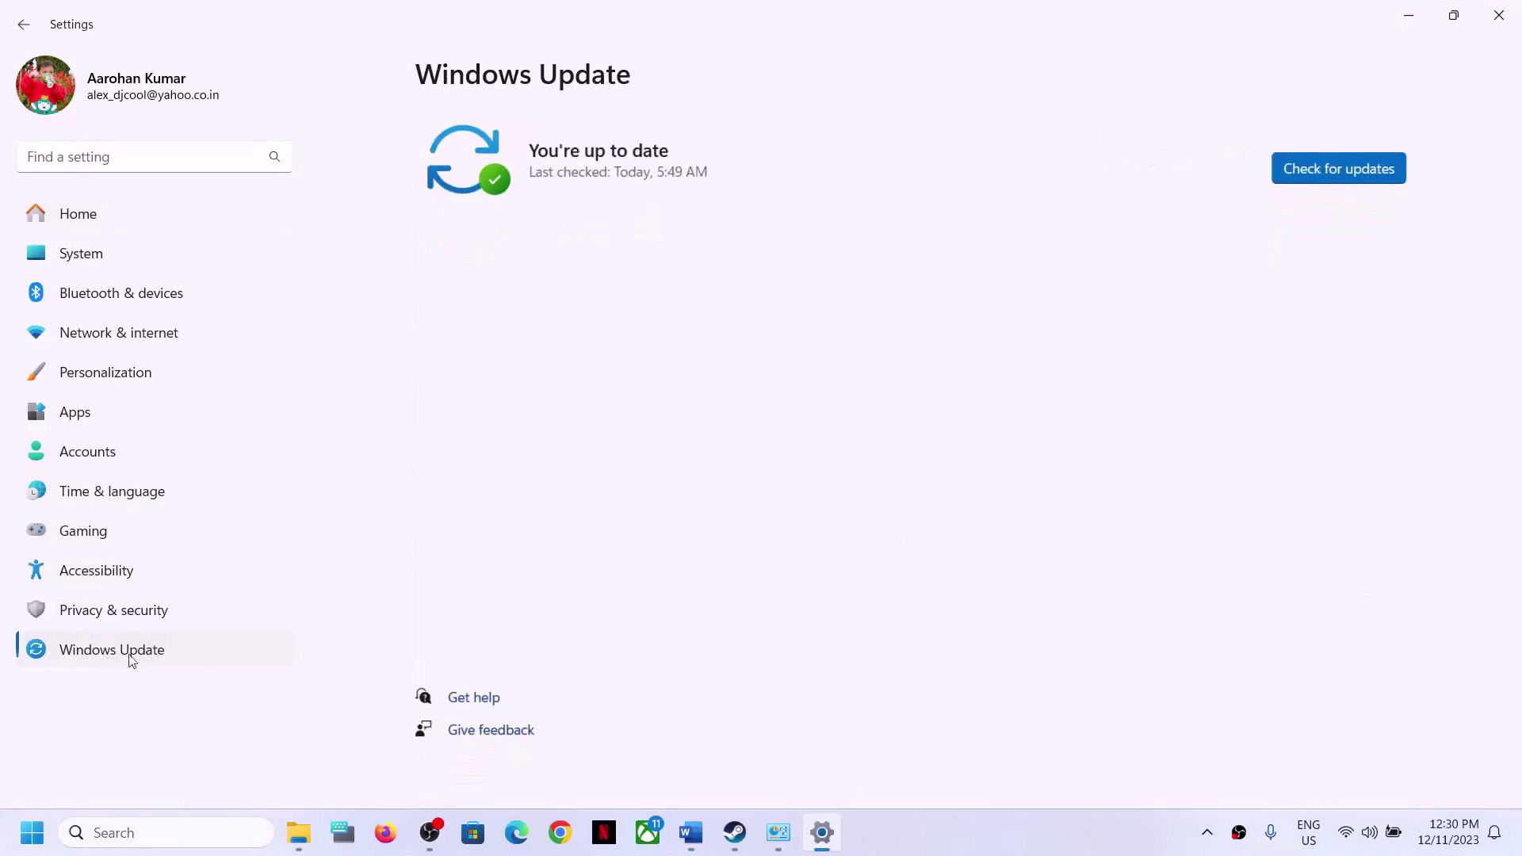
{"action": "left_click", "coordinate": [1344, 165]}
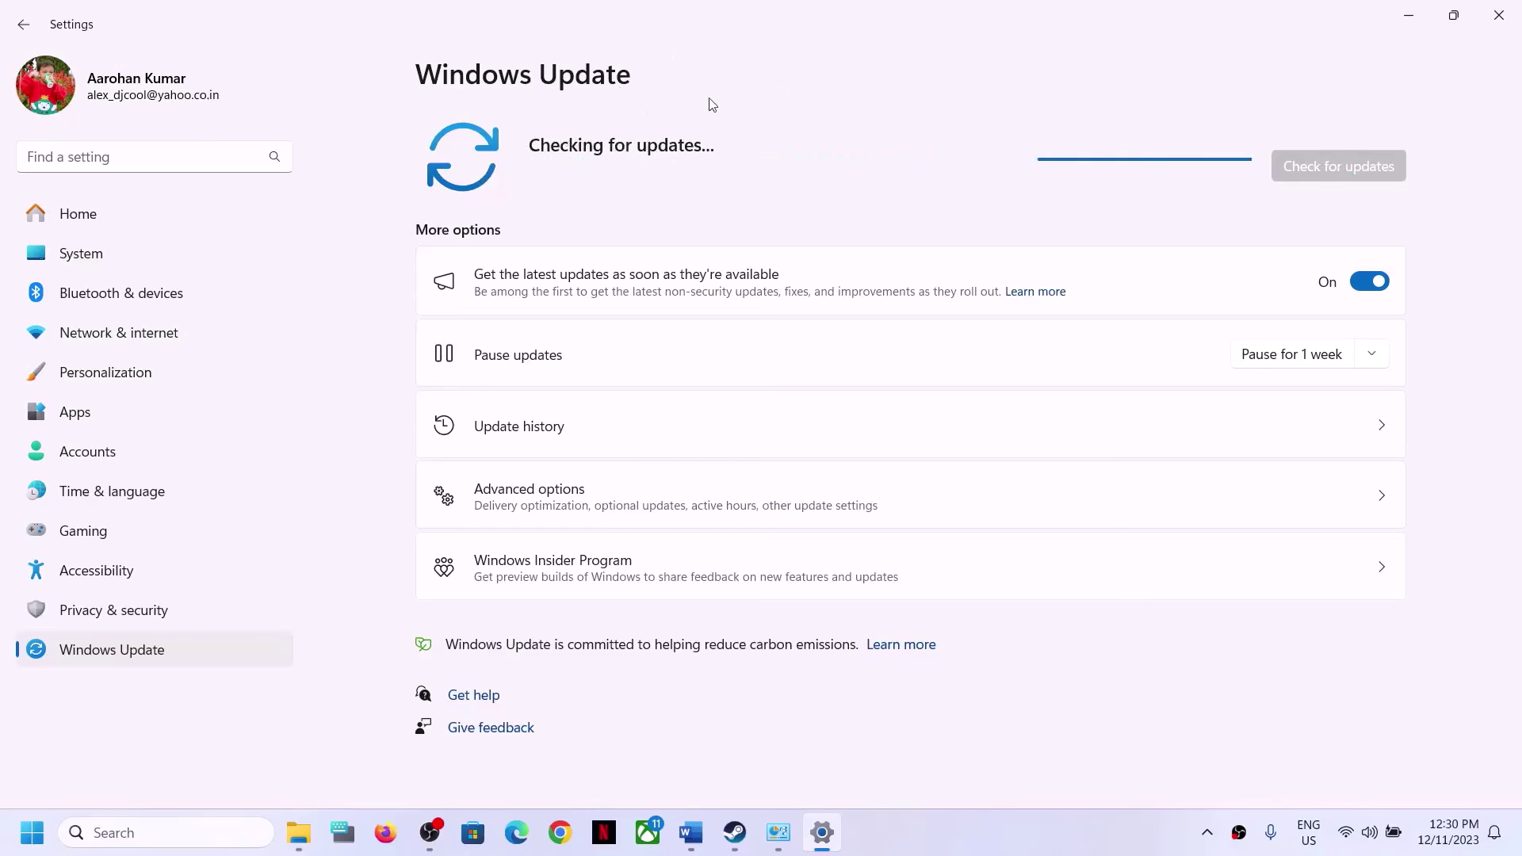
View the Restart choice among the Windows power options and leave without restarting.
{"action": "key", "text": "super"}
{"action": "left_click", "coordinate": [576, 766]}
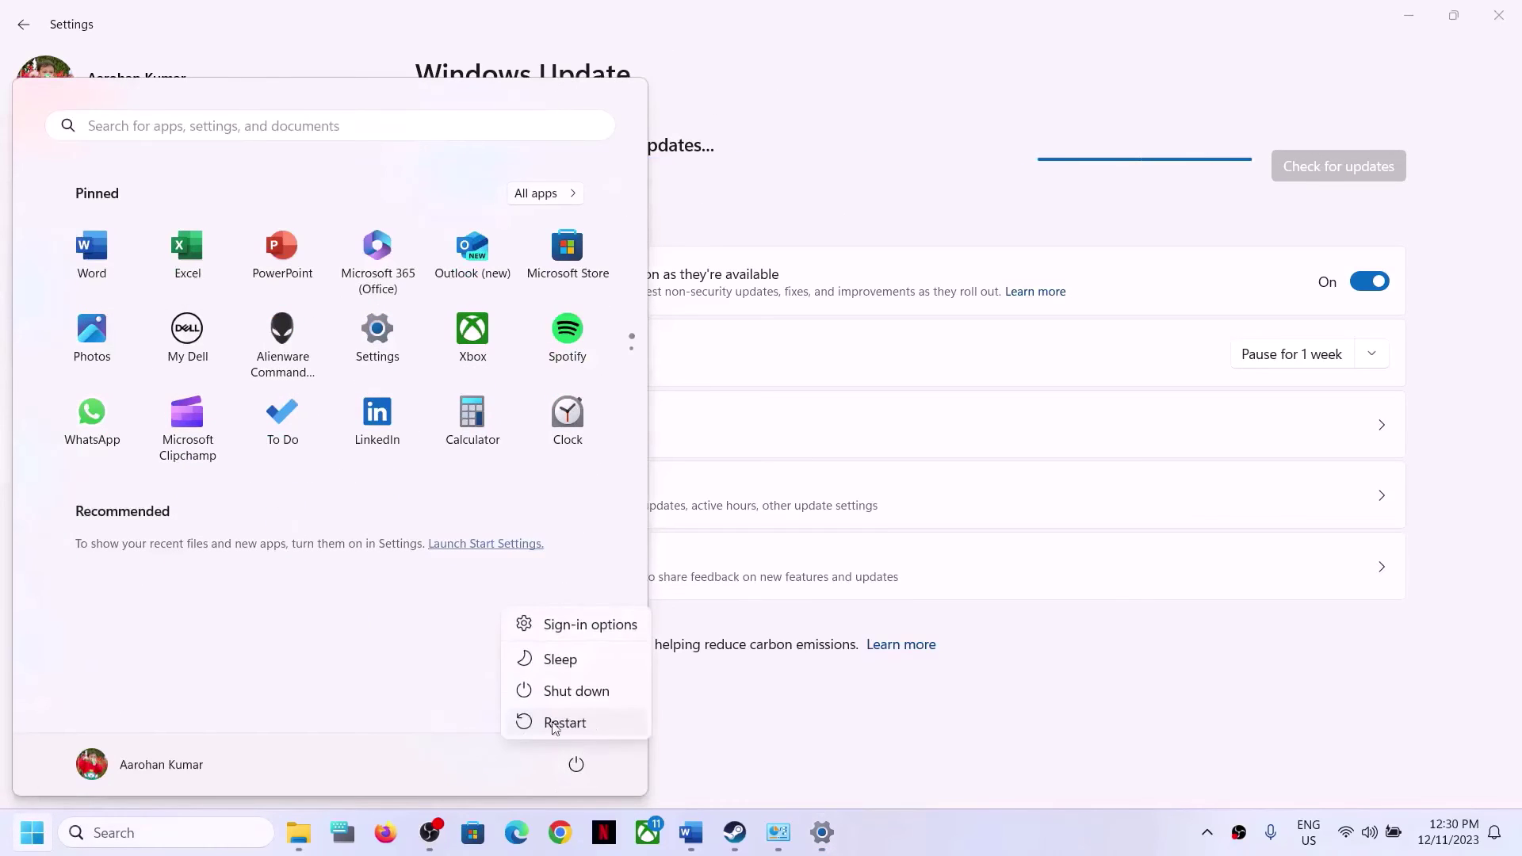
{"action": "left_click", "coordinate": [1063, 759]}
{"action": "left_click", "coordinate": [1062, 759]}
Read Step 12 in the notes and examine the file integrity option in THE FINALS' Installed Files properties in Steam.
{"action": "left_click", "coordinate": [735, 833]}
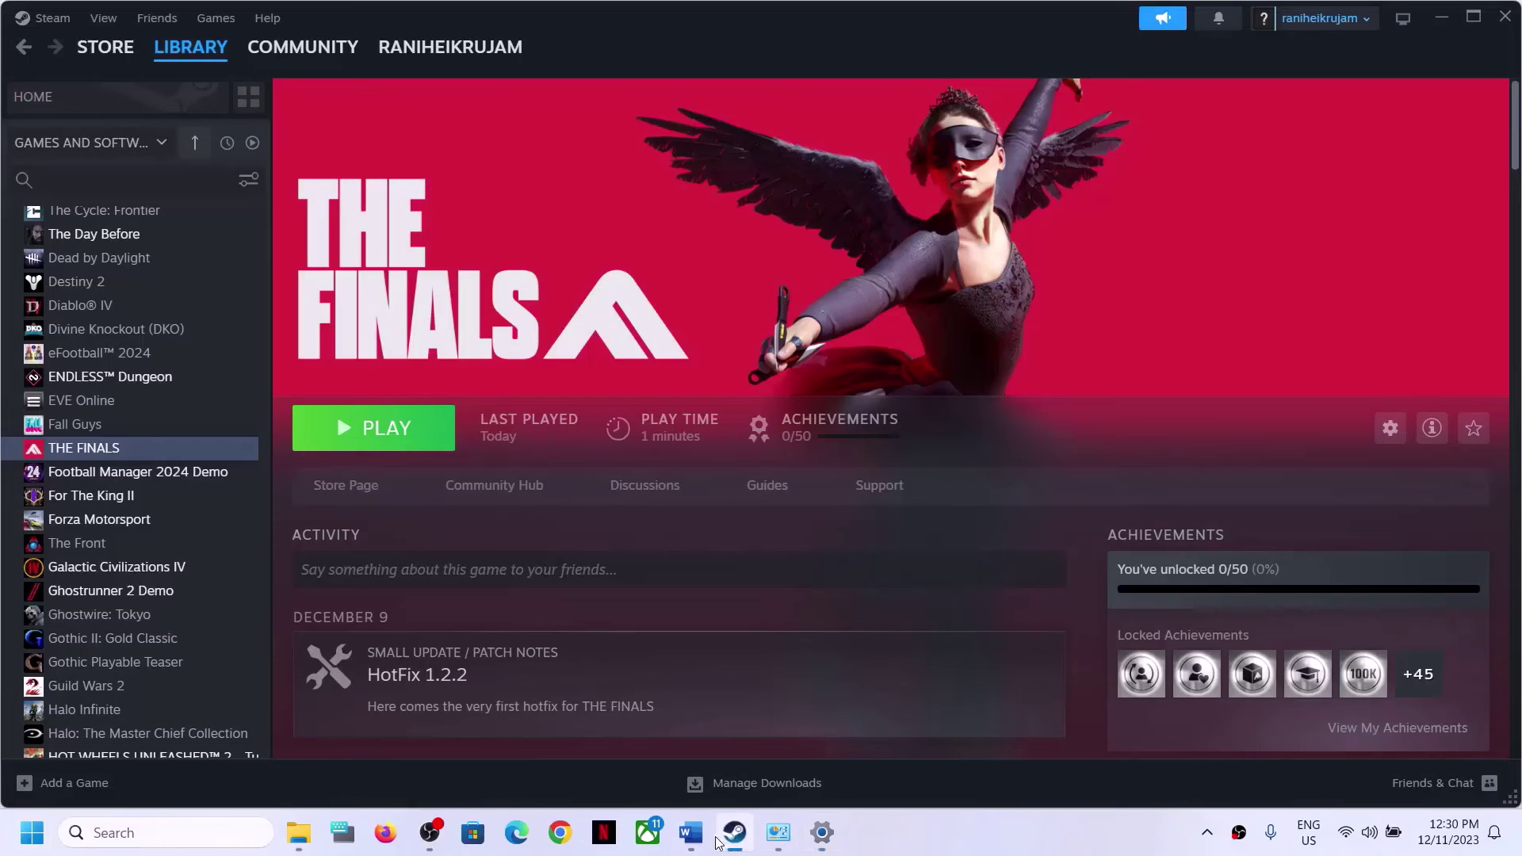
{"action": "left_click", "coordinate": [691, 832]}
{"action": "scroll", "coordinate": [722, 558], "scroll_direction": "down", "scroll_amount": 4}
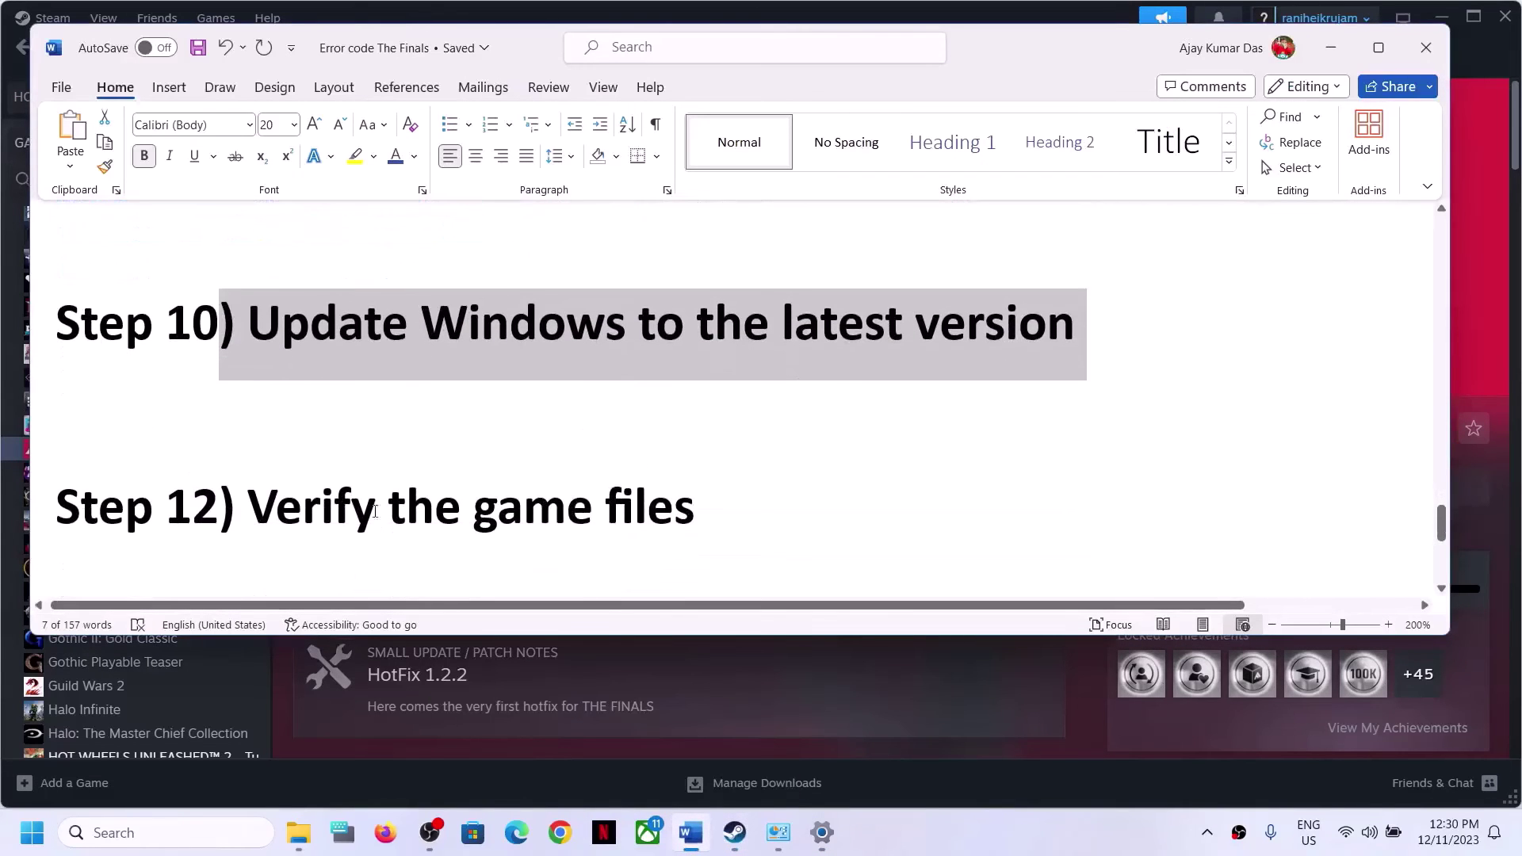
{"action": "left_click", "coordinate": [1331, 48]}
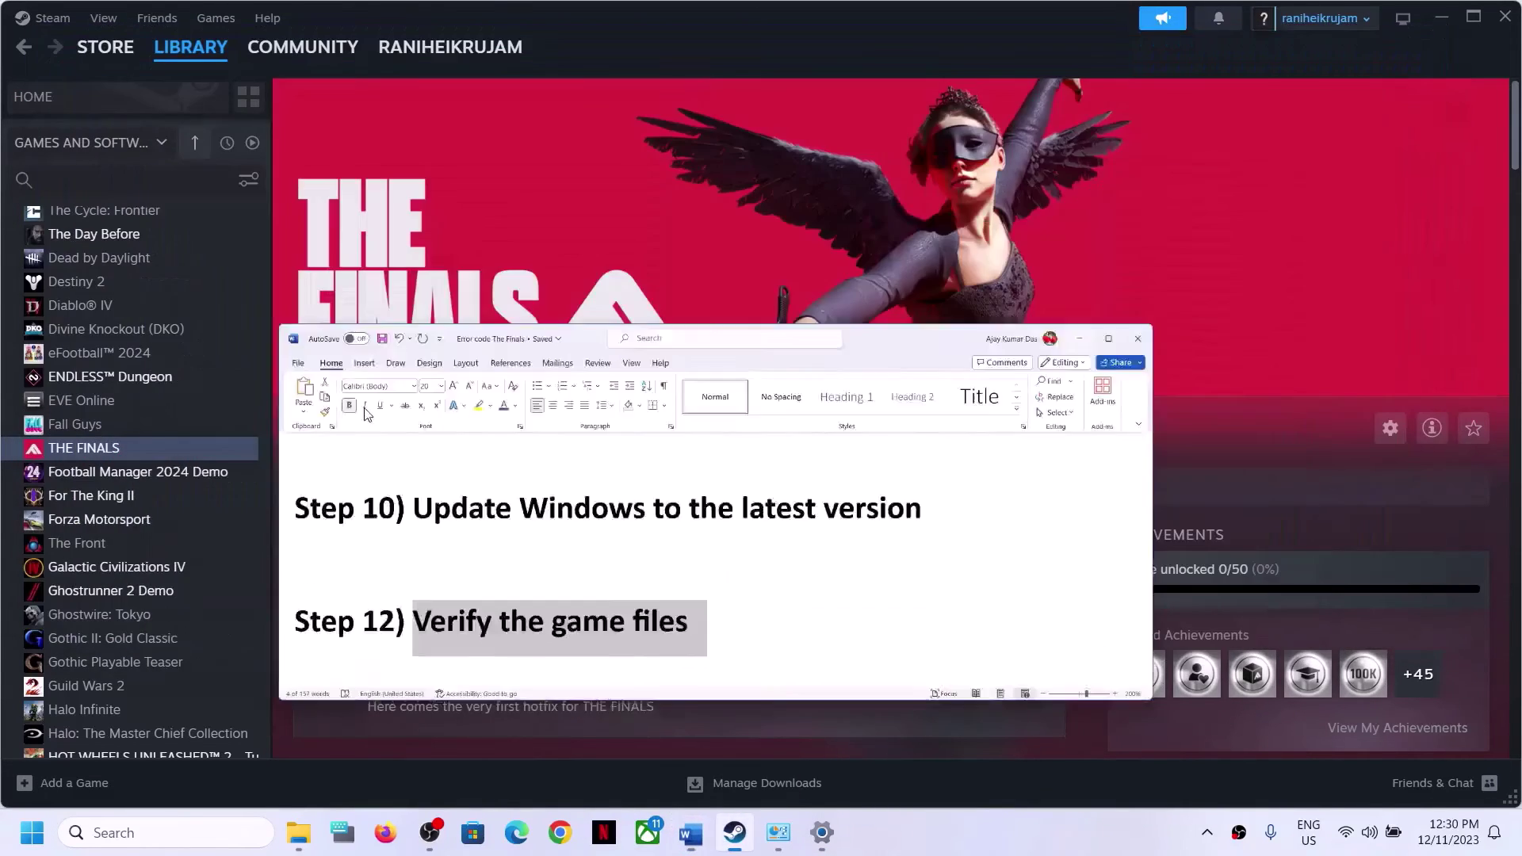
{"action": "right_click", "coordinate": [156, 450]}
{"action": "left_click", "coordinate": [200, 605]}
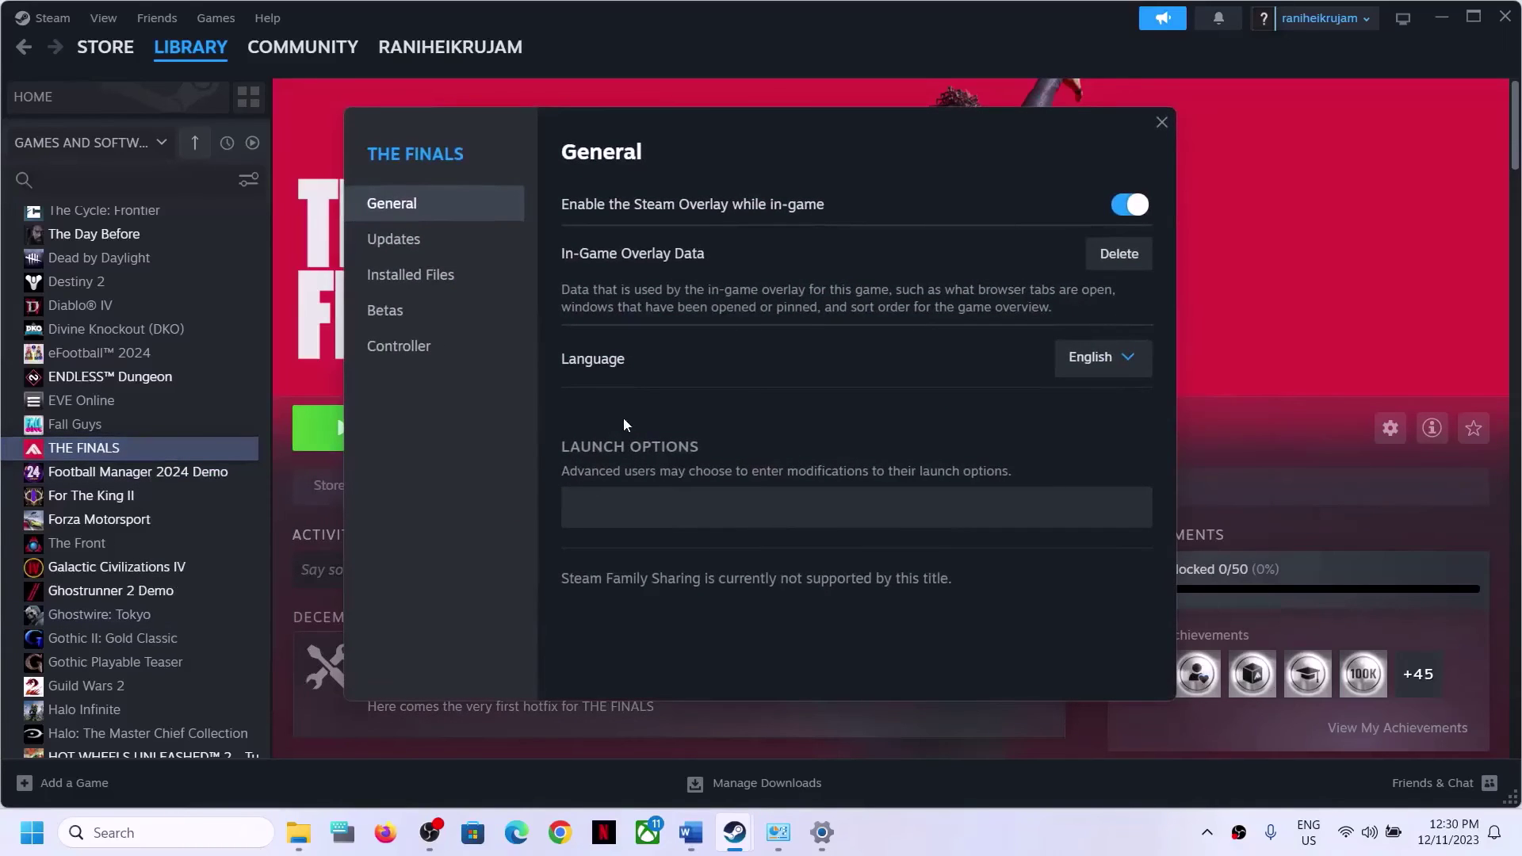
{"action": "left_click", "coordinate": [401, 271]}
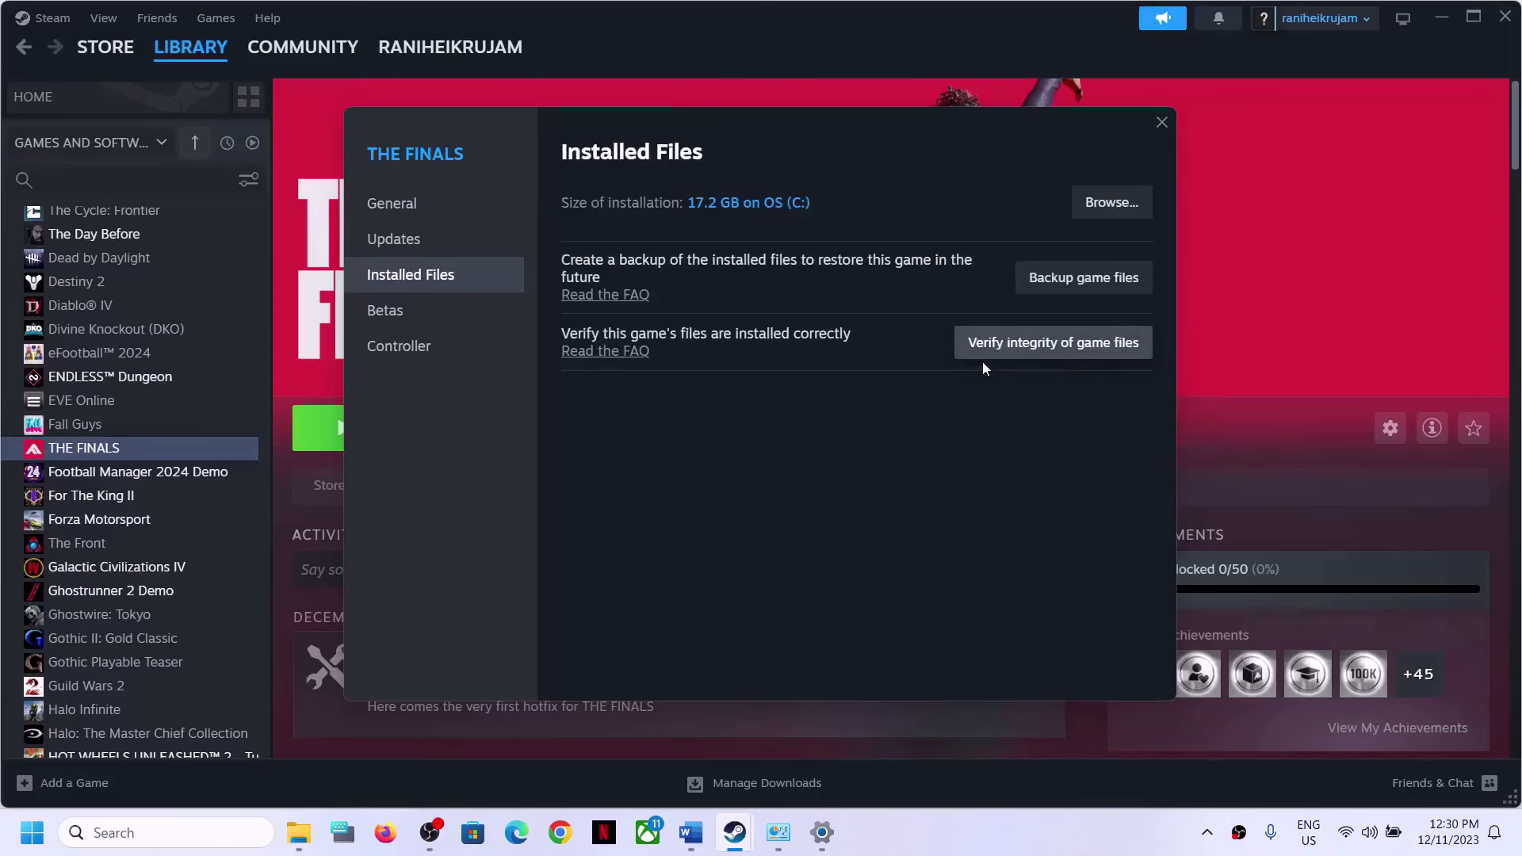
{"action": "left_click", "coordinate": [1163, 122]}
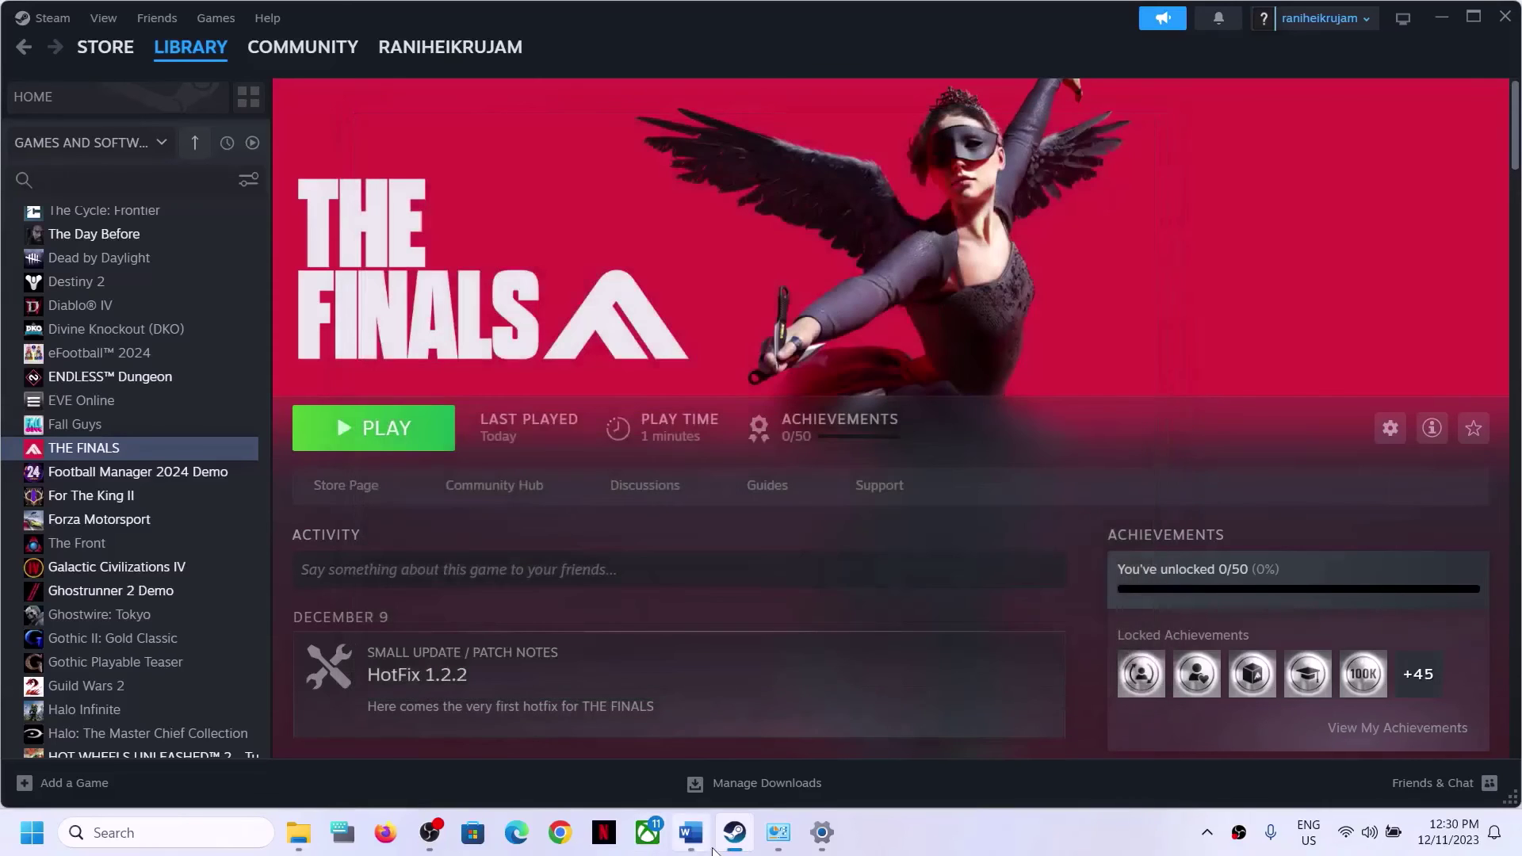
Read Step 13 in the Word notes, search Windows for "System Configuration" and open its list of services.
{"action": "left_click", "coordinate": [690, 832]}
{"action": "scroll", "coordinate": [497, 425], "scroll_direction": "down", "scroll_amount": 3}
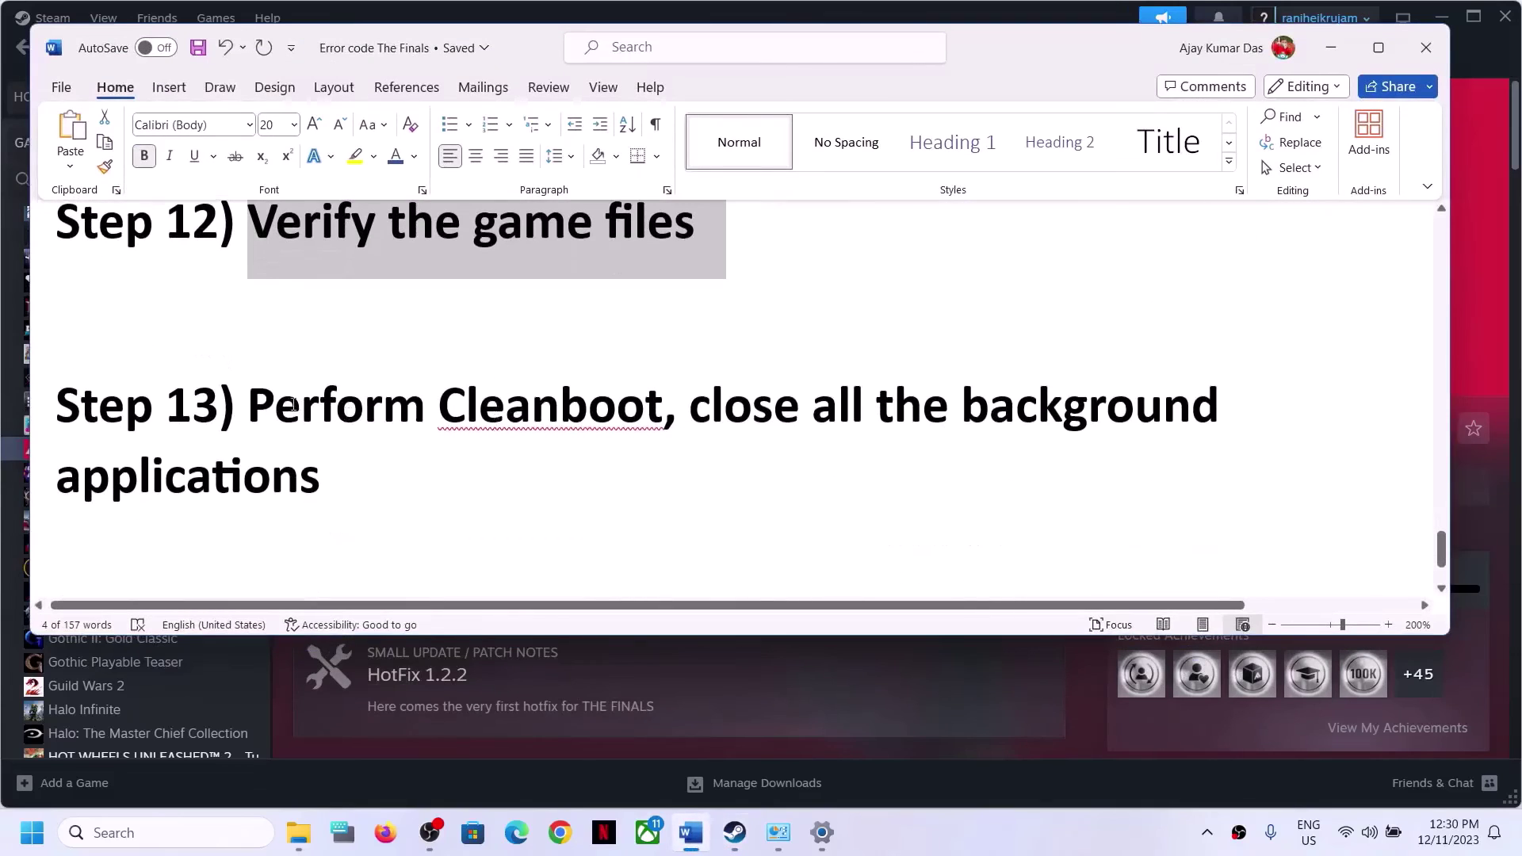
{"action": "left_click", "coordinate": [296, 404]}
{"action": "left_click", "coordinate": [260, 828]}
{"action": "type", "text": "s"}
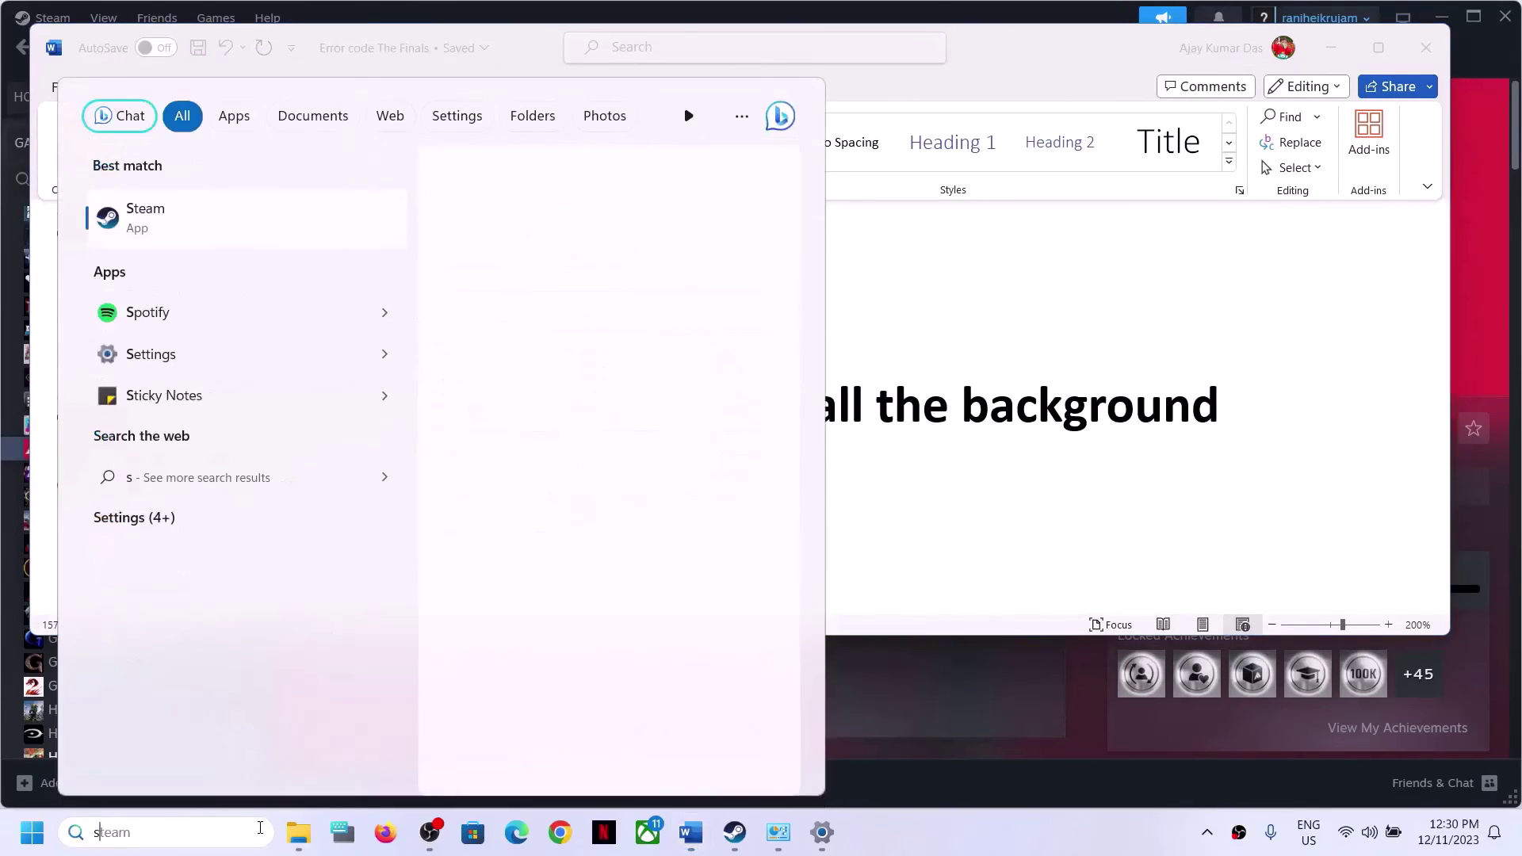
{"action": "type", "text": "ystem Configuration"}
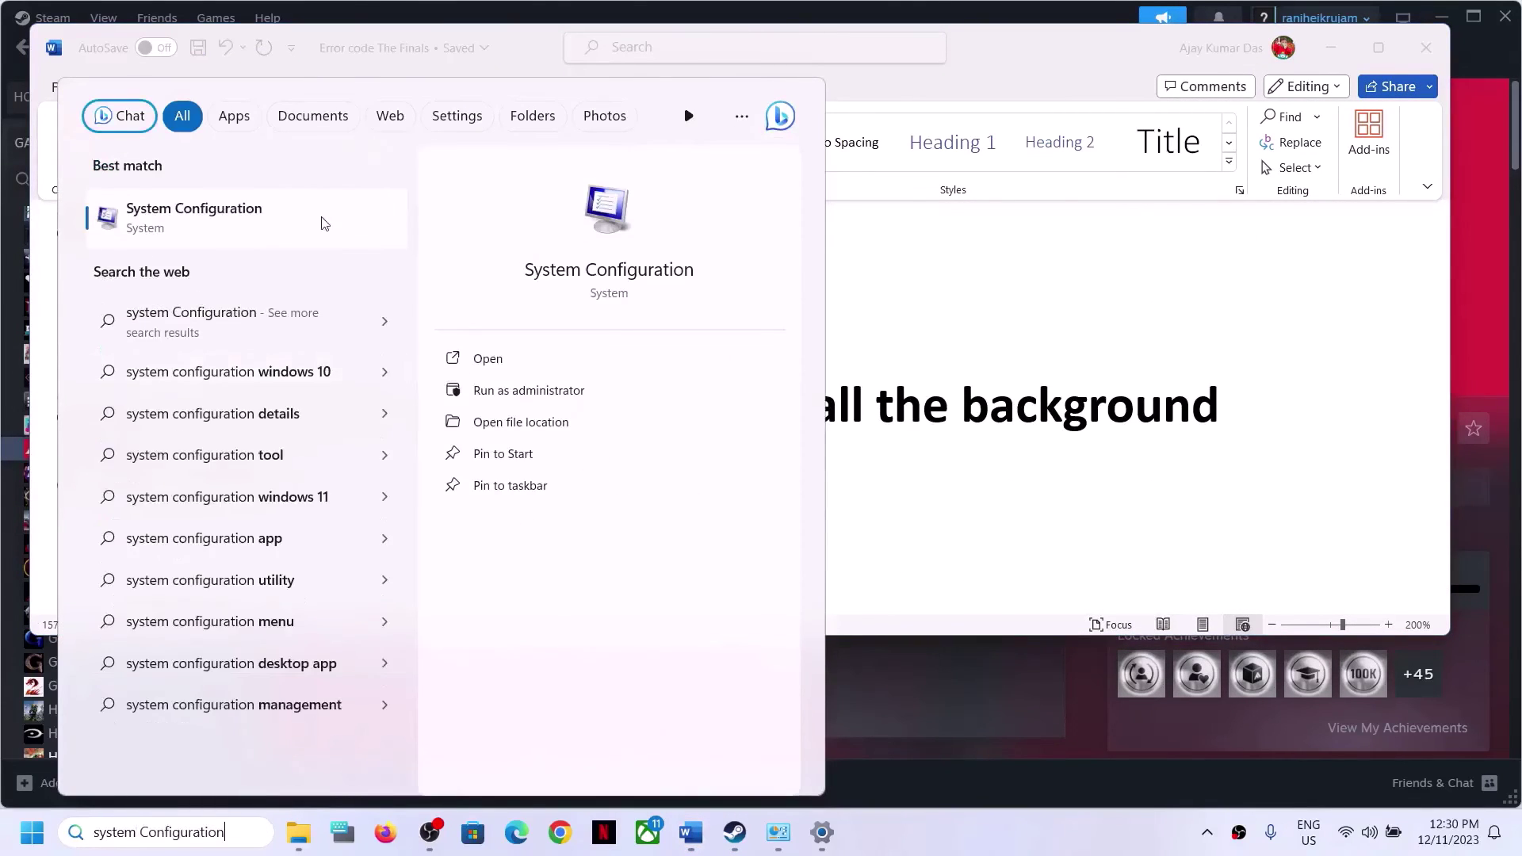
{"action": "left_click", "coordinate": [269, 220]}
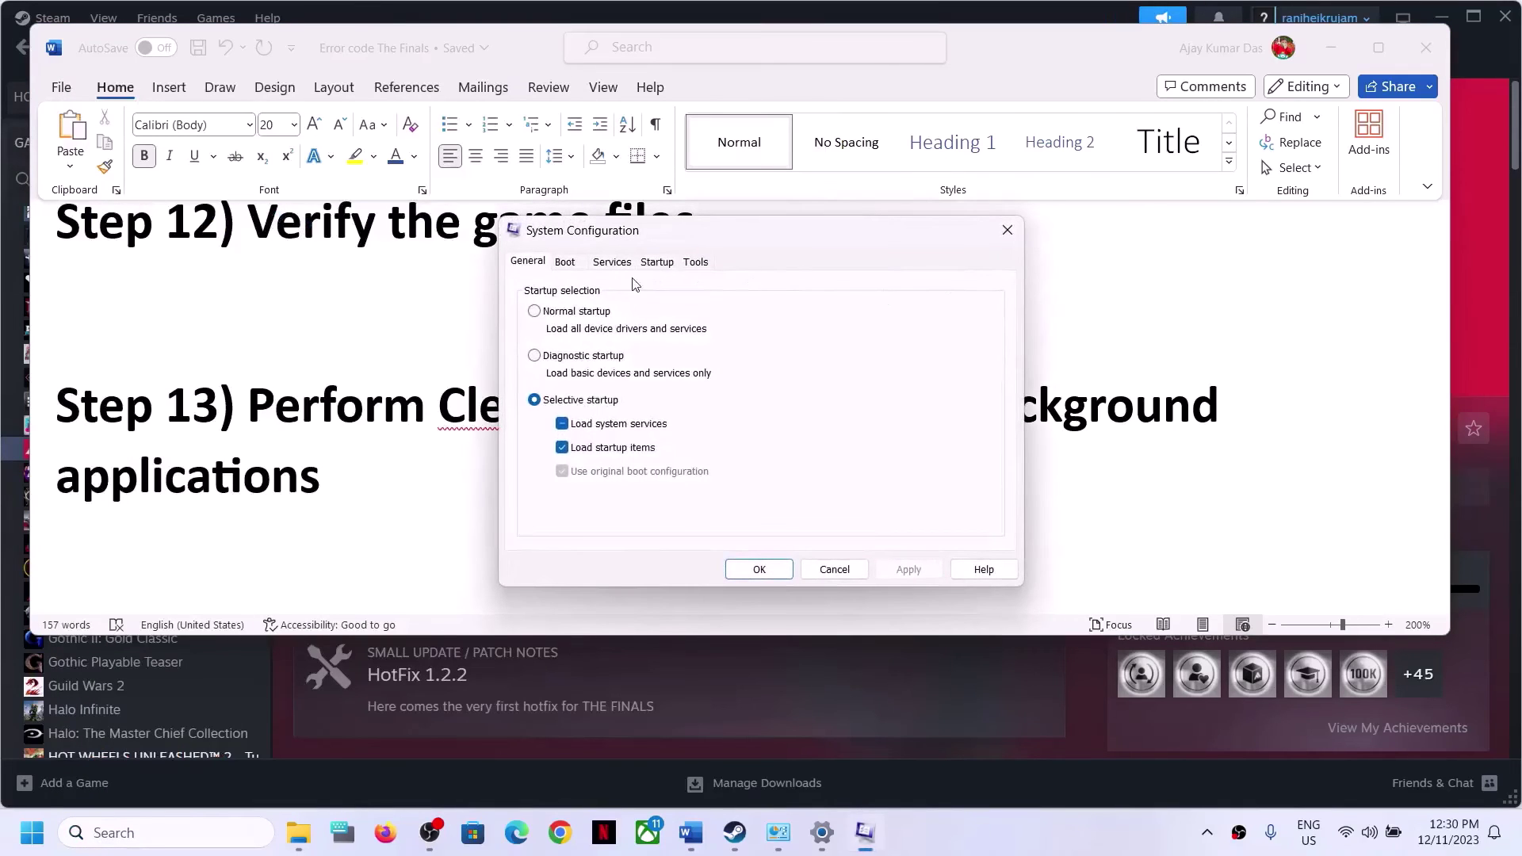
{"action": "left_click", "coordinate": [612, 262]}
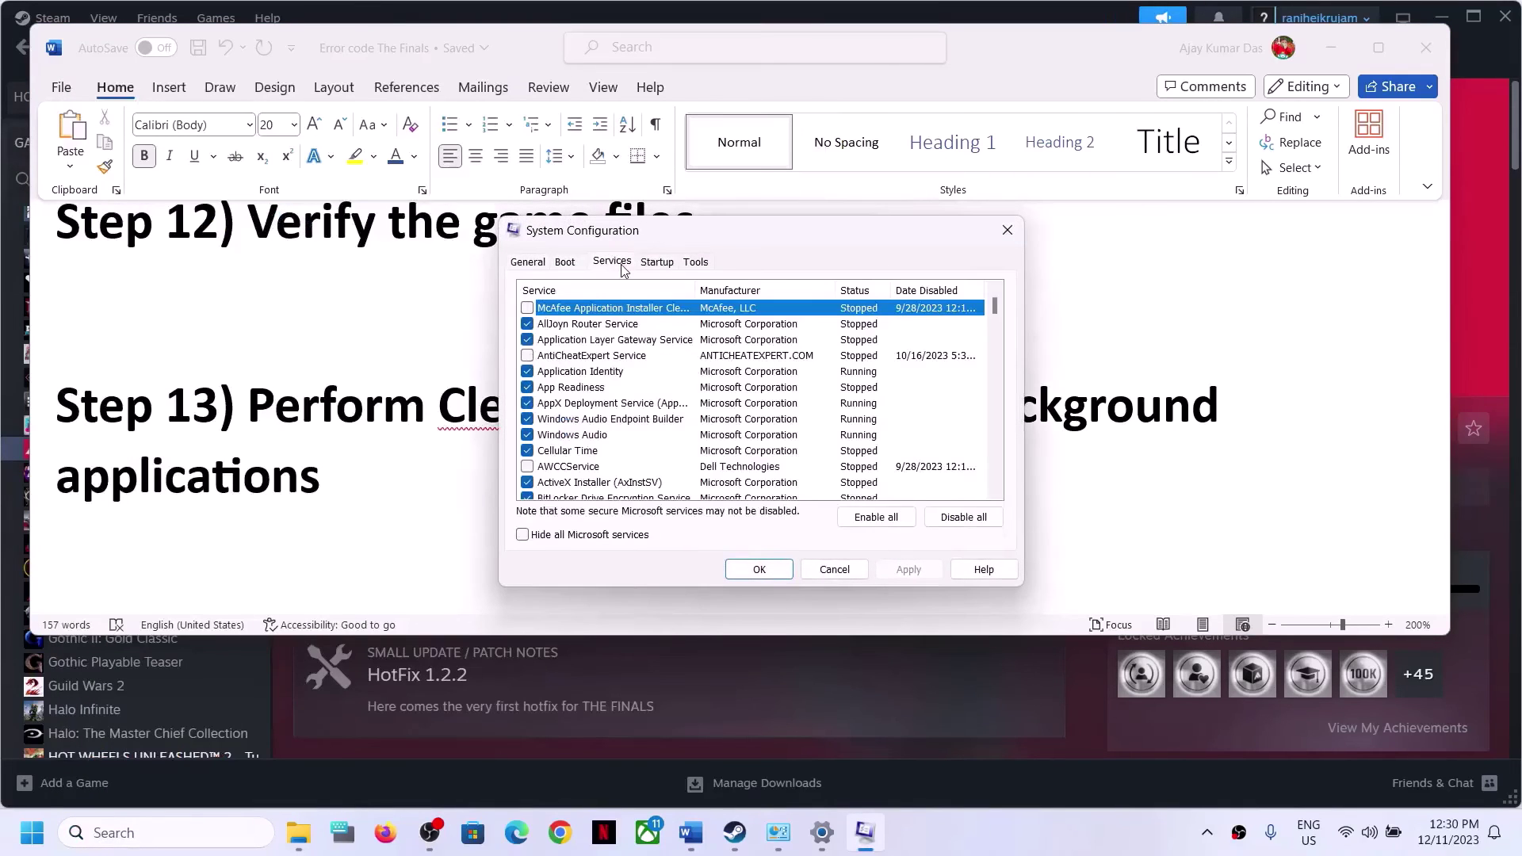
Hide all Microsoft services in the System Configuration services list and accept the configuration.
{"action": "left_click", "coordinate": [523, 535]}
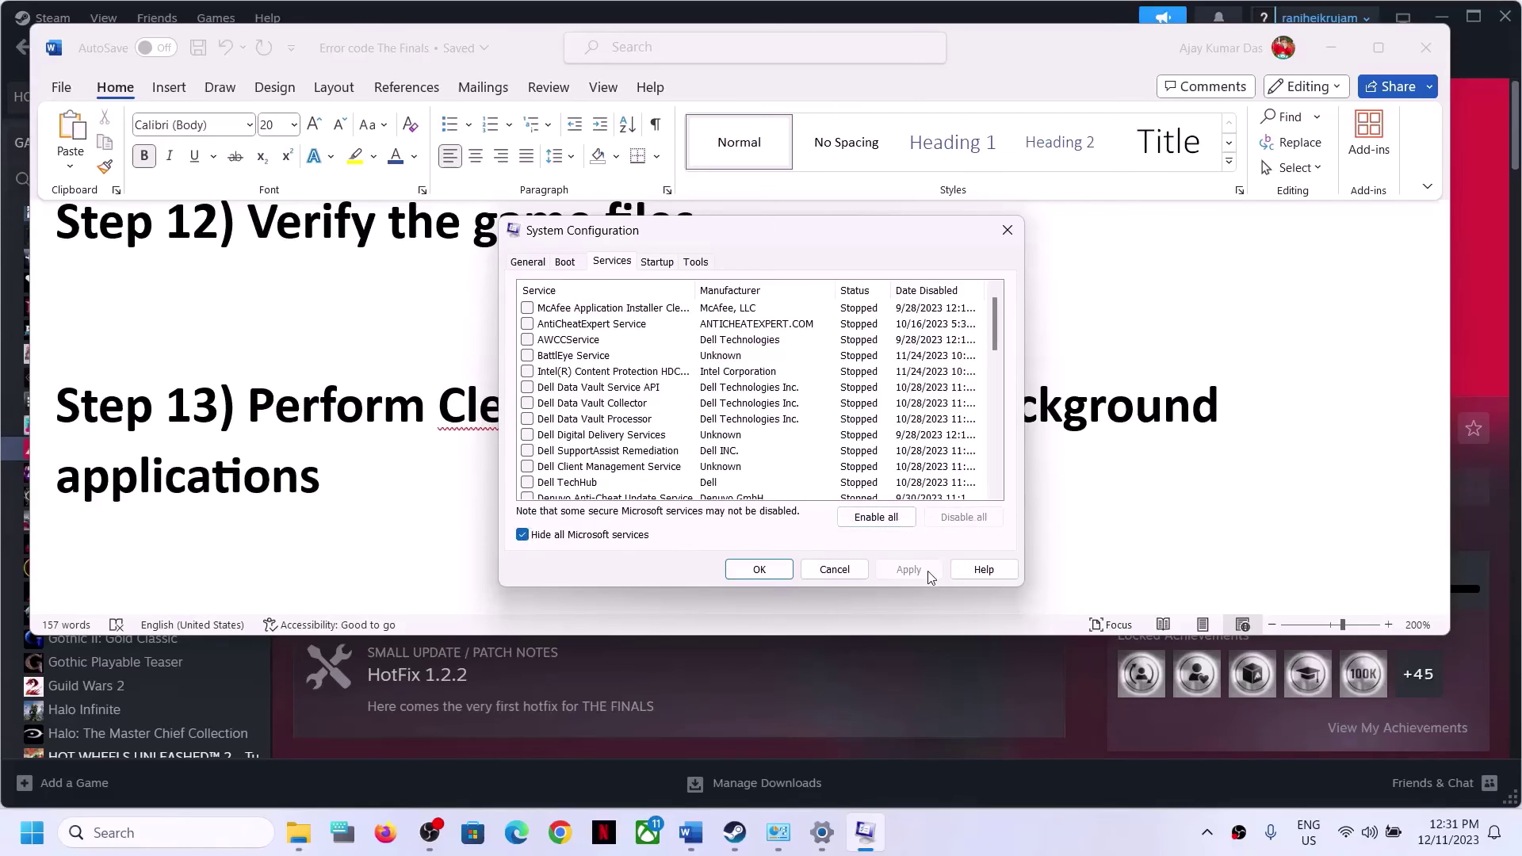
{"action": "left_click", "coordinate": [761, 570]}
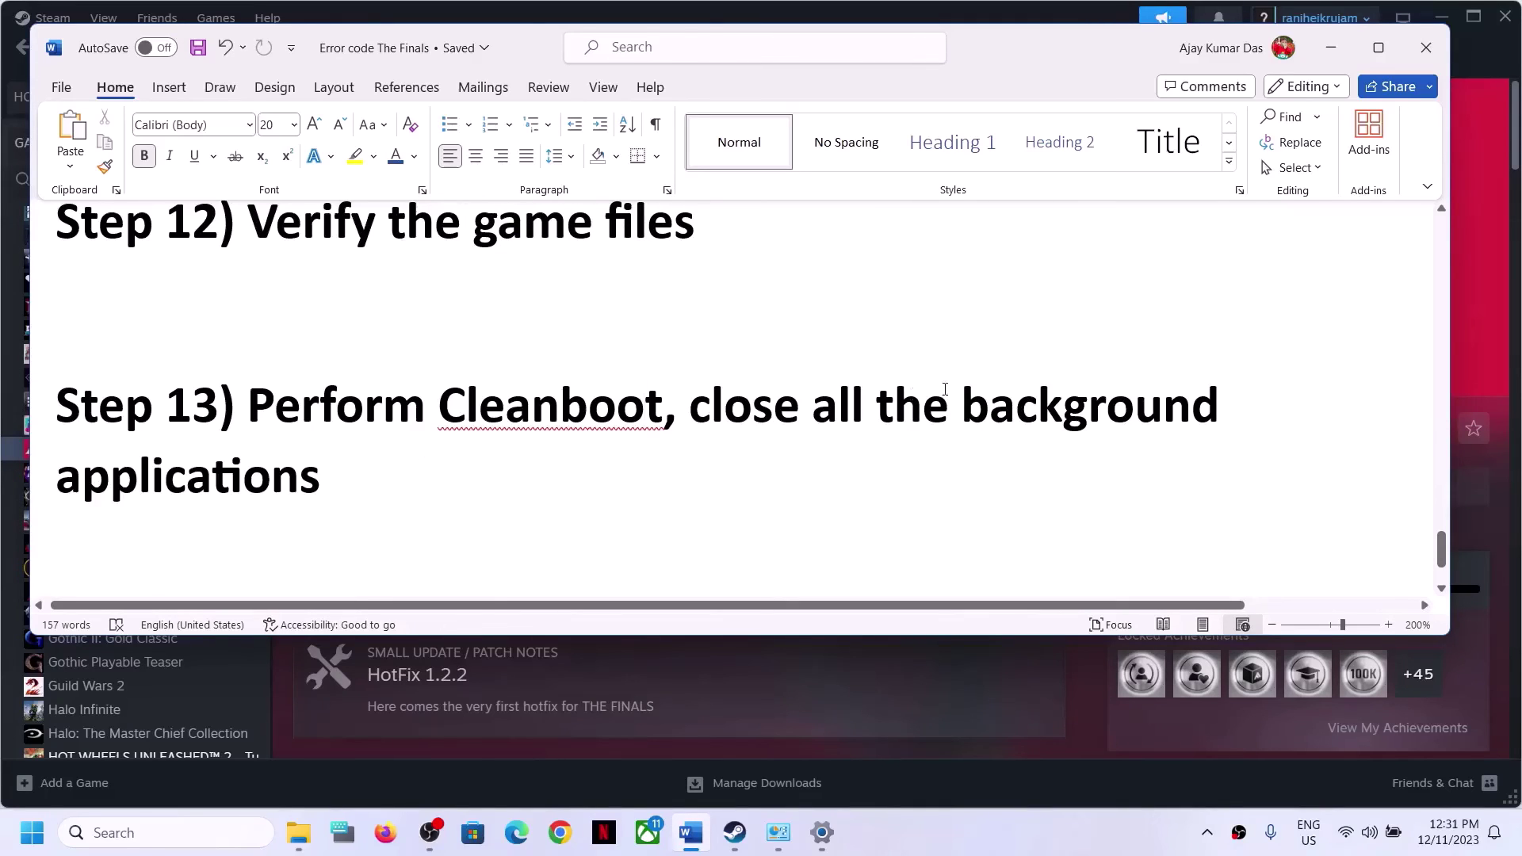
Highlight the Step 13 note on closing background applications and examine the running processes in Task Manager before returning to the notes.
{"action": "left_click_drag", "start_coordinate": [689, 406], "coordinate": [414, 446]}
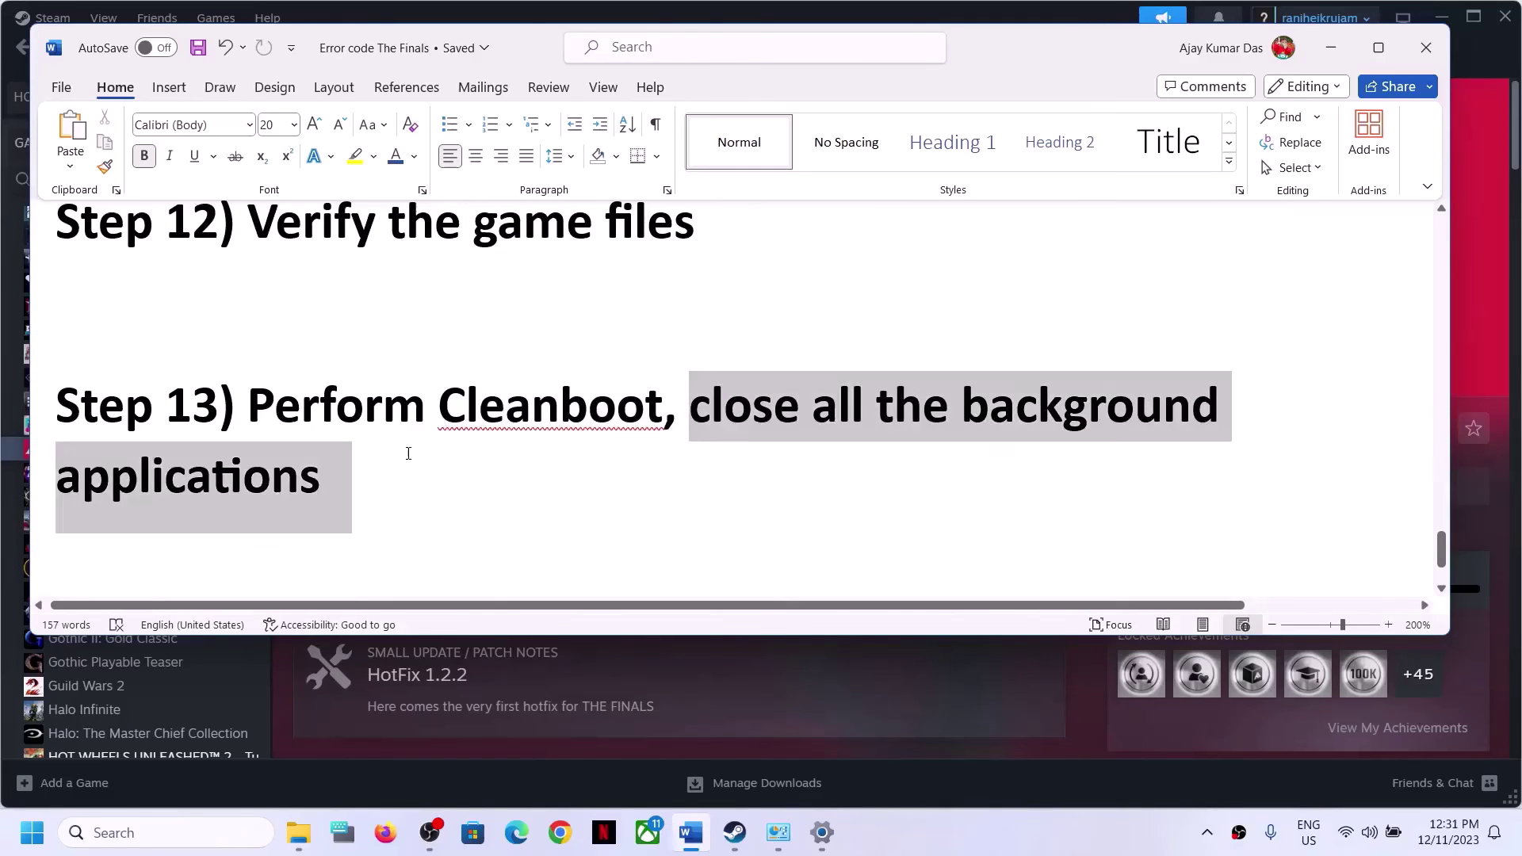
{"action": "mouse_move", "coordinate": [735, 832]}
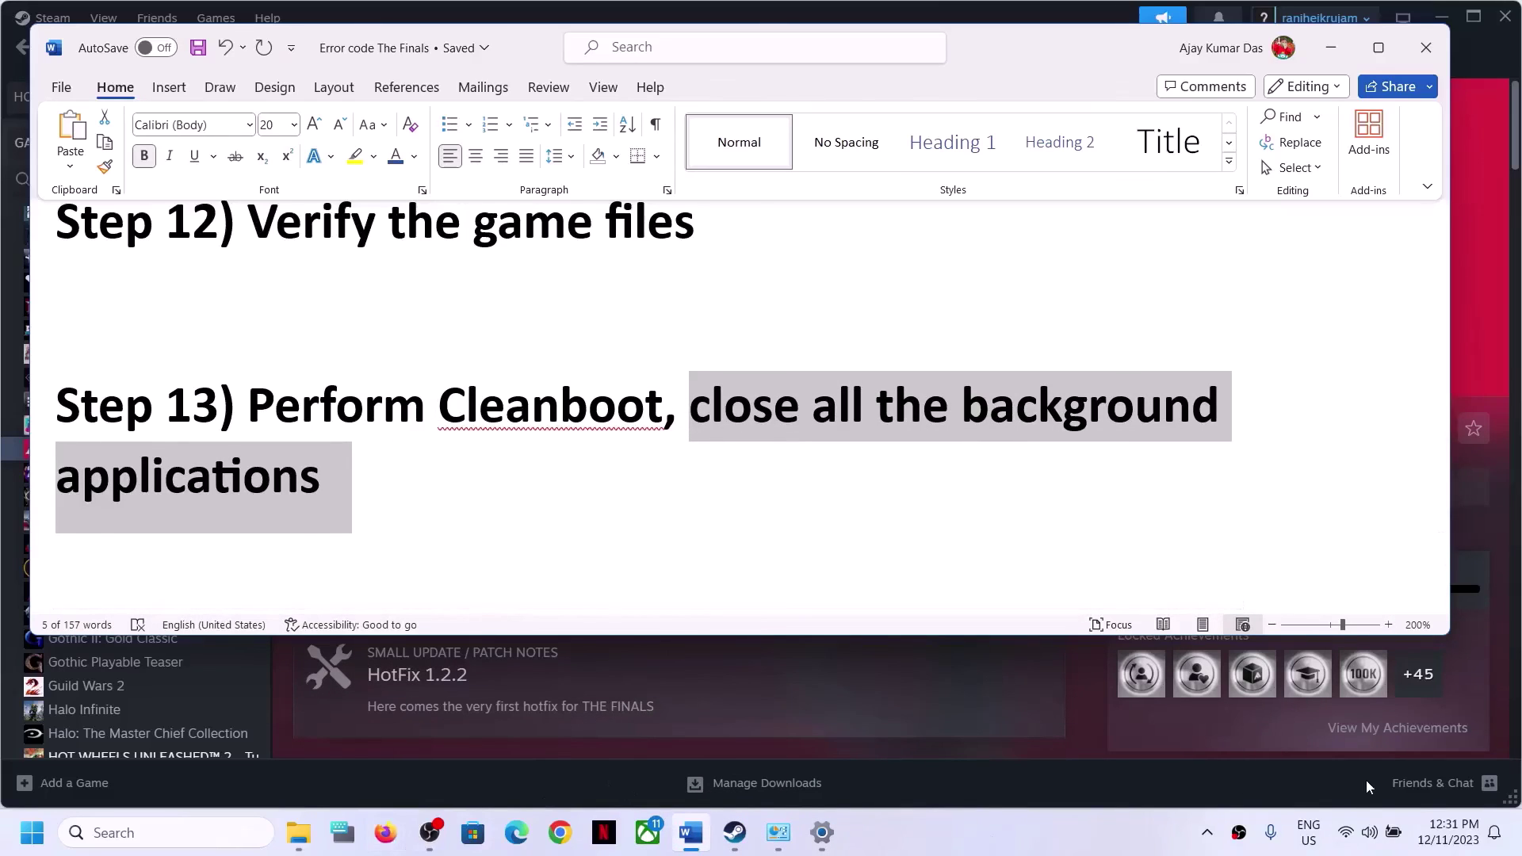
{"action": "right_click", "coordinate": [1076, 844]}
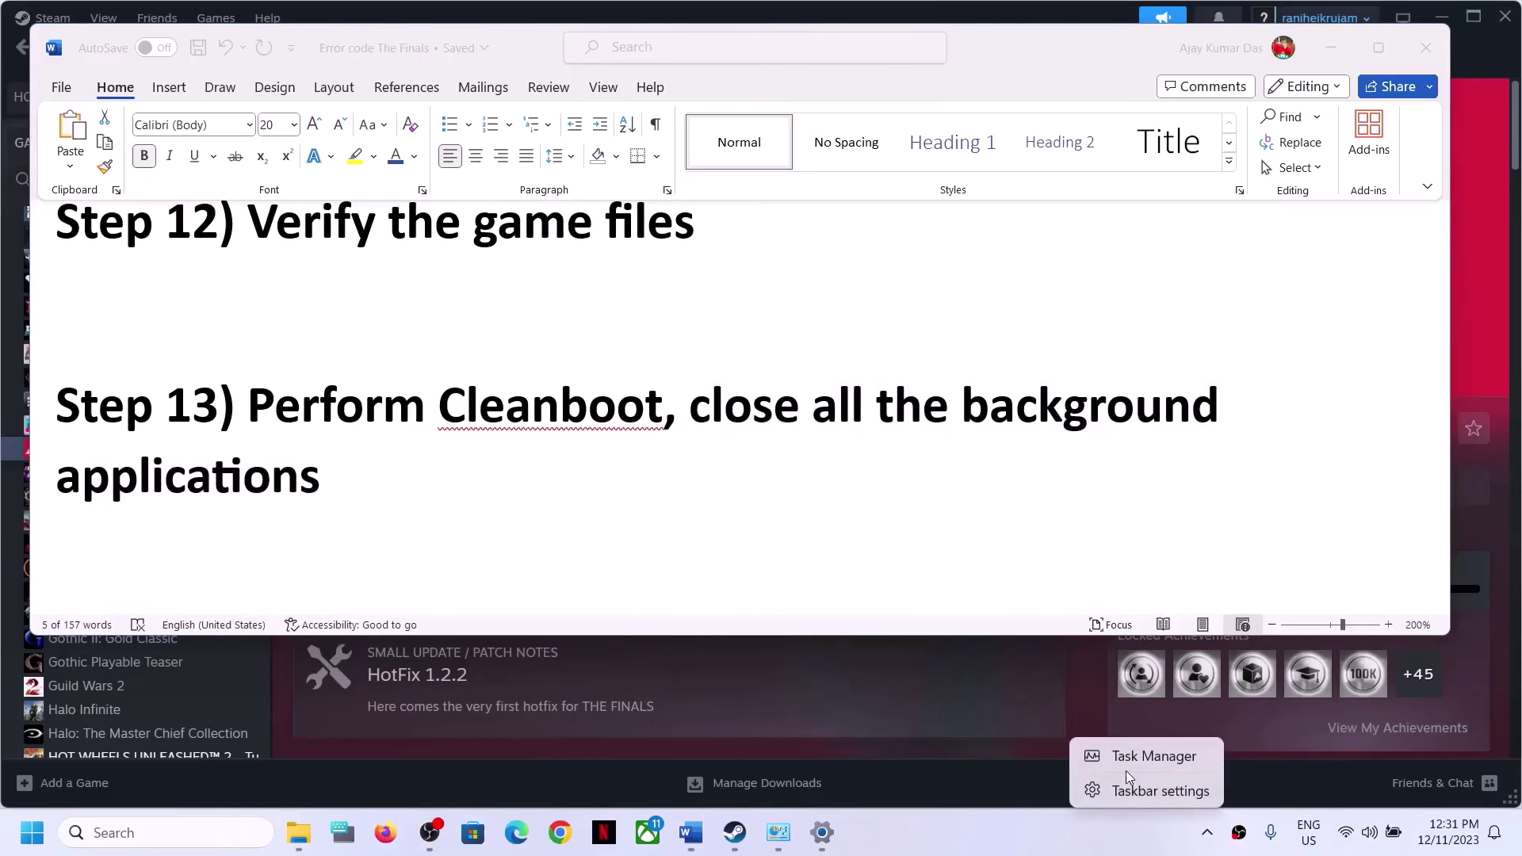
{"action": "left_click", "coordinate": [1134, 758]}
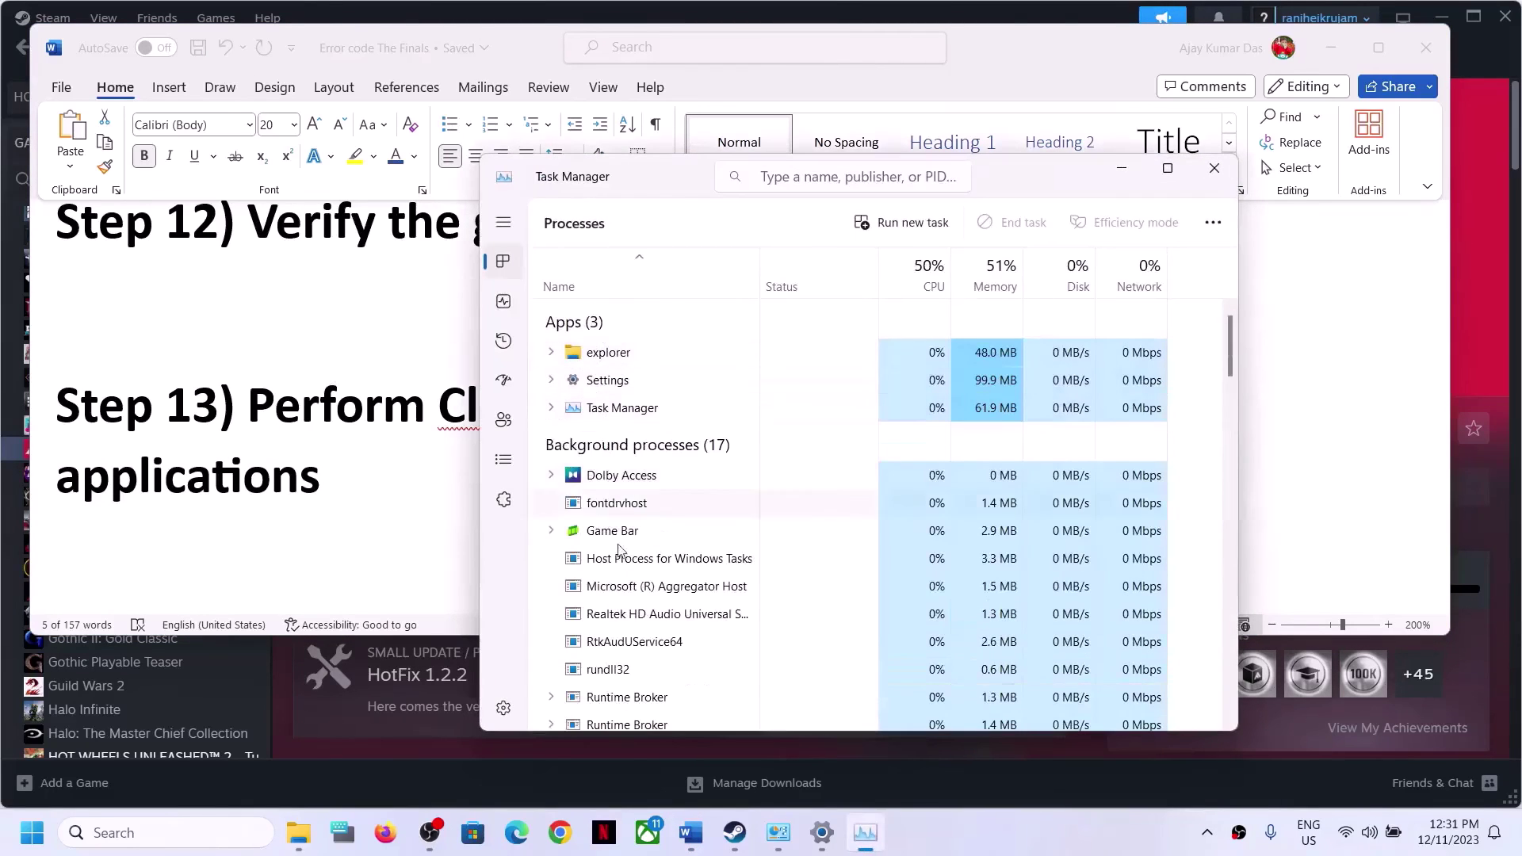
{"action": "left_click", "coordinate": [1214, 168]}
{"action": "left_click", "coordinate": [702, 412]}
{"action": "key", "text": "ctrl+shift+Down"}
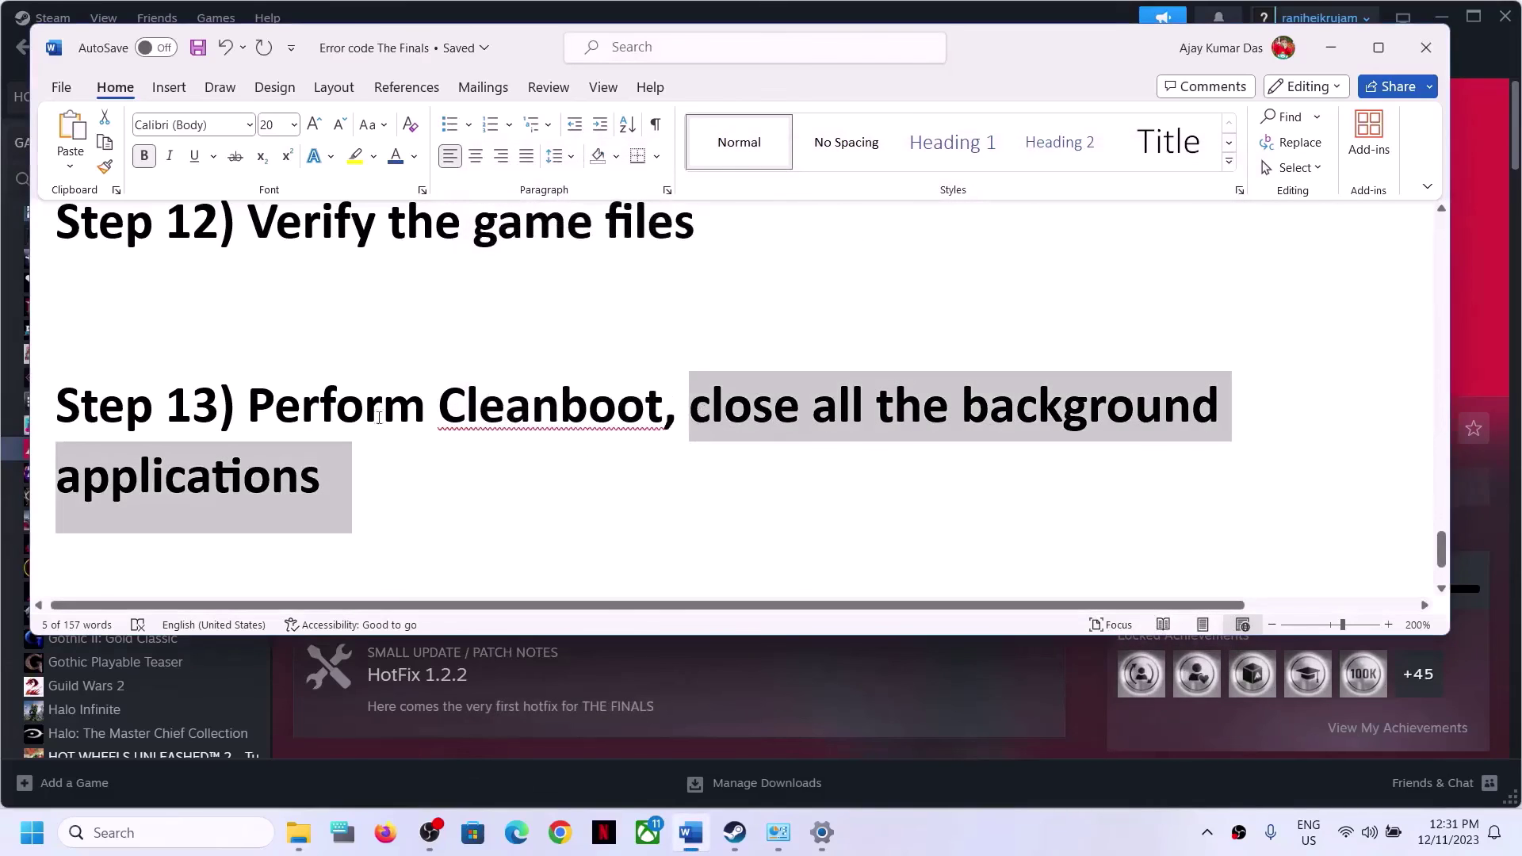
{"action": "left_click", "coordinate": [328, 418]}
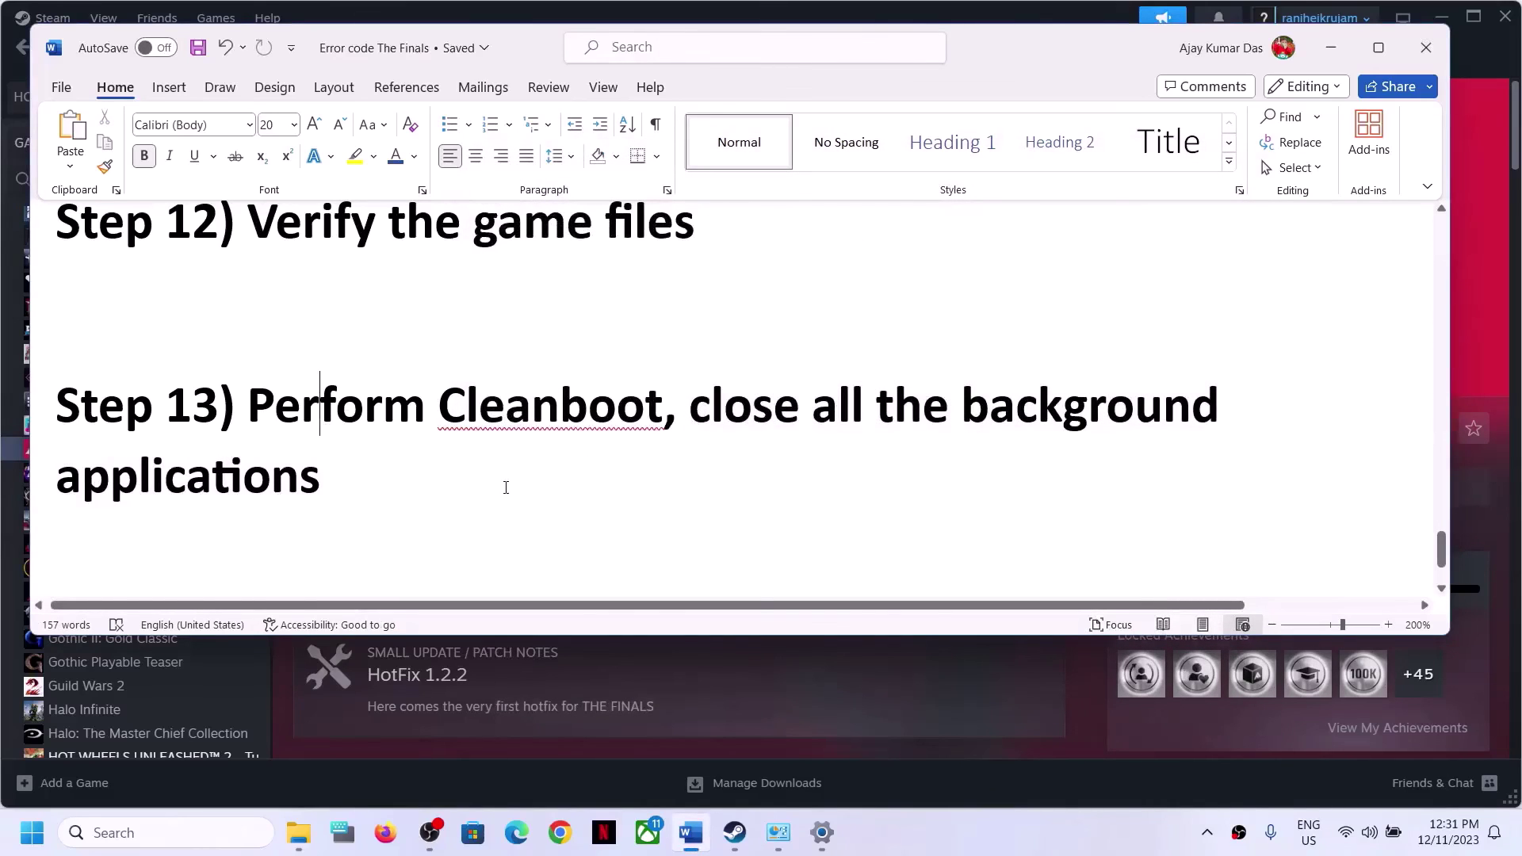
Read Step 14 in the Word notes and view the Uninstall option among THE FINALS' management options in Steam.
{"action": "scroll", "coordinate": [508, 488], "scroll_direction": "down", "scroll_amount": 3}
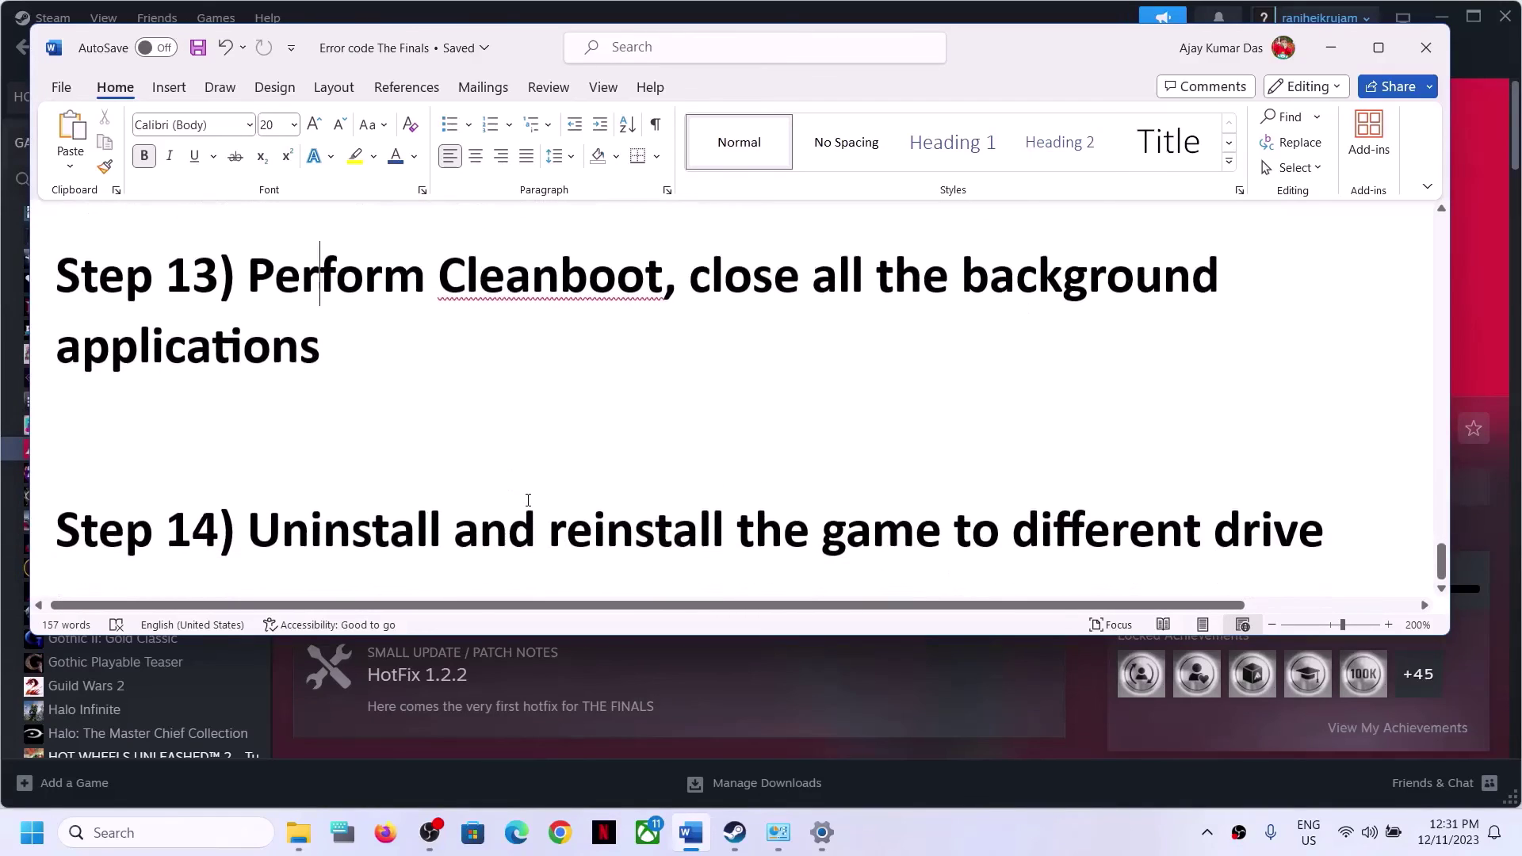
{"action": "left_click_drag", "start_coordinate": [289, 525], "coordinate": [1340, 519]}
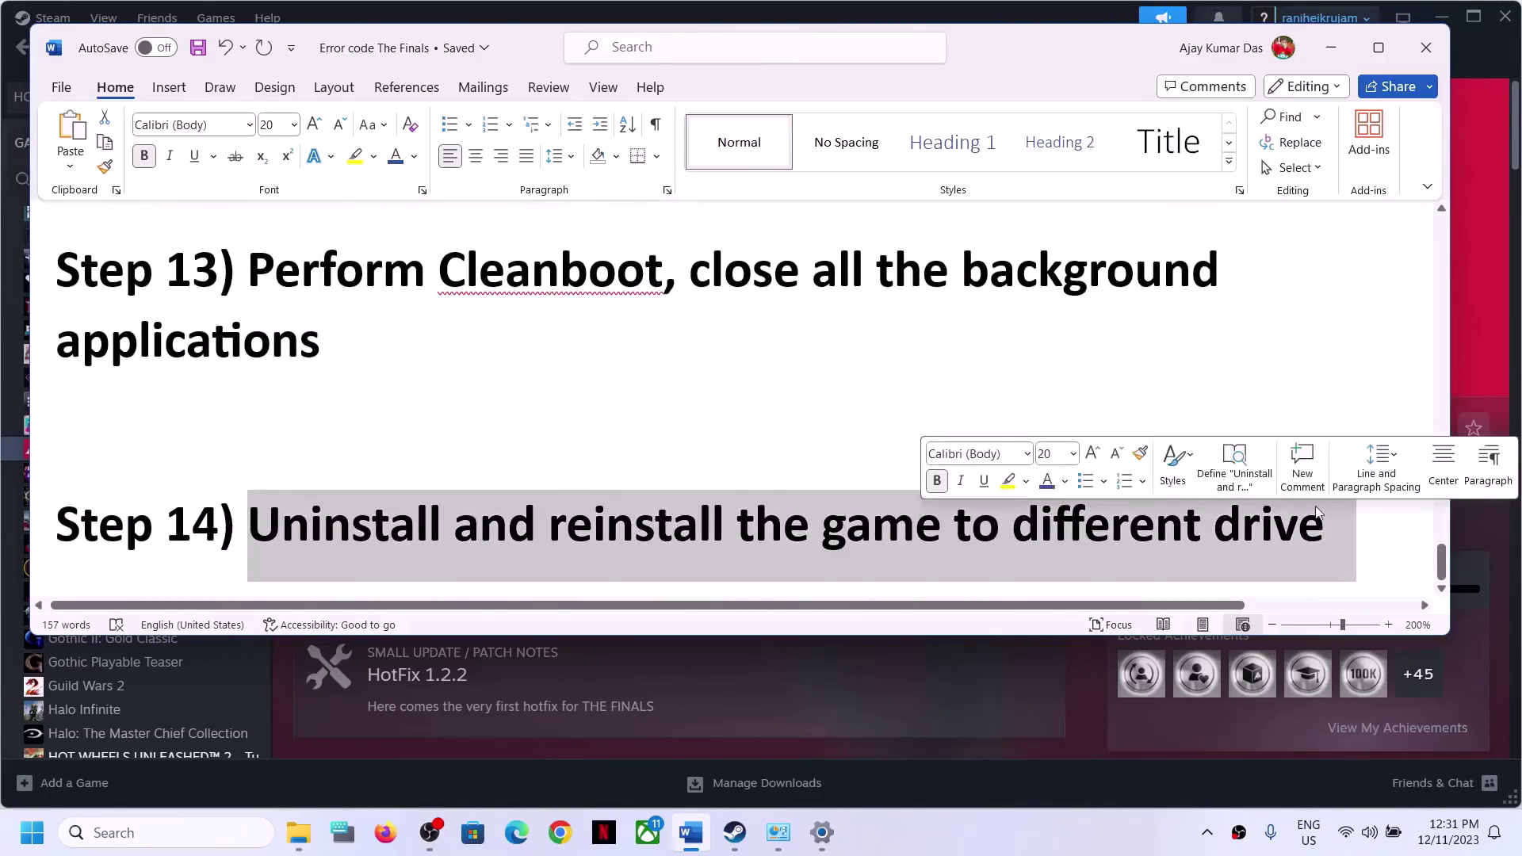
{"action": "left_click", "coordinate": [1333, 54]}
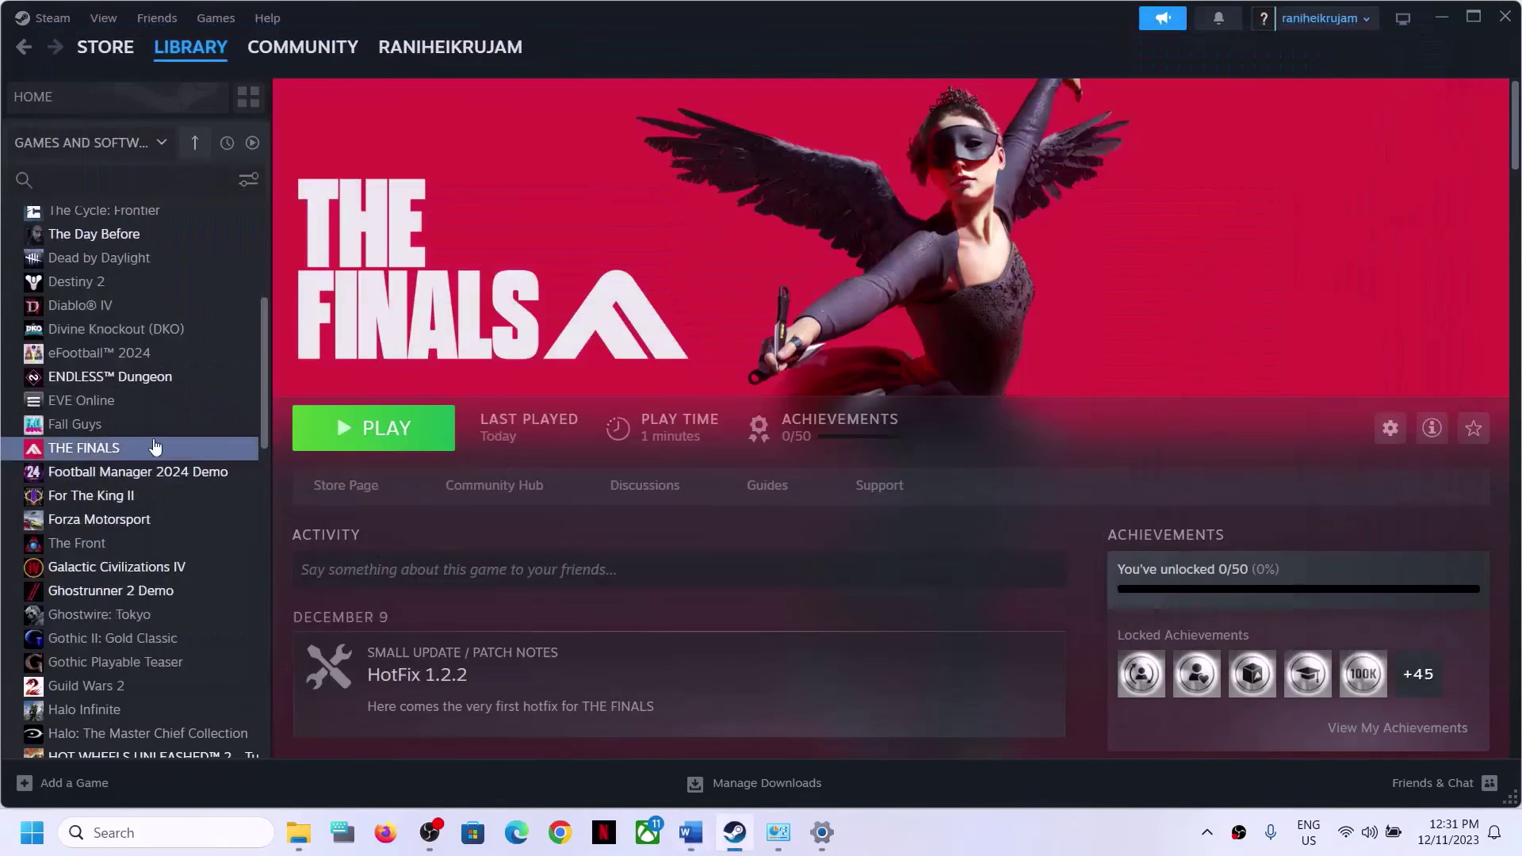
{"action": "right_click", "coordinate": [126, 448]}
{"action": "mouse_move", "coordinate": [184, 565]}
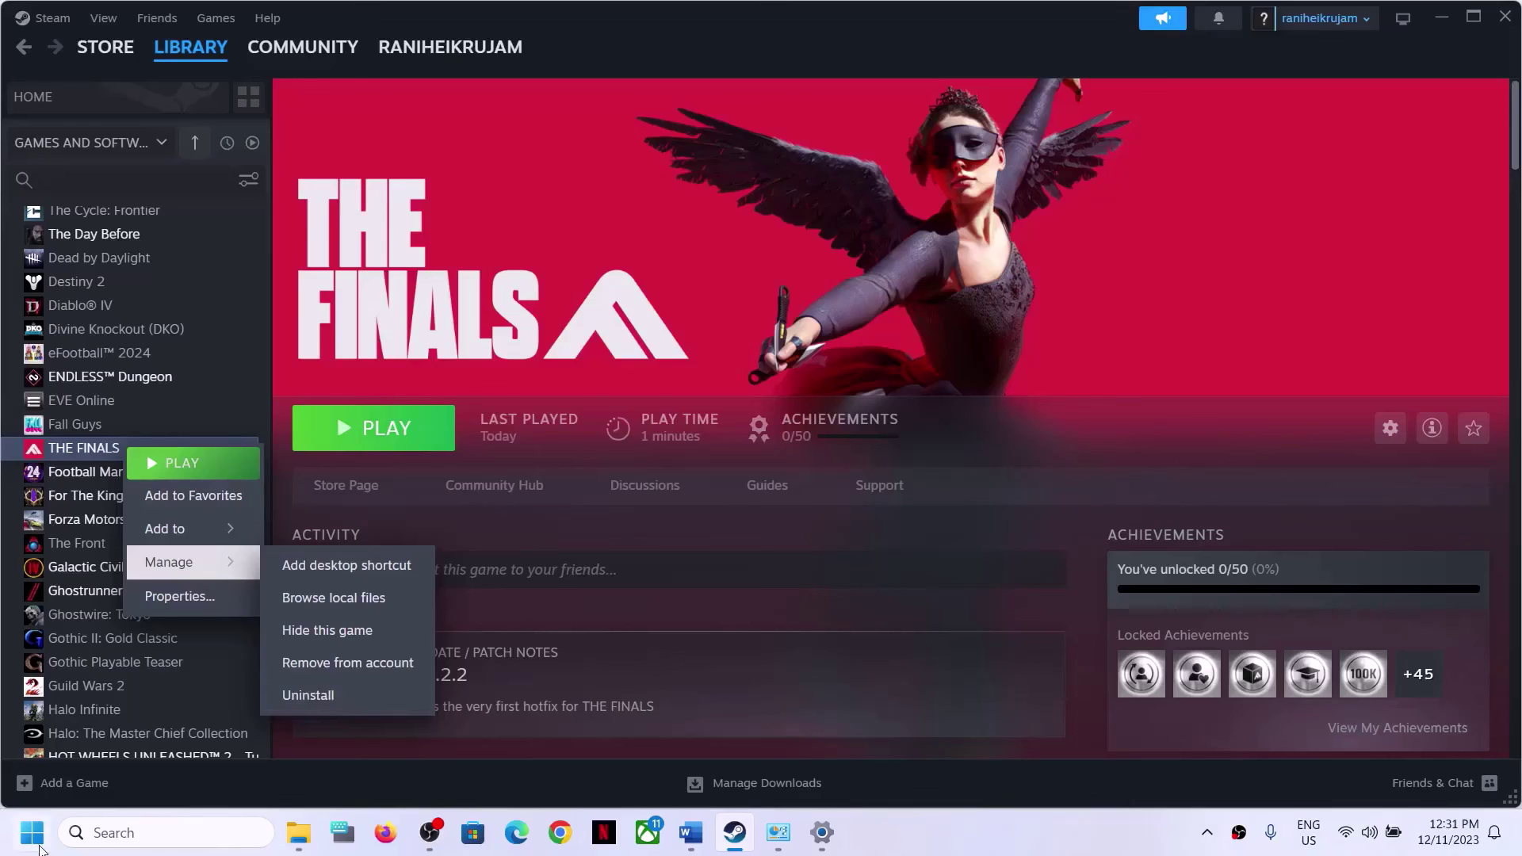
View the Windows power options and leave them without restarting.
{"action": "left_click", "coordinate": [38, 845]}
{"action": "left_click", "coordinate": [576, 764]}
{"action": "left_click", "coordinate": [953, 640]}
{"action": "key", "text": "Escape"}
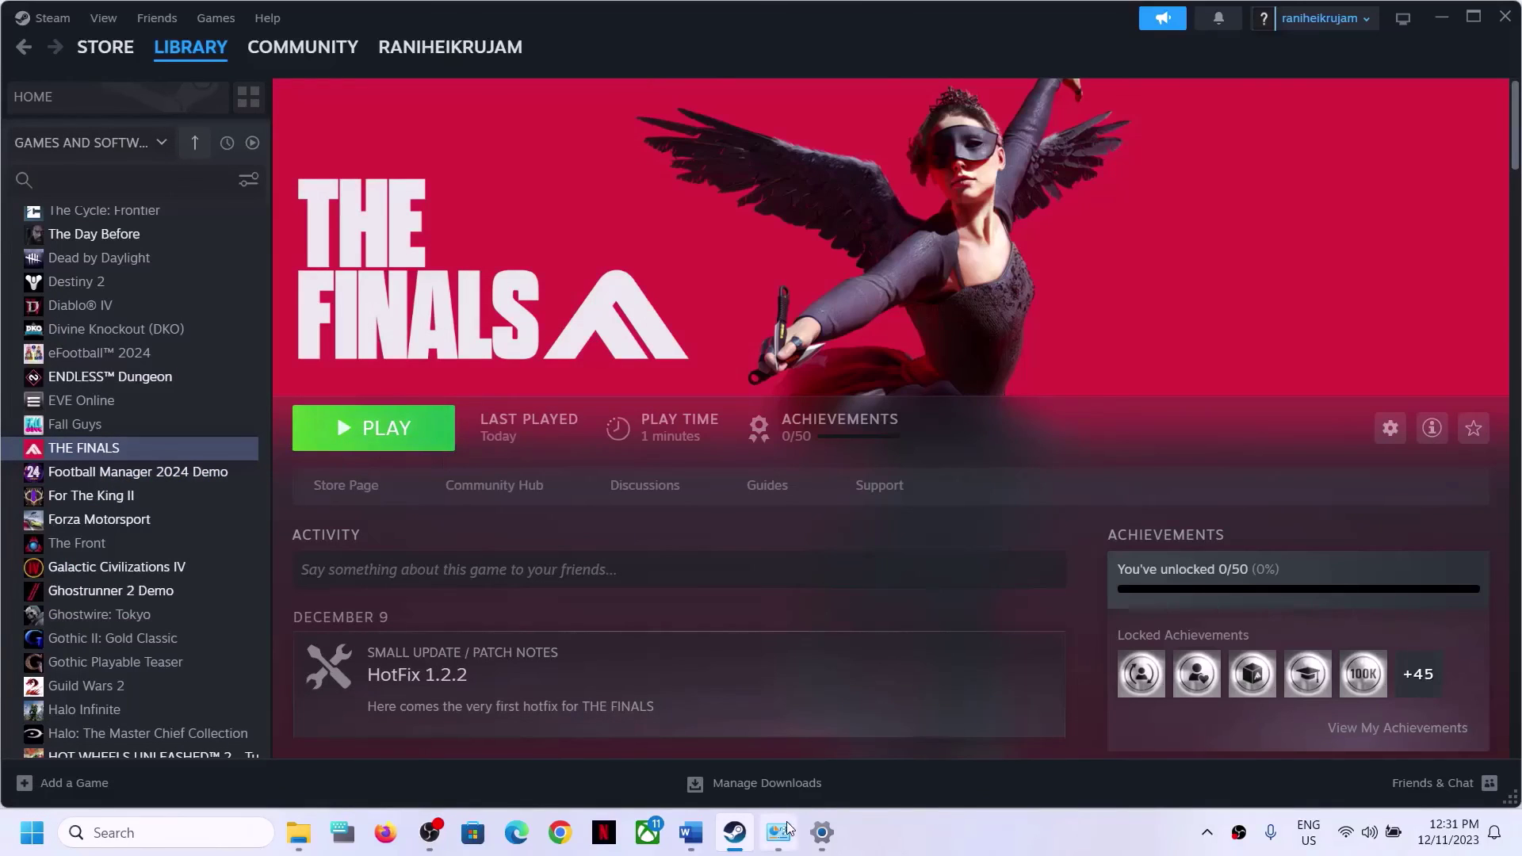
Reread the Step 14 note on reinstalling the game to a different drive and return to THE FINALS' Steam library page.
{"action": "left_click", "coordinate": [708, 832]}
{"action": "left_click", "coordinate": [1323, 522]}
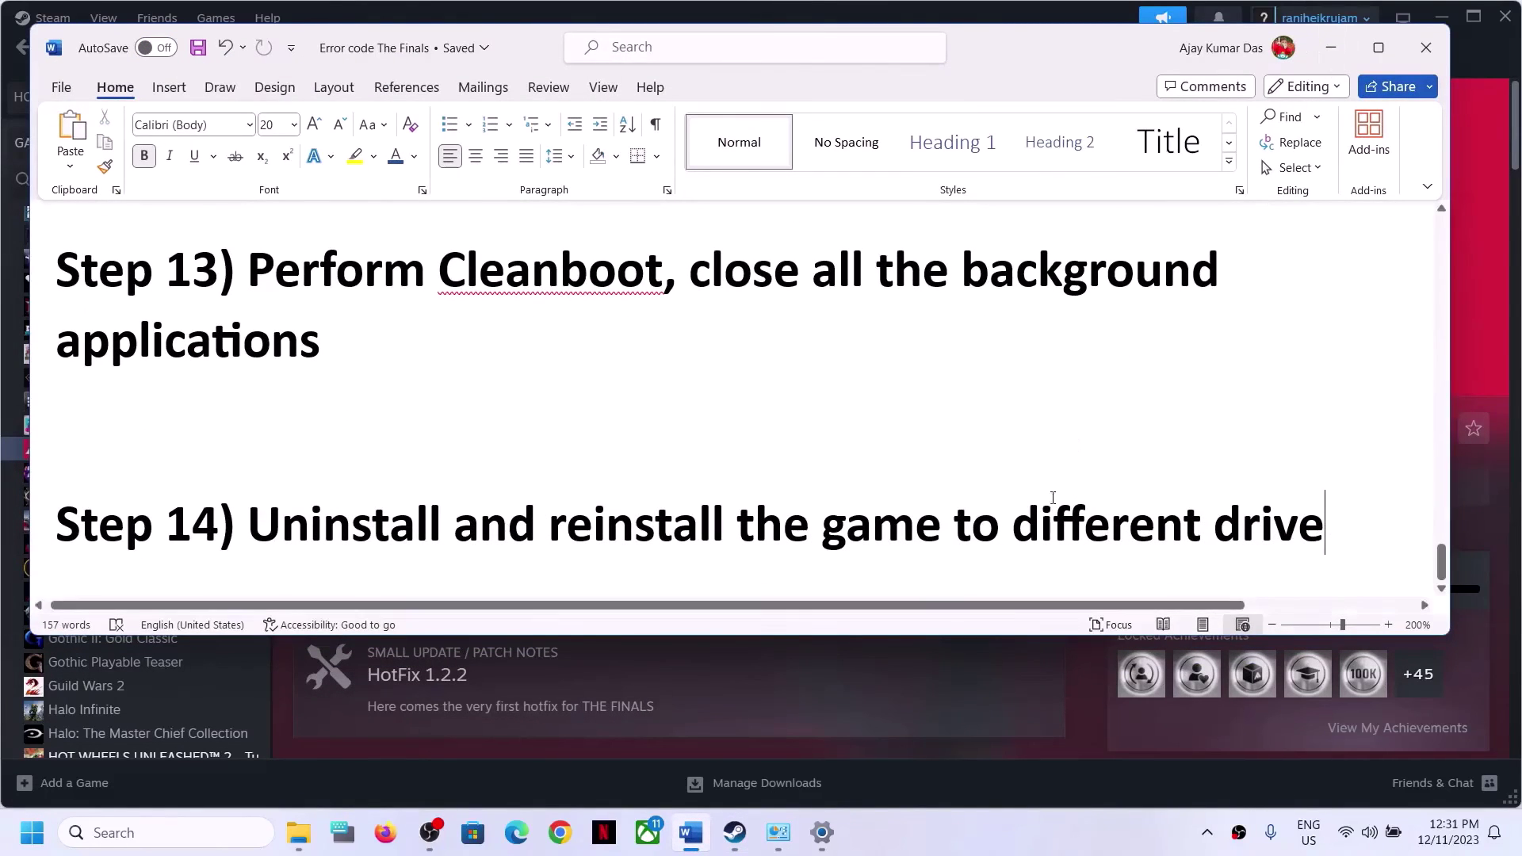
{"action": "left_click_drag", "start_coordinate": [987, 523], "coordinate": [1324, 525]}
{"action": "left_click", "coordinate": [1332, 47]}
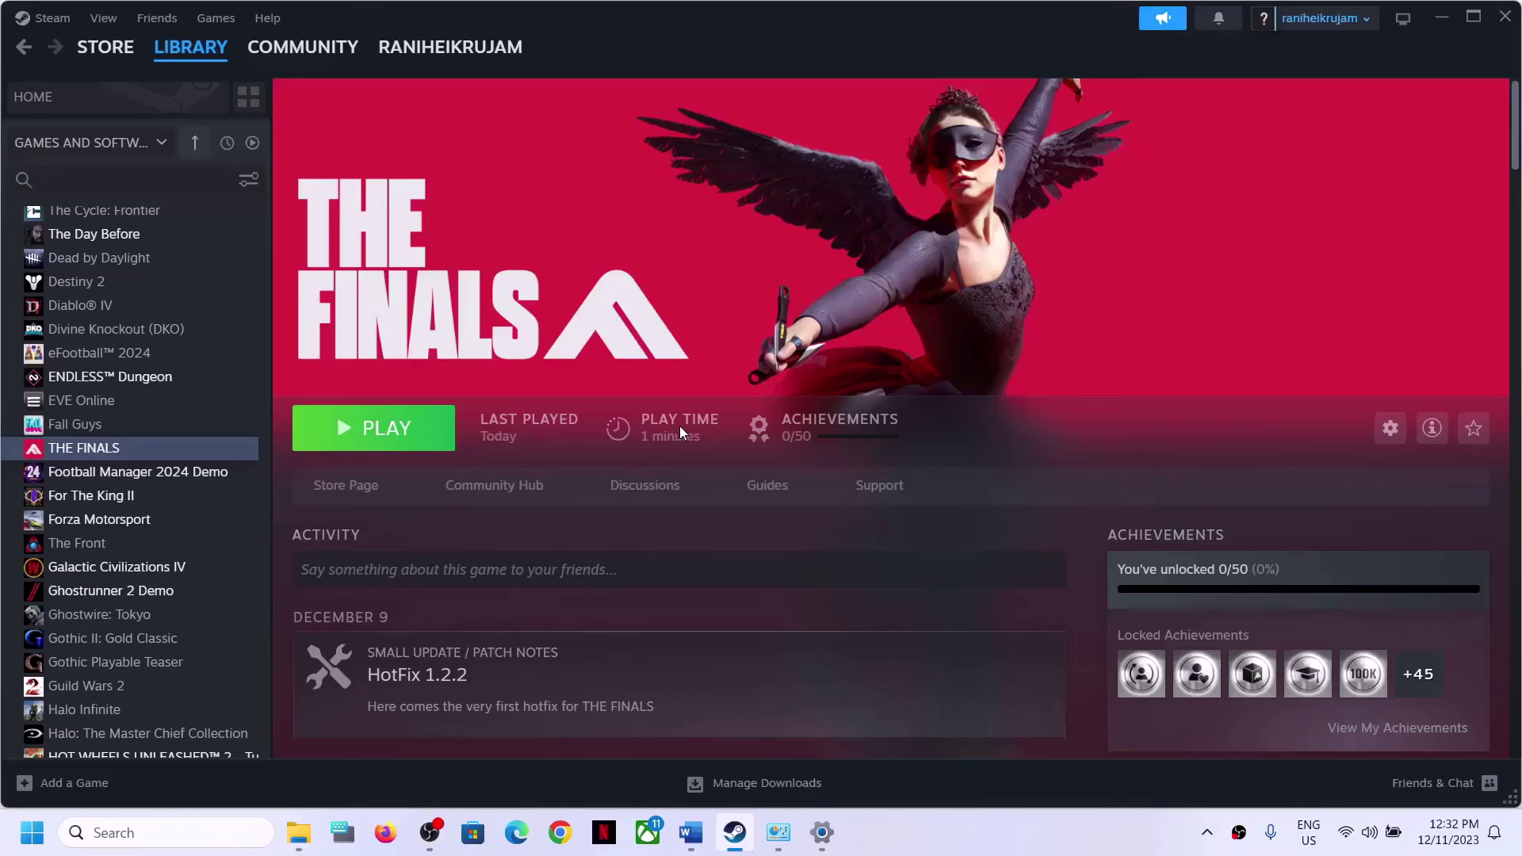
{"action": "left_click", "coordinate": [994, 839]}
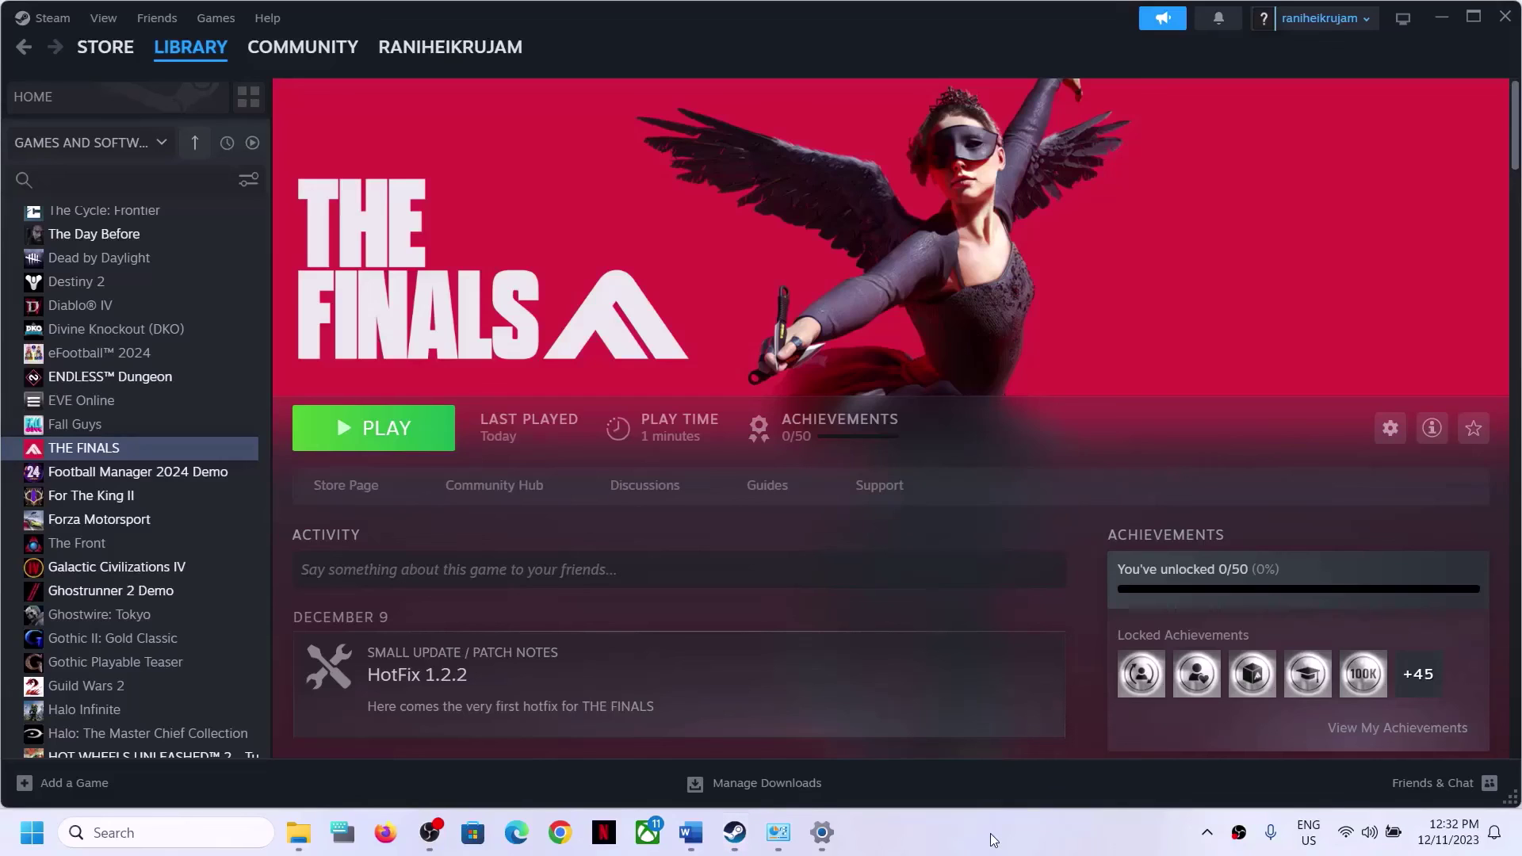